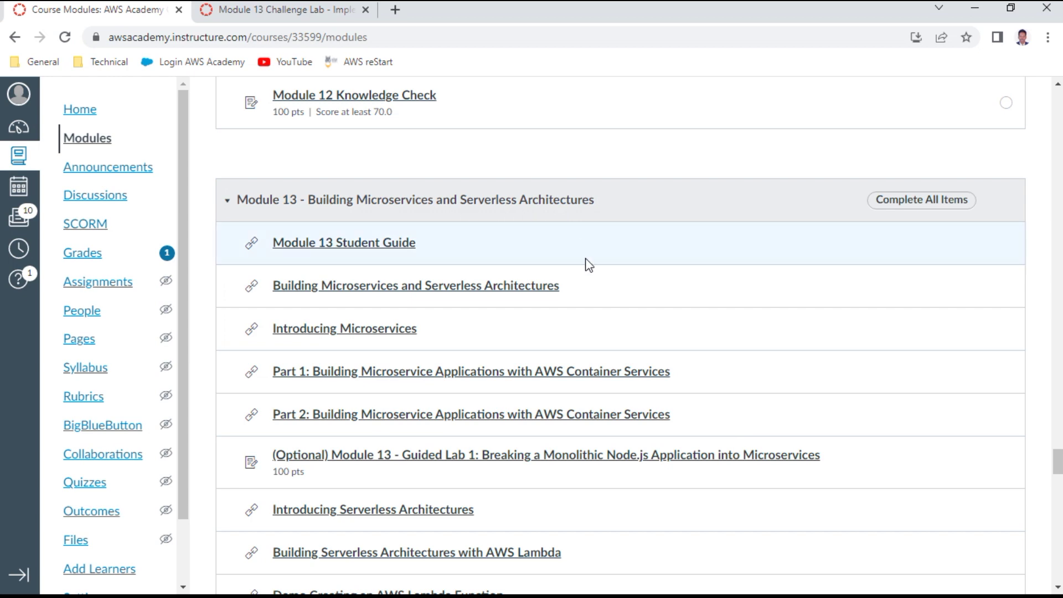
Step: Open the Module 13 Challenge Lab assignment, start the lab, and close the lab status panel
{"action": "scroll", "coordinate": [587, 316], "scroll_direction": "down", "scroll_amount": 1}
{"action": "scroll", "coordinate": [587, 315], "scroll_direction": "down", "scroll_amount": 5}
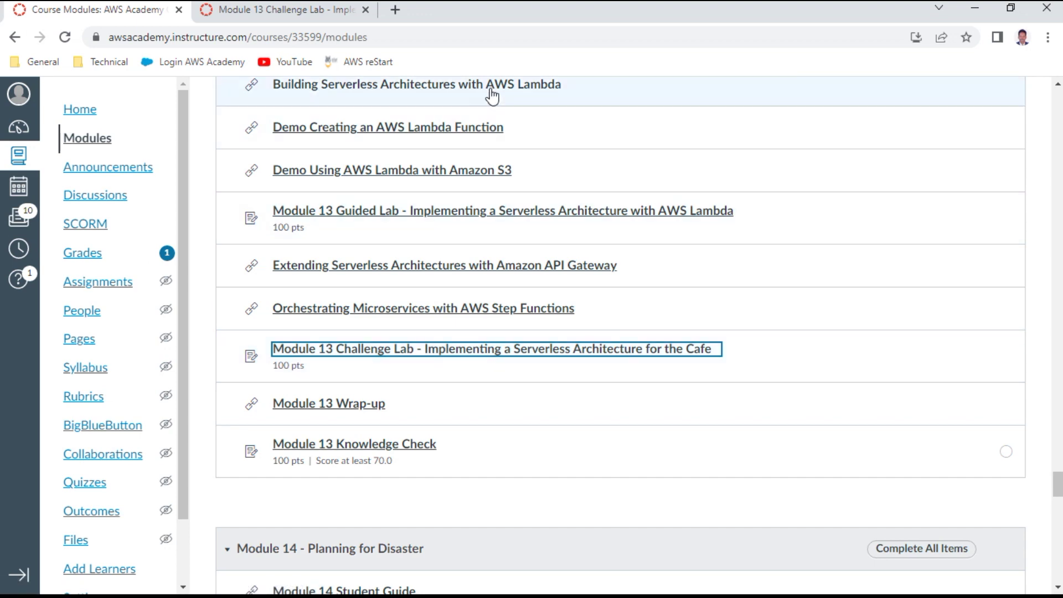
{"action": "left_click", "coordinate": [310, 17]}
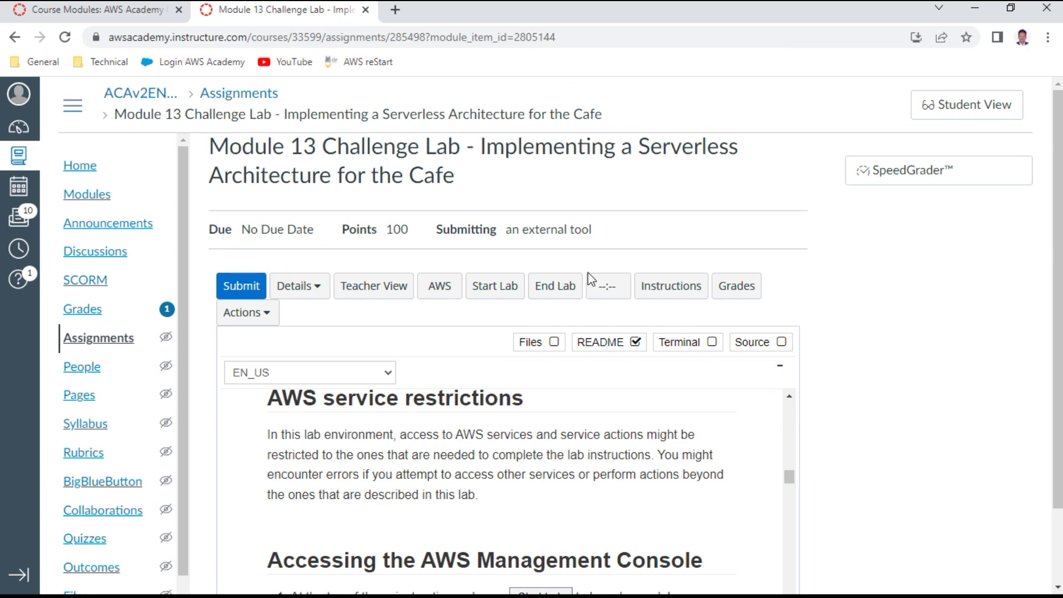
{"action": "left_click_drag", "start_coordinate": [789, 479], "coordinate": [788, 395]}
{"action": "left_click", "coordinate": [479, 288]}
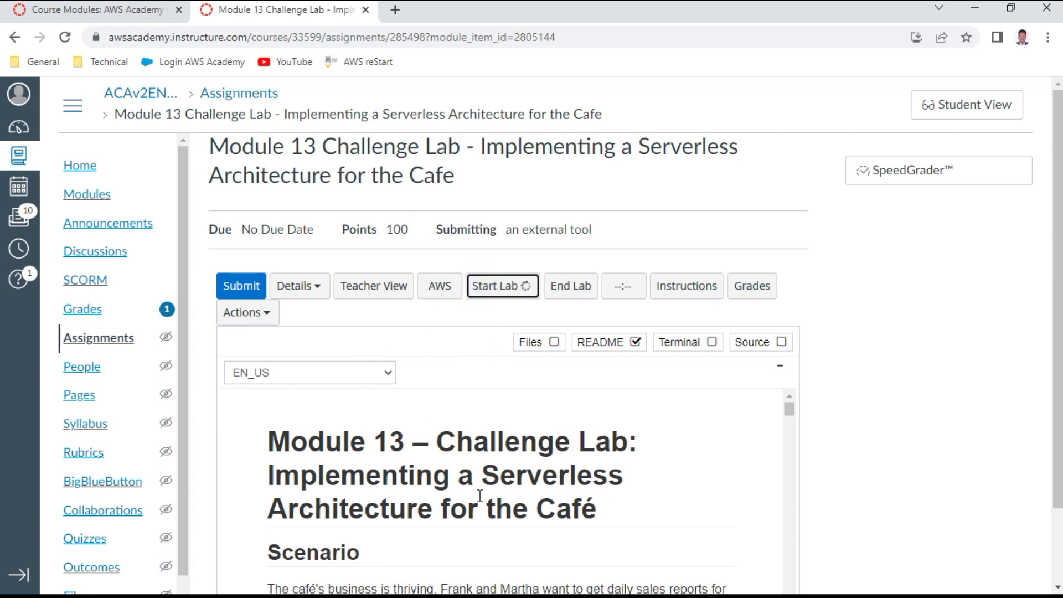
{"action": "scroll", "coordinate": [512, 469], "scroll_direction": "down", "scroll_amount": 2}
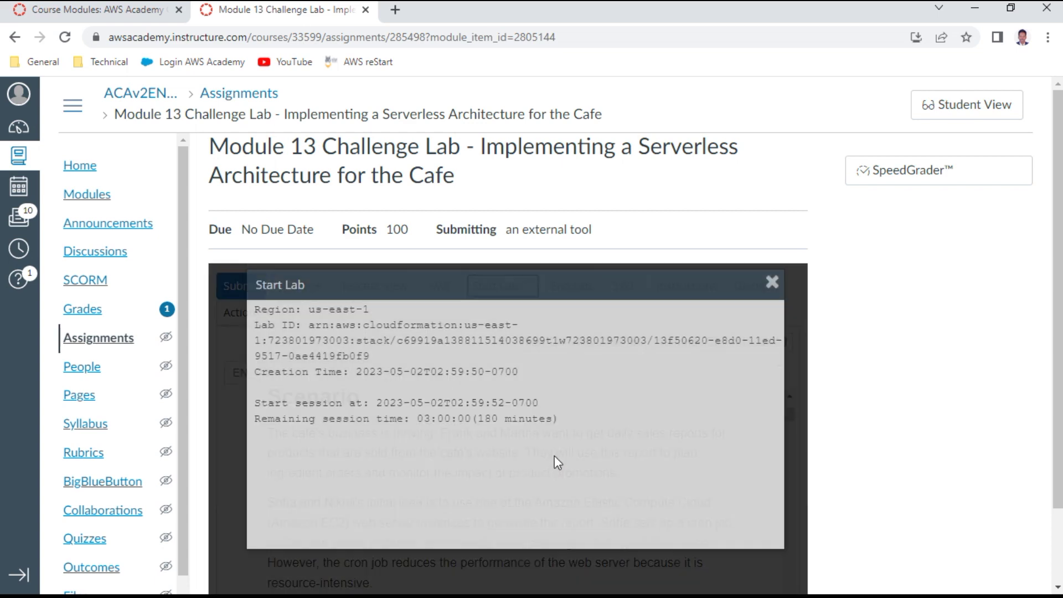
{"action": "left_click", "coordinate": [789, 447]}
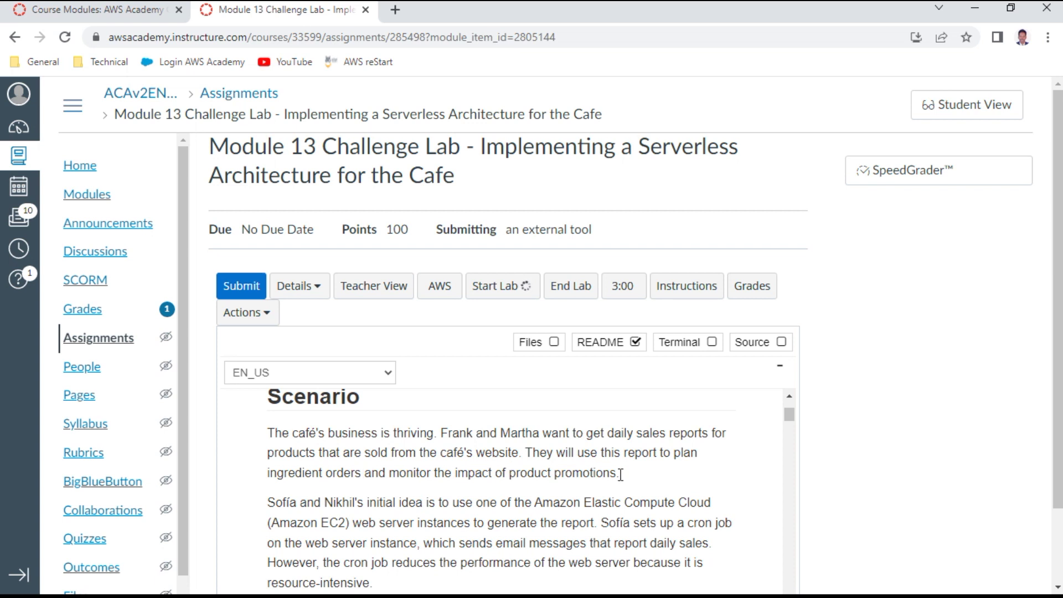
{"action": "scroll", "coordinate": [620, 475], "scroll_direction": "down", "scroll_amount": 3}
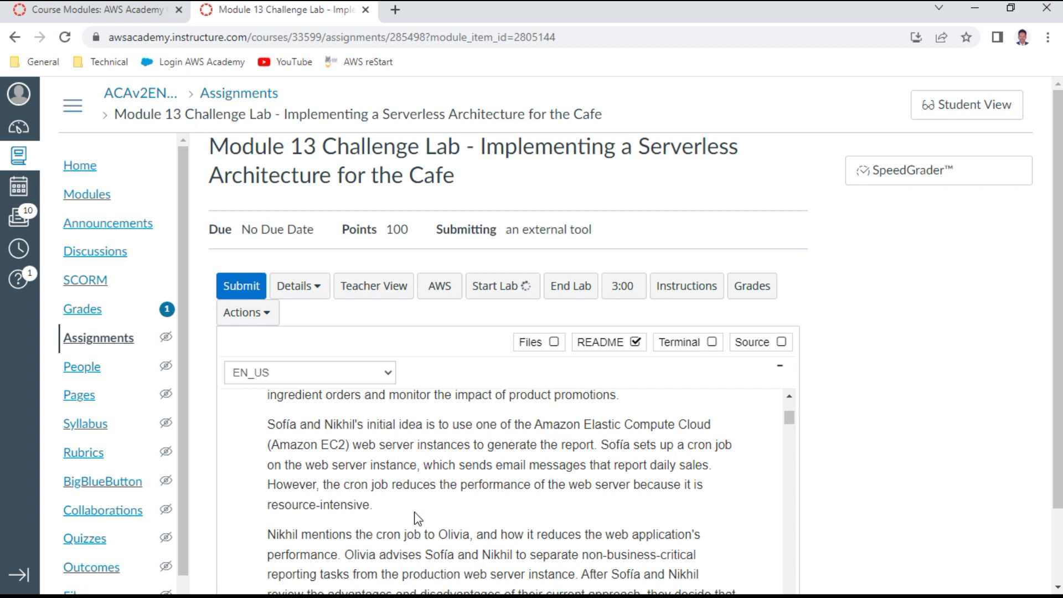
{"action": "scroll", "coordinate": [451, 487], "scroll_direction": "down", "scroll_amount": 1}
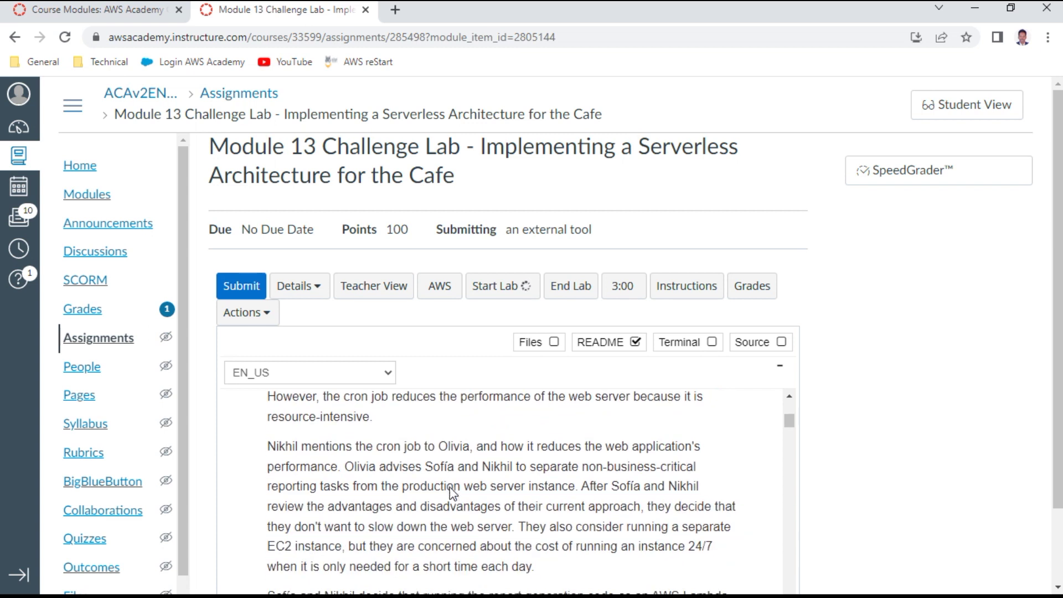
{"action": "scroll", "coordinate": [451, 490], "scroll_direction": "down", "scroll_amount": 1}
{"action": "scroll", "coordinate": [451, 487], "scroll_direction": "up", "scroll_amount": 1}
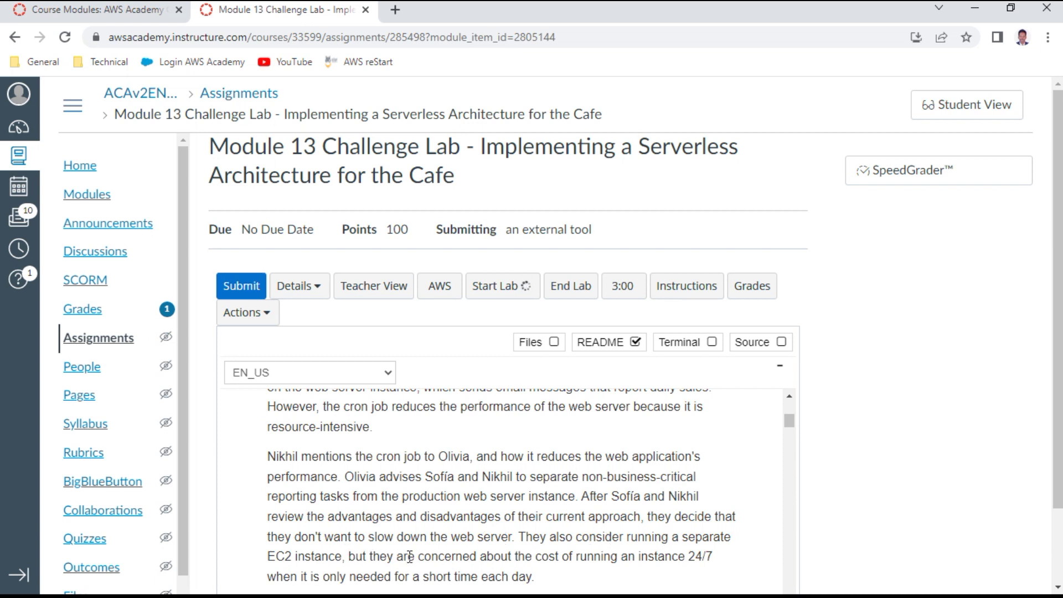
{"action": "scroll", "coordinate": [485, 557], "scroll_direction": "down", "scroll_amount": 3}
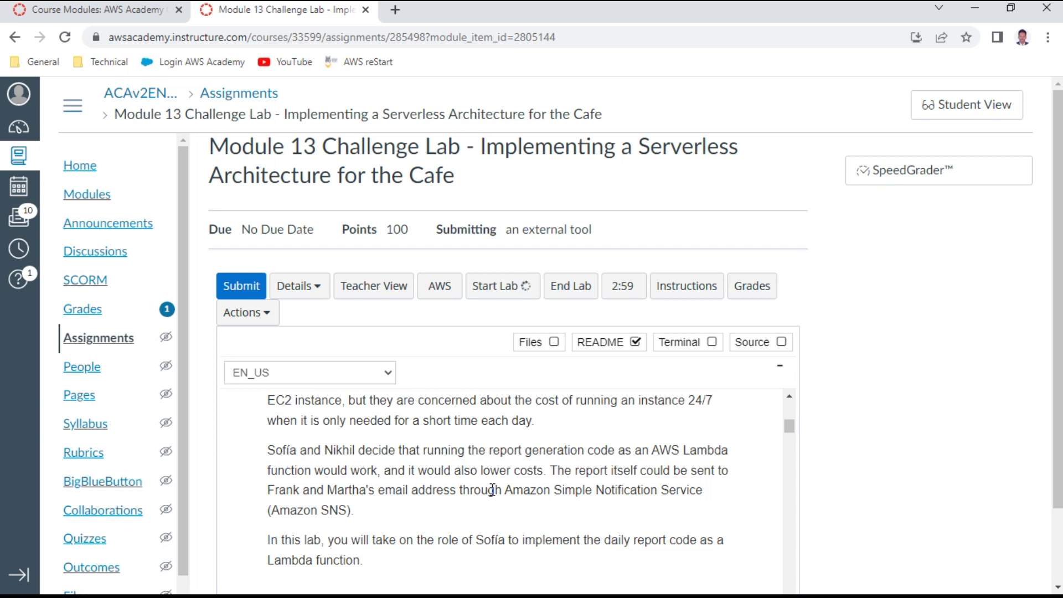
{"action": "scroll", "coordinate": [491, 489], "scroll_direction": "down", "scroll_amount": 2}
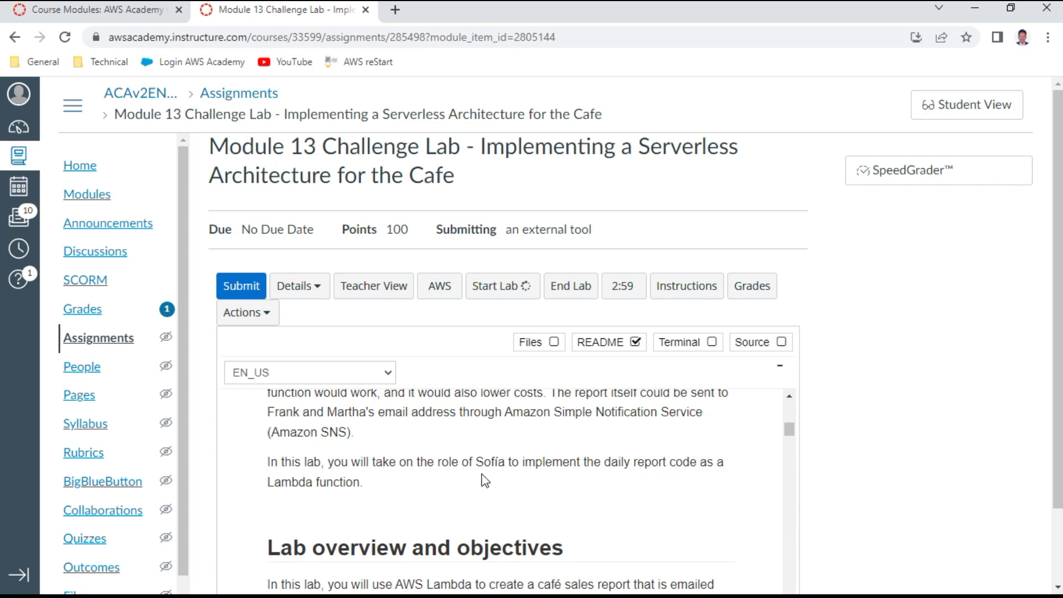
{"action": "scroll", "coordinate": [481, 477], "scroll_direction": "down", "scroll_amount": 4}
{"action": "scroll", "coordinate": [483, 473], "scroll_direction": "down", "scroll_amount": 10}
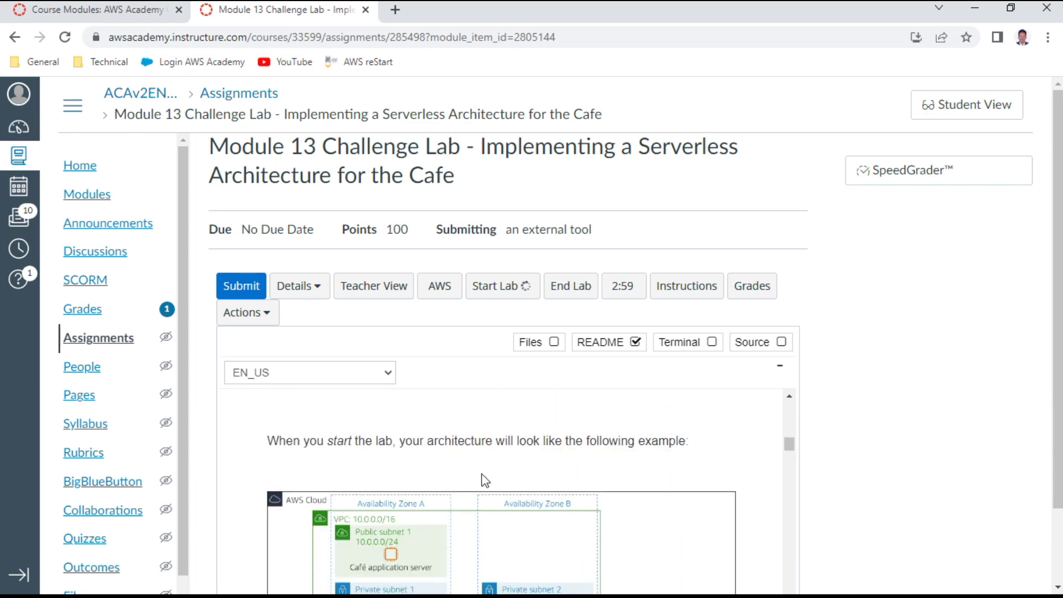
{"action": "scroll", "coordinate": [485, 480], "scroll_direction": "up", "scroll_amount": 1}
{"action": "scroll", "coordinate": [482, 479], "scroll_direction": "up", "scroll_amount": 1}
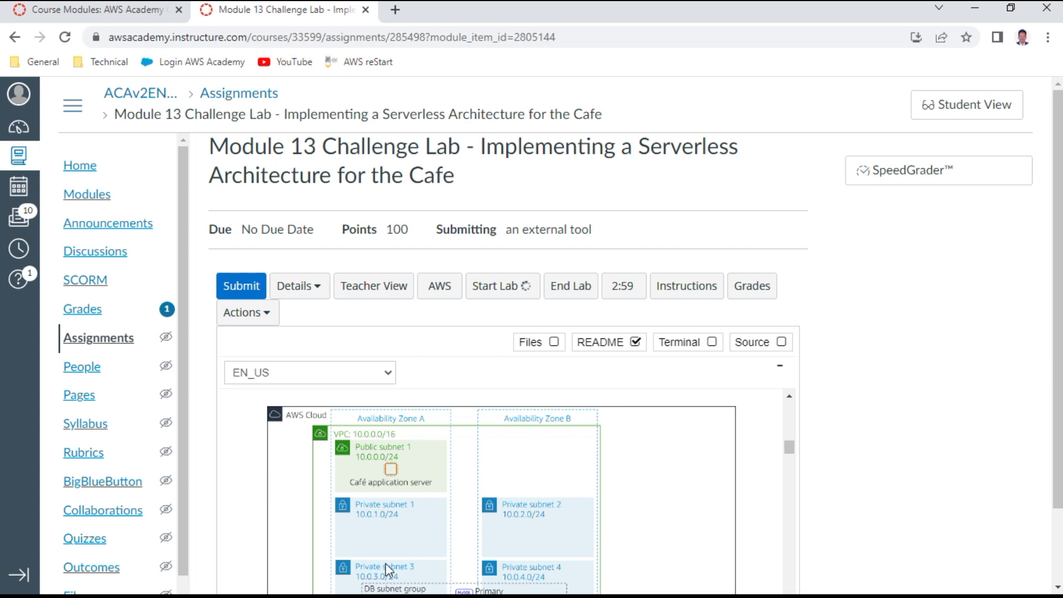
{"action": "scroll", "coordinate": [403, 550], "scroll_direction": "down", "scroll_amount": 1}
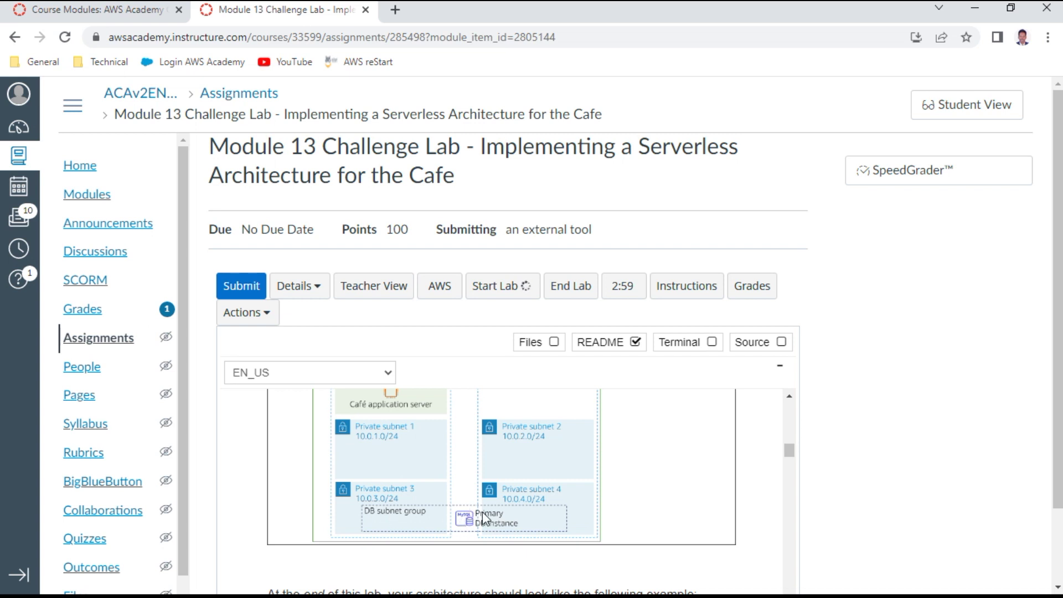
{"action": "scroll", "coordinate": [581, 482], "scroll_direction": "up", "scroll_amount": 1}
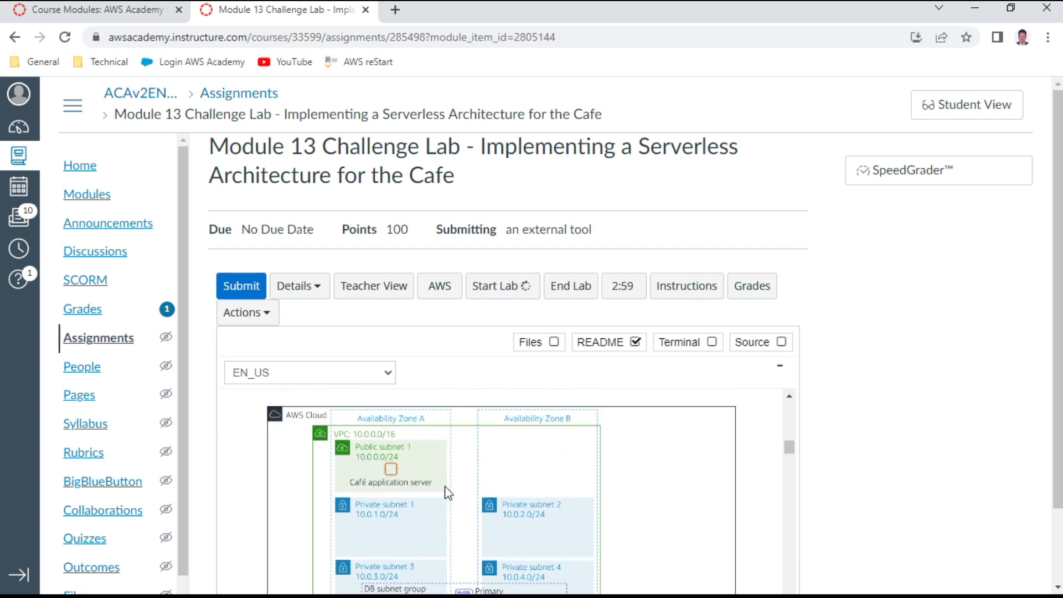
{"action": "scroll", "coordinate": [449, 492], "scroll_direction": "down", "scroll_amount": 5}
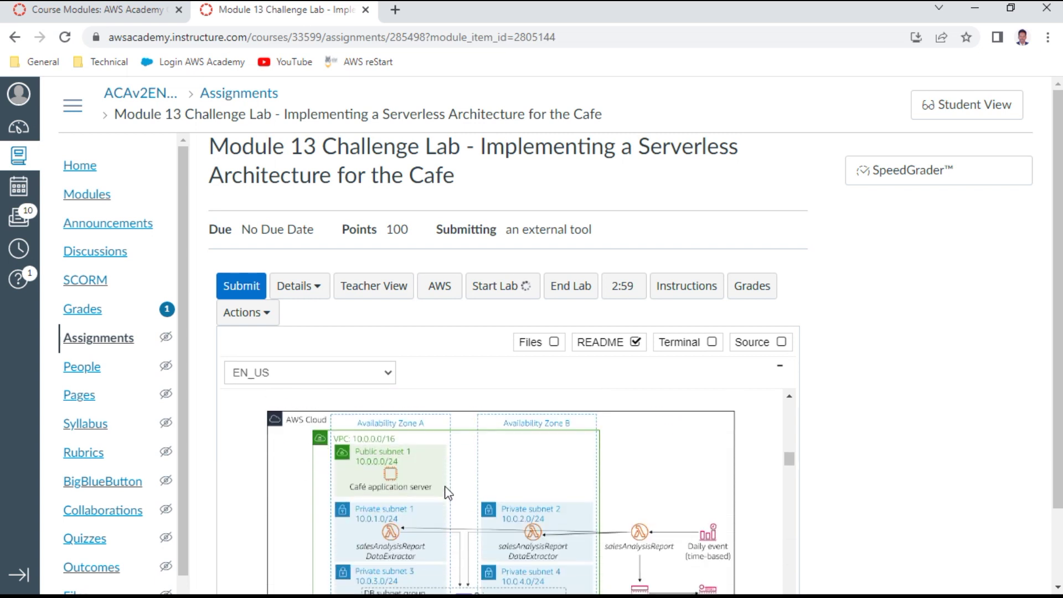
{"action": "scroll", "coordinate": [448, 492], "scroll_direction": "up", "scroll_amount": 1}
{"action": "scroll", "coordinate": [449, 492], "scroll_direction": "down", "scroll_amount": 1}
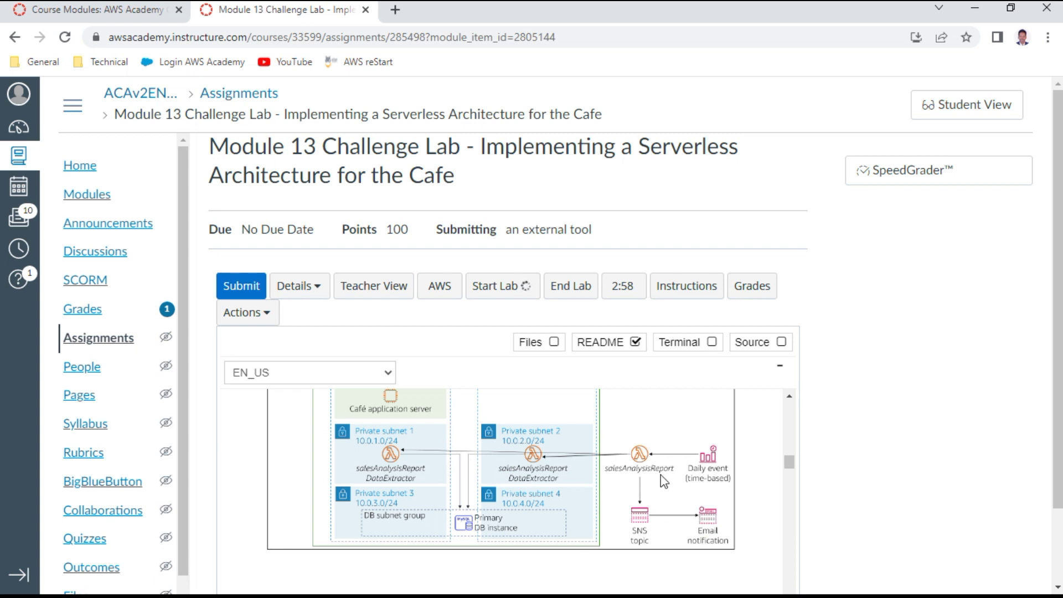
{"action": "scroll", "coordinate": [664, 482], "scroll_direction": "down", "scroll_amount": 5}
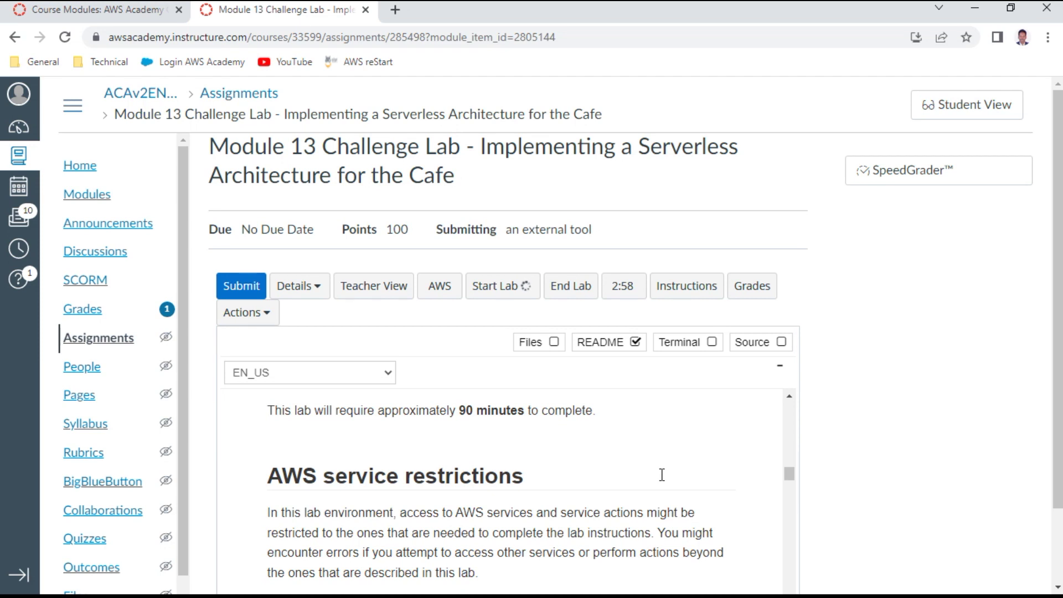
{"action": "scroll", "coordinate": [661, 475], "scroll_direction": "down", "scroll_amount": 3}
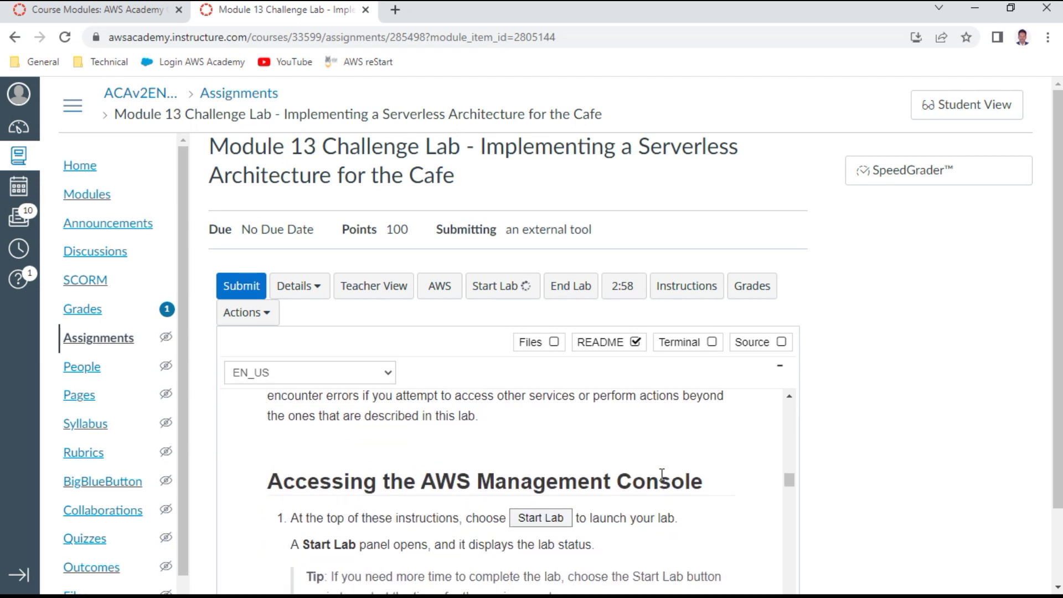
{"action": "scroll", "coordinate": [663, 482], "scroll_direction": "down", "scroll_amount": 2}
{"action": "scroll", "coordinate": [664, 482], "scroll_direction": "down", "scroll_amount": 3}
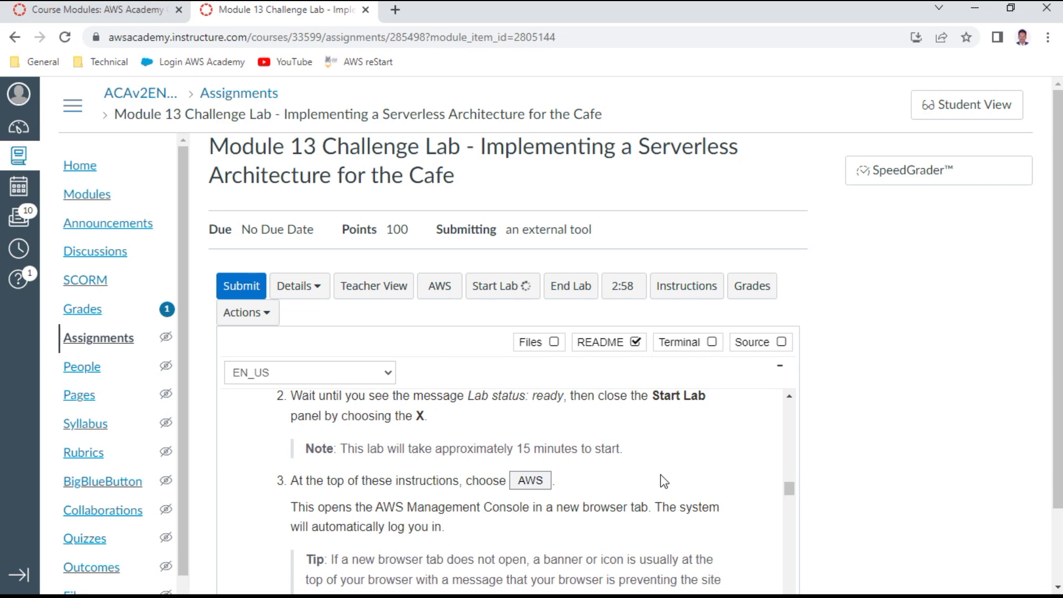
{"action": "scroll", "coordinate": [664, 481], "scroll_direction": "down", "scroll_amount": 4}
{"action": "scroll", "coordinate": [664, 481], "scroll_direction": "down", "scroll_amount": 1}
{"action": "scroll", "coordinate": [661, 476], "scroll_direction": "up", "scroll_amount": 1}
{"action": "scroll", "coordinate": [661, 475], "scroll_direction": "down", "scroll_amount": 1}
{"action": "scroll", "coordinate": [662, 474], "scroll_direction": "down", "scroll_amount": 1}
{"action": "scroll", "coordinate": [659, 472], "scroll_direction": "up", "scroll_amount": 1}
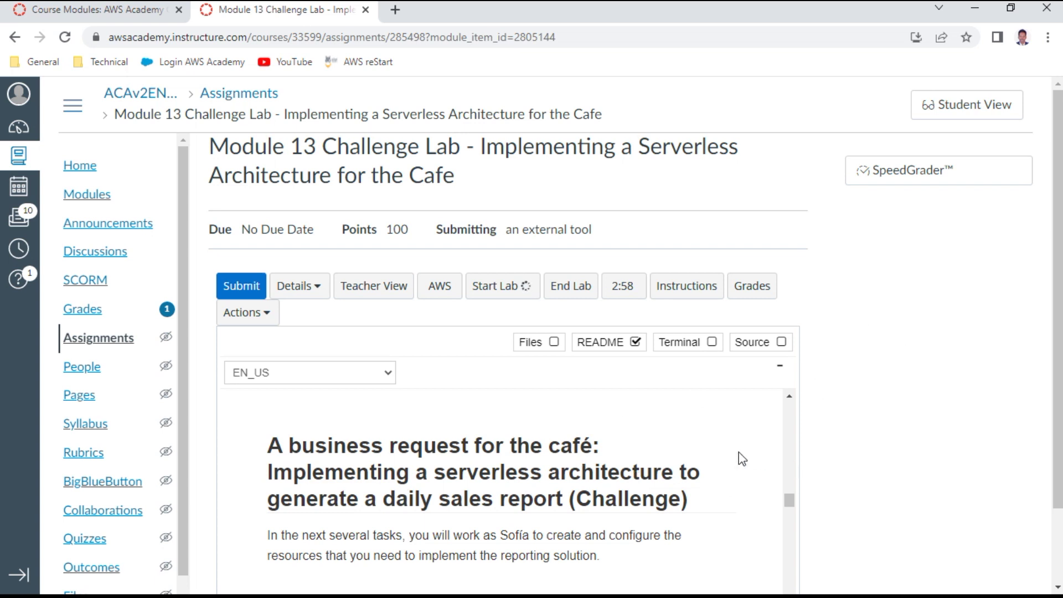
{"action": "scroll", "coordinate": [667, 461], "scroll_direction": "down", "scroll_amount": 1}
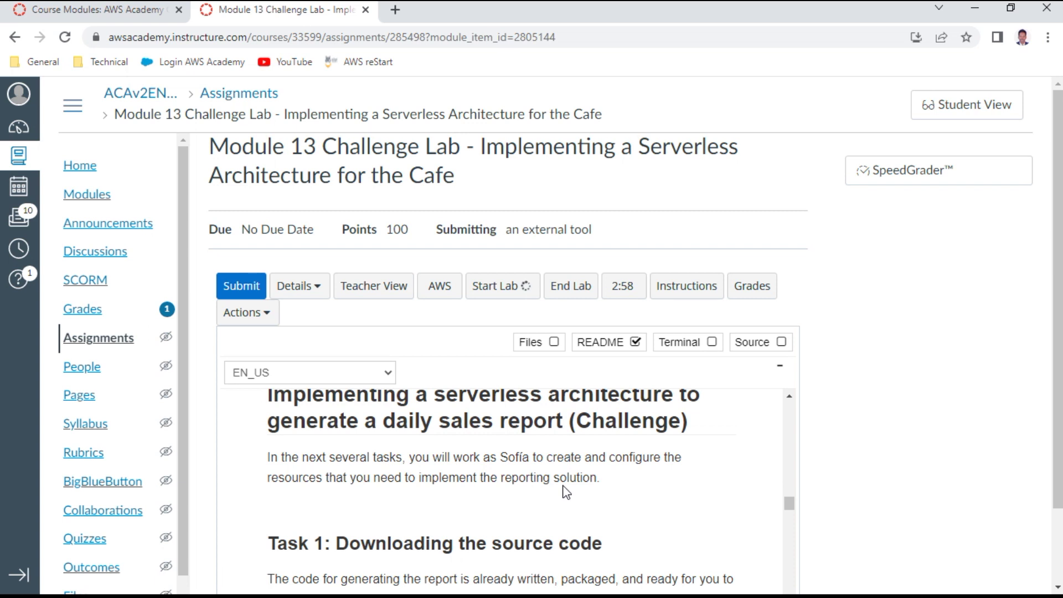
{"action": "scroll", "coordinate": [565, 491], "scroll_direction": "down", "scroll_amount": 1}
{"action": "scroll", "coordinate": [582, 477], "scroll_direction": "down", "scroll_amount": 1}
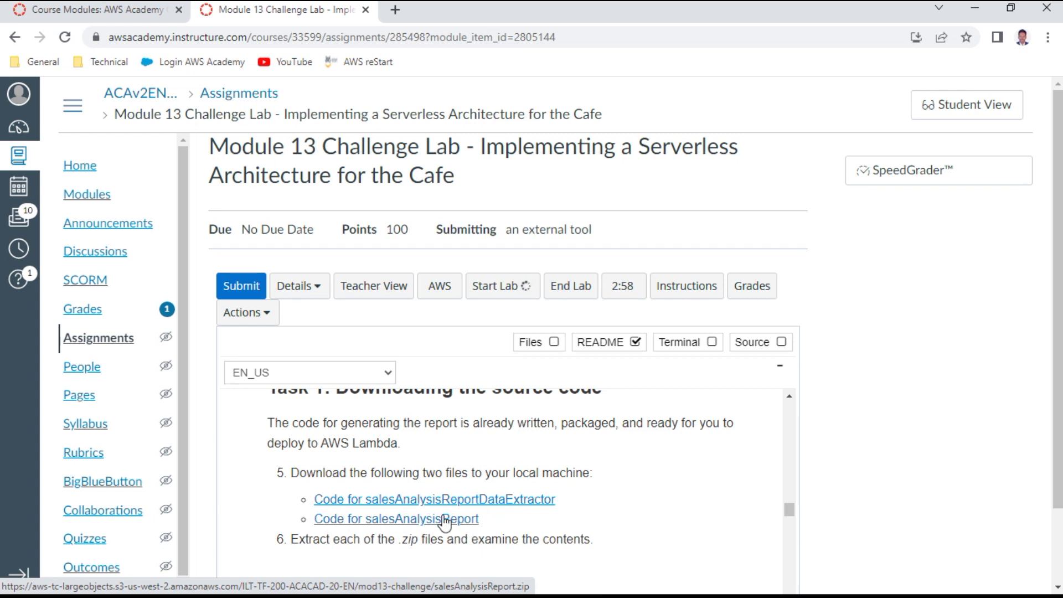
Step: Download salesAnalysisReportDataExtractor.zip and salesAnalysisReport.zip, then open the data extractor archive in WinRAR
{"action": "left_click", "coordinate": [526, 500]}
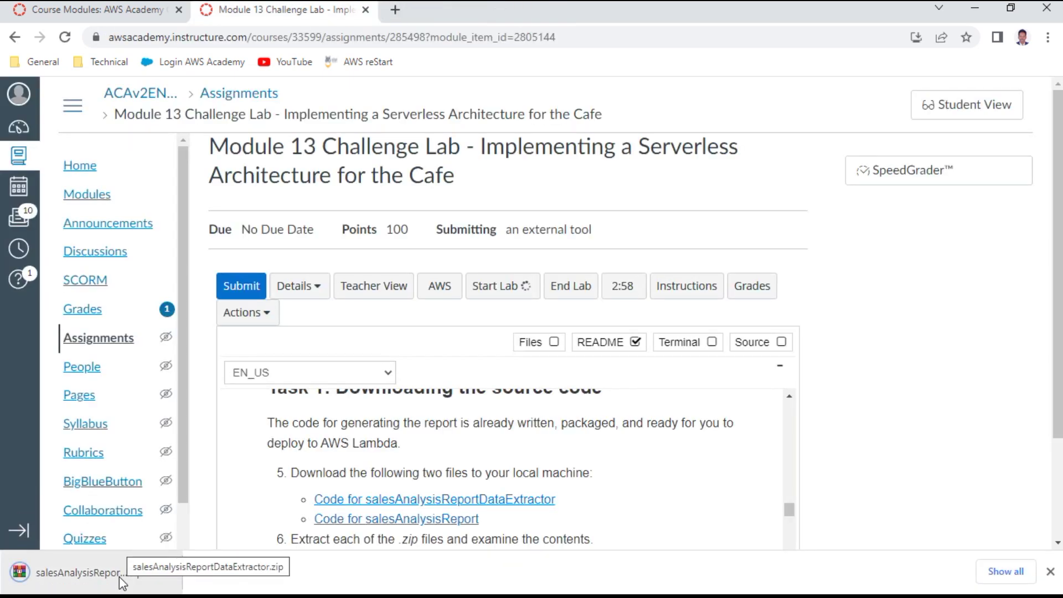
{"action": "scroll", "coordinate": [456, 472], "scroll_direction": "down", "scroll_amount": 1}
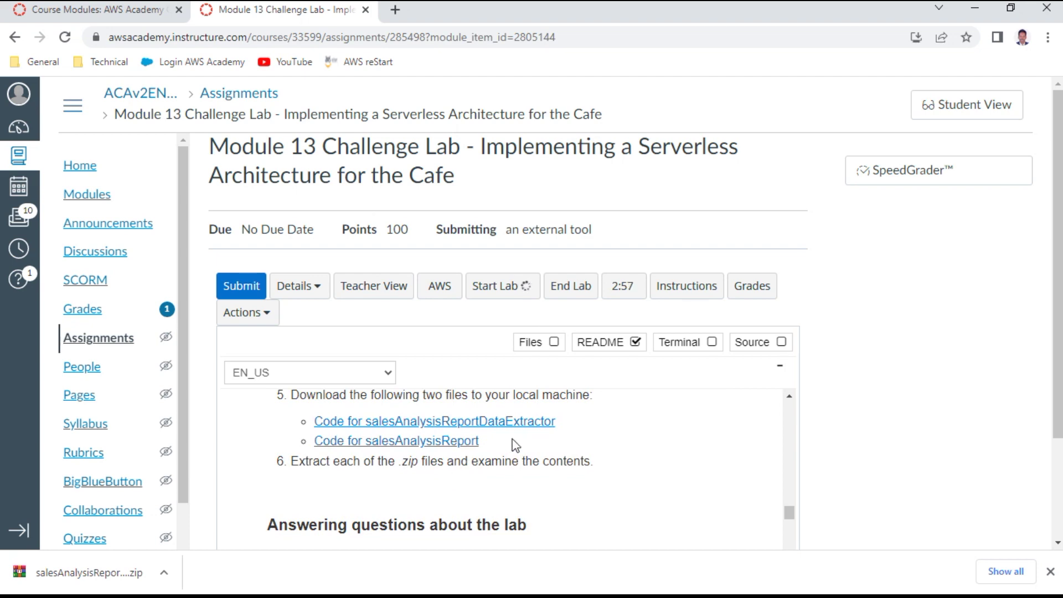
{"action": "left_click", "coordinate": [451, 441]}
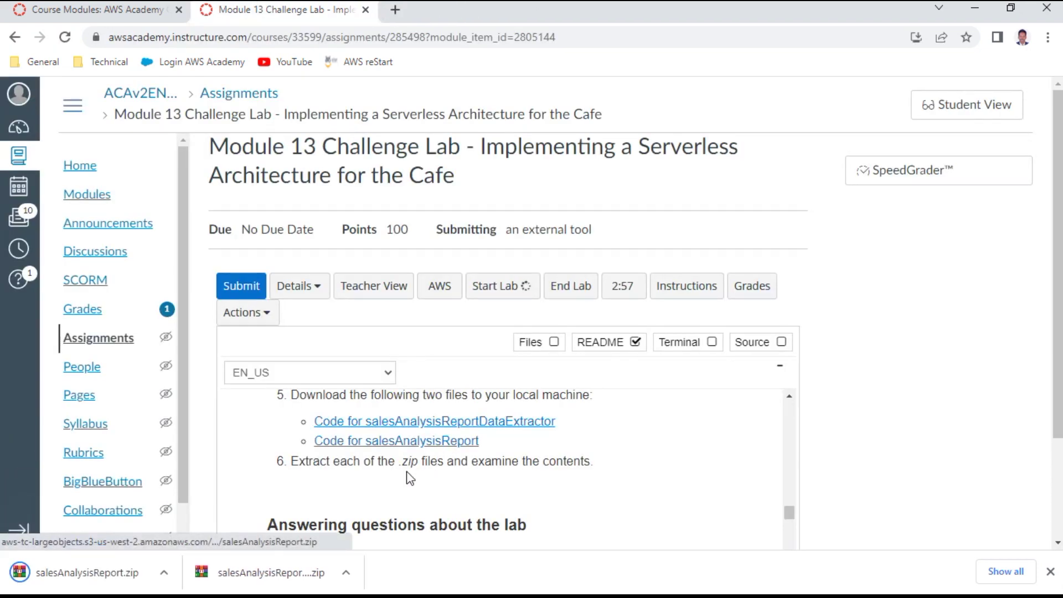
{"action": "left_click", "coordinate": [287, 576]}
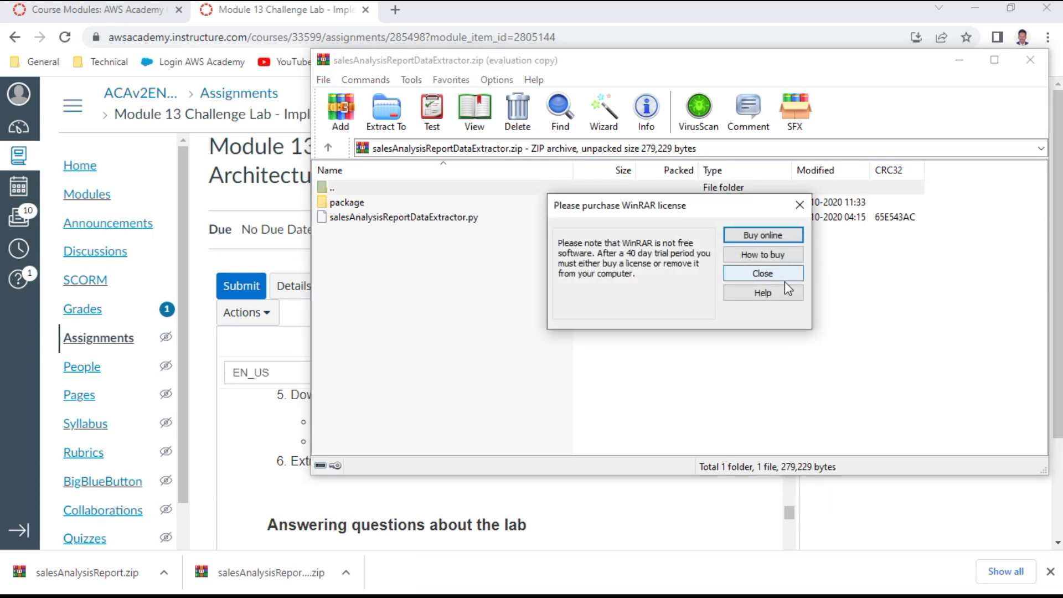
Step: Browse the package and pymysql folders in the data extractor archive, then close it
{"action": "left_click", "coordinate": [769, 277]}
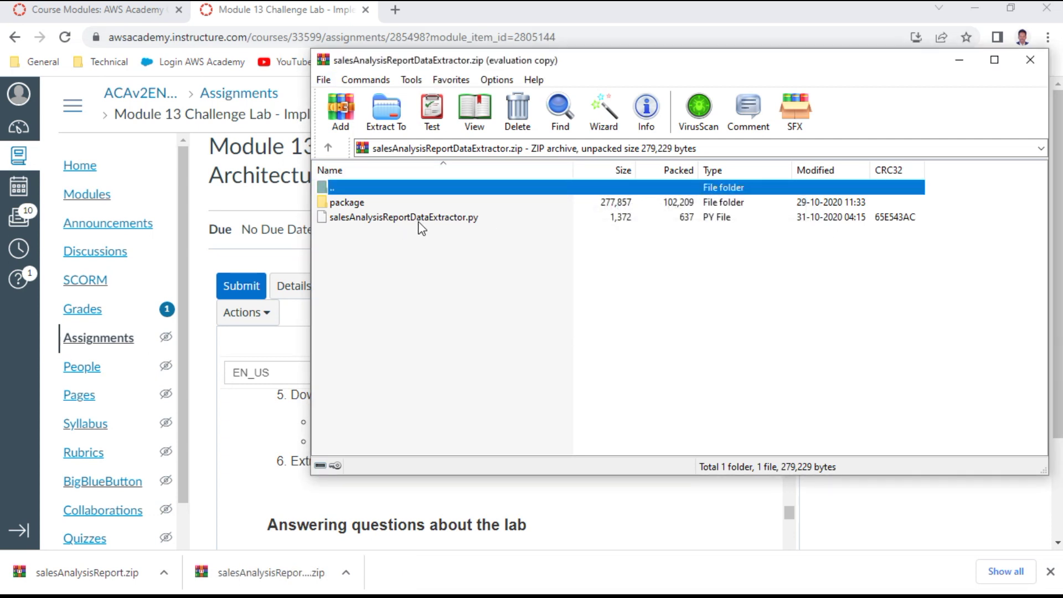
{"action": "double_click", "coordinate": [344, 203]}
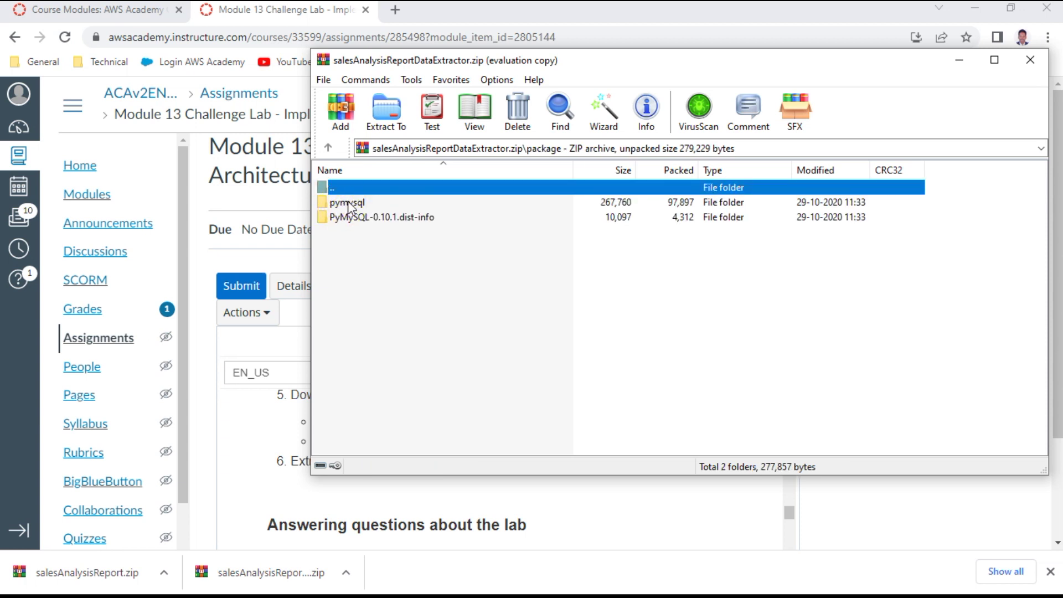
{"action": "double_click", "coordinate": [347, 202]}
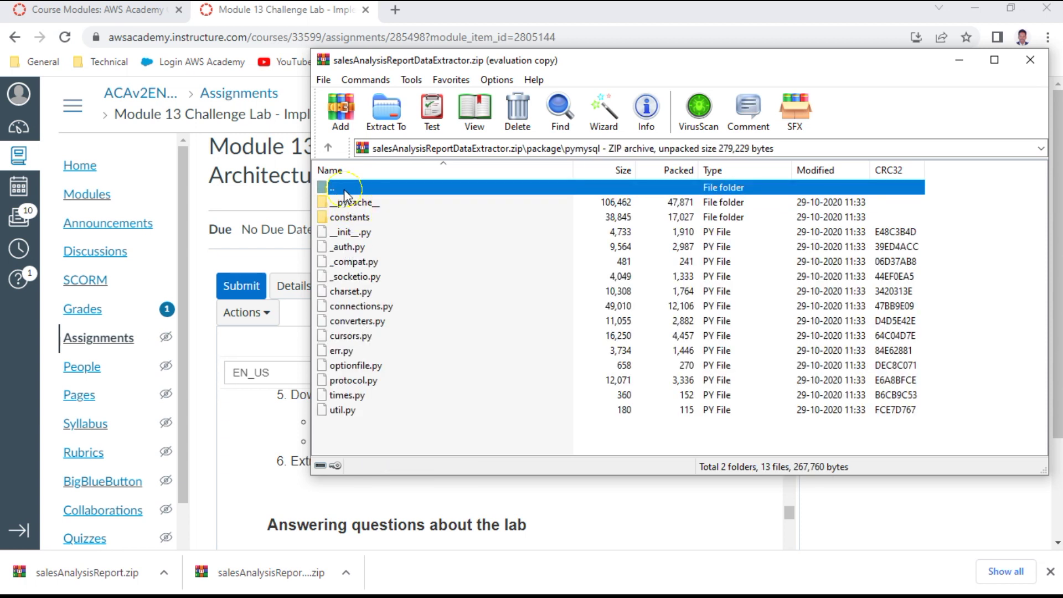
{"action": "double_click", "coordinate": [344, 188]}
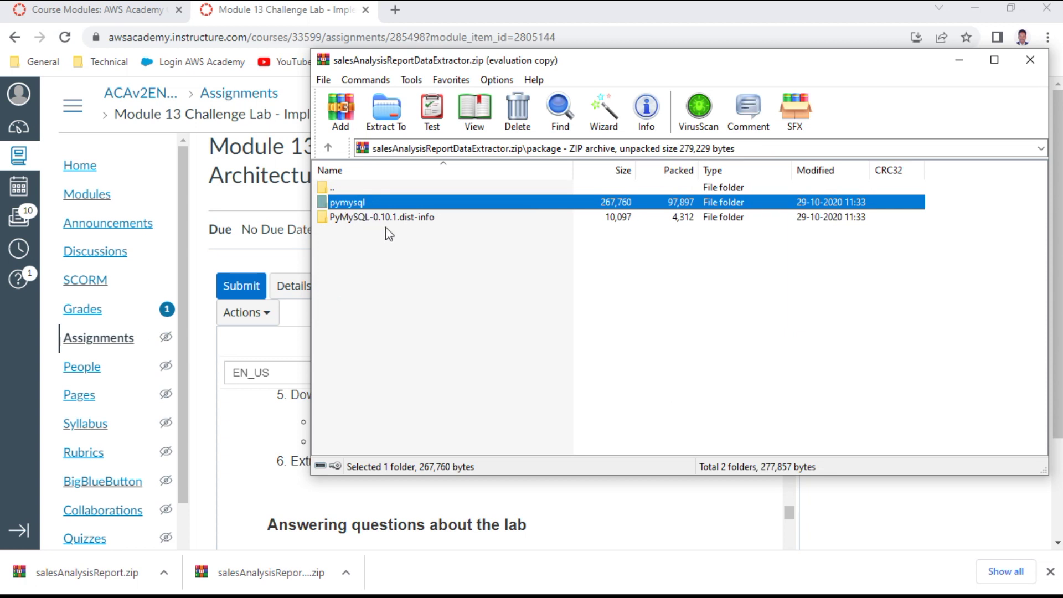
{"action": "double_click", "coordinate": [354, 203]}
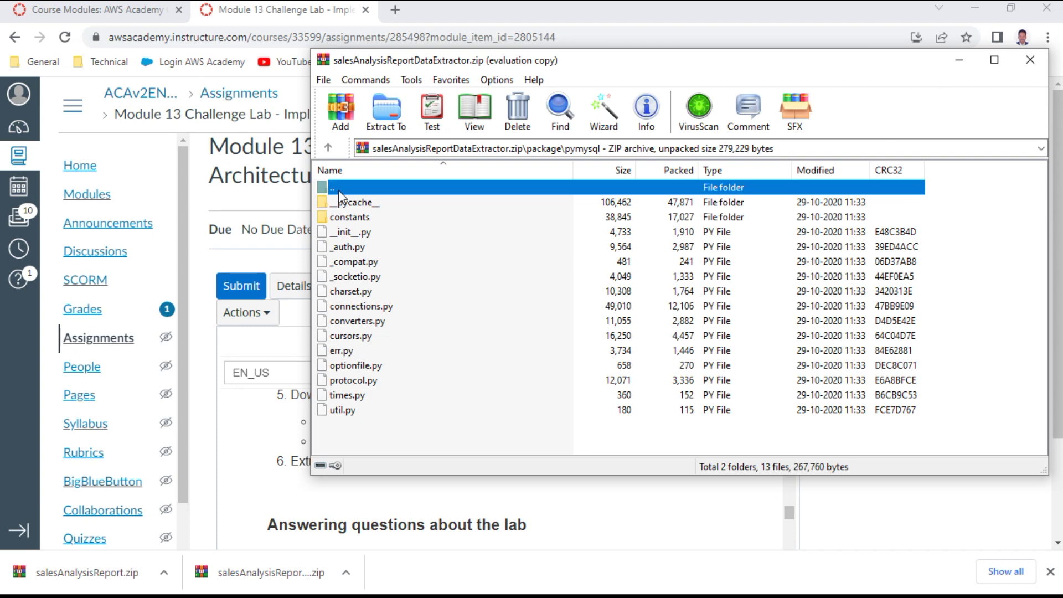
{"action": "double_click", "coordinate": [338, 189]}
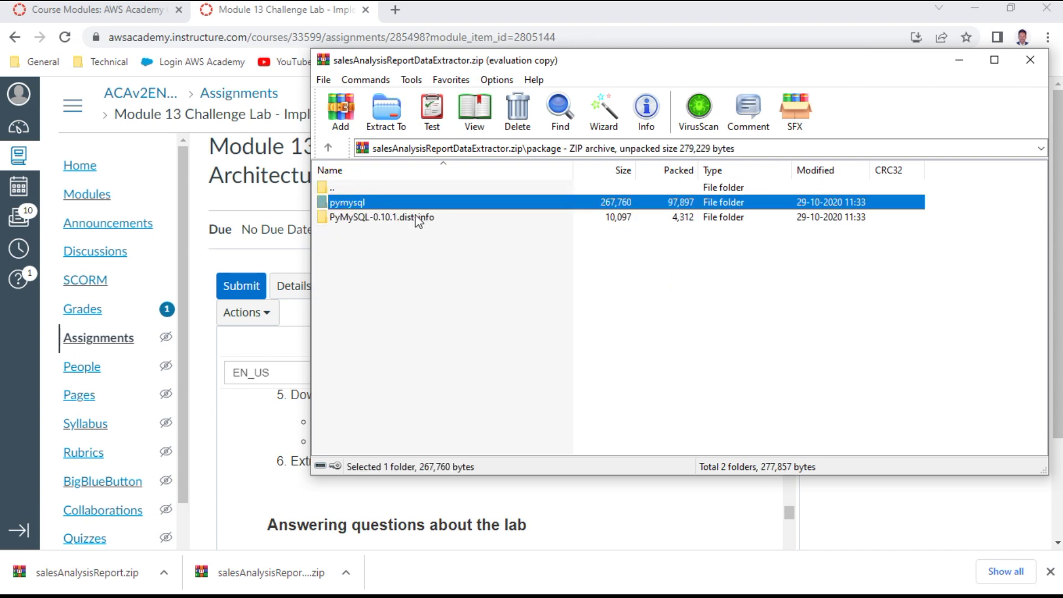
{"action": "left_click", "coordinate": [1029, 59]}
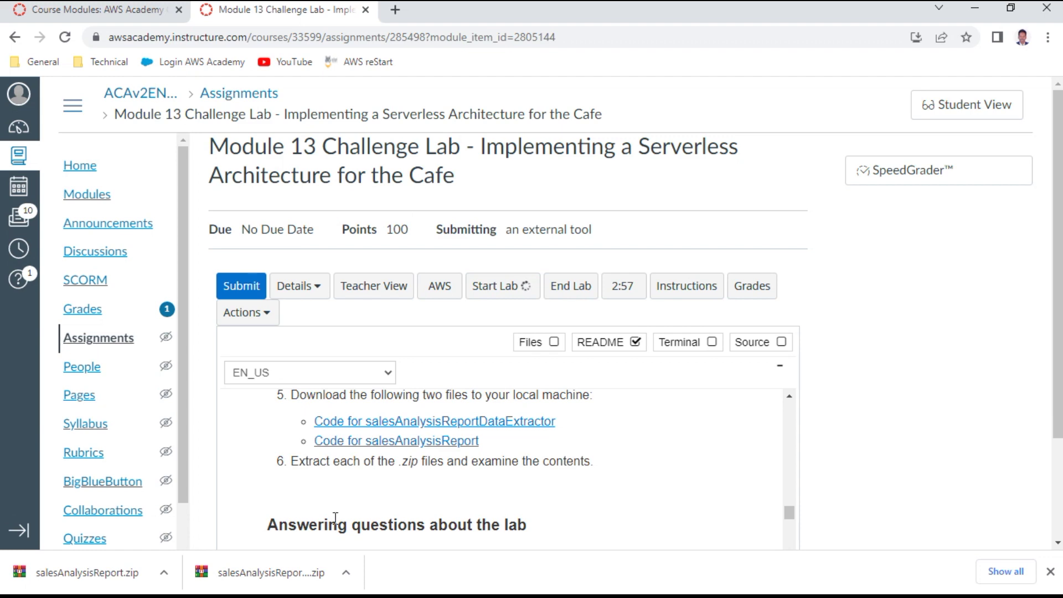
Step: Inspect salesAnalysisReport.zip in WinRAR, dismissing the licence reminder, then close it
{"action": "left_click", "coordinate": [123, 573]}
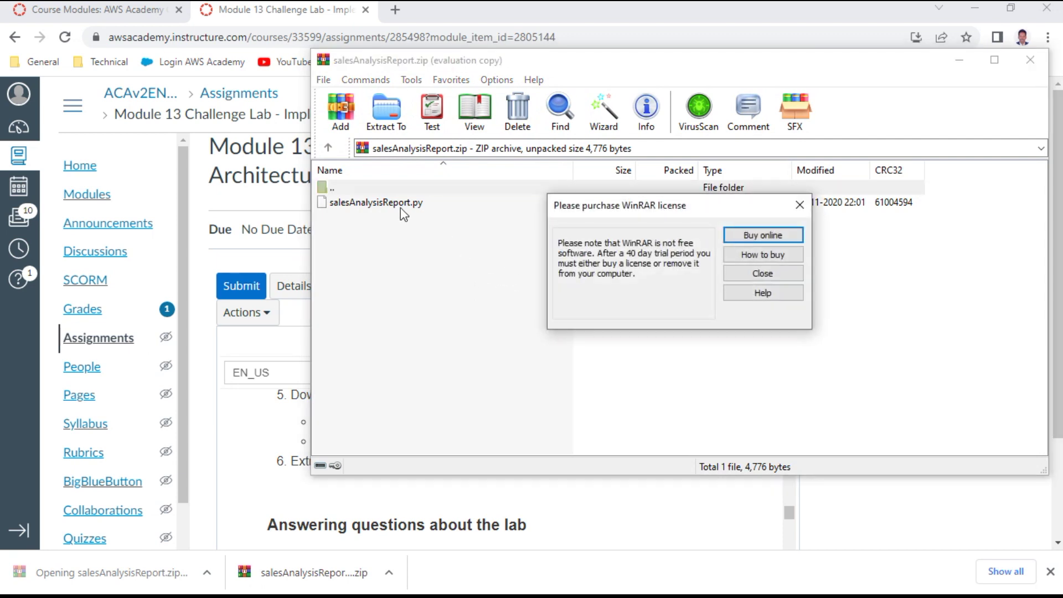
{"action": "left_click", "coordinate": [771, 277]}
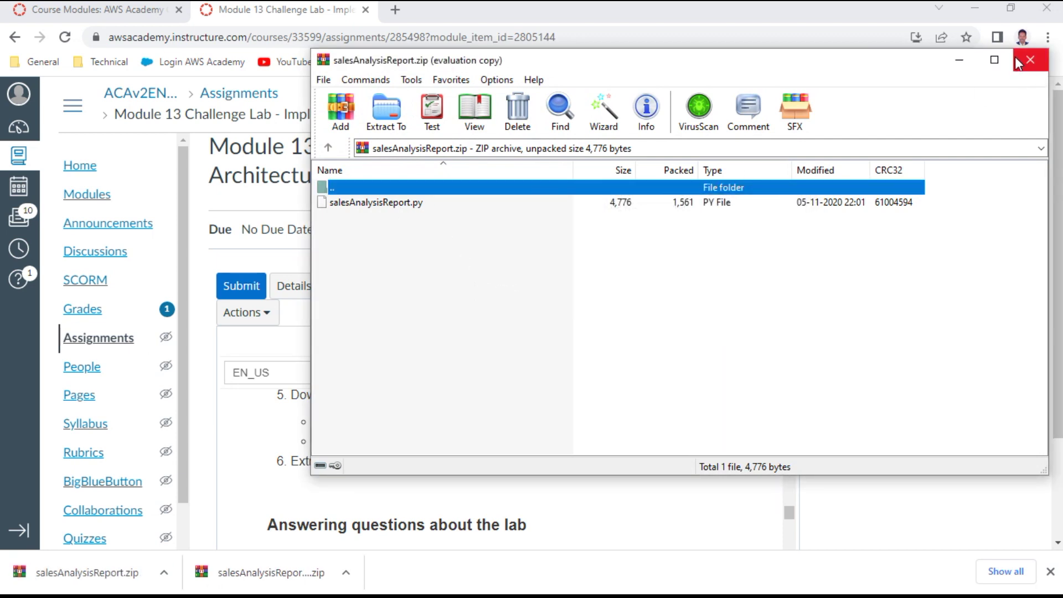
{"action": "left_click", "coordinate": [1030, 60]}
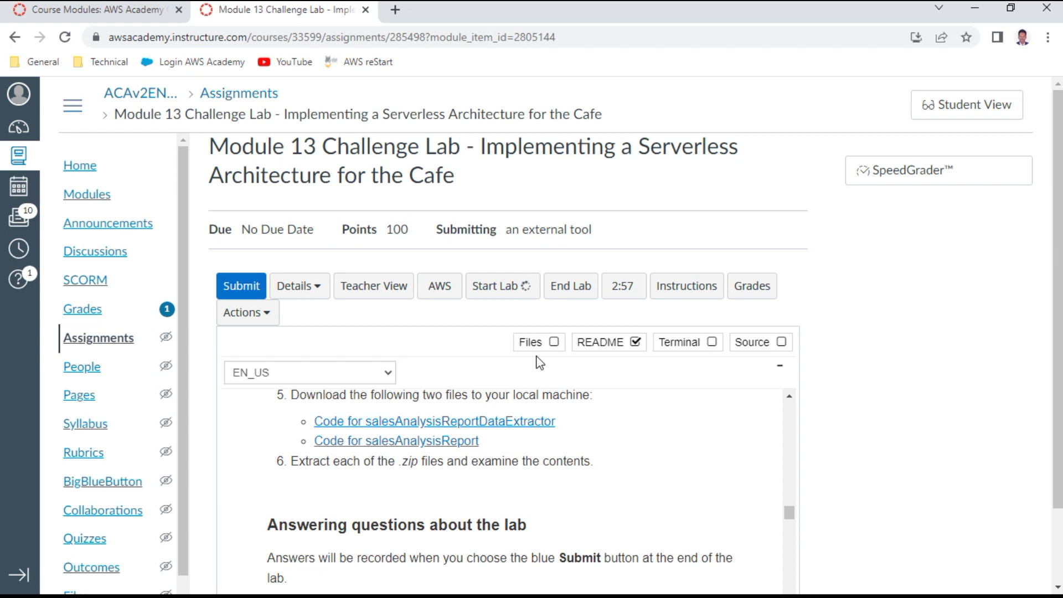
Step: Show the lab credentials via Details and open the multiple choice questions page in a new tab
{"action": "scroll", "coordinate": [535, 368], "scroll_direction": "down", "scroll_amount": 2}
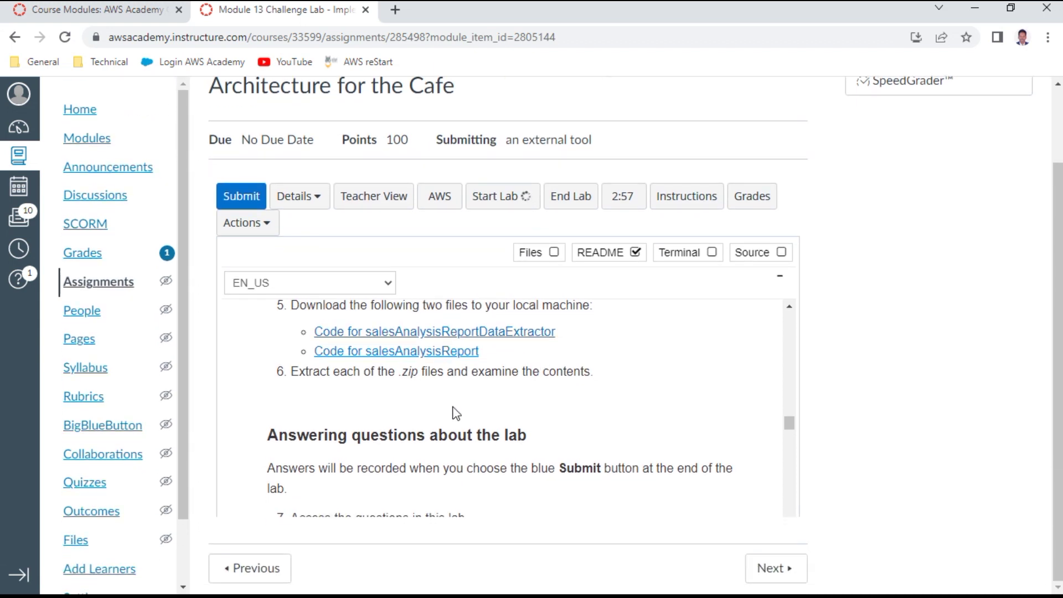
{"action": "scroll", "coordinate": [510, 440], "scroll_direction": "down", "scroll_amount": 3}
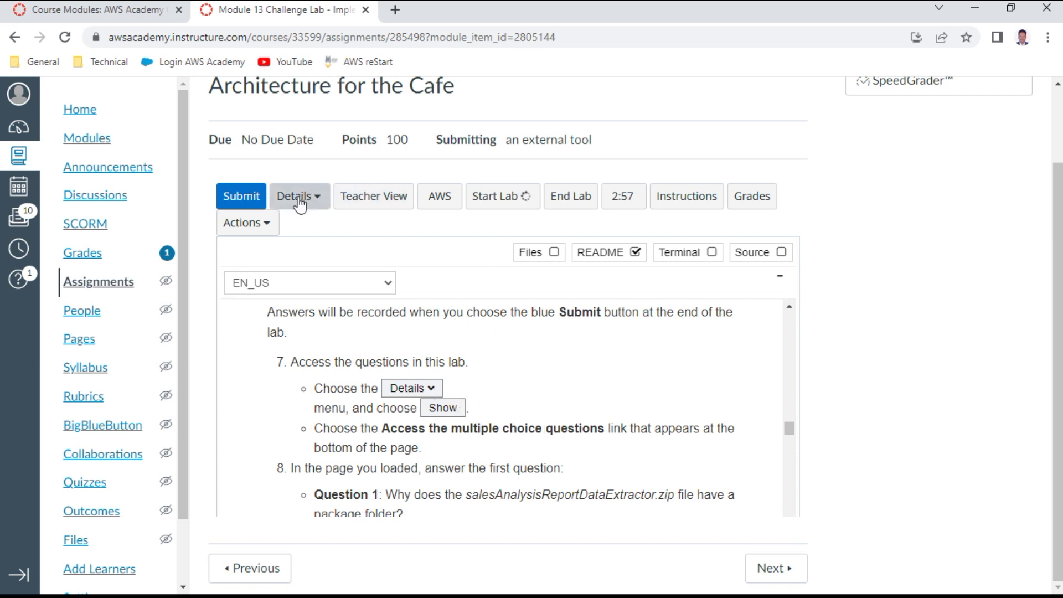
{"action": "left_click", "coordinate": [320, 200]}
{"action": "left_click", "coordinate": [303, 311]}
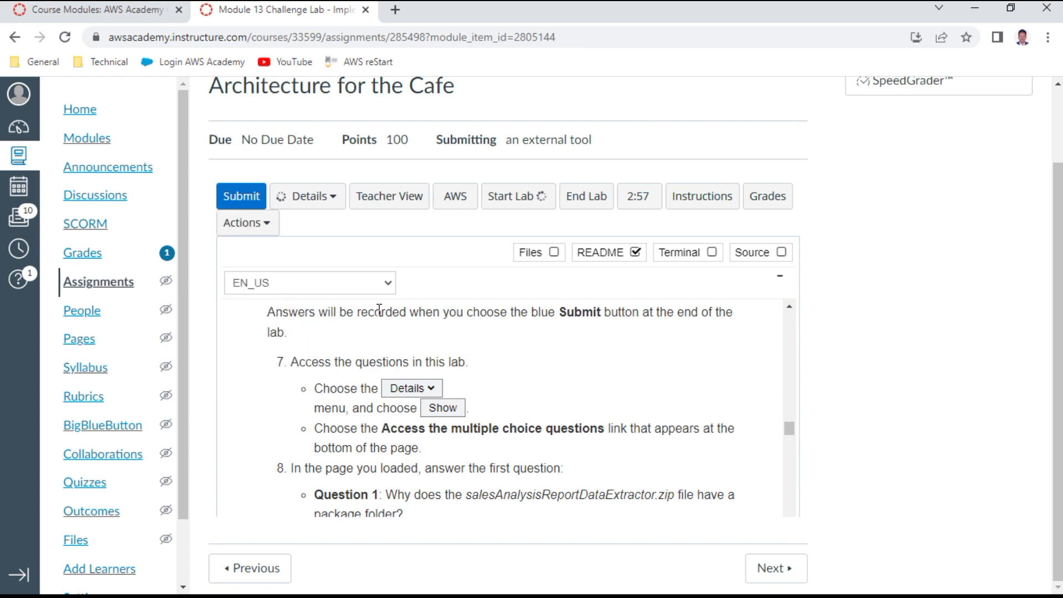
{"action": "scroll", "coordinate": [378, 310], "scroll_direction": "down", "scroll_amount": 1}
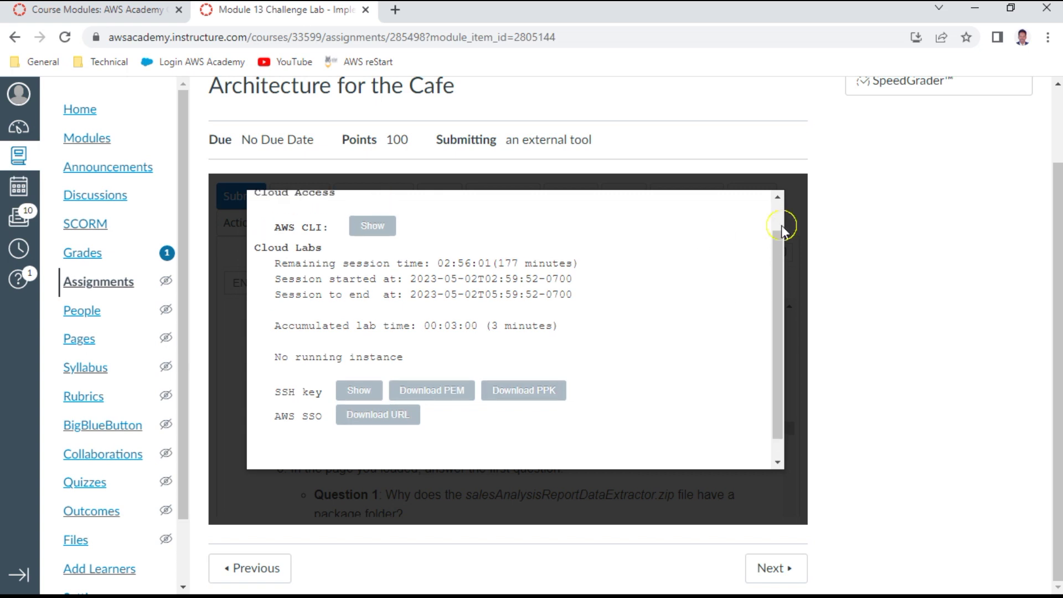
{"action": "scroll", "coordinate": [782, 224], "scroll_direction": "up", "scroll_amount": 1}
{"action": "left_click", "coordinate": [752, 200]}
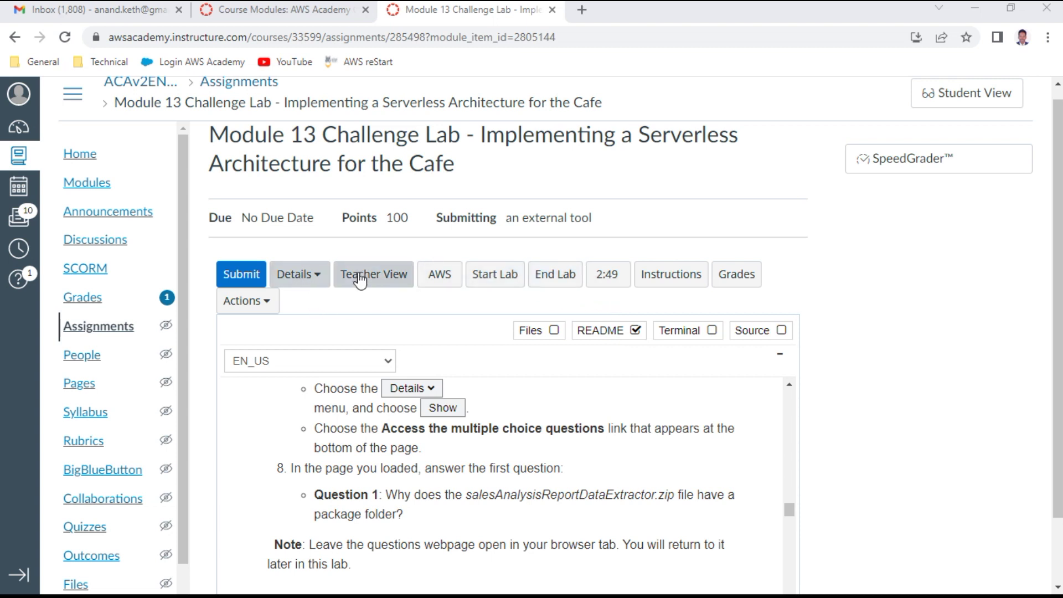
{"action": "left_click", "coordinate": [314, 274]}
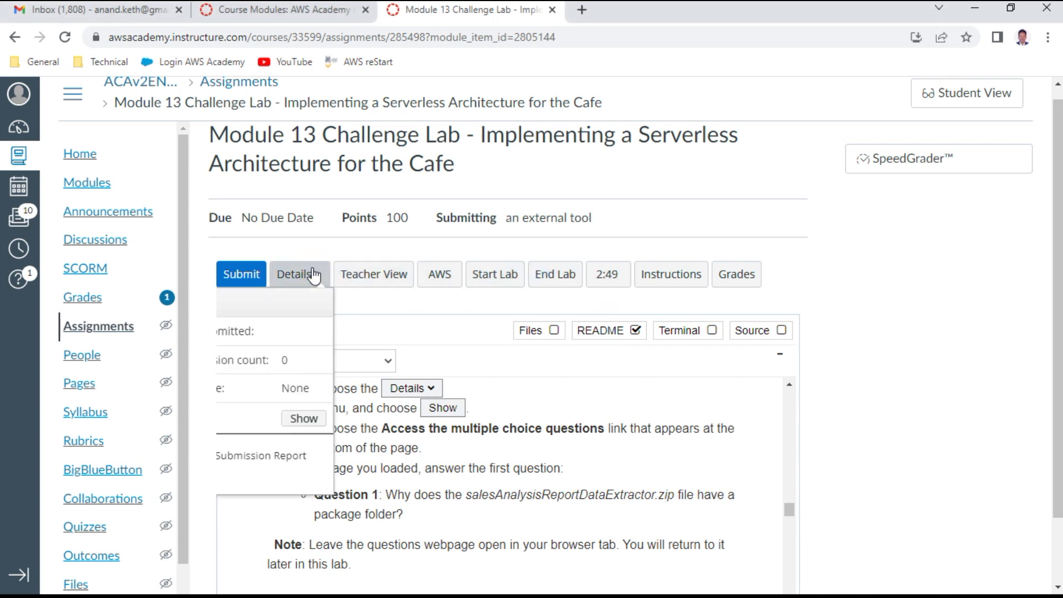
{"action": "left_click", "coordinate": [313, 419]}
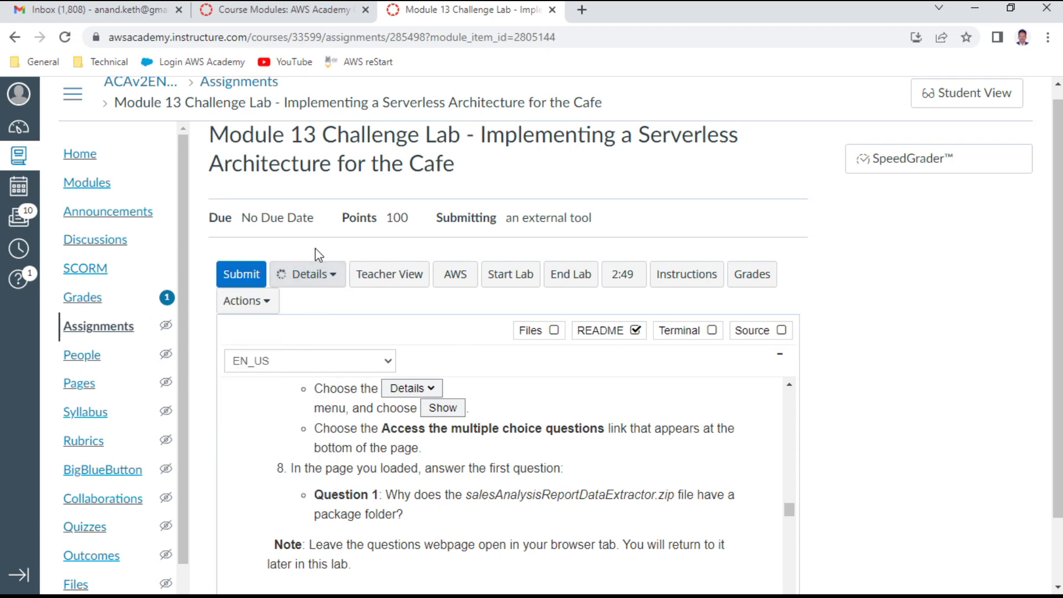
{"action": "scroll", "coordinate": [443, 416], "scroll_direction": "down", "scroll_amount": 3}
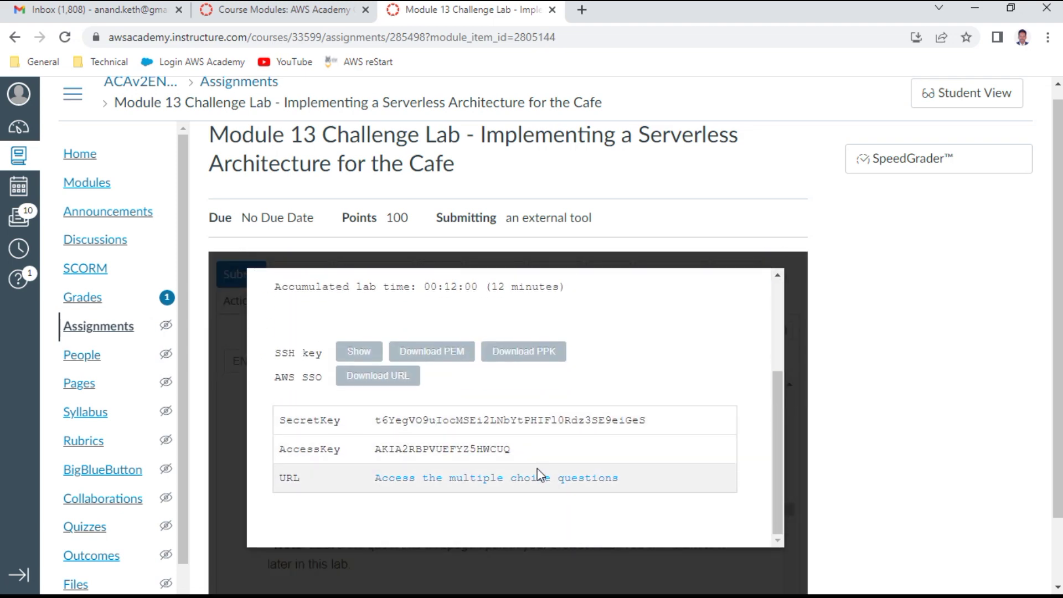
{"action": "left_click", "coordinate": [534, 478]}
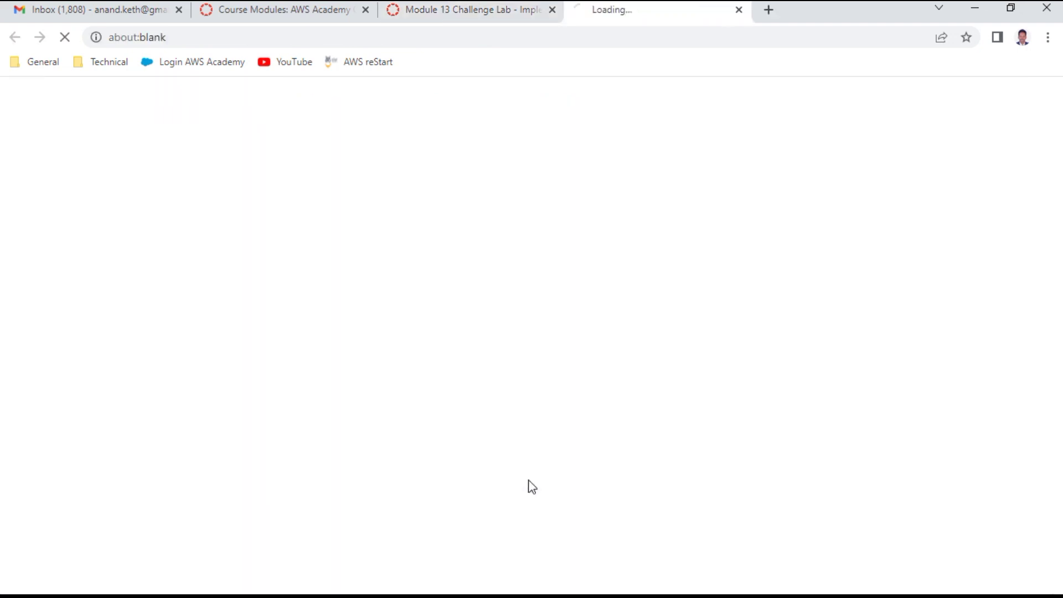
Step: Close the lab credentials window, then answer Question 1 with the Python packages option and submit
{"action": "left_click", "coordinate": [468, 13]}
{"action": "left_click", "coordinate": [793, 385]}
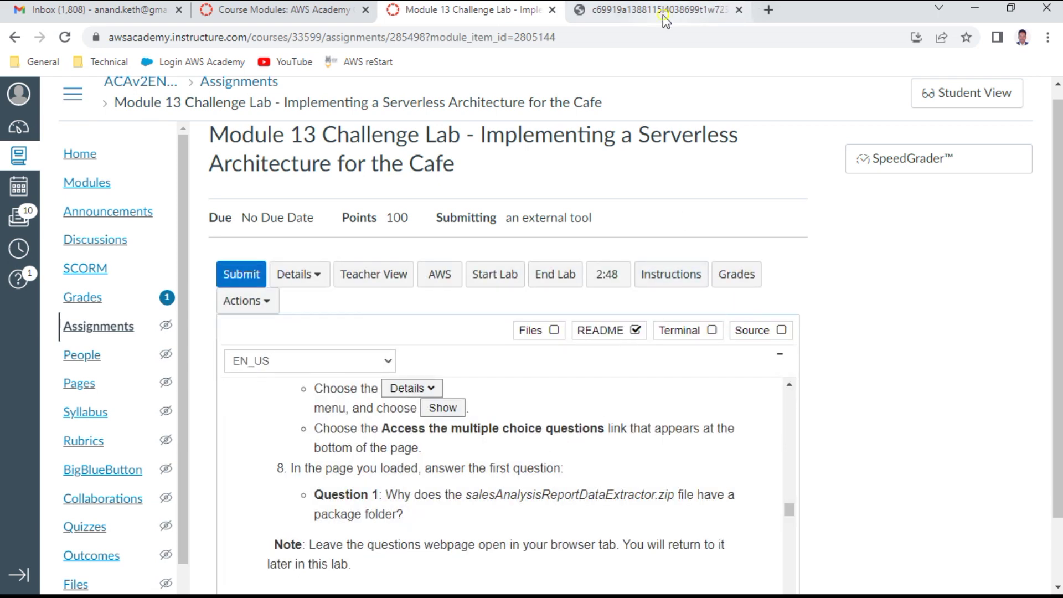
{"action": "left_click", "coordinate": [735, 7]}
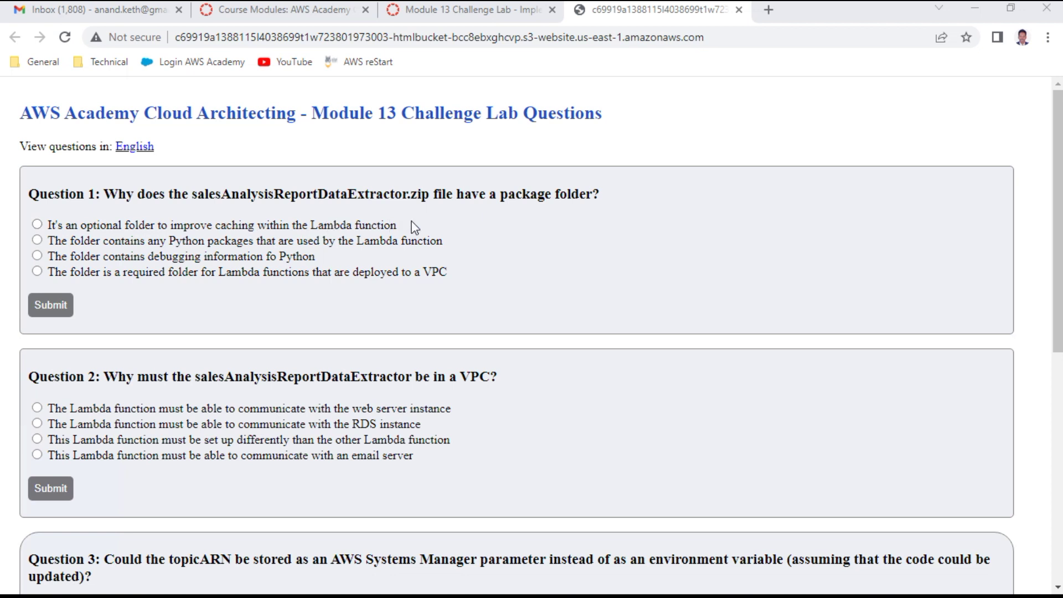
{"action": "left_click", "coordinate": [202, 245]}
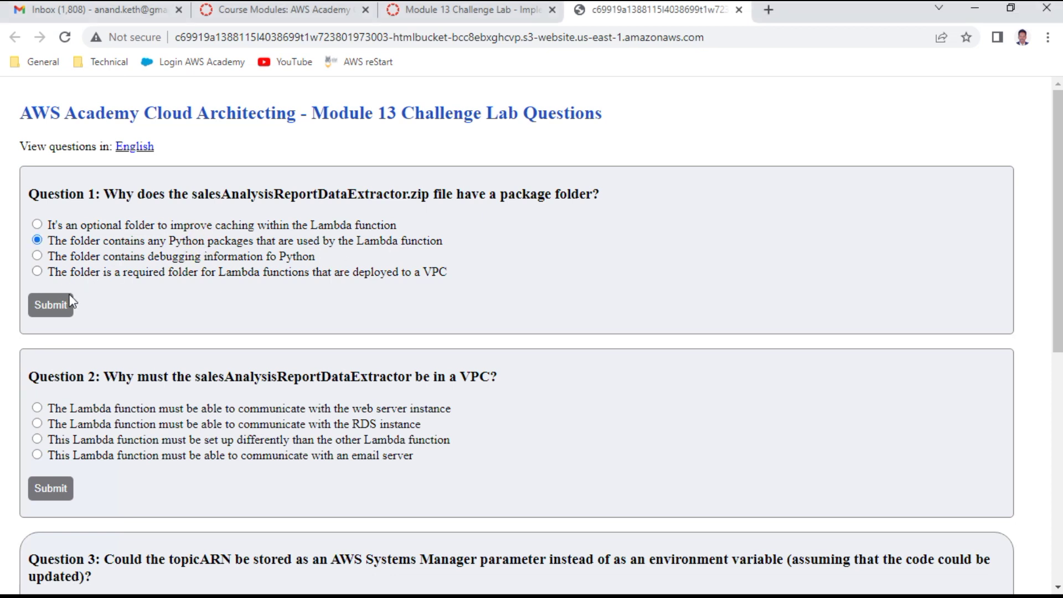
{"action": "left_click", "coordinate": [55, 305]}
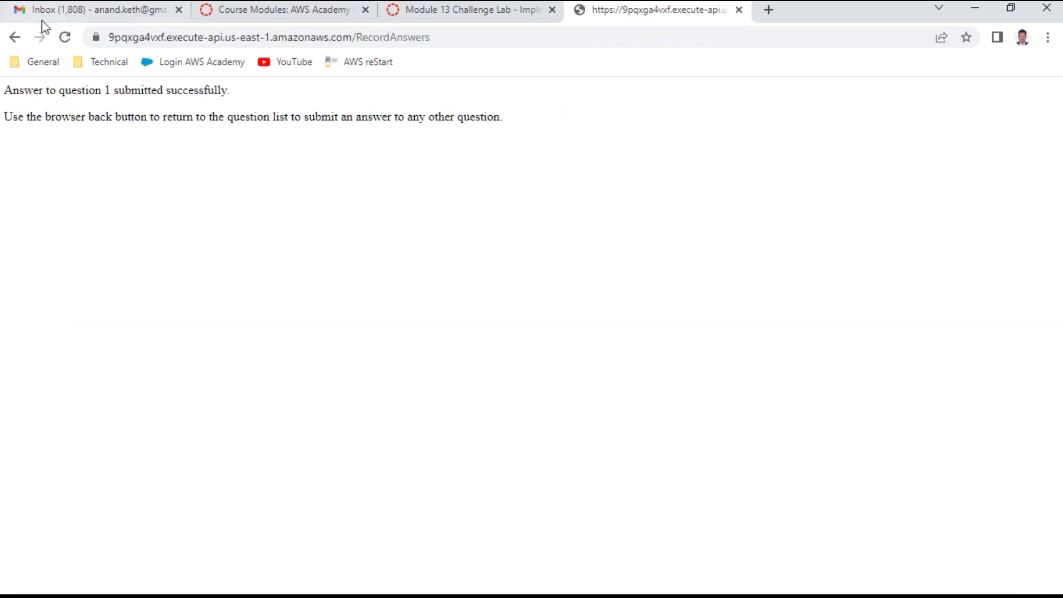
Step: Return to the question list and move the questions tab to the second position
{"action": "left_click", "coordinate": [13, 39]}
{"action": "scroll", "coordinate": [578, 495], "scroll_direction": "down", "scroll_amount": 8}
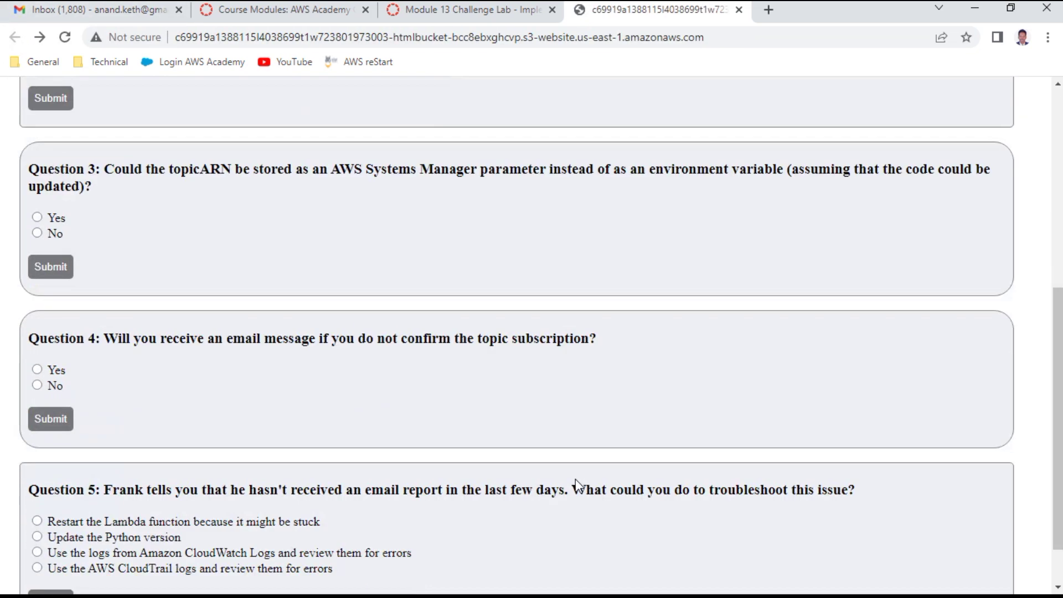
{"action": "scroll", "coordinate": [549, 487], "scroll_direction": "up", "scroll_amount": 8}
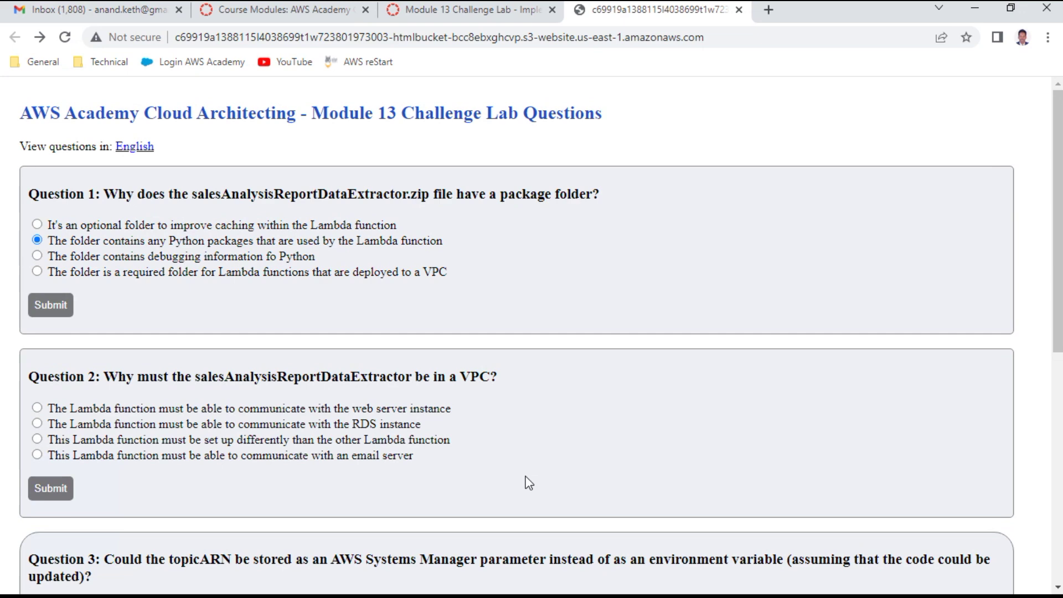
{"action": "scroll", "coordinate": [528, 482], "scroll_direction": "down", "scroll_amount": 4}
{"action": "scroll", "coordinate": [523, 481], "scroll_direction": "up", "scroll_amount": 1}
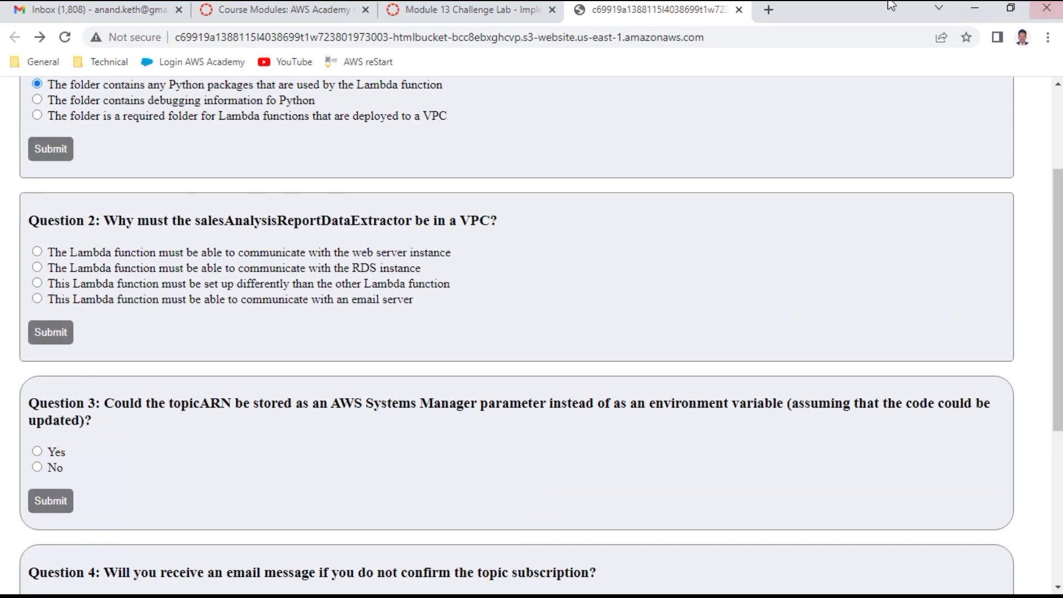
{"action": "left_click_drag", "start_coordinate": [609, 13], "coordinate": [254, 14]}
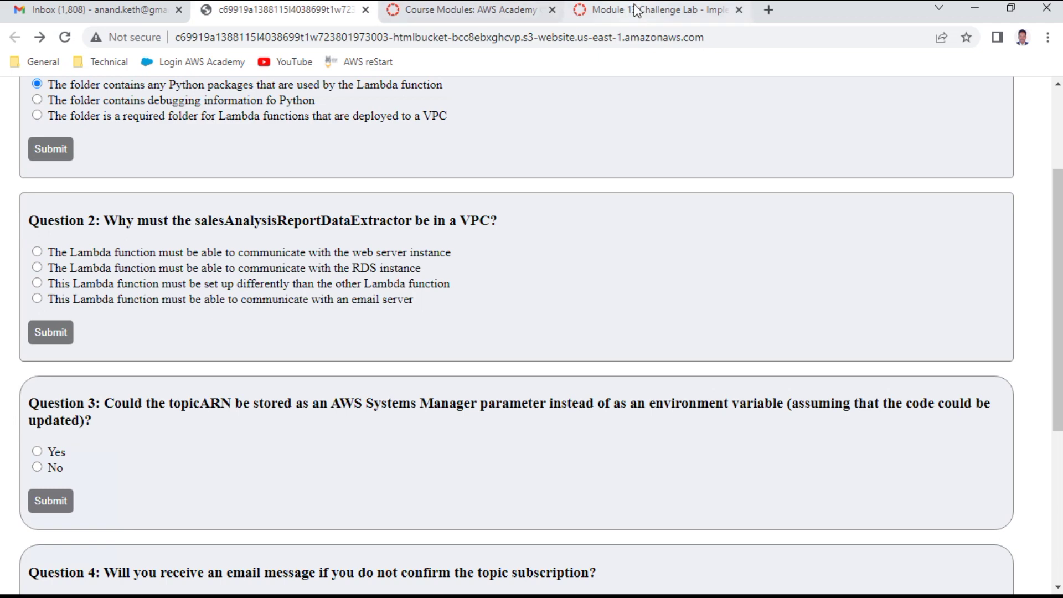
Step: Launch the AWS Management Console from the lab assignment page
{"action": "left_click", "coordinate": [636, 10]}
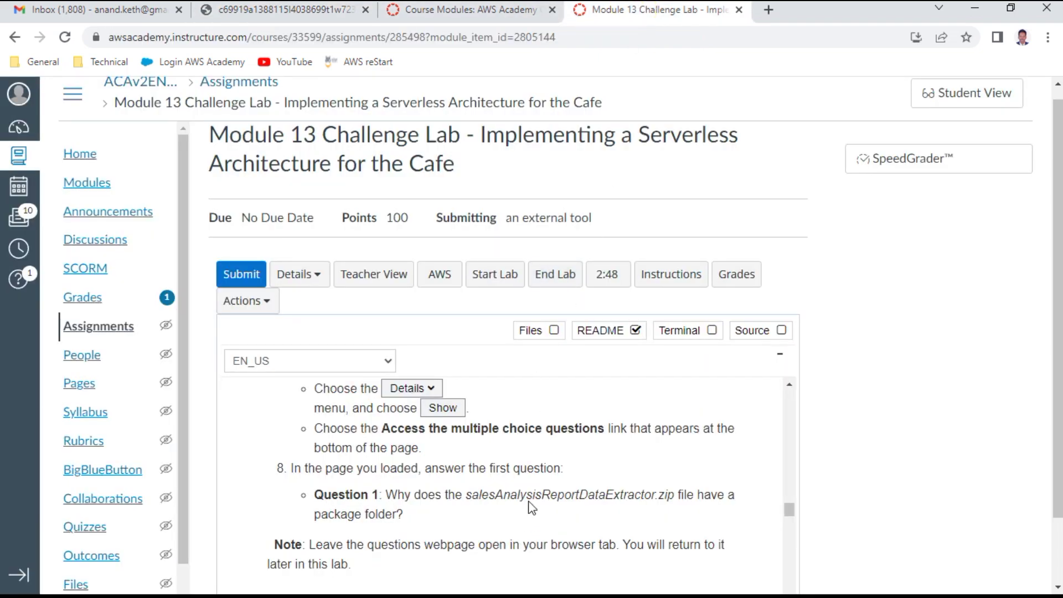
{"action": "scroll", "coordinate": [533, 500], "scroll_direction": "up", "scroll_amount": 3}
{"action": "scroll", "coordinate": [536, 489], "scroll_direction": "down", "scroll_amount": 4}
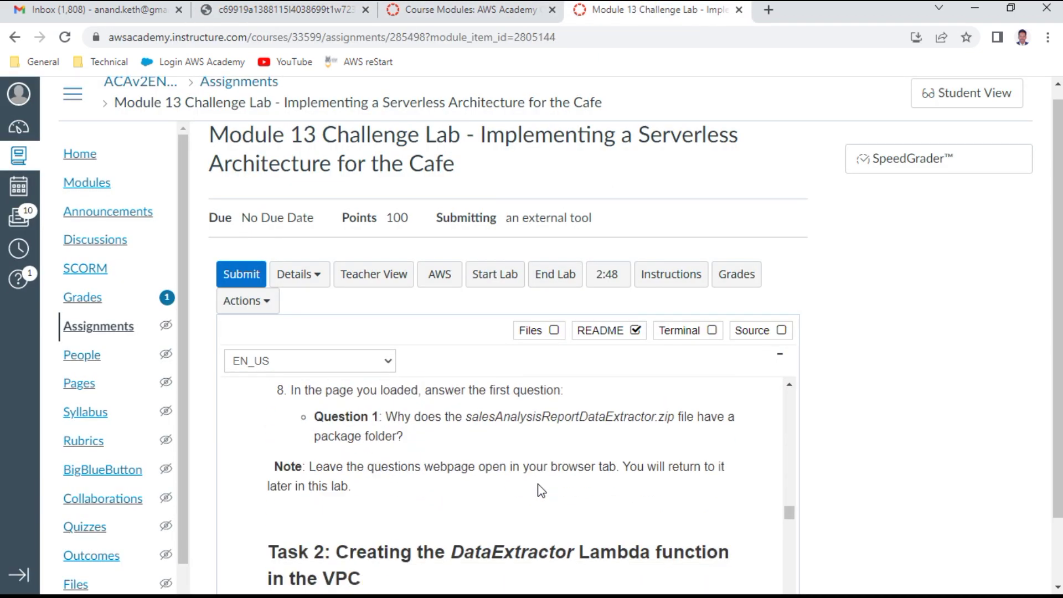
{"action": "scroll", "coordinate": [540, 489], "scroll_direction": "down", "scroll_amount": 2}
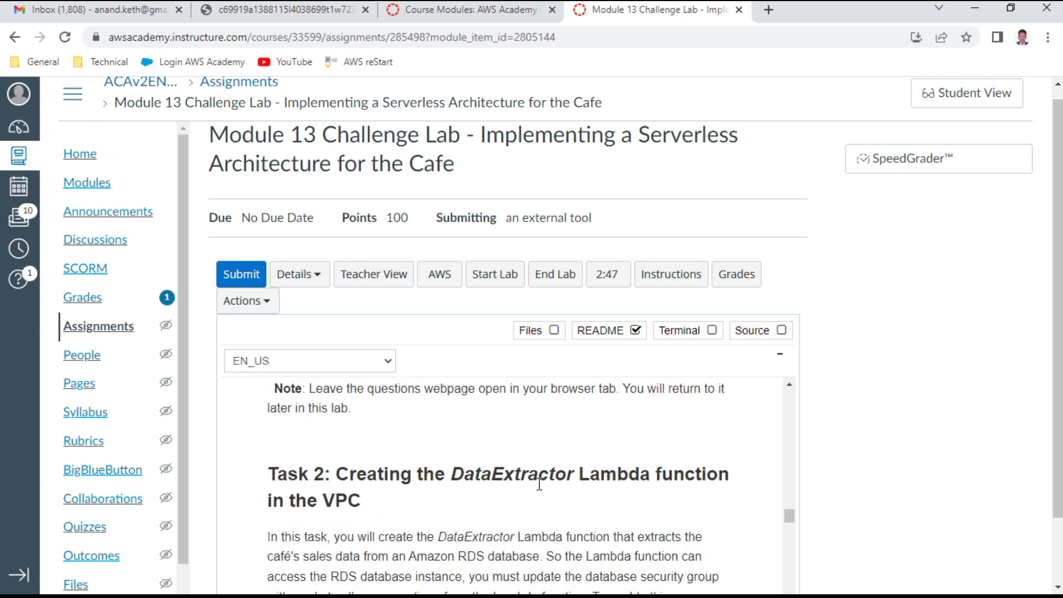
{"action": "scroll", "coordinate": [539, 484], "scroll_direction": "down", "scroll_amount": 2}
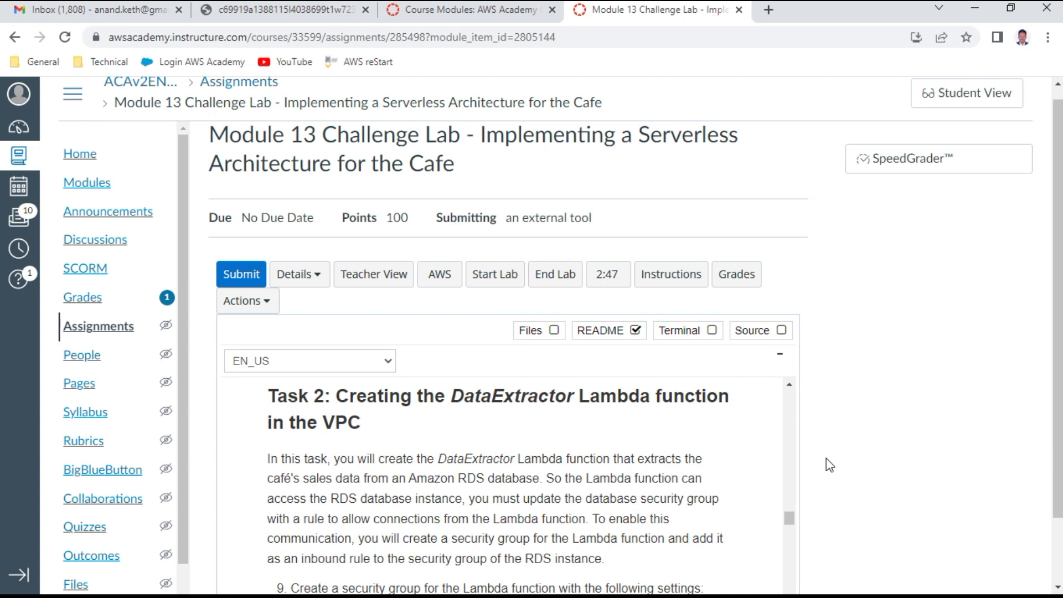
{"action": "left_click", "coordinate": [441, 274]}
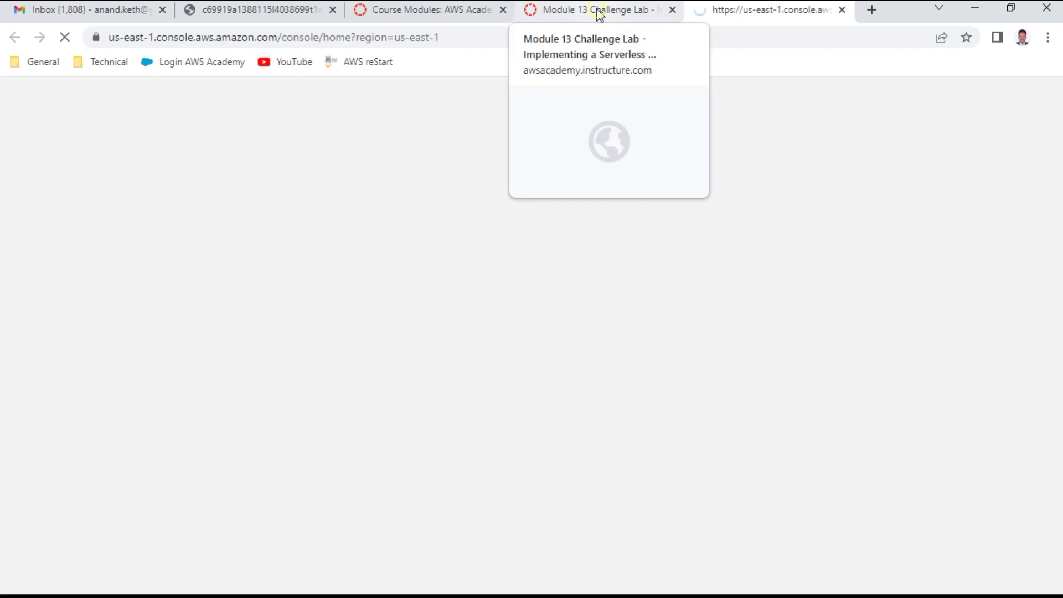
Step: Copy the security group name LambdaSG from README step 9 and switch to the console
{"action": "left_click", "coordinate": [598, 13]}
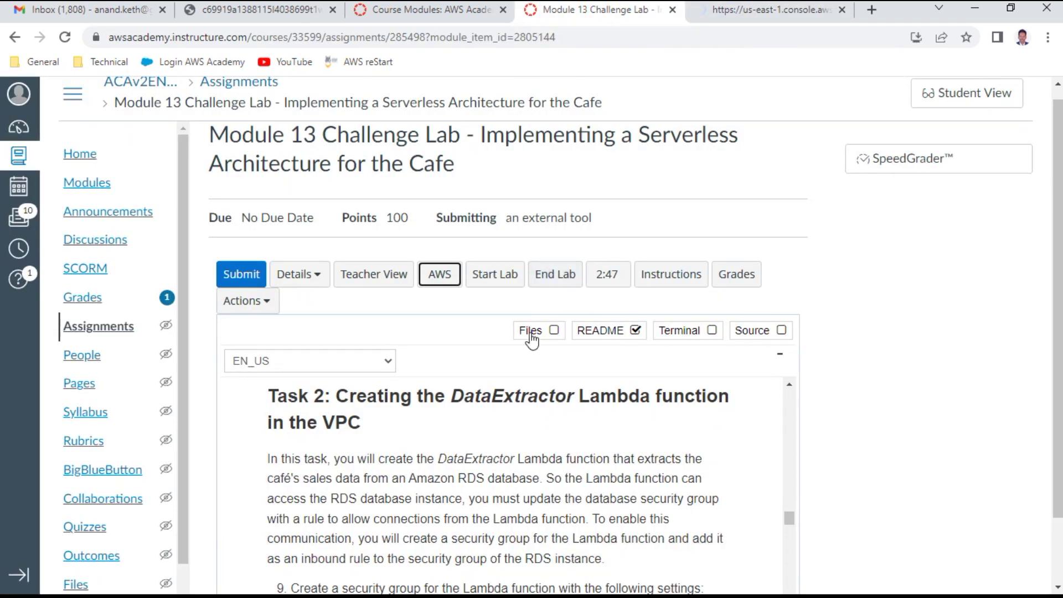
{"action": "scroll", "coordinate": [481, 475], "scroll_direction": "down", "scroll_amount": 2}
{"action": "scroll", "coordinate": [482, 475], "scroll_direction": "down", "scroll_amount": 1}
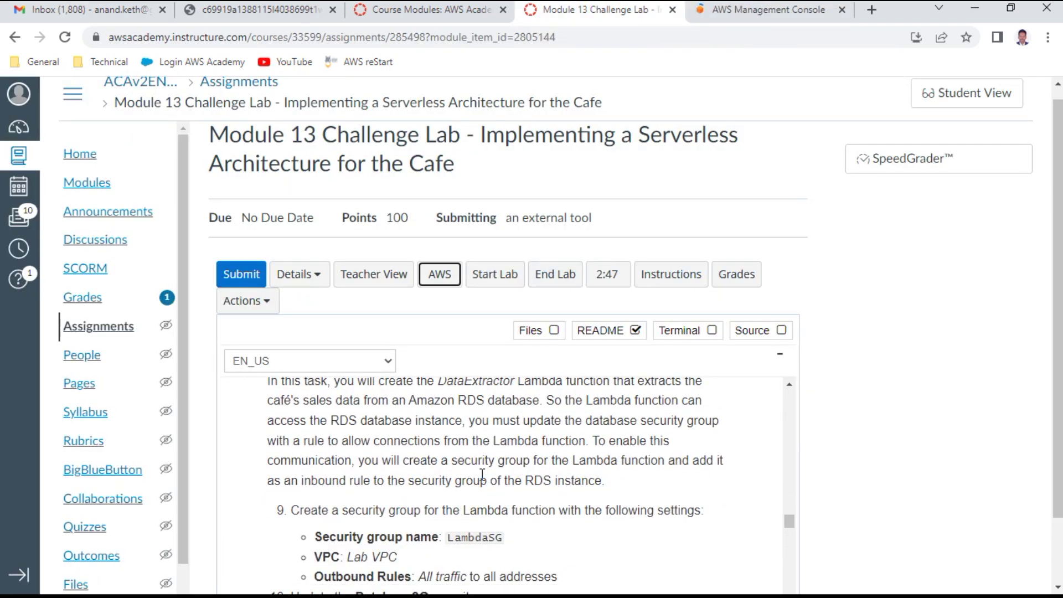
{"action": "left_click_drag", "start_coordinate": [361, 510], "coordinate": [691, 501]}
{"action": "scroll", "coordinate": [605, 500], "scroll_direction": "down", "scroll_amount": 3}
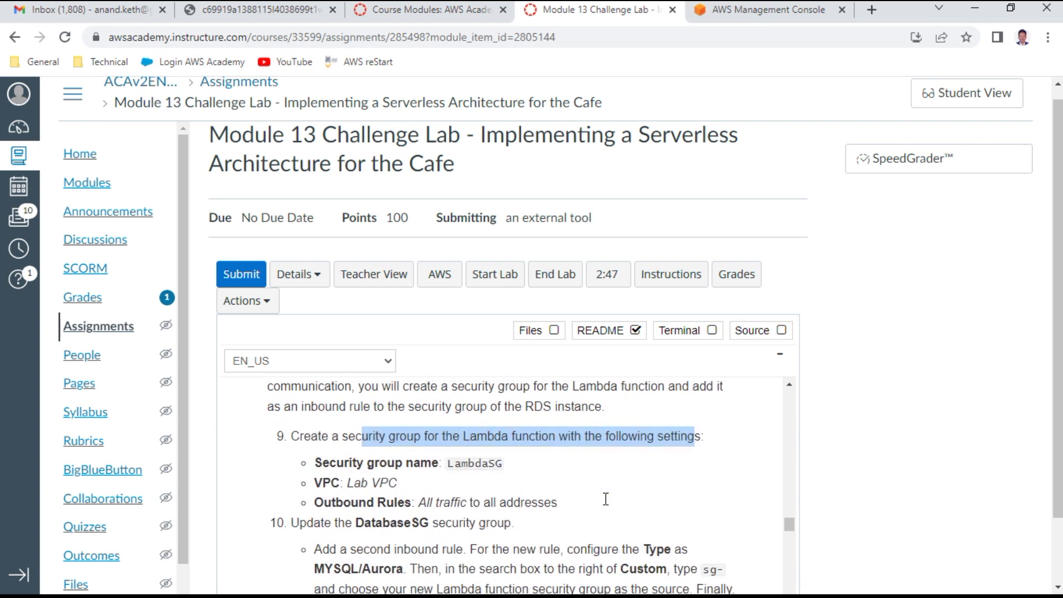
{"action": "scroll", "coordinate": [539, 494], "scroll_direction": "up", "scroll_amount": 2}
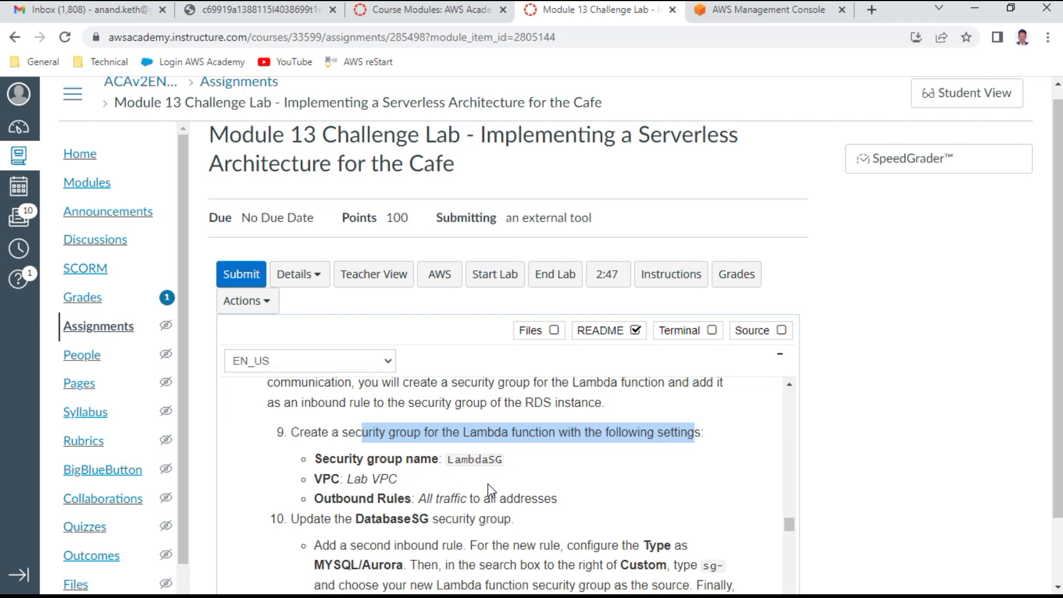
{"action": "double_click", "coordinate": [479, 459]}
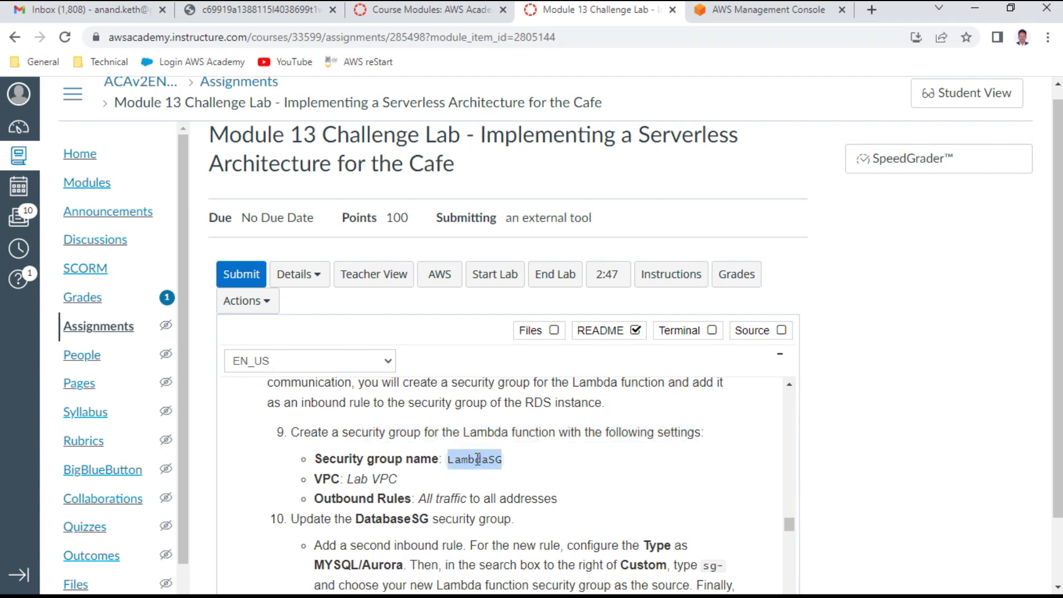
{"action": "key", "text": "ctrl+c"}
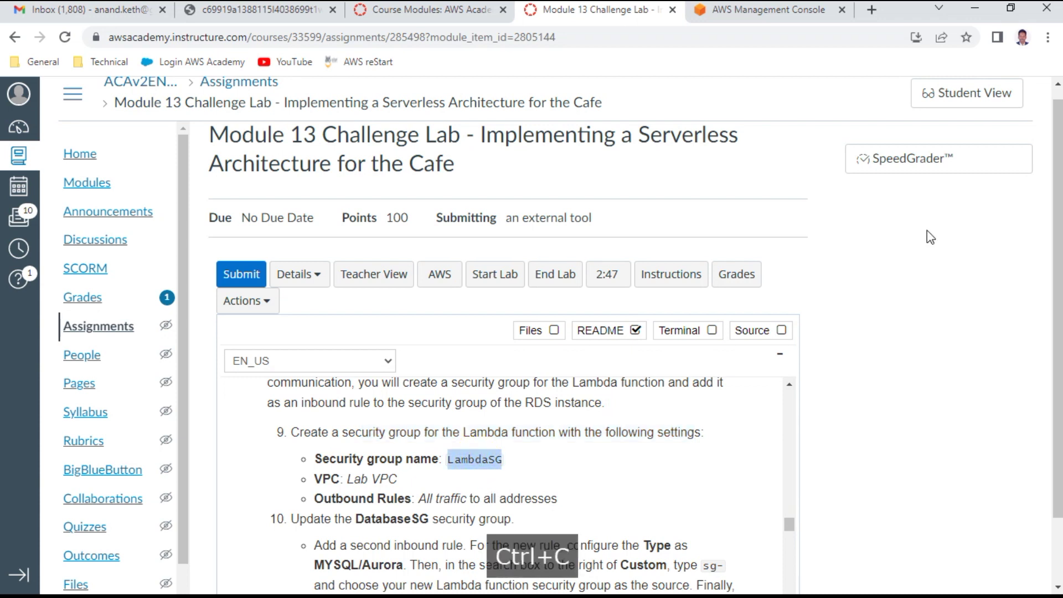
{"action": "left_click", "coordinate": [760, 13]}
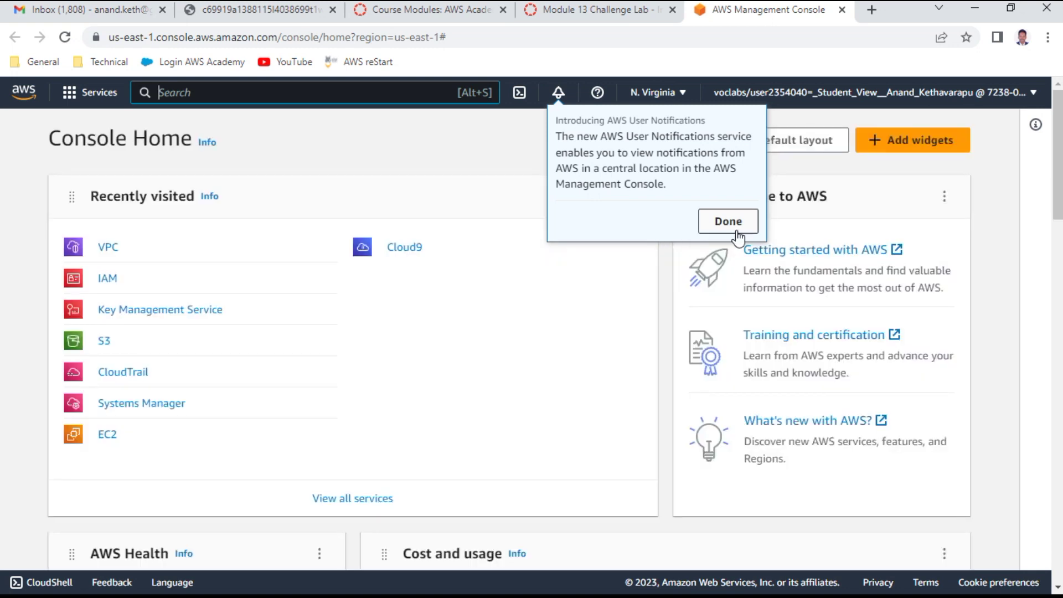
Step: Go to EC2 Security groups and start creating a new security group
{"action": "left_click", "coordinate": [731, 227]}
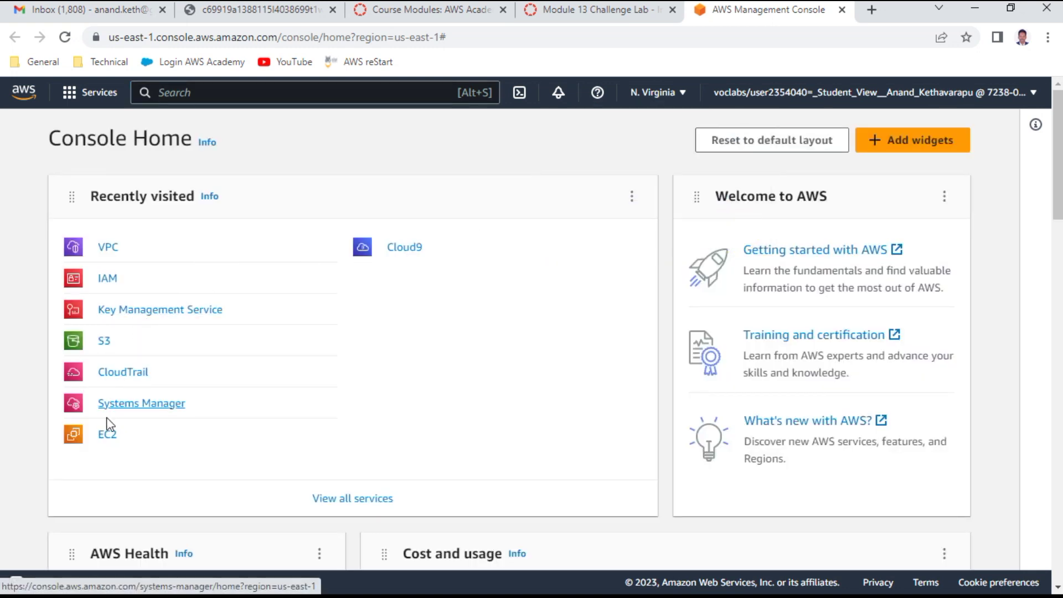
{"action": "left_click", "coordinate": [107, 436]}
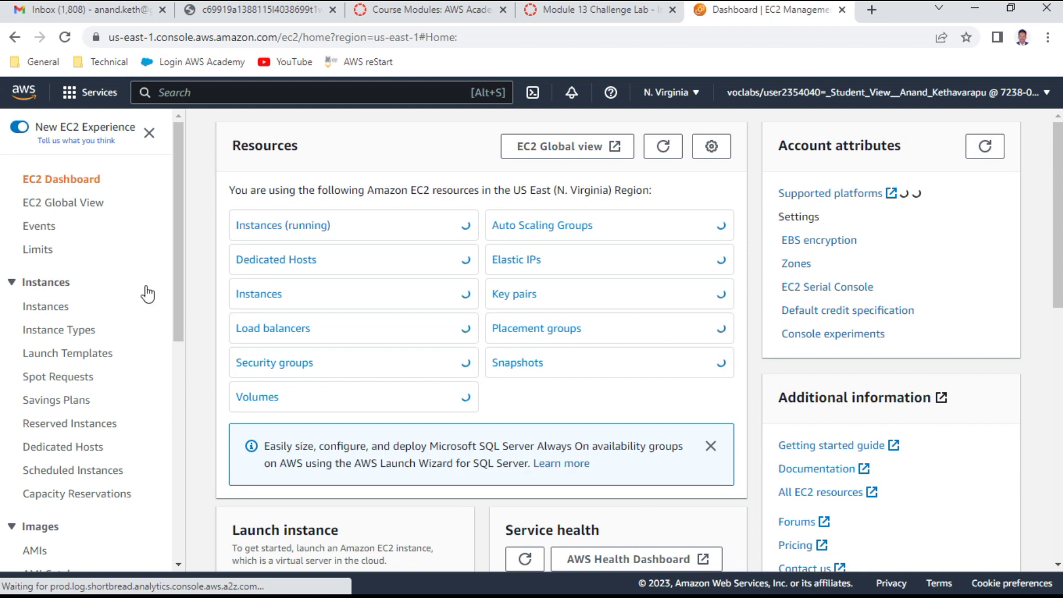
{"action": "left_click", "coordinate": [302, 366]}
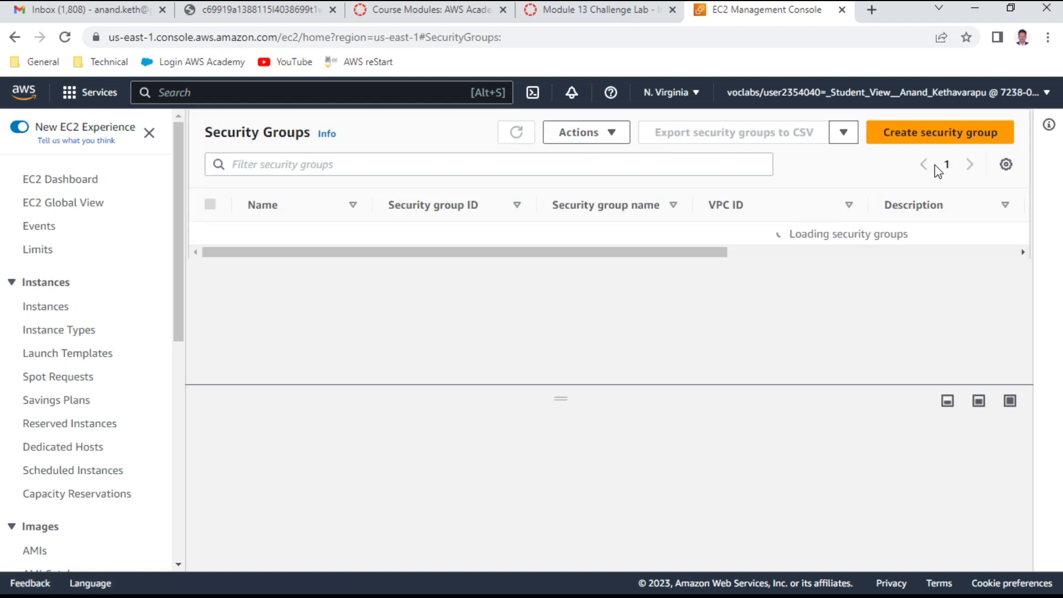
{"action": "left_click", "coordinate": [921, 145]}
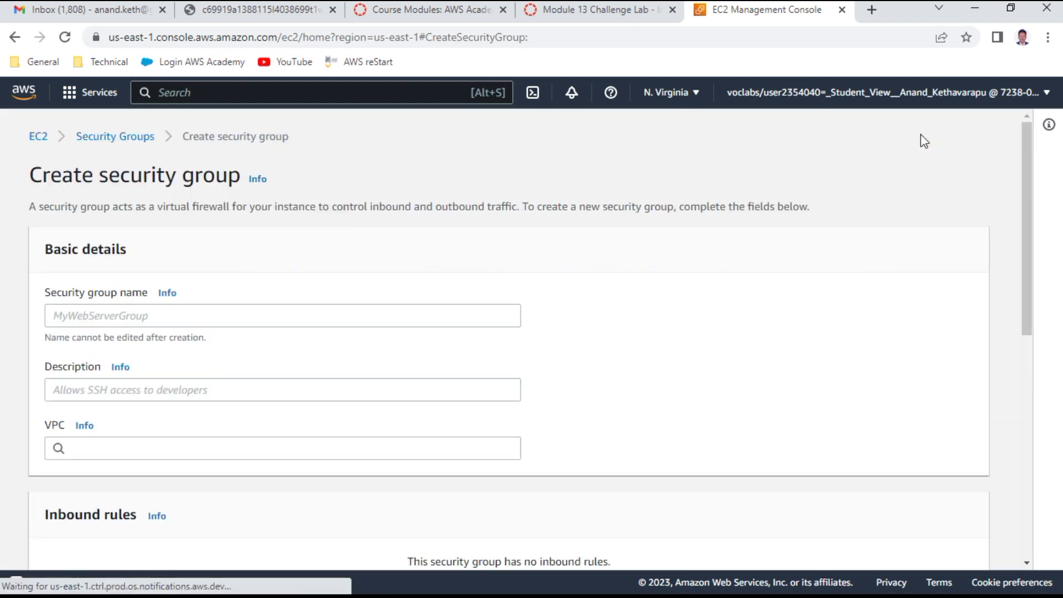
Step: Name and describe the group LambdaSG and place it in the Lab VPC
{"action": "left_click", "coordinate": [114, 308]}
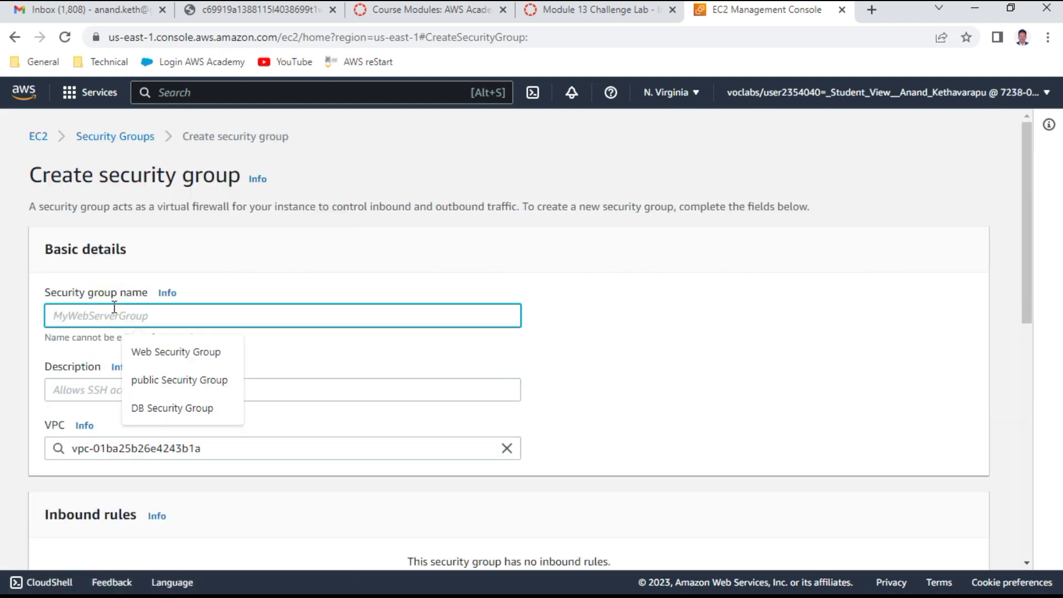
{"action": "key", "text": "super"}
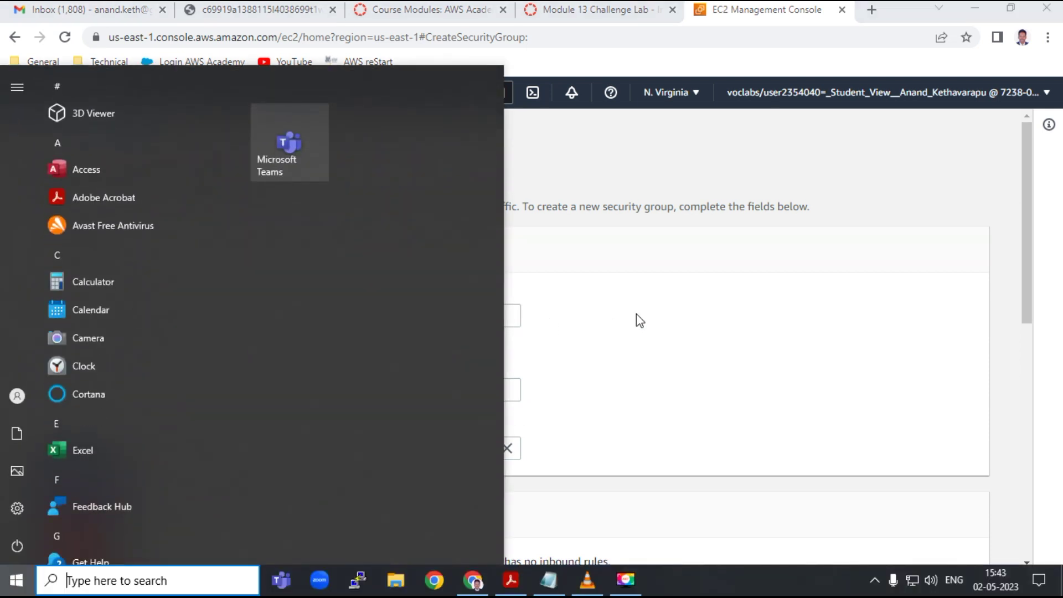
{"action": "left_click", "coordinate": [635, 320]}
{"action": "left_click", "coordinate": [249, 324]}
{"action": "type", "text": "LambdaSG"}
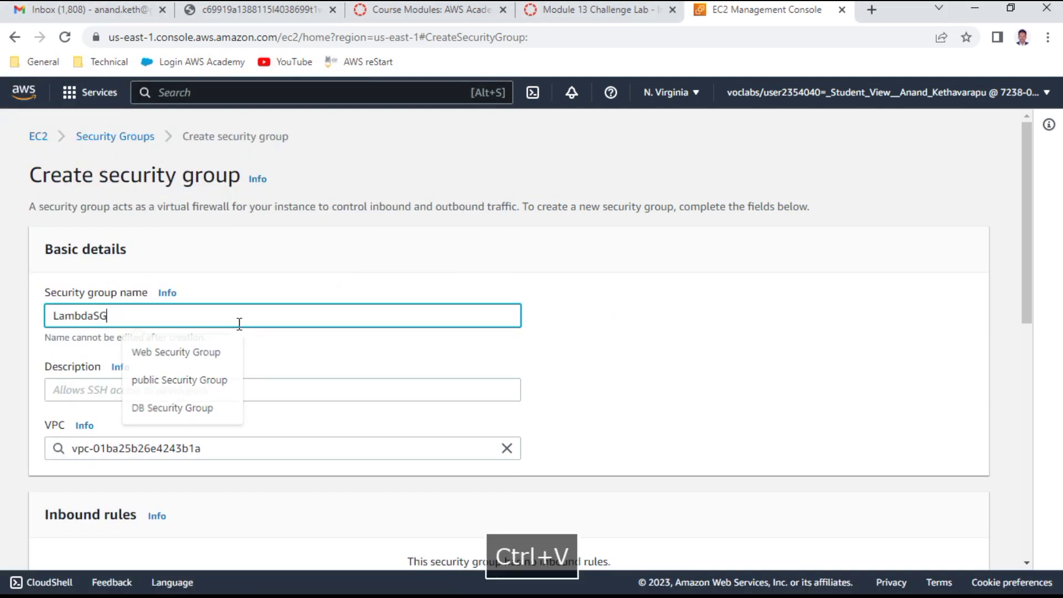
{"action": "left_click", "coordinate": [88, 383]}
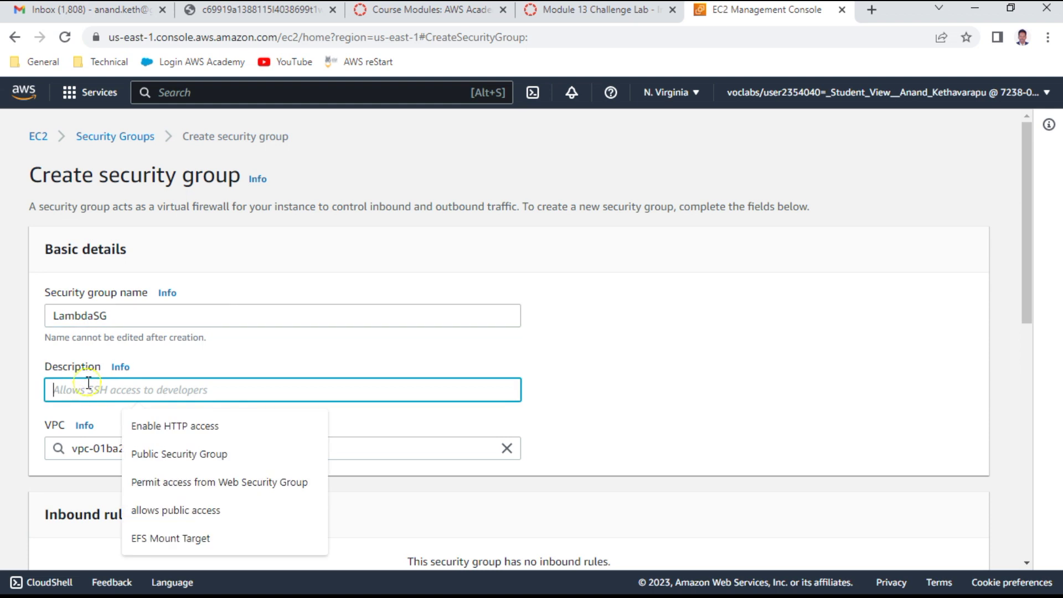
{"action": "type", "text": "LambdaSG"}
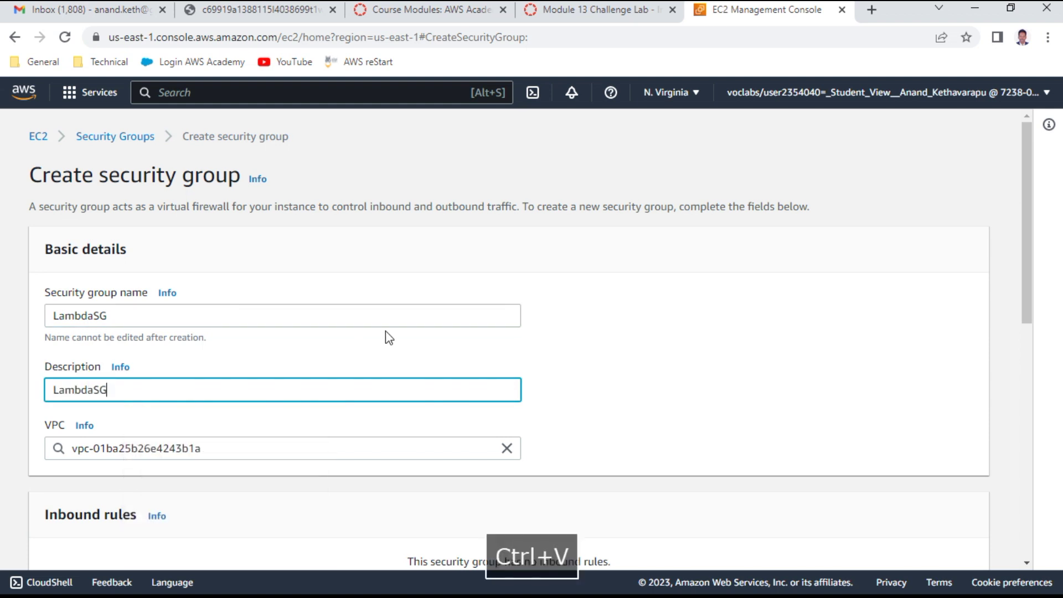
{"action": "scroll", "coordinate": [387, 335], "scroll_direction": "down", "scroll_amount": 3}
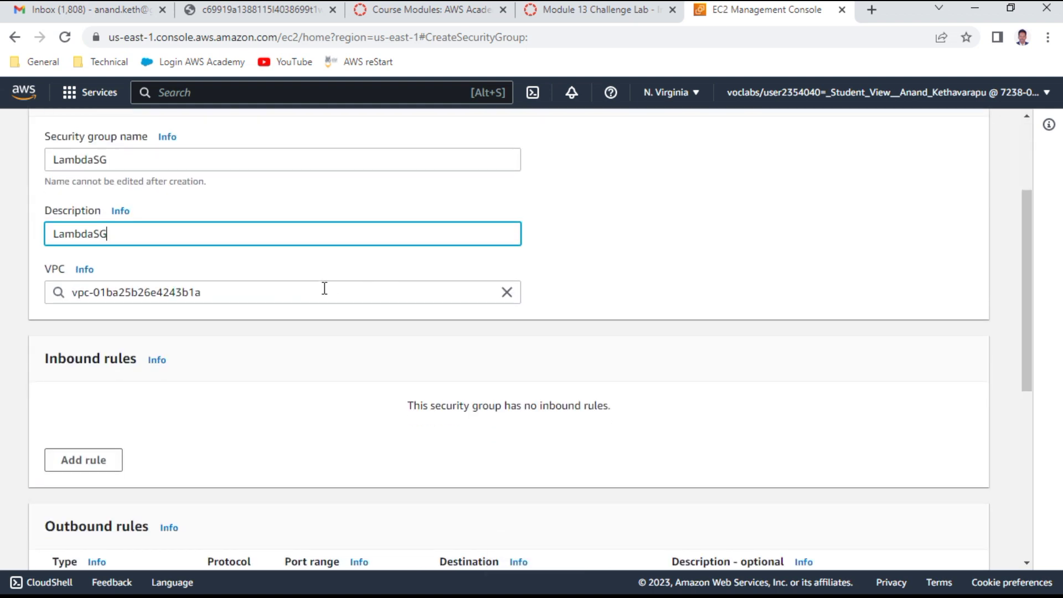
{"action": "left_click", "coordinate": [325, 288]}
{"action": "left_click", "coordinate": [506, 294]}
{"action": "left_click", "coordinate": [258, 326]}
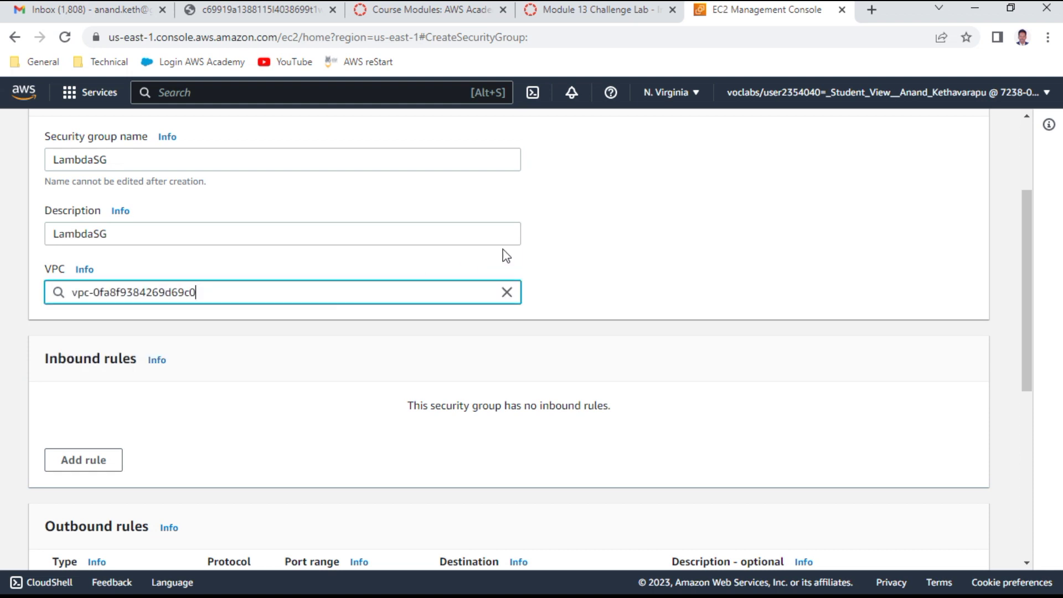
Step: Create the LambdaSG security group and mark the README step about updating DatabaseSG
{"action": "left_click", "coordinate": [570, 14]}
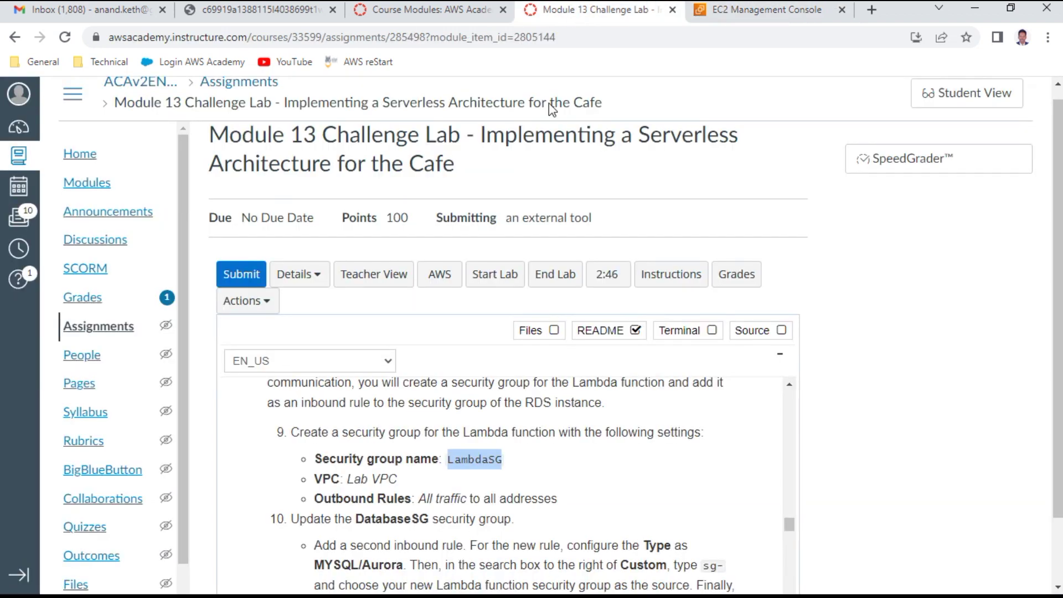
{"action": "scroll", "coordinate": [583, 485], "scroll_direction": "down", "scroll_amount": 1}
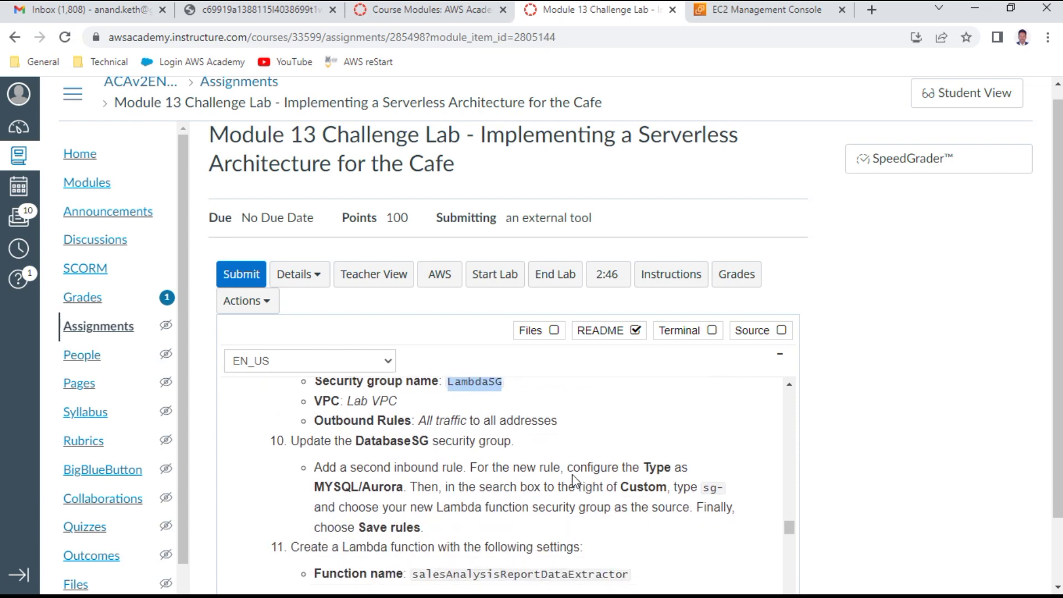
{"action": "left_click", "coordinate": [742, 11]}
{"action": "scroll", "coordinate": [321, 424], "scroll_direction": "down", "scroll_amount": 3}
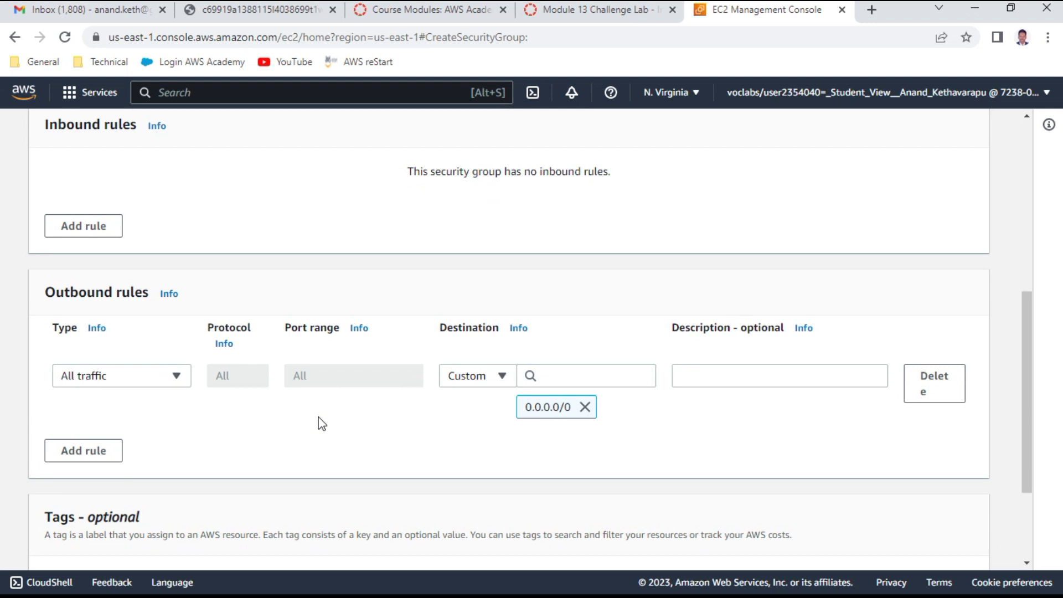
{"action": "scroll", "coordinate": [640, 384], "scroll_direction": "down", "scroll_amount": 2}
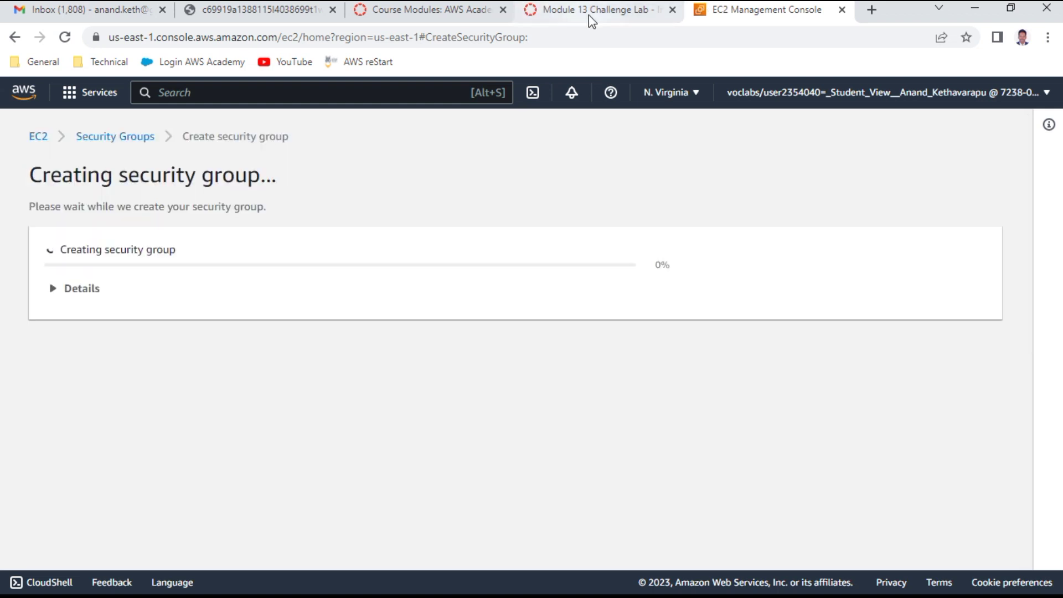
{"action": "left_click", "coordinate": [589, 12]}
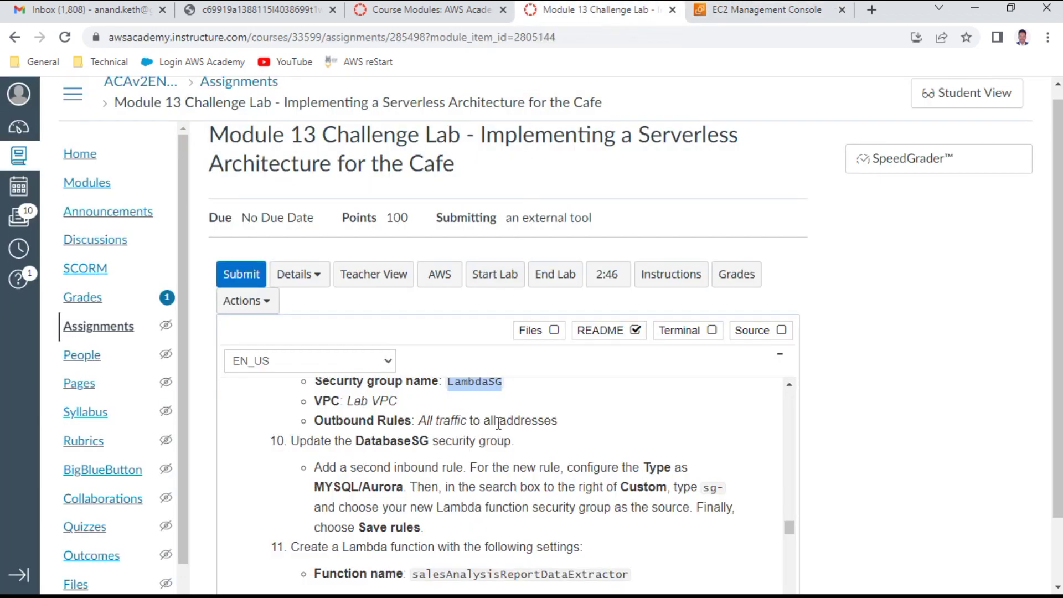
{"action": "triple_click", "coordinate": [397, 441]}
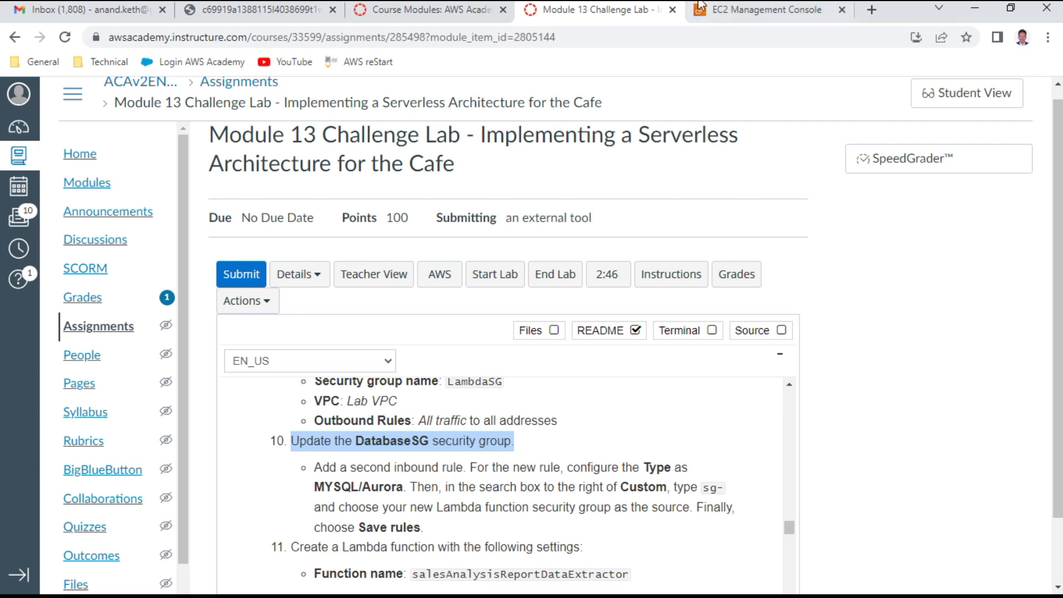
{"action": "left_click", "coordinate": [742, 10]}
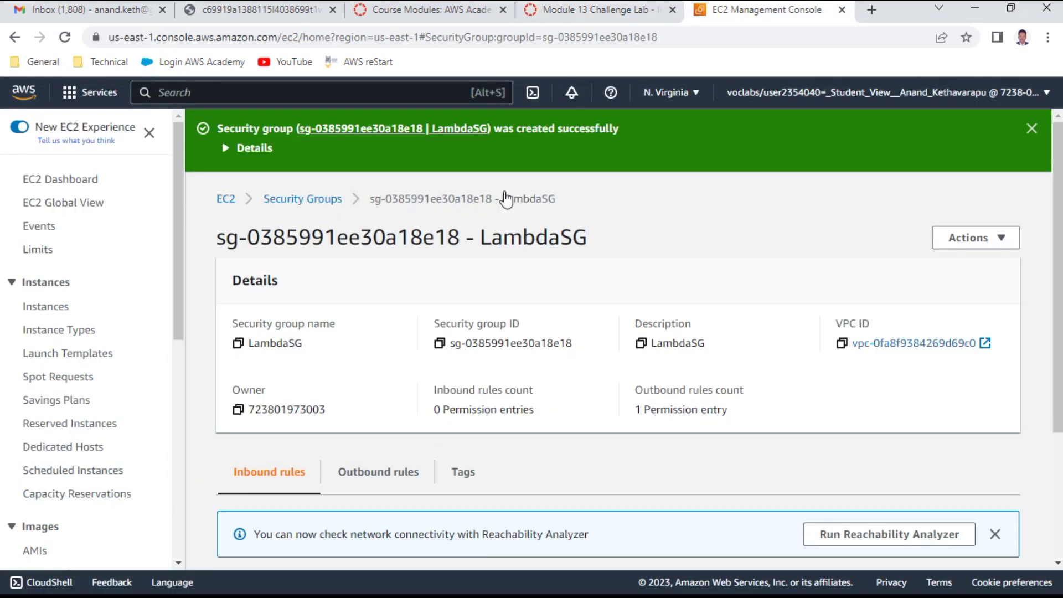
Step: Open the DatabaseSG security group and begin editing its inbound rules
{"action": "left_click", "coordinate": [318, 199]}
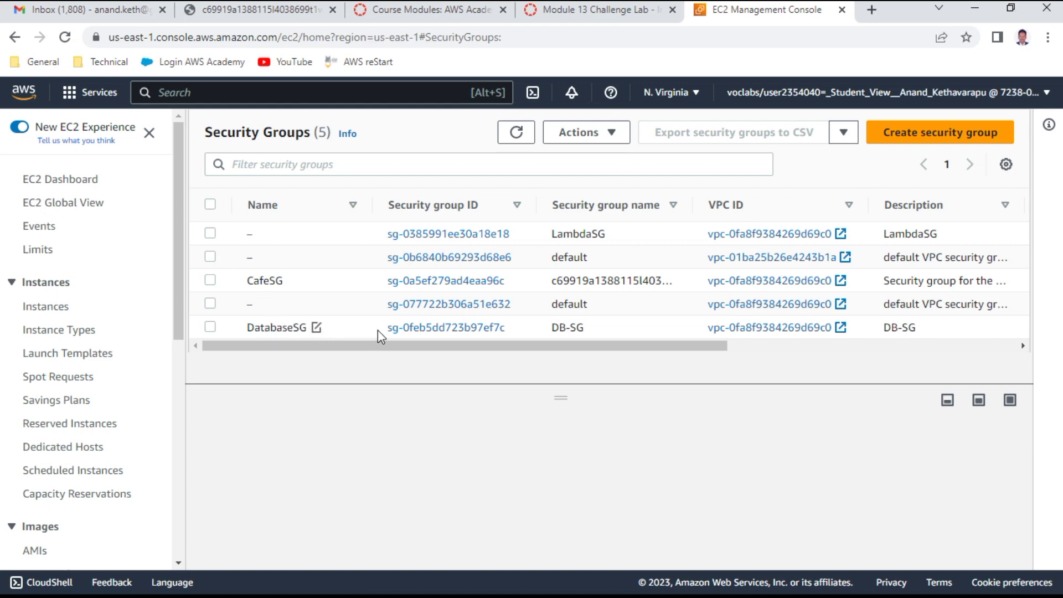
{"action": "left_click", "coordinate": [466, 328]}
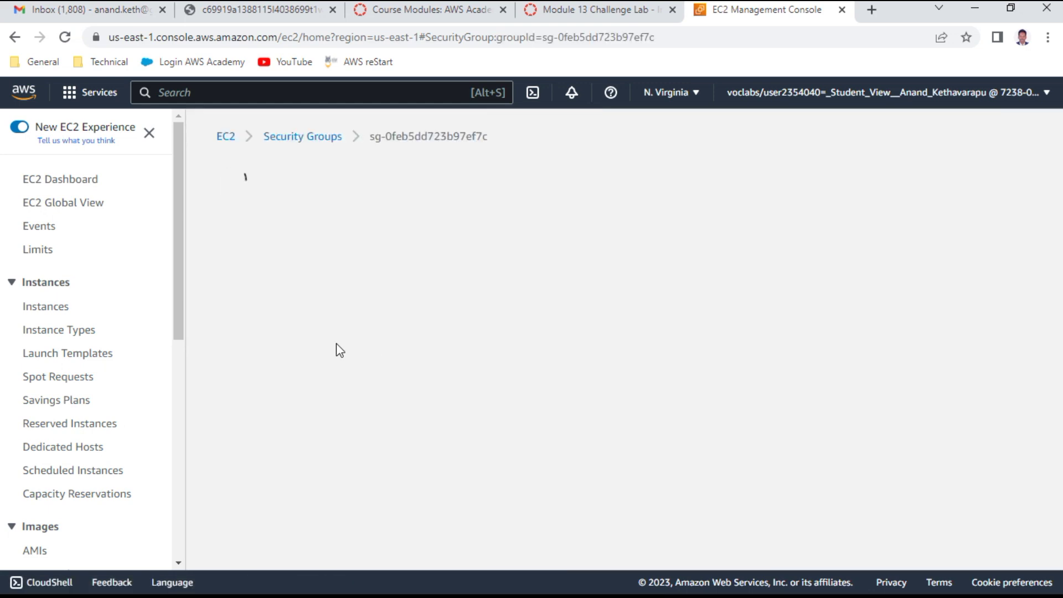
{"action": "scroll", "coordinate": [335, 349], "scroll_direction": "down", "scroll_amount": 3}
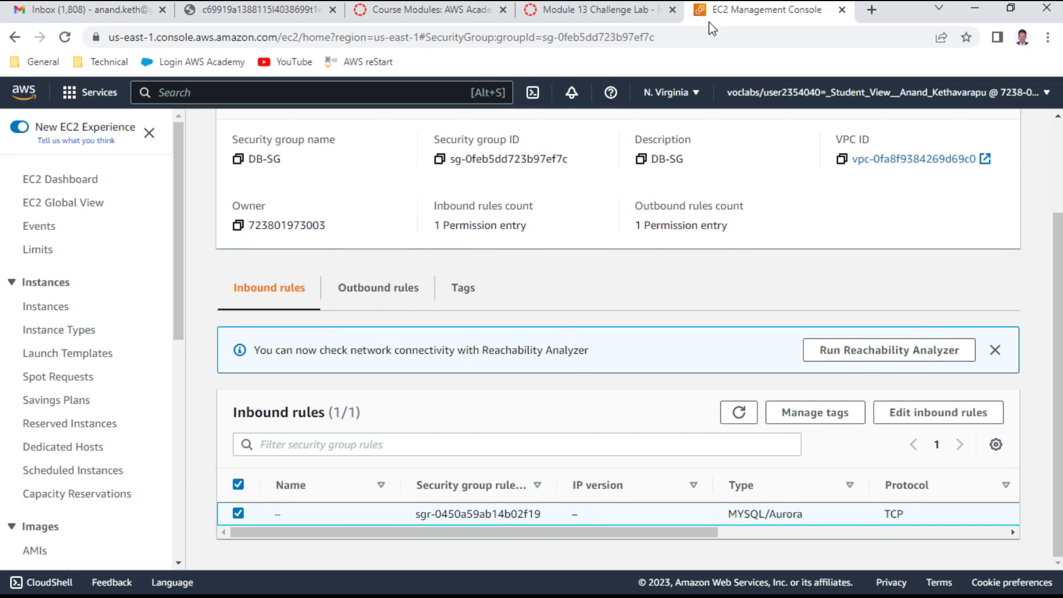
{"action": "left_click", "coordinate": [622, 11]}
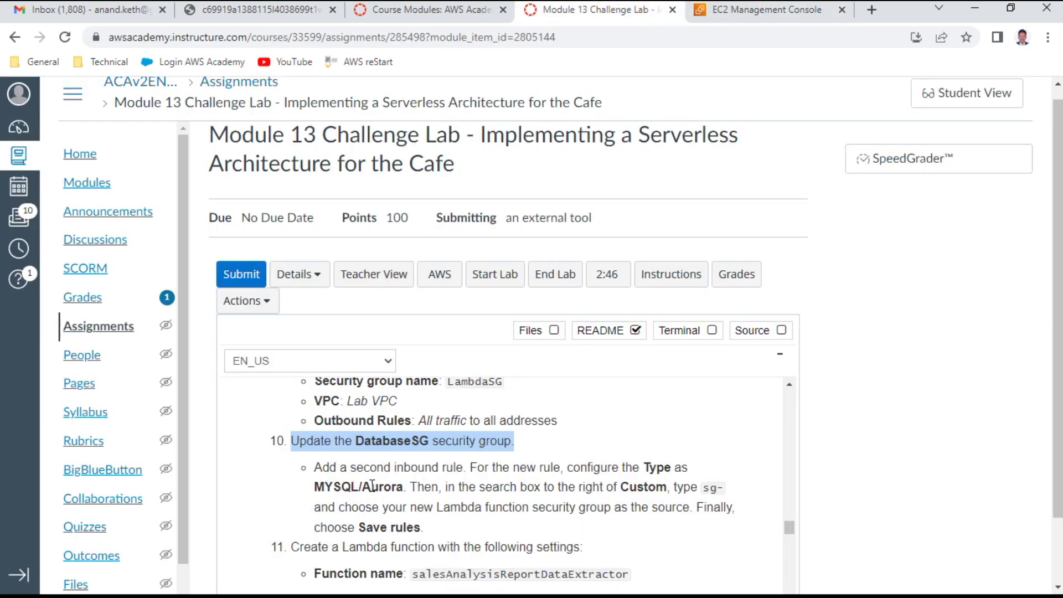
{"action": "left_click", "coordinate": [793, 11]}
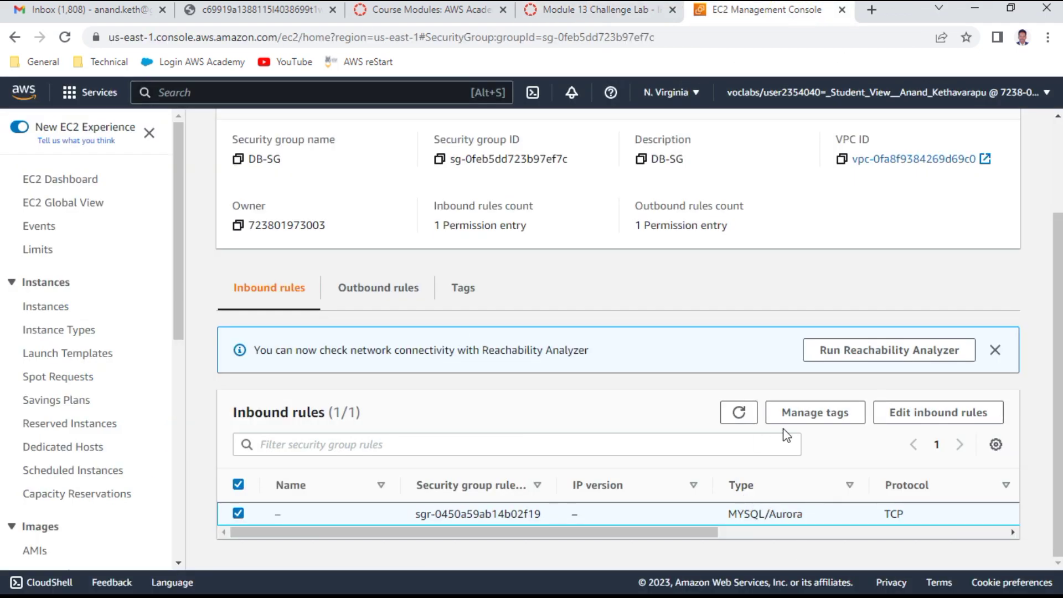
{"action": "left_click", "coordinate": [935, 415]}
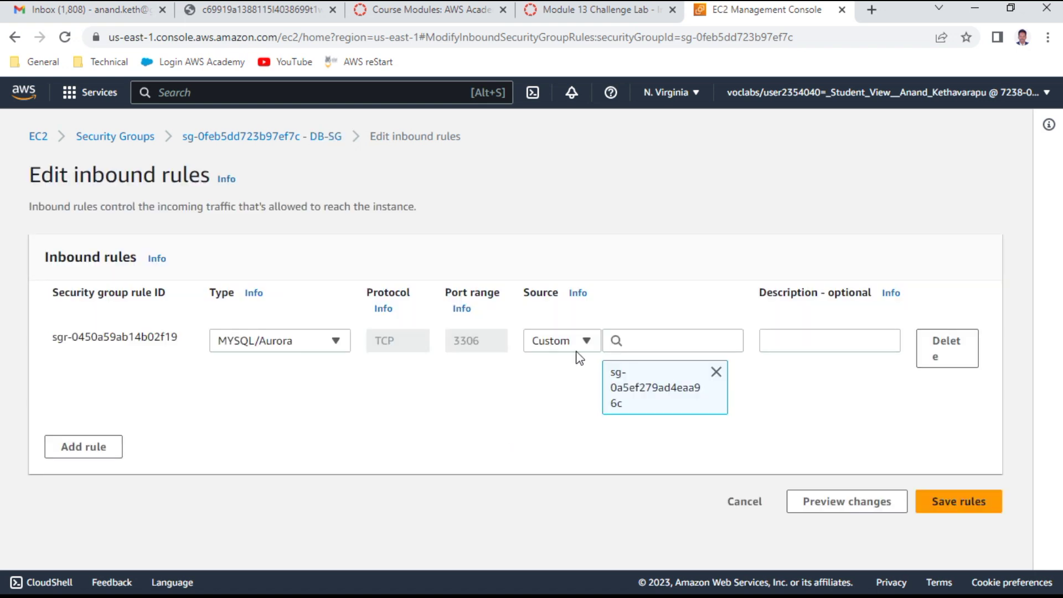
Step: Add a MYSQL/Aurora inbound rule sourced from the LambdaSG group and save the rules
{"action": "left_click", "coordinate": [111, 444]}
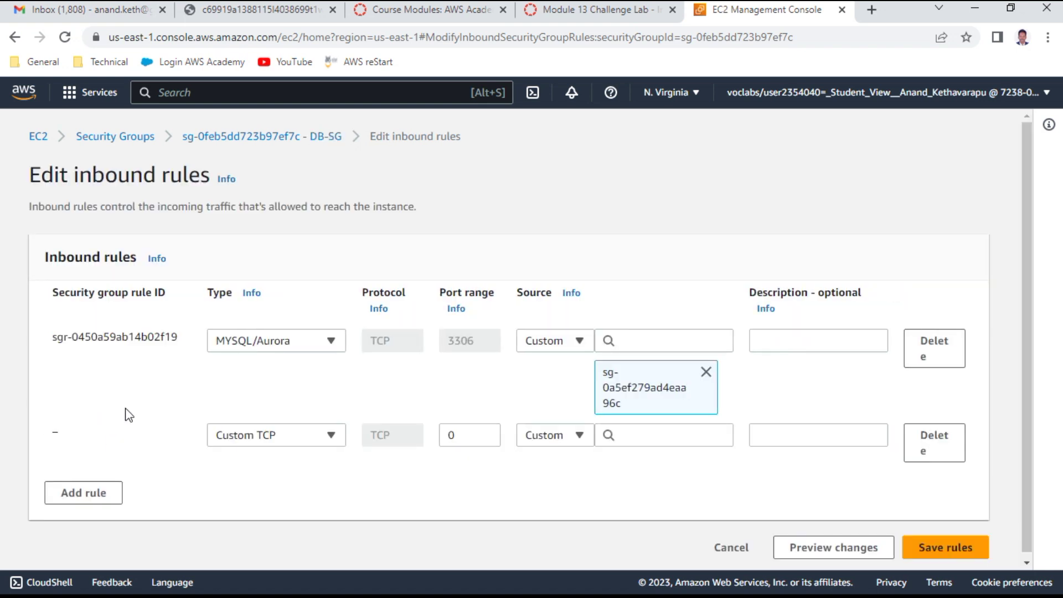
{"action": "left_click", "coordinate": [308, 437]}
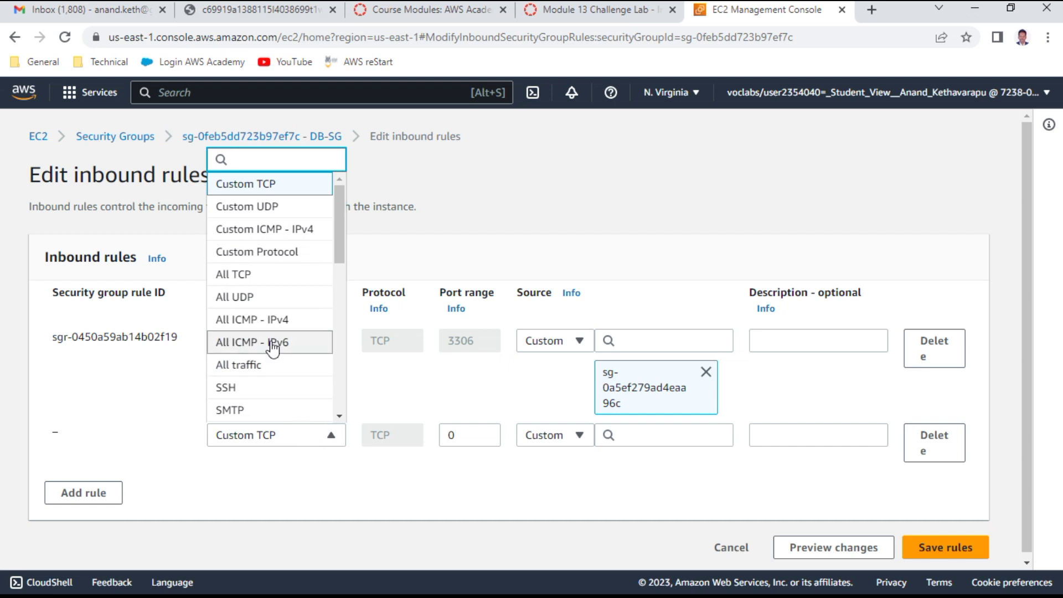
{"action": "scroll", "coordinate": [267, 349], "scroll_direction": "down", "scroll_amount": 3}
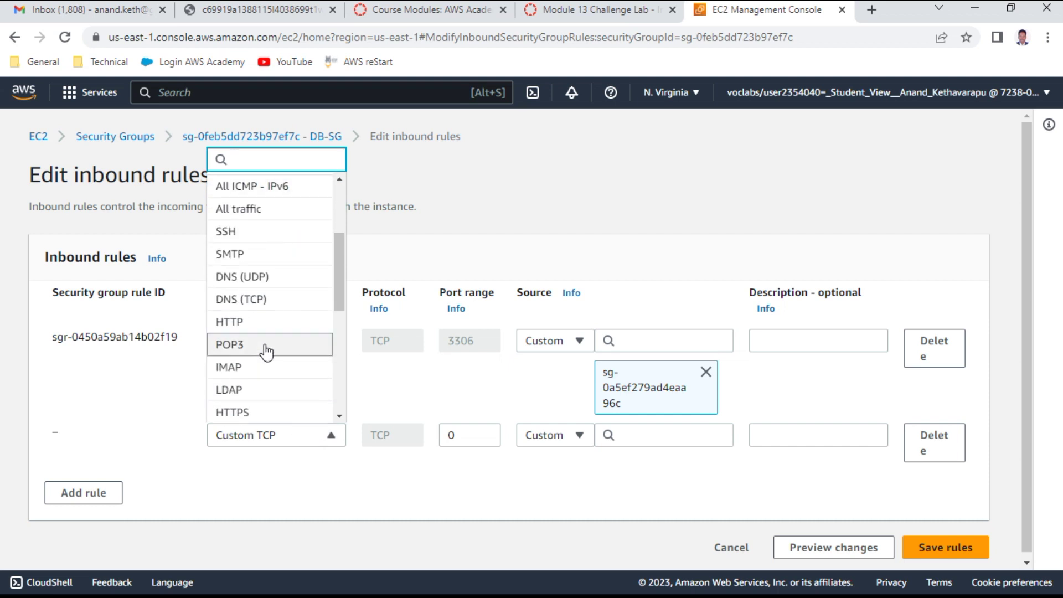
{"action": "scroll", "coordinate": [267, 350], "scroll_direction": "down", "scroll_amount": 4}
{"action": "left_click", "coordinate": [257, 337]}
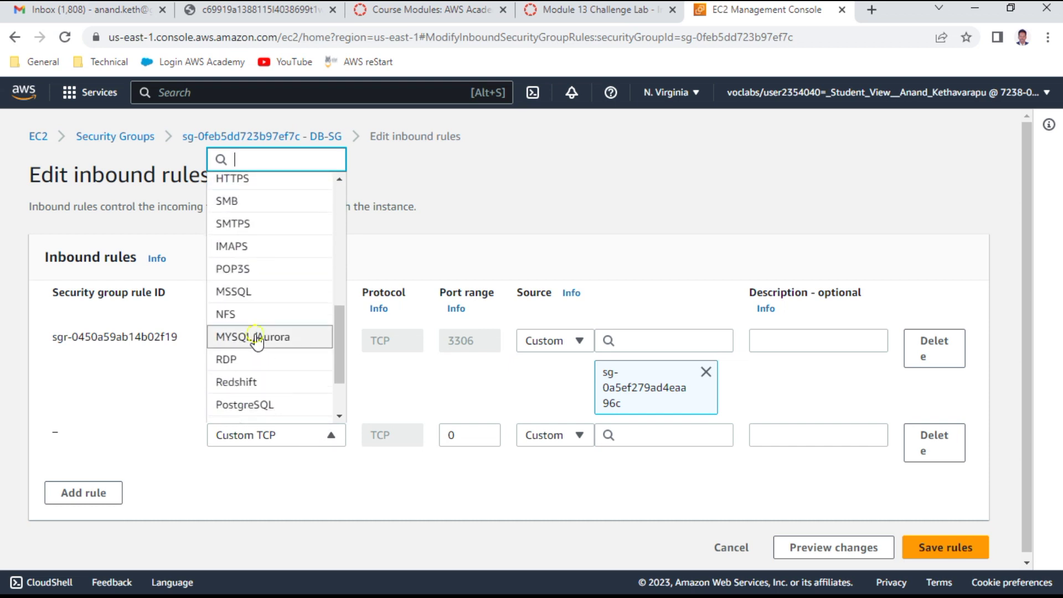
{"action": "left_click", "coordinate": [627, 436]}
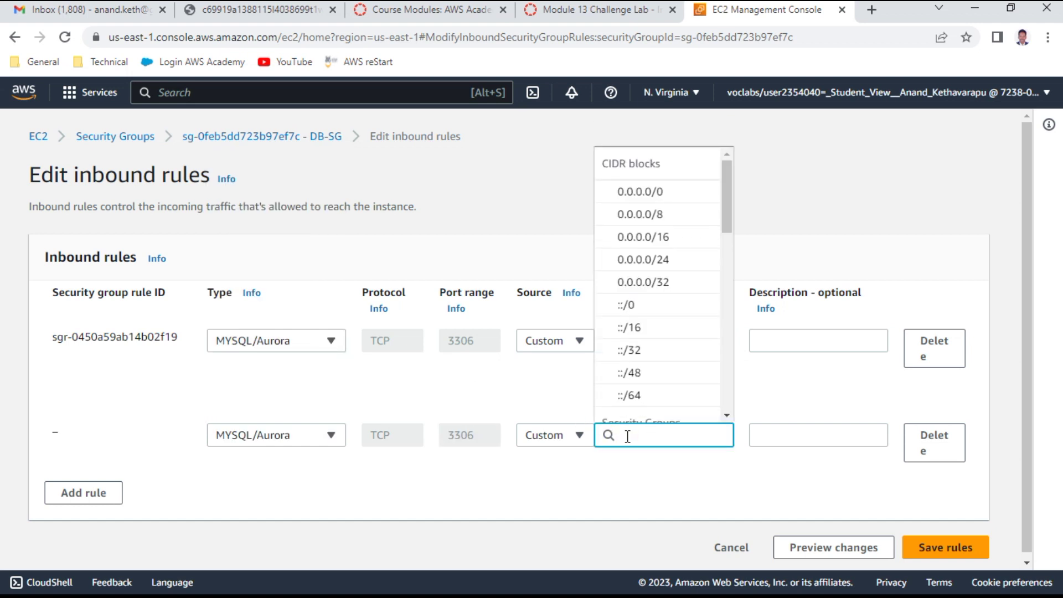
{"action": "type", "text": "SG"}
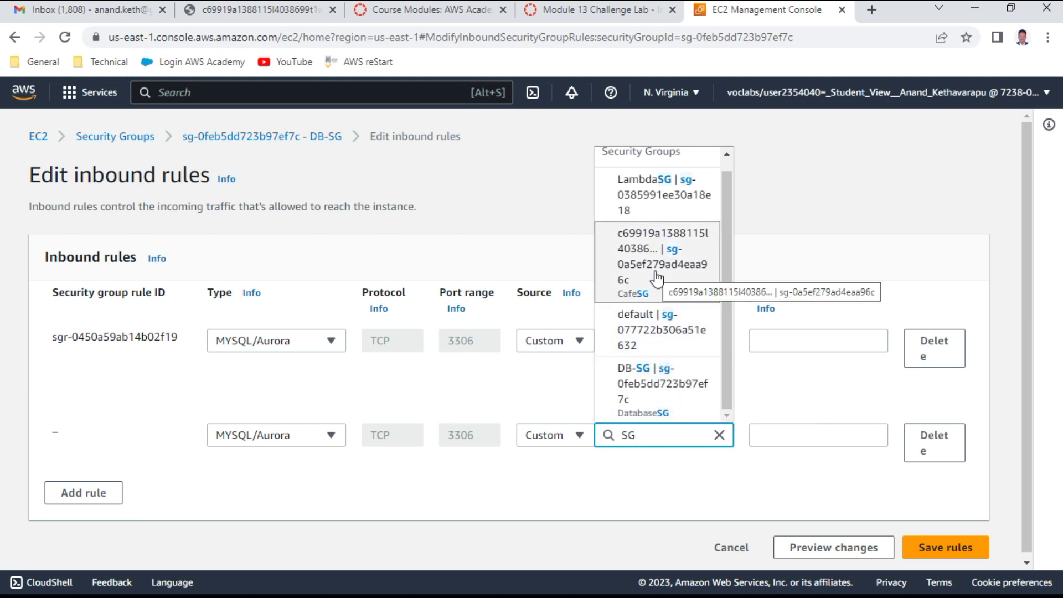
{"action": "left_click", "coordinate": [659, 208]}
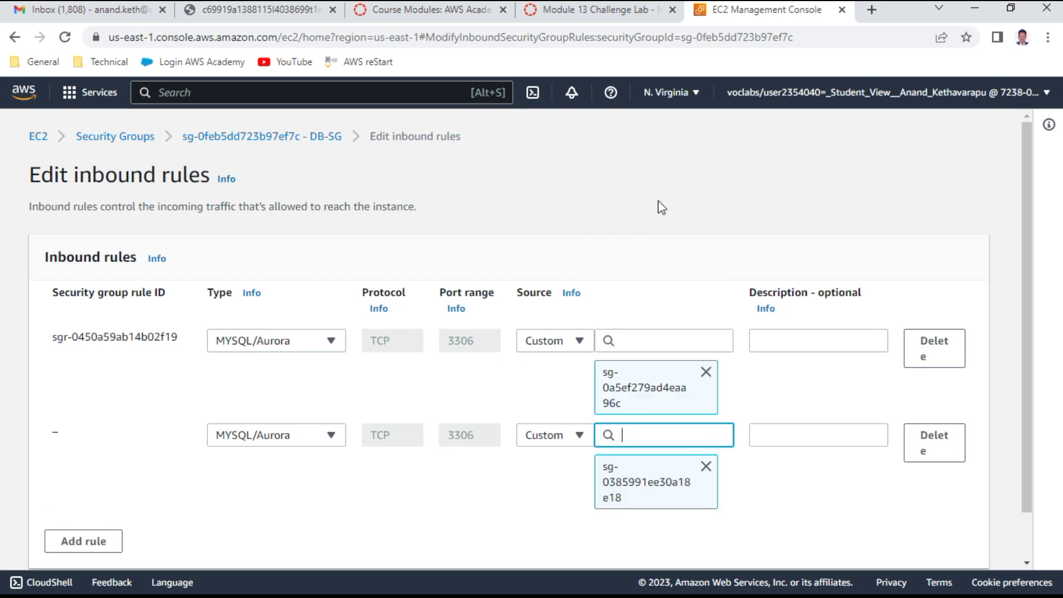
{"action": "scroll", "coordinate": [782, 484], "scroll_direction": "down", "scroll_amount": 2}
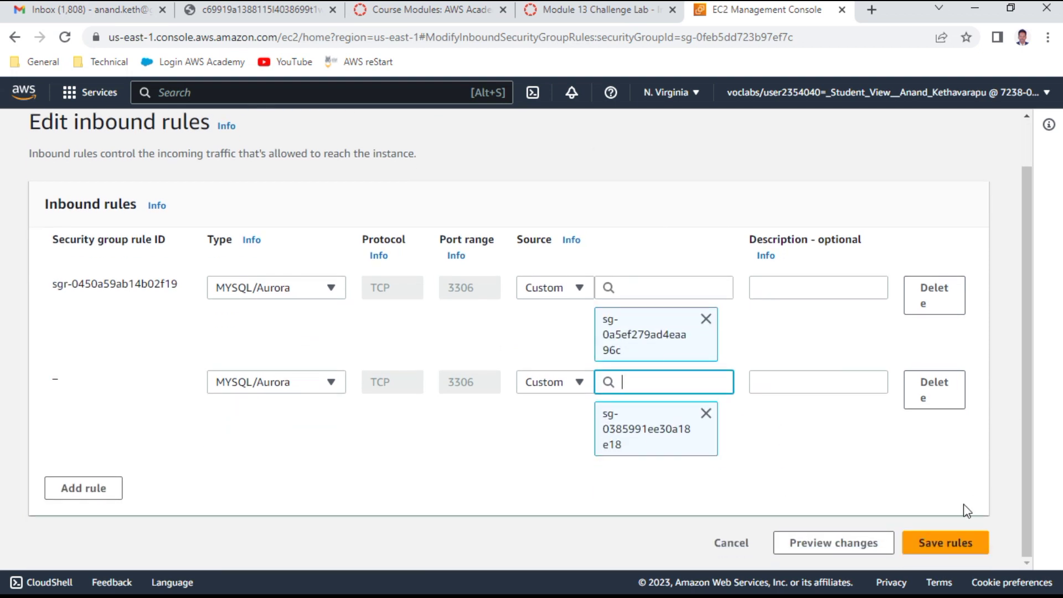
{"action": "left_click", "coordinate": [941, 570]}
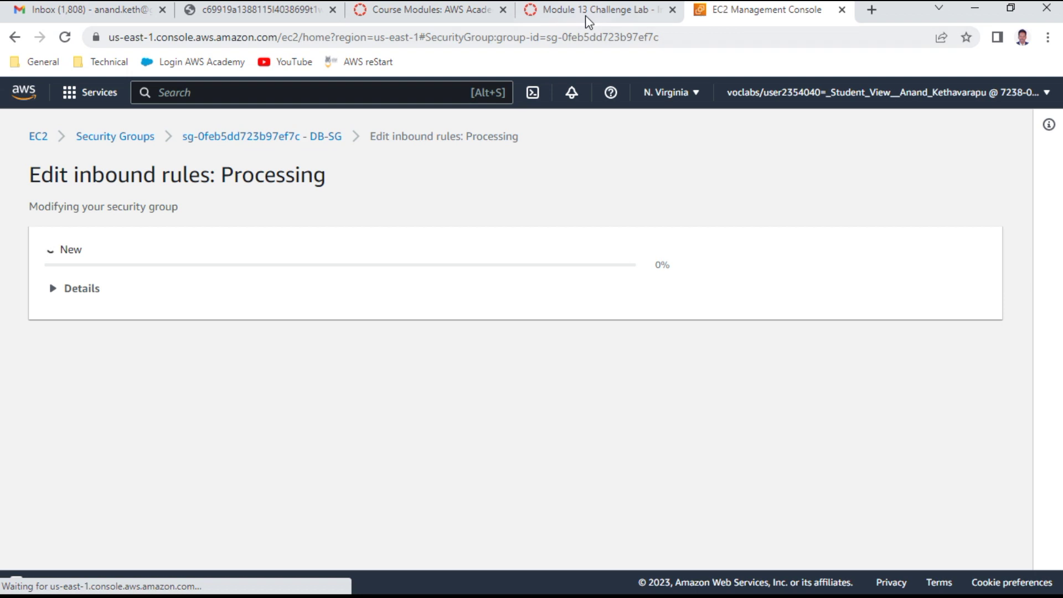
Step: Review README step 10 and return to the DB-SG security group page
{"action": "left_click", "coordinate": [588, 15]}
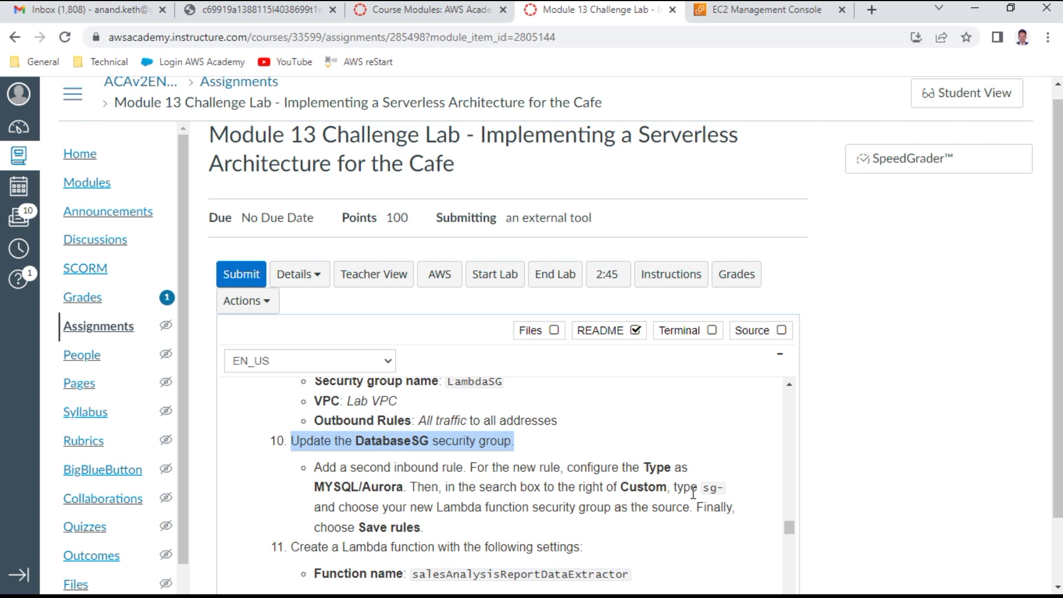
{"action": "left_click_drag", "start_coordinate": [407, 507], "coordinate": [582, 501]}
{"action": "scroll", "coordinate": [581, 498], "scroll_direction": "down", "scroll_amount": 3}
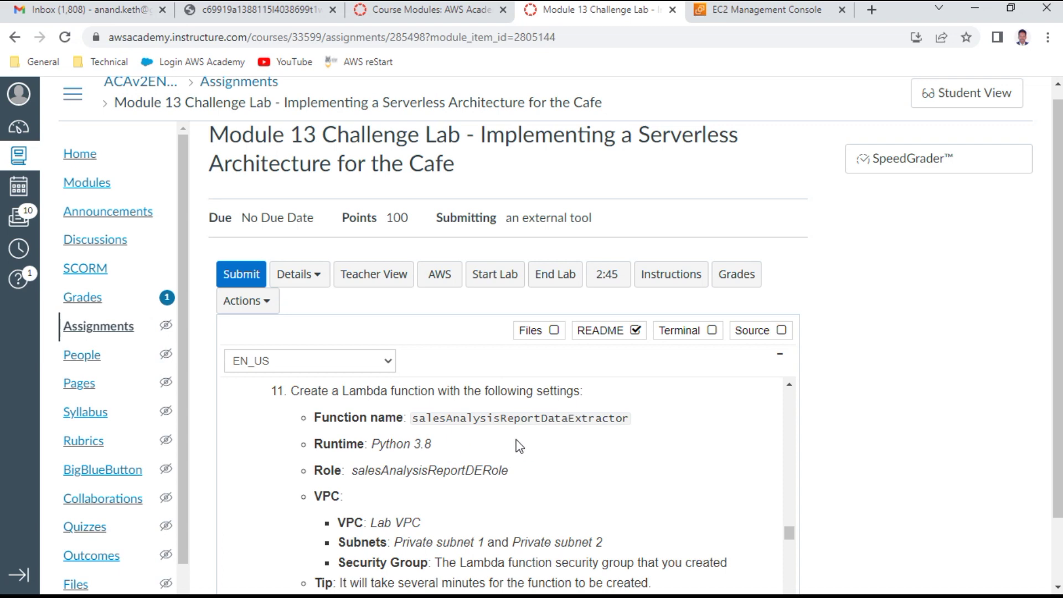
{"action": "left_click", "coordinate": [803, 12]}
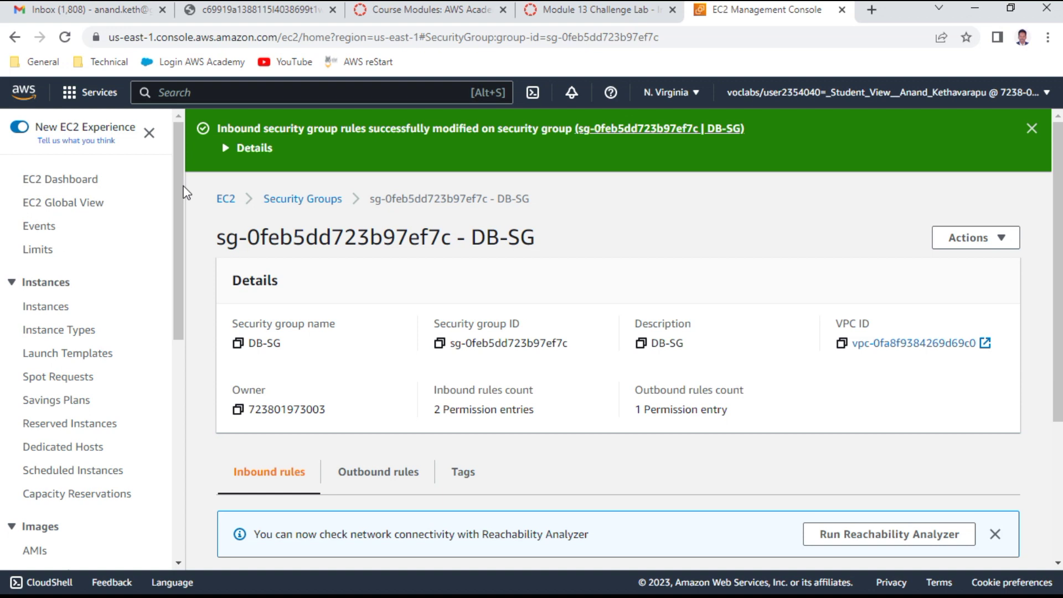
Step: Open the Lambda console and copy the name salesAnalysisReportDataExtractor from README step 11
{"action": "left_click", "coordinate": [113, 92]}
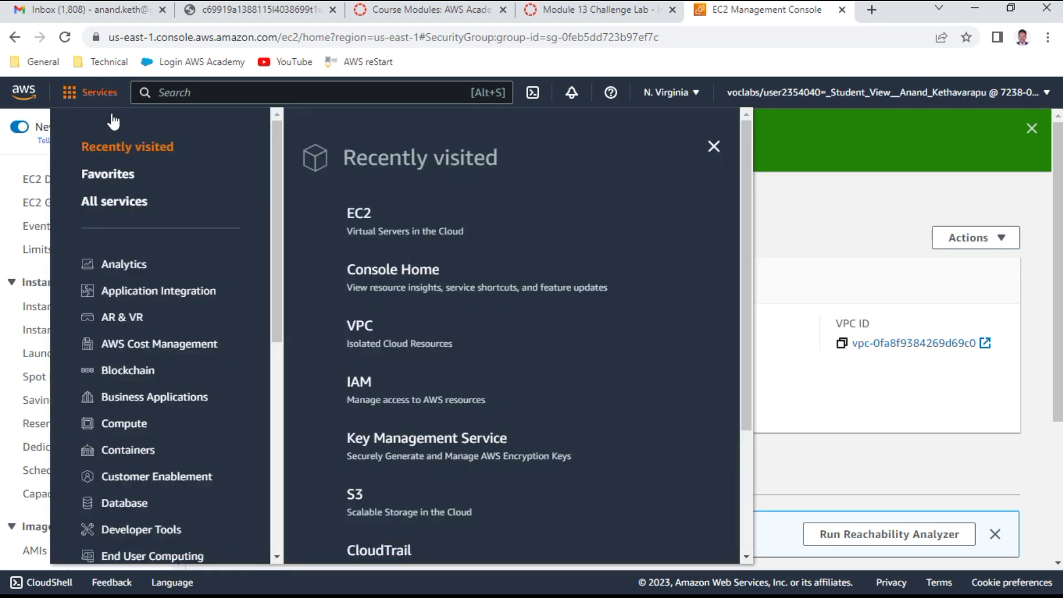
{"action": "left_click", "coordinate": [117, 423]}
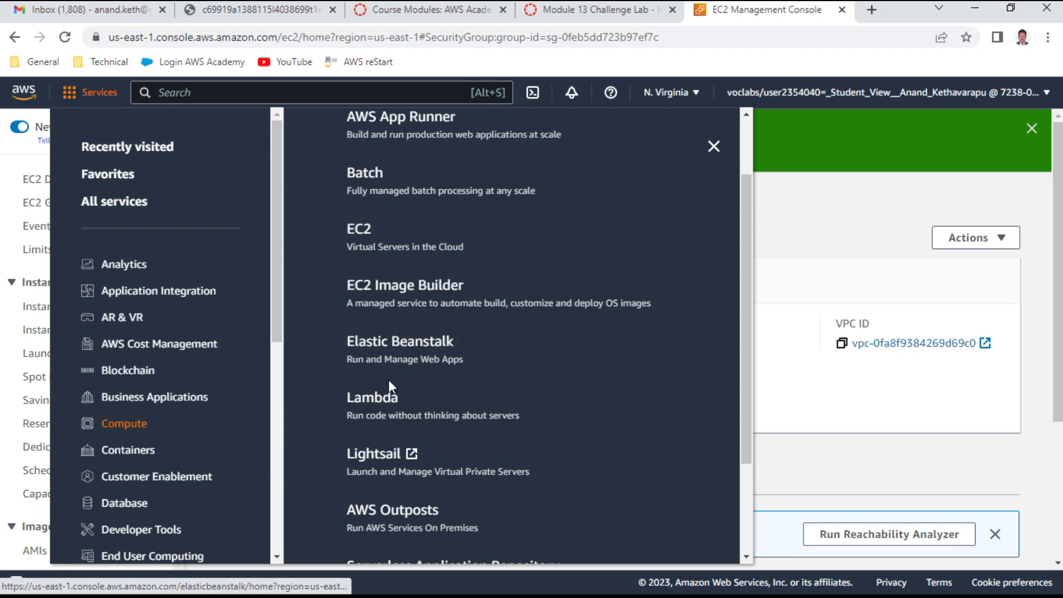
{"action": "left_click", "coordinate": [383, 400]}
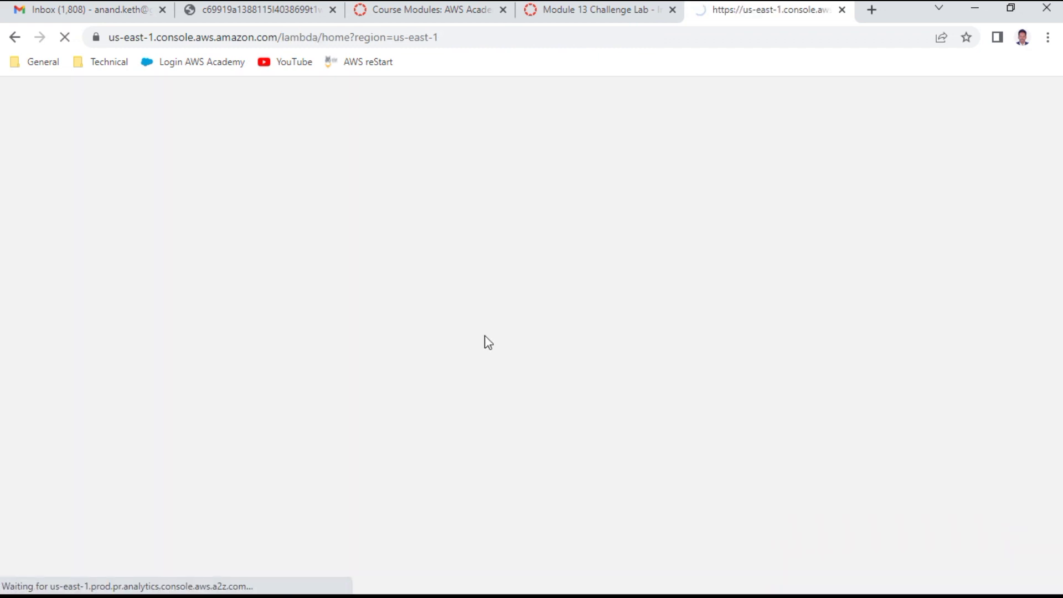
{"action": "left_click", "coordinate": [593, 10]}
{"action": "scroll", "coordinate": [518, 470], "scroll_direction": "down", "scroll_amount": 2}
{"action": "scroll", "coordinate": [515, 446], "scroll_direction": "up", "scroll_amount": 2}
{"action": "left_click_drag", "start_coordinate": [412, 418], "coordinate": [634, 428]}
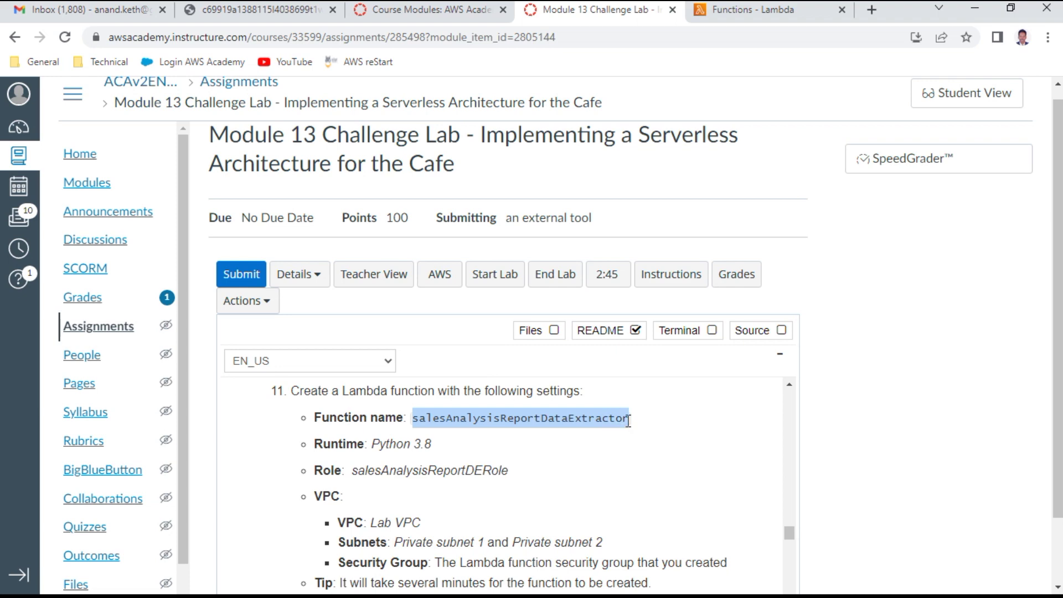
{"action": "key", "text": "ctrl+c"}
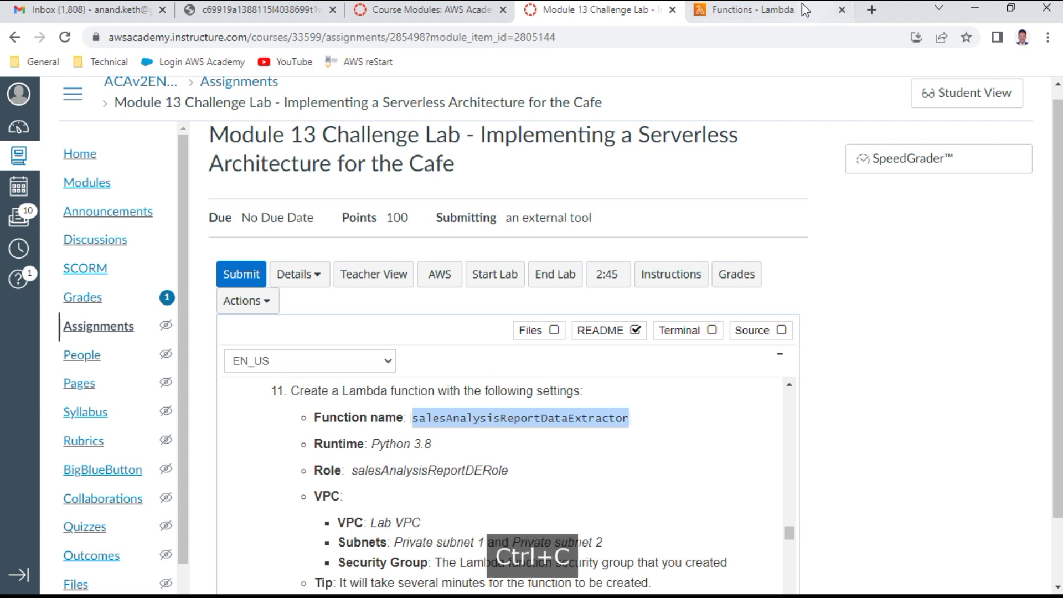
{"action": "left_click", "coordinate": [802, 9]}
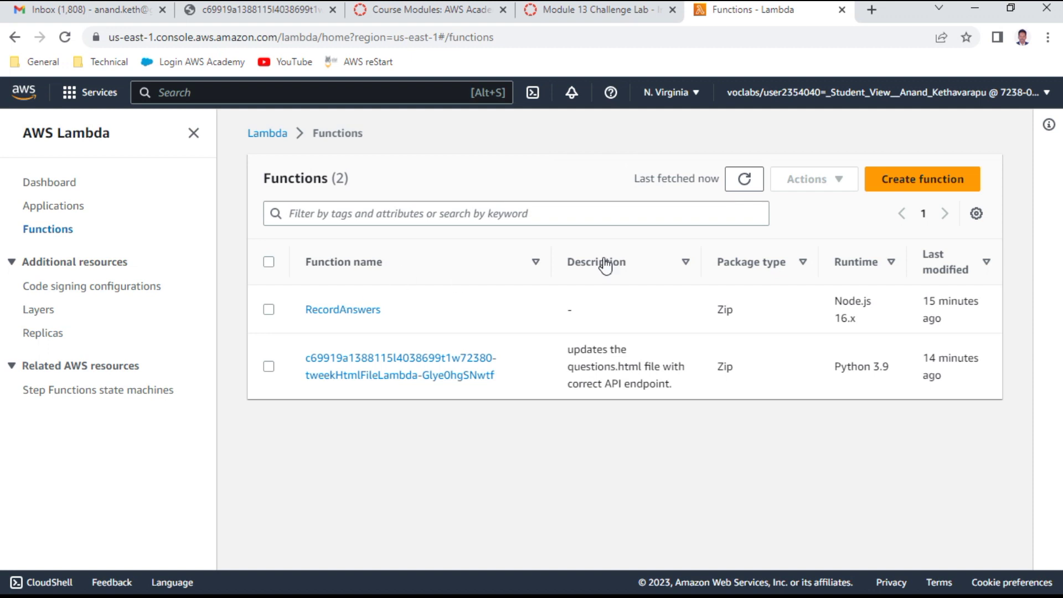
Step: Create a function named salesAnalysisReportDataExtractor with the Python 3.8 runtime
{"action": "left_click", "coordinate": [922, 179]}
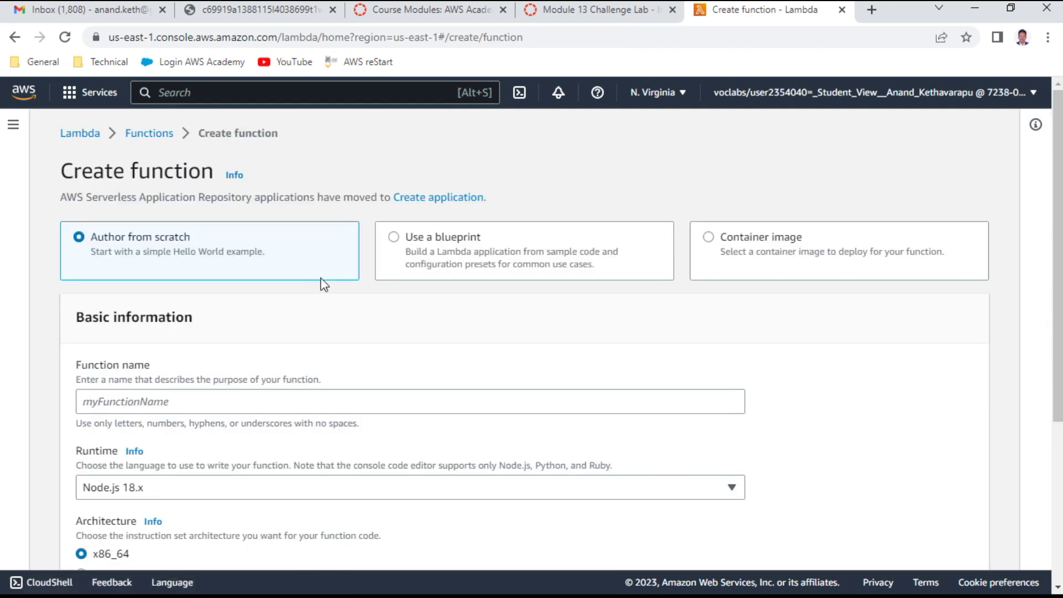
{"action": "left_click", "coordinate": [132, 401]}
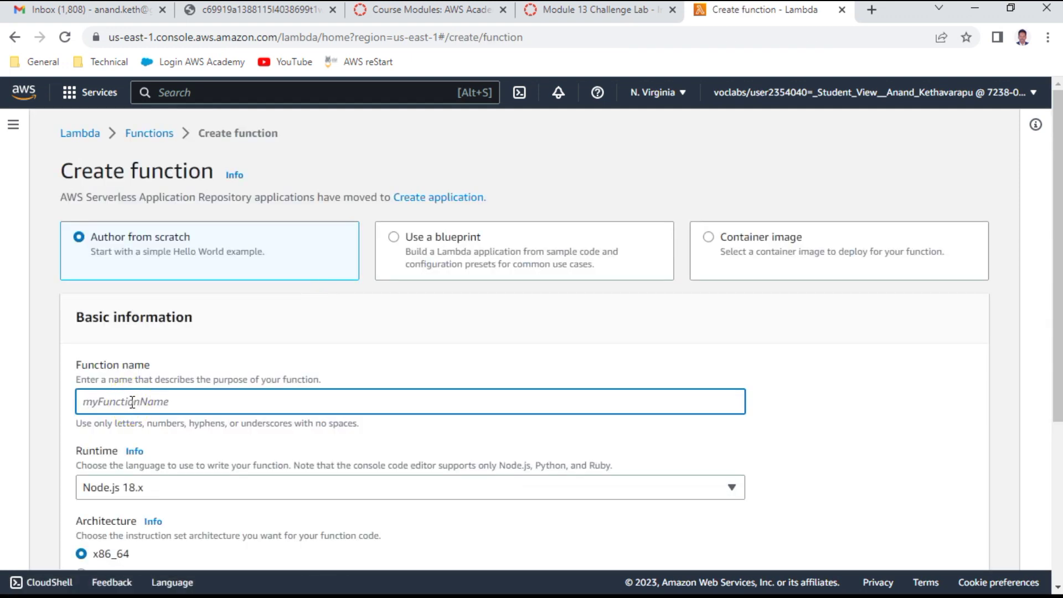
{"action": "key", "text": "ctrl+v"}
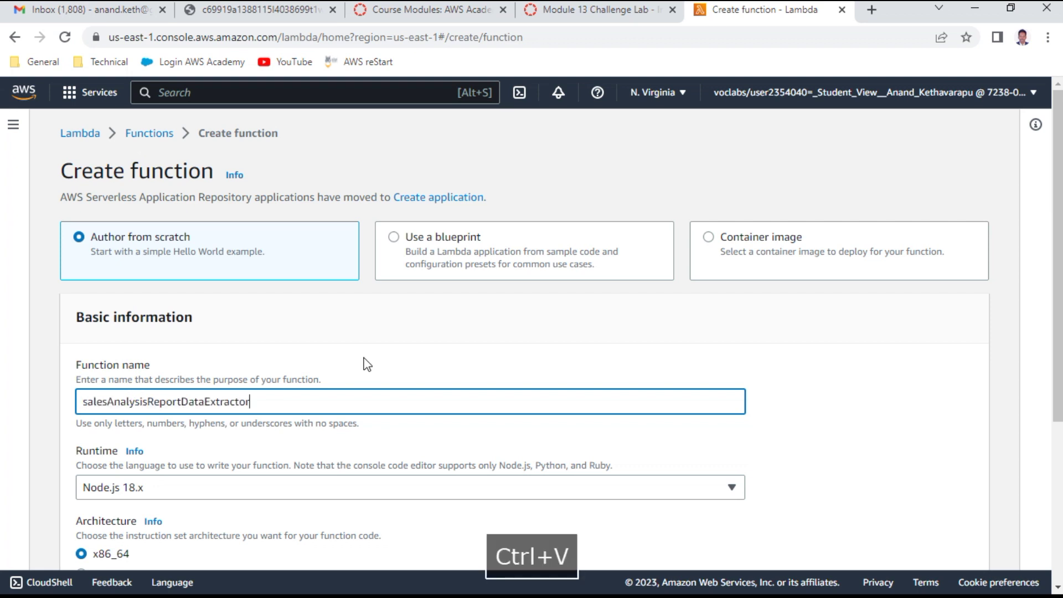
{"action": "scroll", "coordinate": [363, 363], "scroll_direction": "down", "scroll_amount": 3}
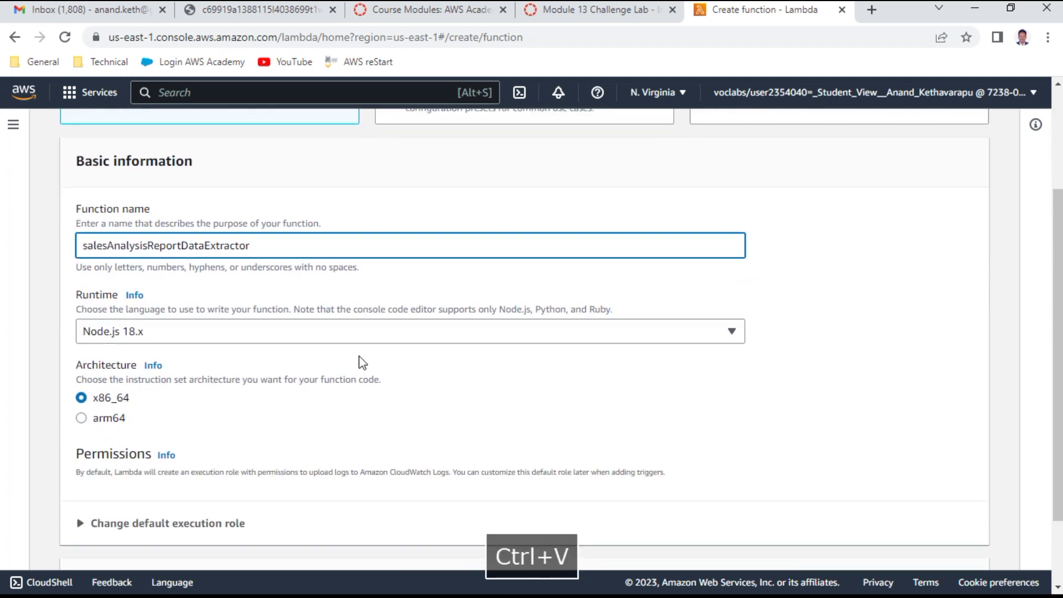
{"action": "left_click", "coordinate": [179, 334]}
{"action": "scroll", "coordinate": [191, 469], "scroll_direction": "down", "scroll_amount": 1}
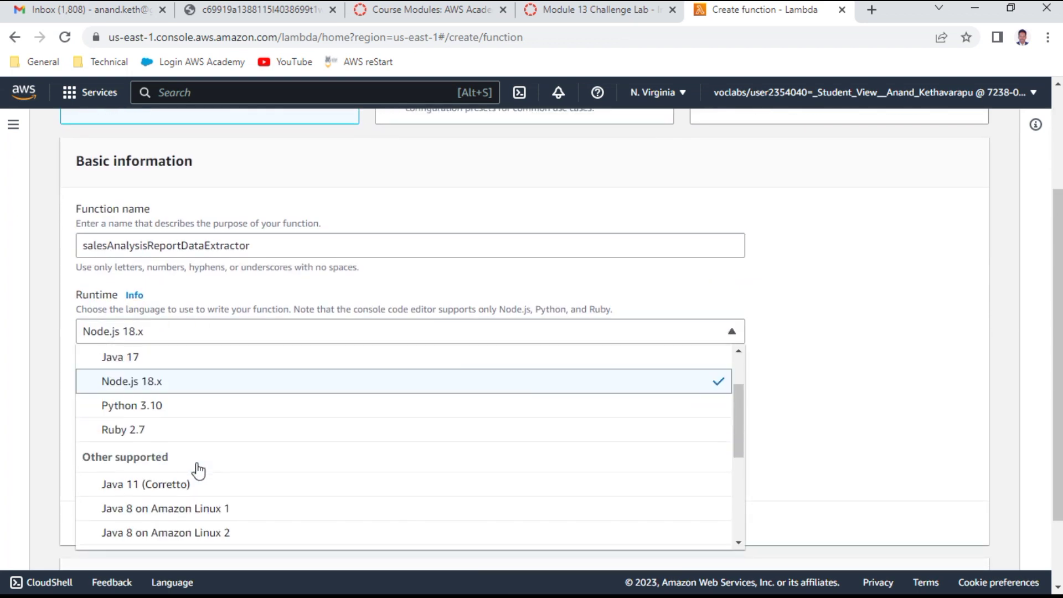
{"action": "scroll", "coordinate": [199, 468], "scroll_direction": "down", "scroll_amount": 1}
{"action": "scroll", "coordinate": [199, 468], "scroll_direction": "down", "scroll_amount": 1}
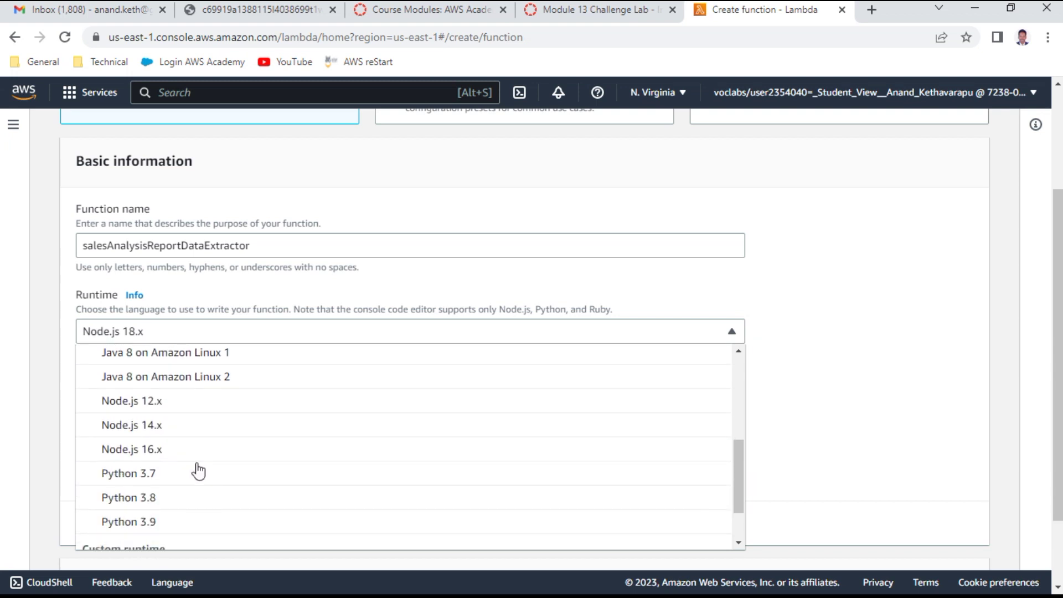
{"action": "left_click", "coordinate": [165, 501]}
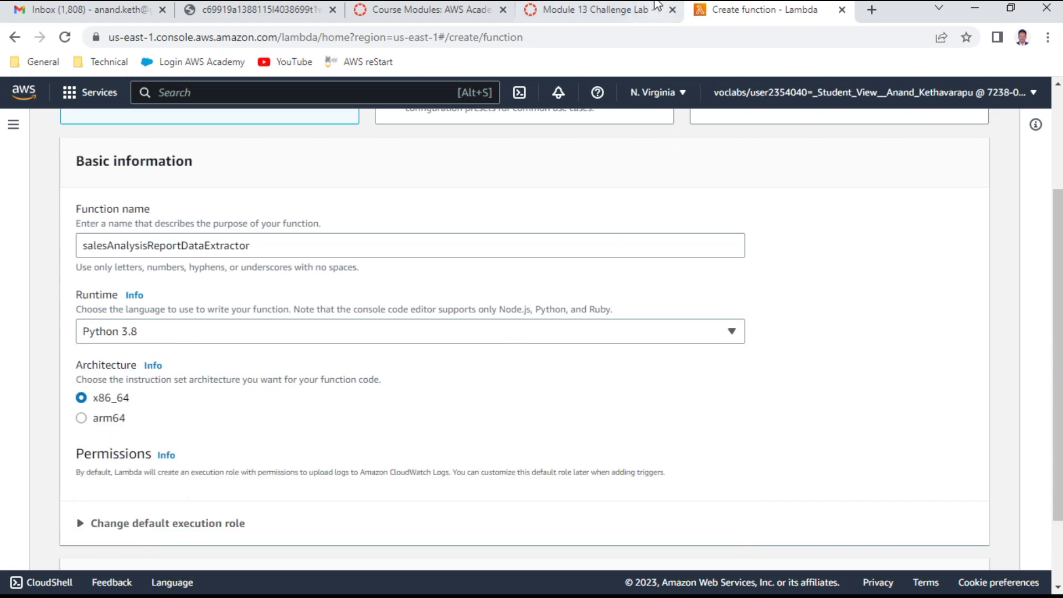
Step: Select the required role name in the README and return to the create-function form
{"action": "left_click", "coordinate": [609, 10]}
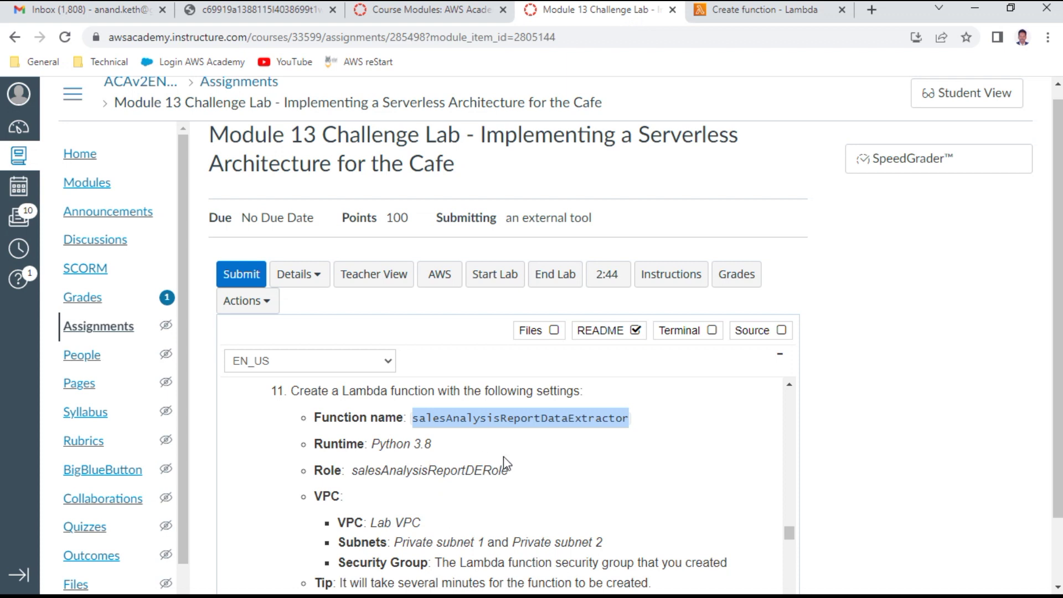
{"action": "scroll", "coordinate": [507, 464], "scroll_direction": "down", "scroll_amount": 1}
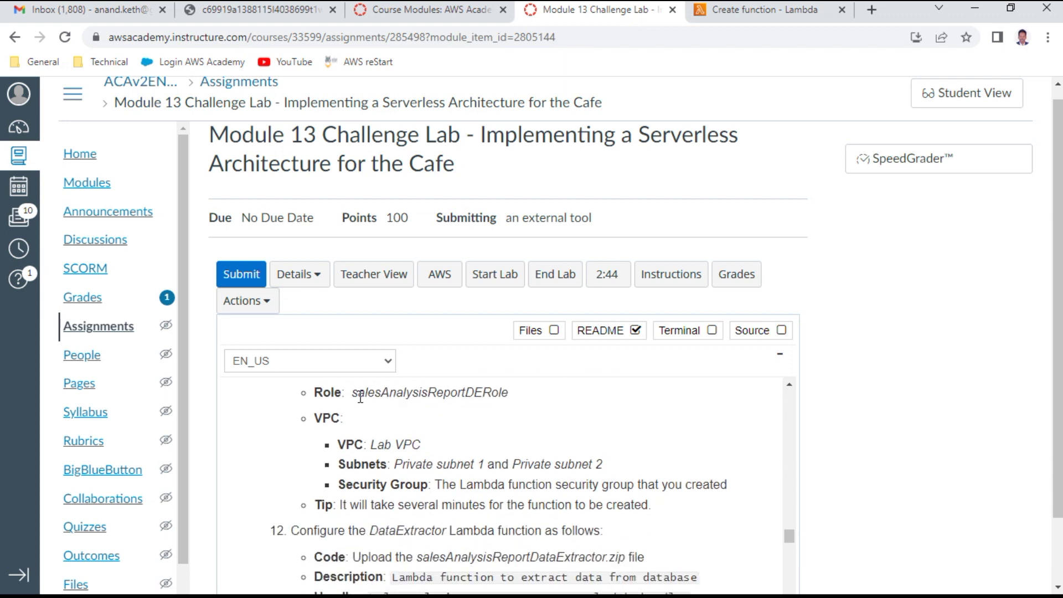
{"action": "left_click_drag", "start_coordinate": [360, 397], "coordinate": [546, 405]}
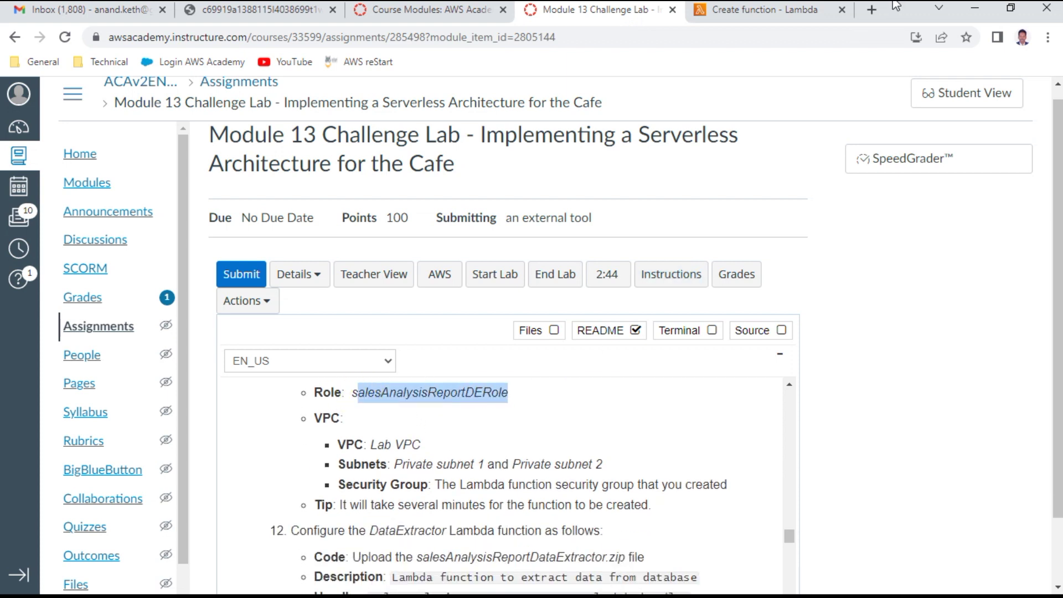
{"action": "left_click", "coordinate": [778, 15]}
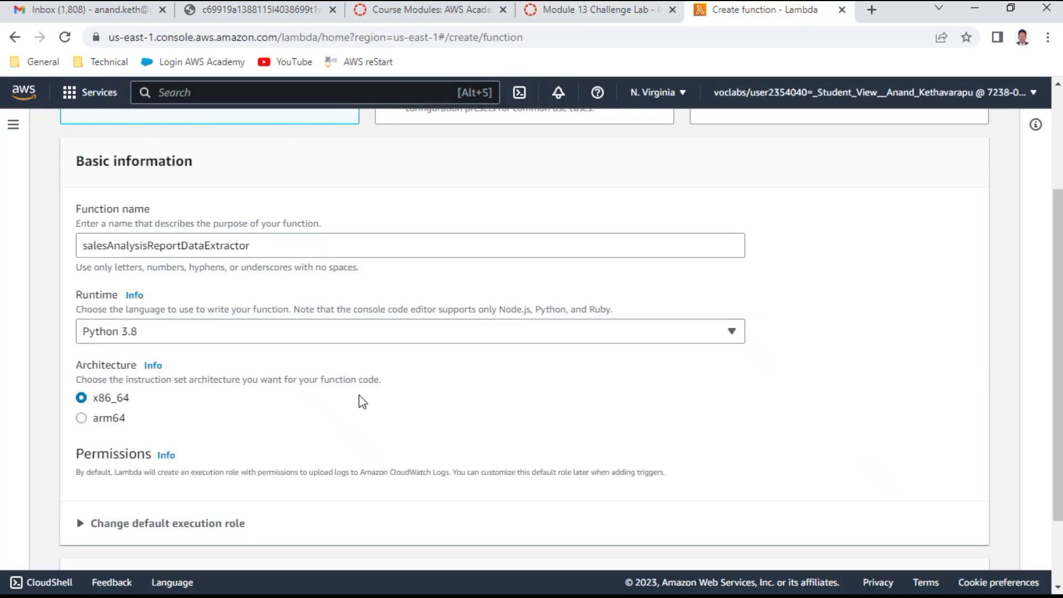
{"action": "scroll", "coordinate": [362, 401], "scroll_direction": "down", "scroll_amount": 2}
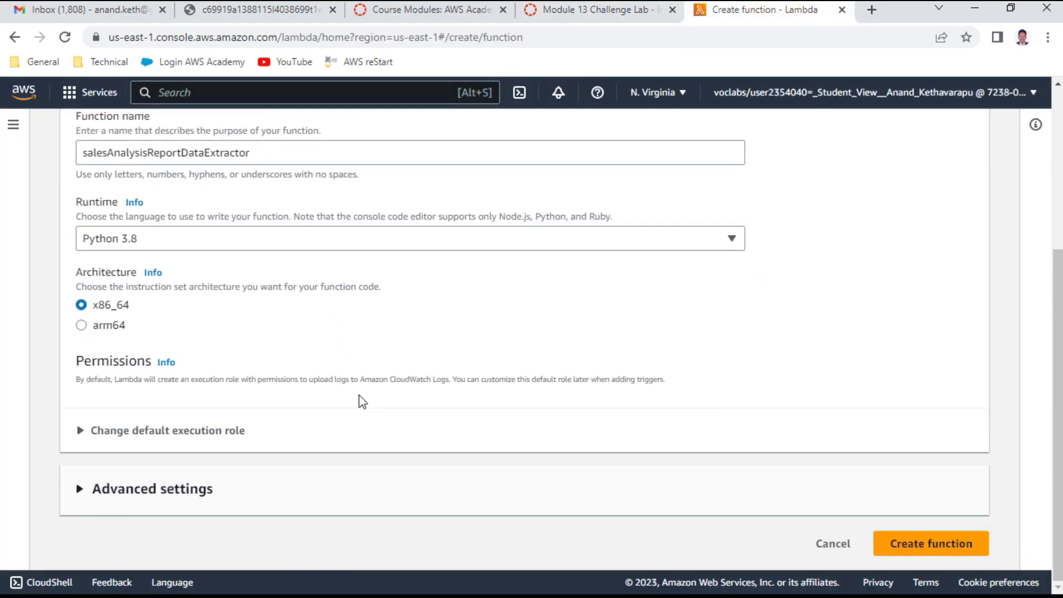
Step: Use the existing execution role salesAnalysisReportDERole for the new function
{"action": "left_click", "coordinate": [213, 432]}
{"action": "scroll", "coordinate": [439, 390], "scroll_direction": "down", "scroll_amount": 3}
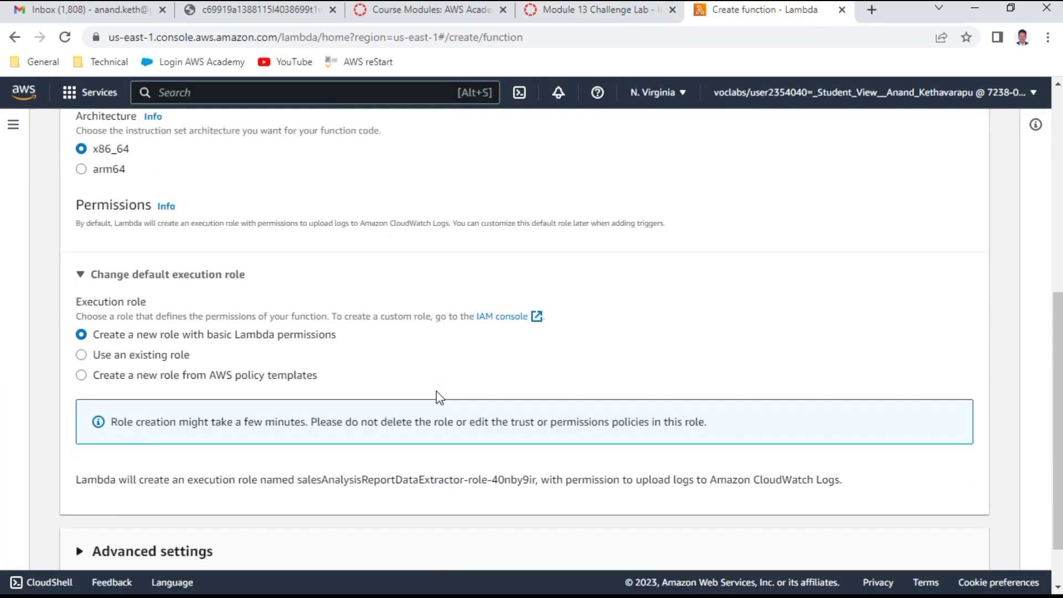
{"action": "left_click", "coordinate": [166, 357]}
{"action": "scroll", "coordinate": [388, 381], "scroll_direction": "down", "scroll_amount": 1}
{"action": "left_click", "coordinate": [293, 421]}
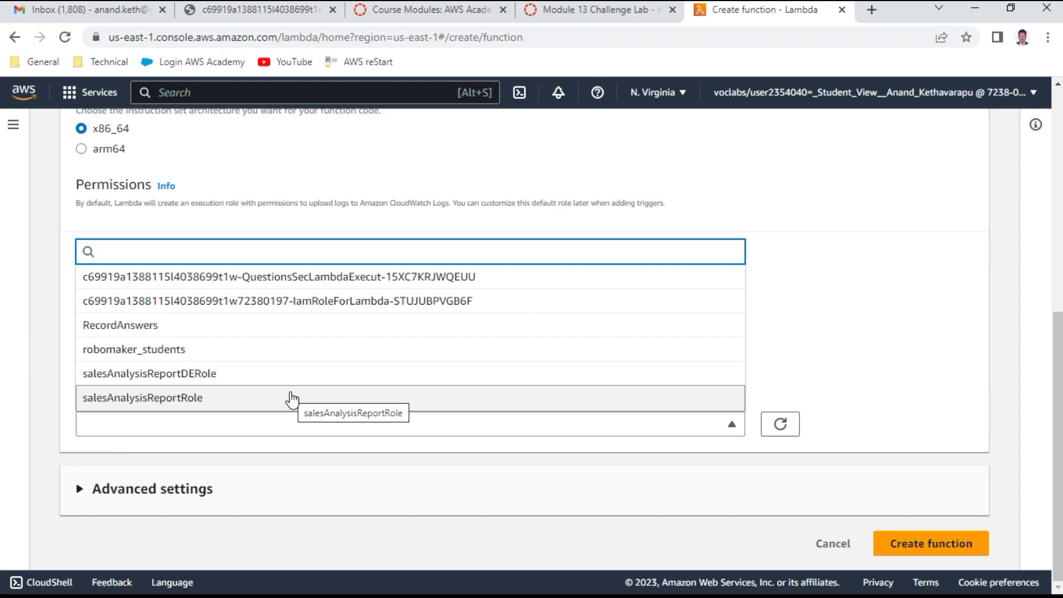
{"action": "left_click", "coordinate": [221, 375]}
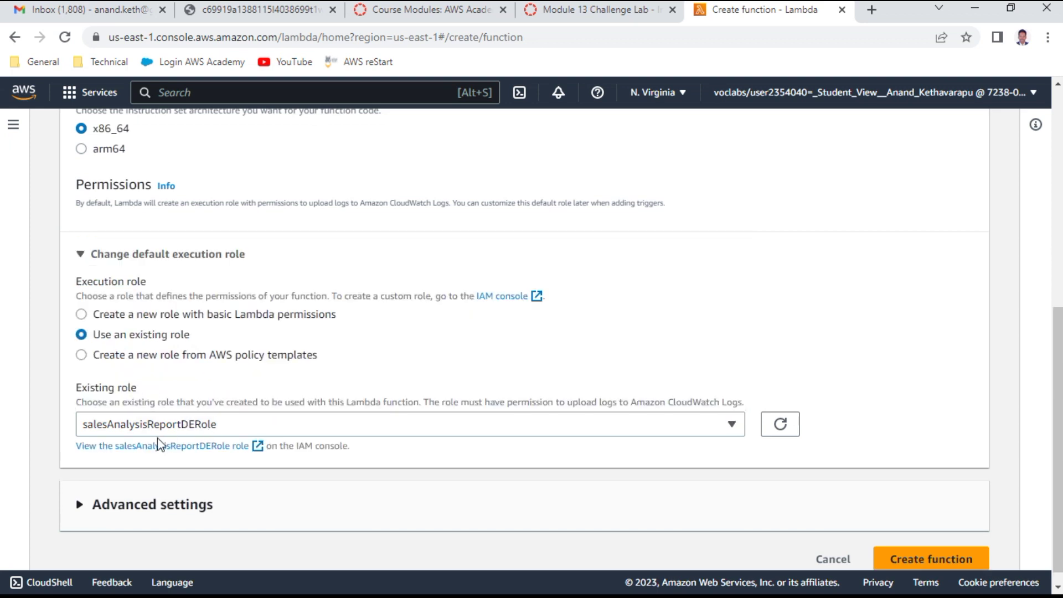
{"action": "left_click", "coordinate": [588, 9]}
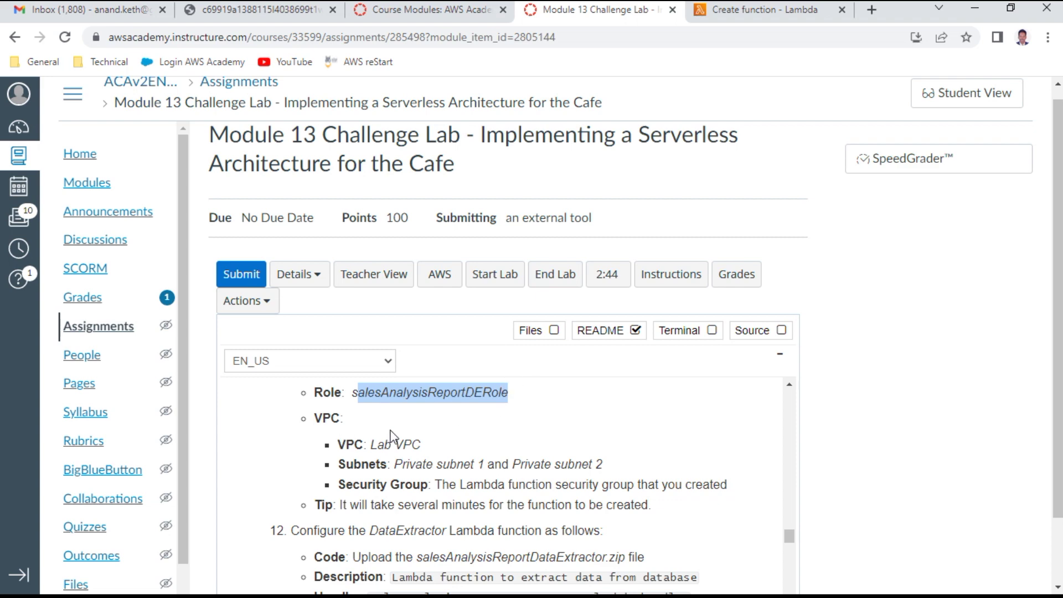
{"action": "left_click", "coordinate": [757, 10]}
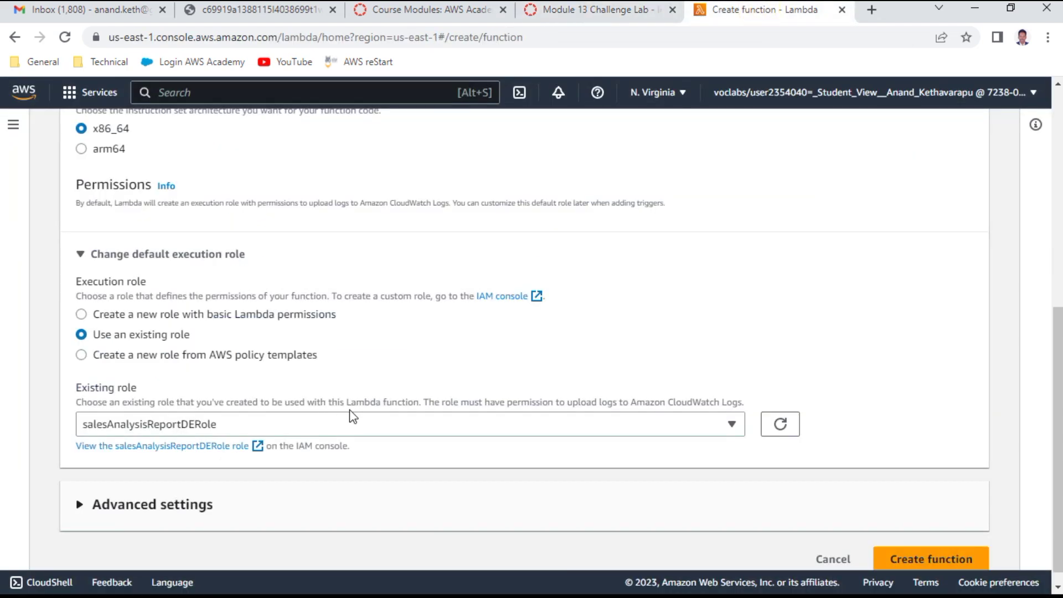
Step: Expand the Advanced settings section of the create-function form
{"action": "scroll", "coordinate": [282, 482], "scroll_direction": "down", "scroll_amount": 1}
{"action": "left_click", "coordinate": [199, 490]}
{"action": "scroll", "coordinate": [505, 369], "scroll_direction": "down", "scroll_amount": 4}
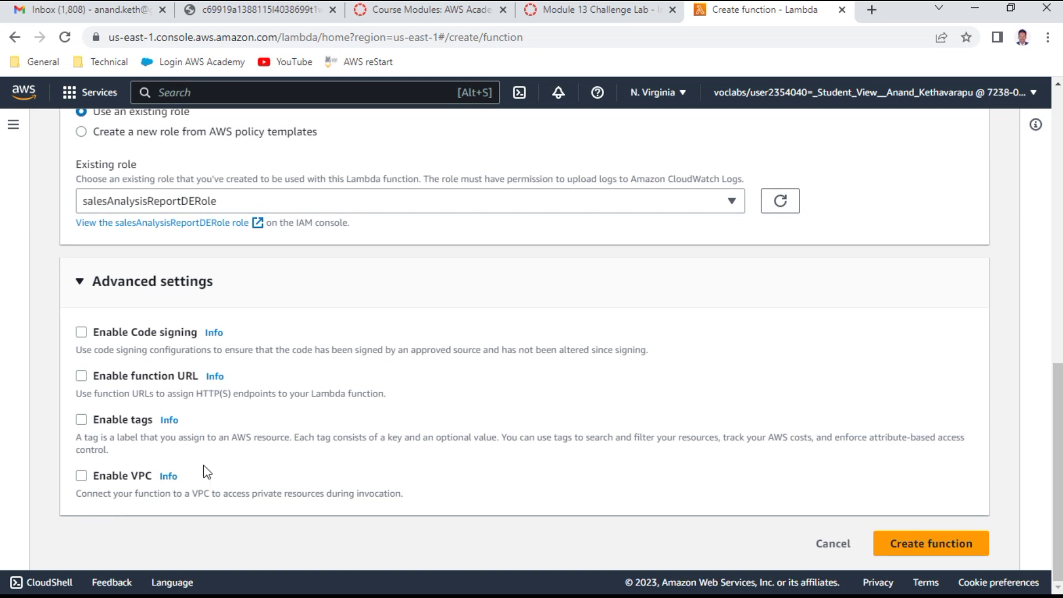
Step: Enable VPC and open the VPC dropdown to list the Lab VPC, leaving it None
{"action": "left_click", "coordinate": [148, 476]}
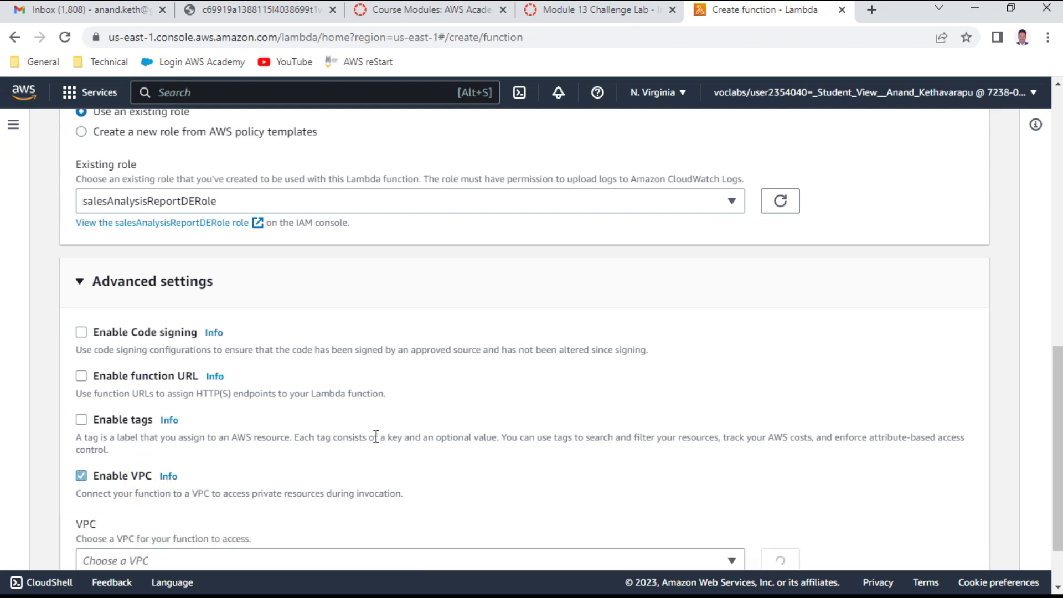
{"action": "scroll", "coordinate": [413, 420], "scroll_direction": "down", "scroll_amount": 2}
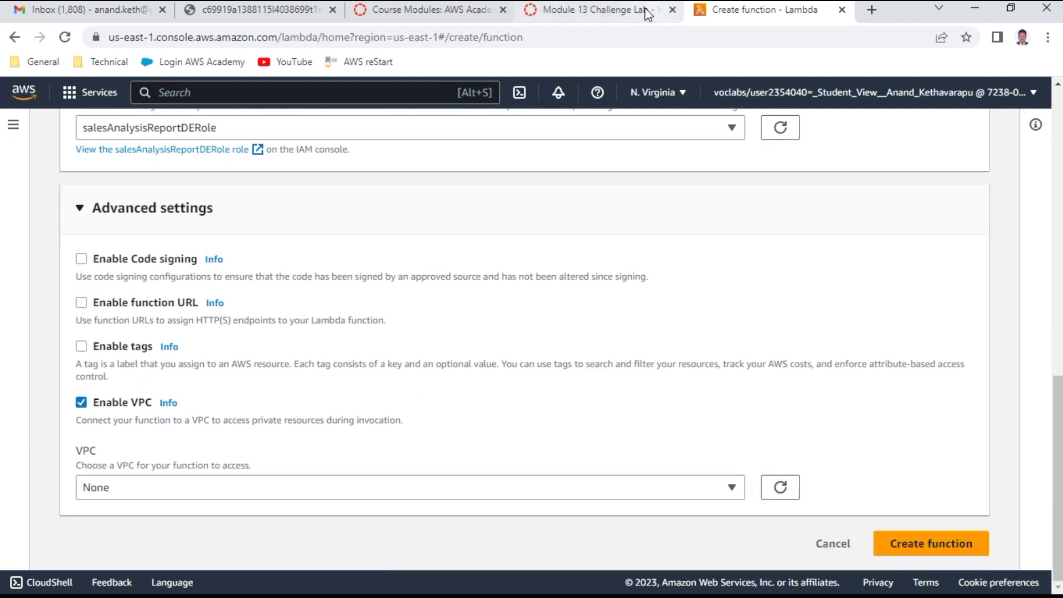
{"action": "left_click", "coordinate": [597, 9]}
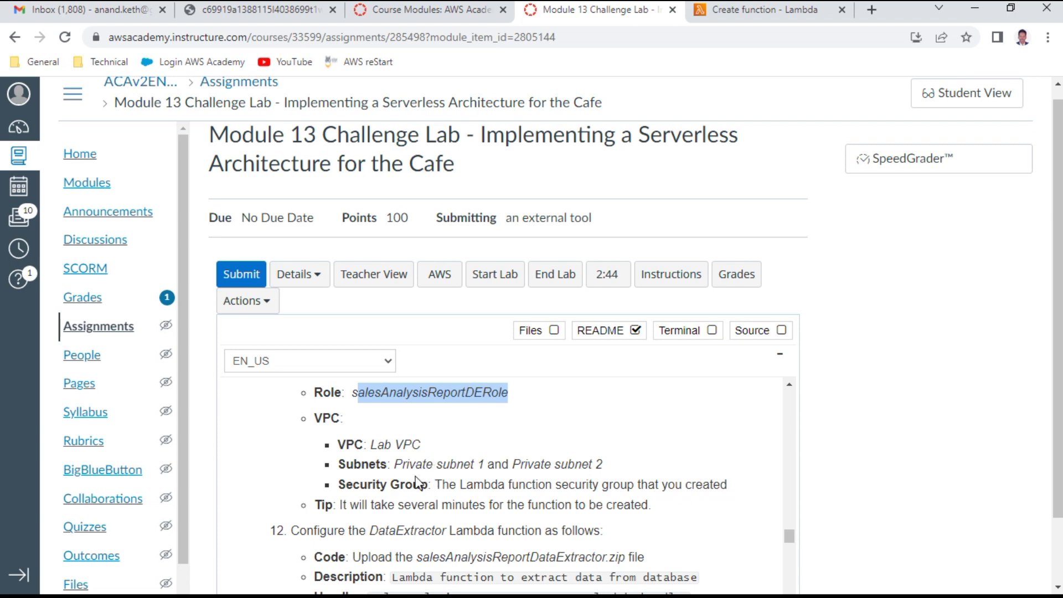
{"action": "left_click", "coordinate": [733, 11]}
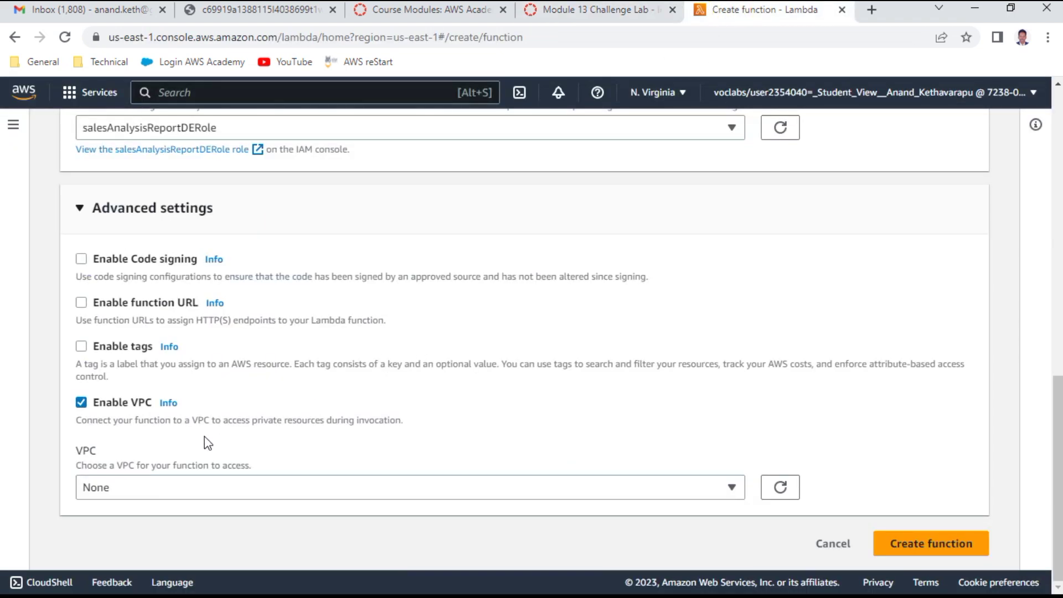
{"action": "left_click", "coordinate": [190, 494]}
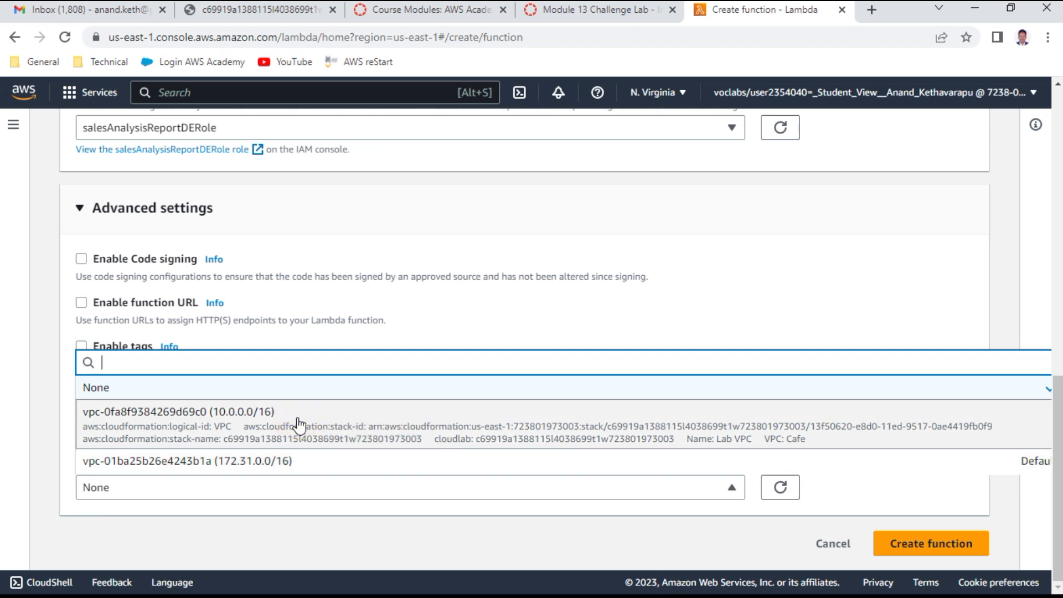
Step: Connect the function to the Lab VPC vpc-0fa8f9384269d69c0 and look up the required subnets
{"action": "left_click", "coordinate": [297, 424]}
{"action": "scroll", "coordinate": [387, 429], "scroll_direction": "down", "scroll_amount": 4}
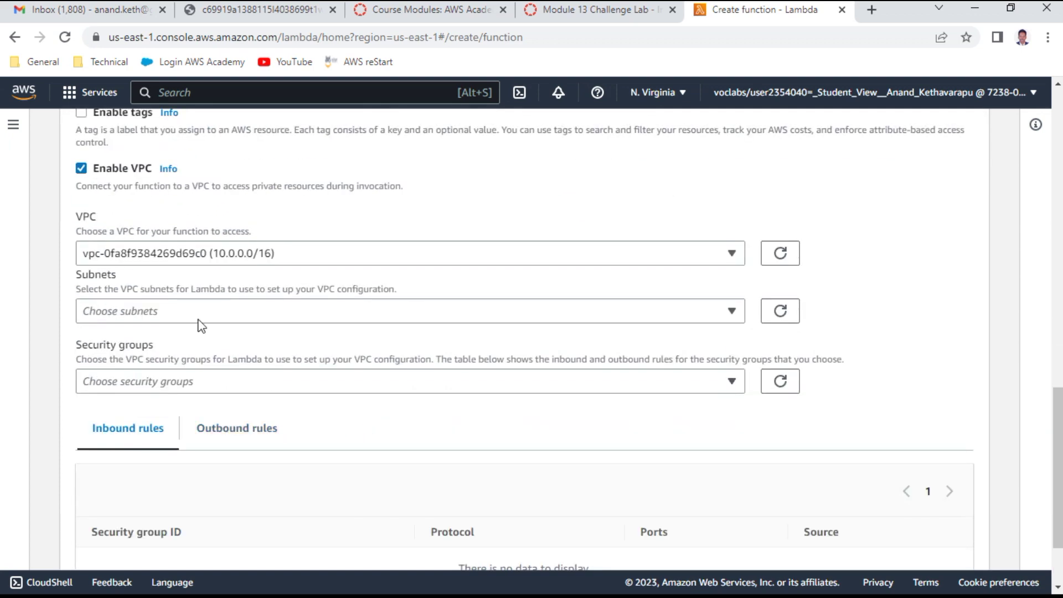
{"action": "left_click", "coordinate": [127, 314]}
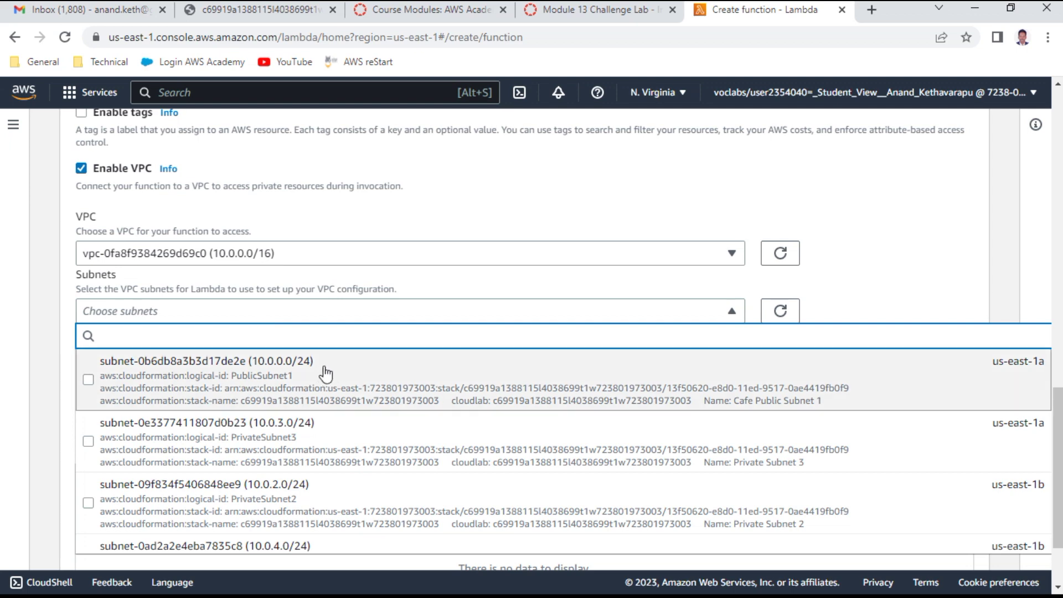
{"action": "left_click", "coordinate": [629, 19]}
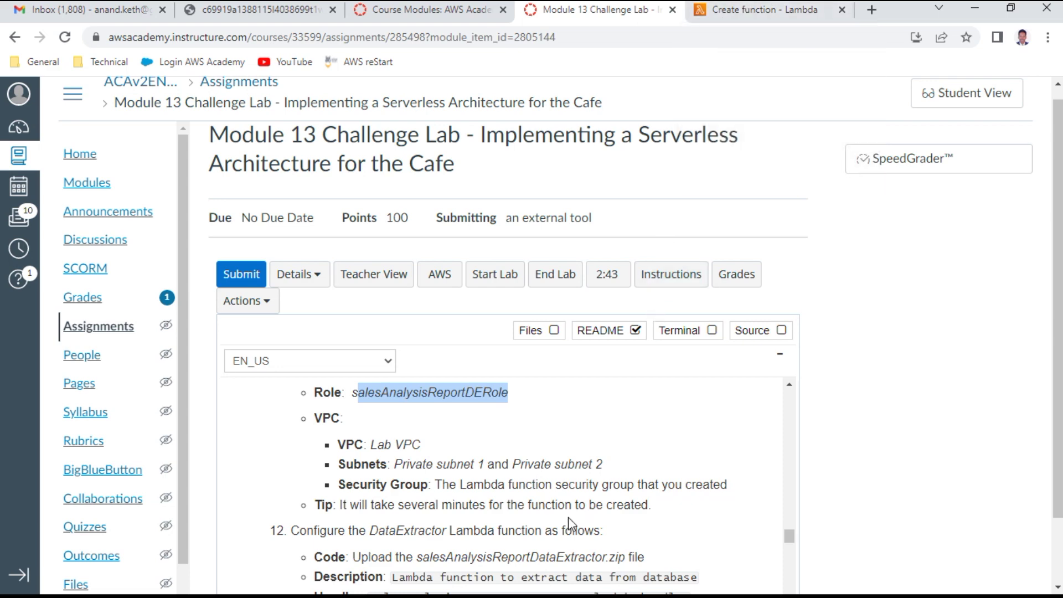
{"action": "scroll", "coordinate": [562, 452], "scroll_direction": "down", "scroll_amount": 3}
{"action": "scroll", "coordinate": [561, 452], "scroll_direction": "up", "scroll_amount": 1}
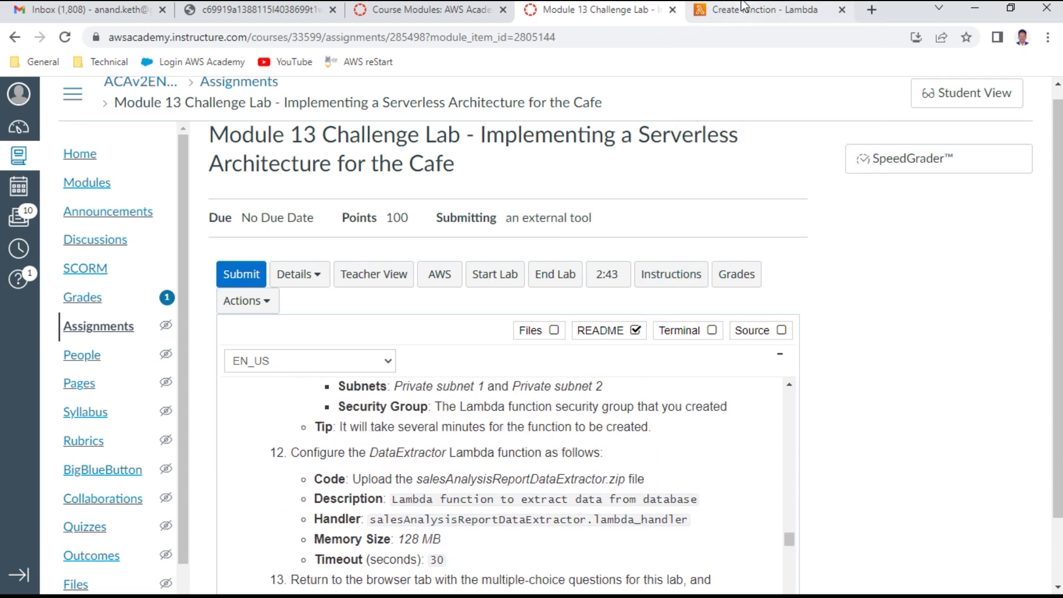
{"action": "left_click", "coordinate": [727, 15]}
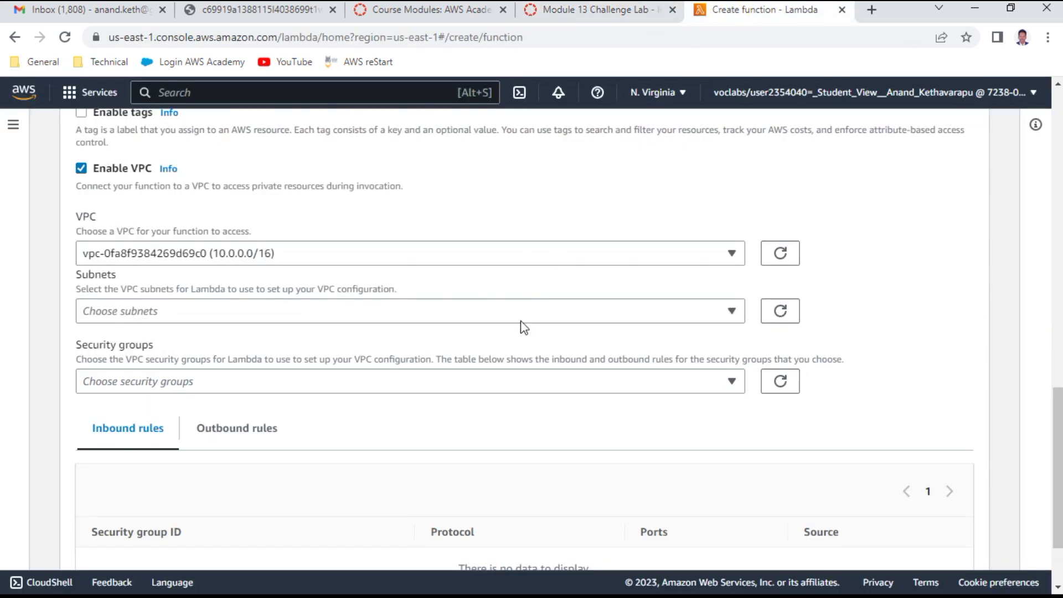
Step: Attach Private Subnet 1 and Private Subnet 2, removing a mistakenly added Private Subnet 3
{"action": "left_click", "coordinate": [271, 315]}
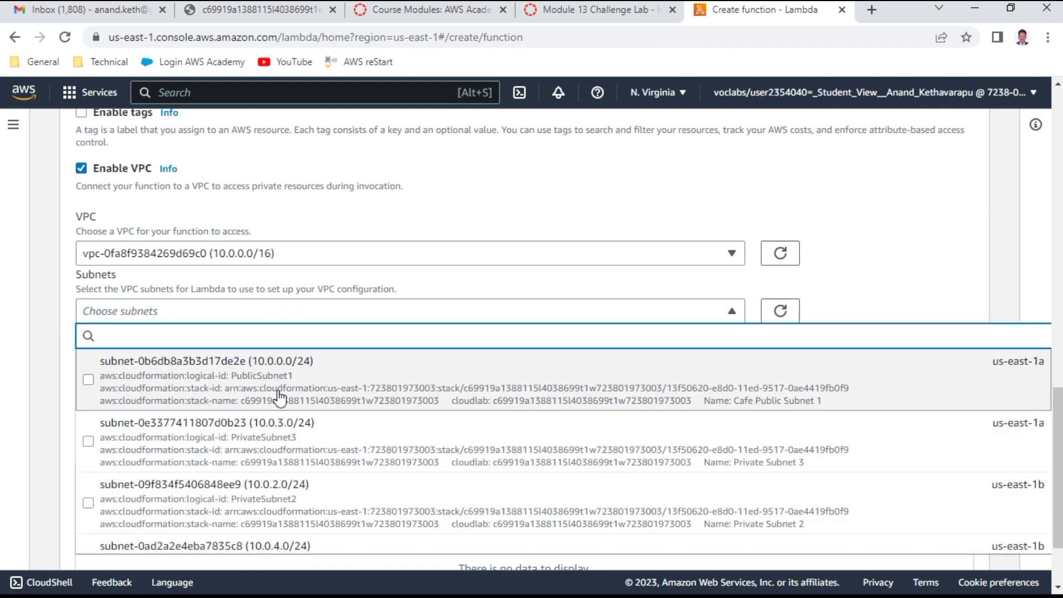
{"action": "left_click", "coordinate": [284, 443]}
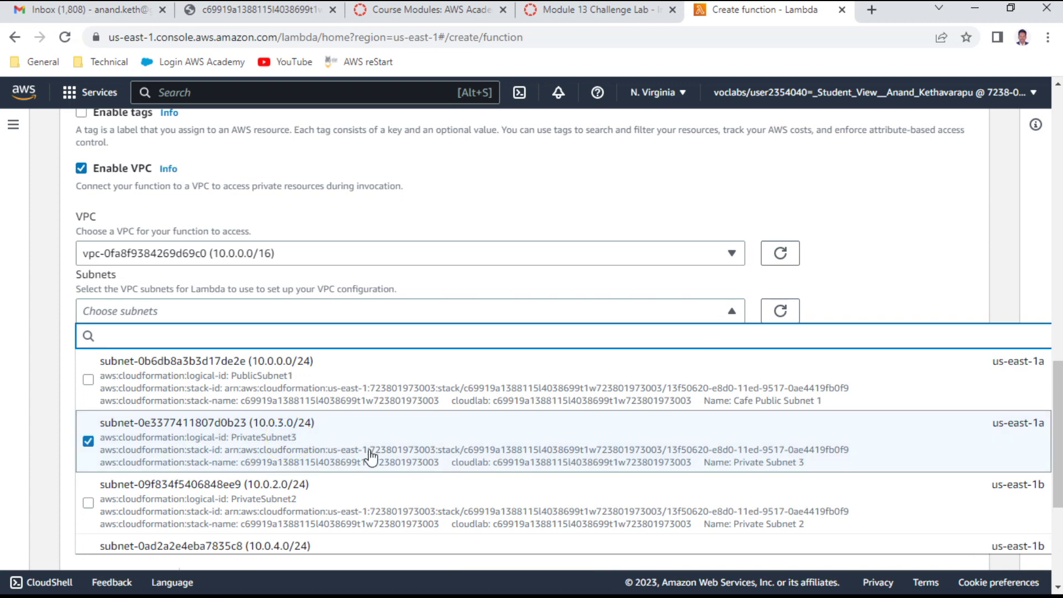
{"action": "left_click", "coordinate": [332, 446]}
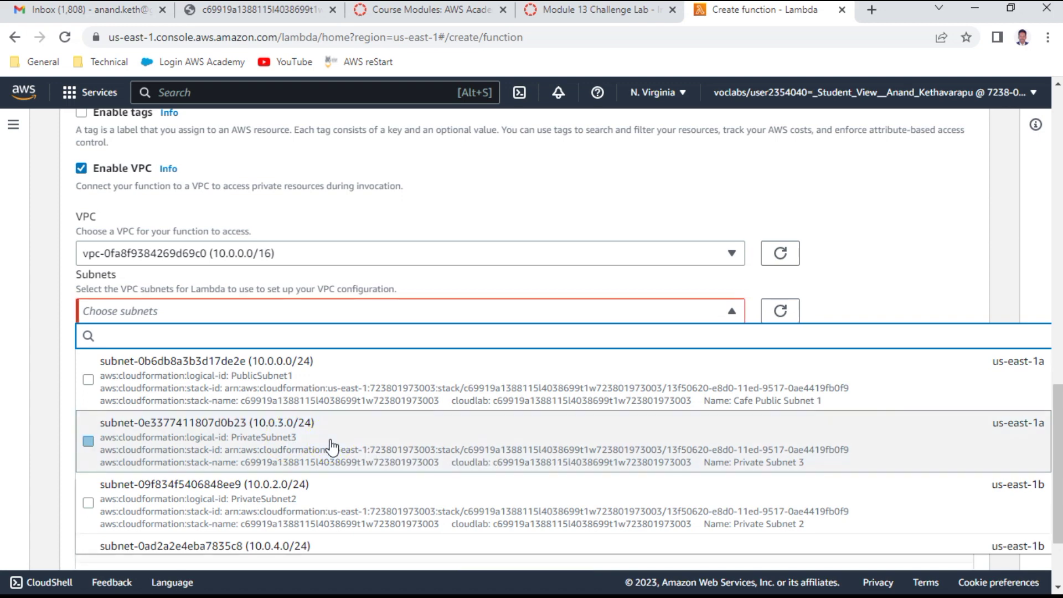
{"action": "scroll", "coordinate": [356, 469], "scroll_direction": "down", "scroll_amount": 2}
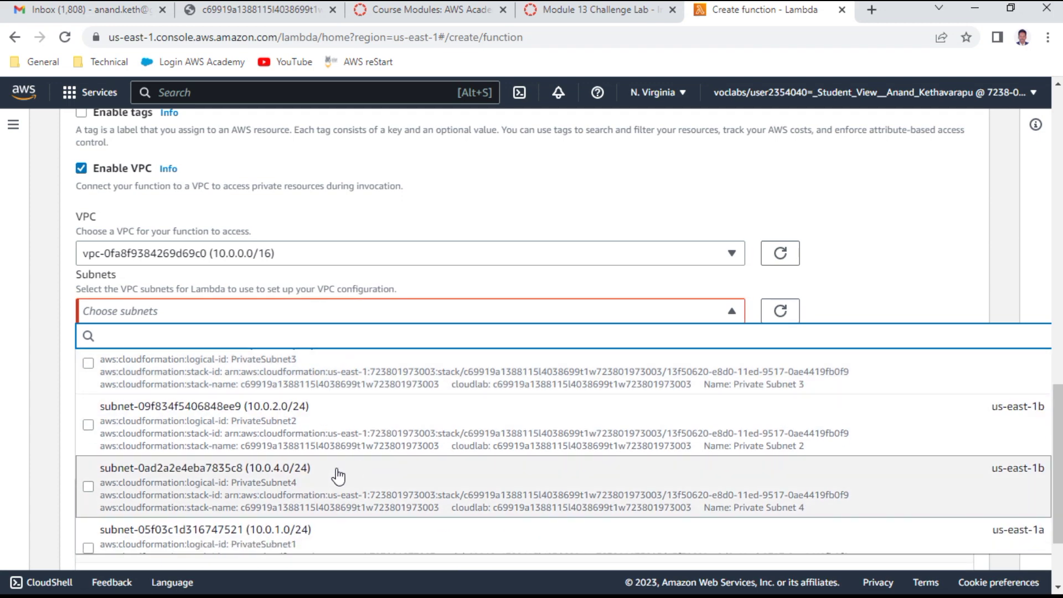
{"action": "scroll", "coordinate": [327, 478], "scroll_direction": "down", "scroll_amount": 1}
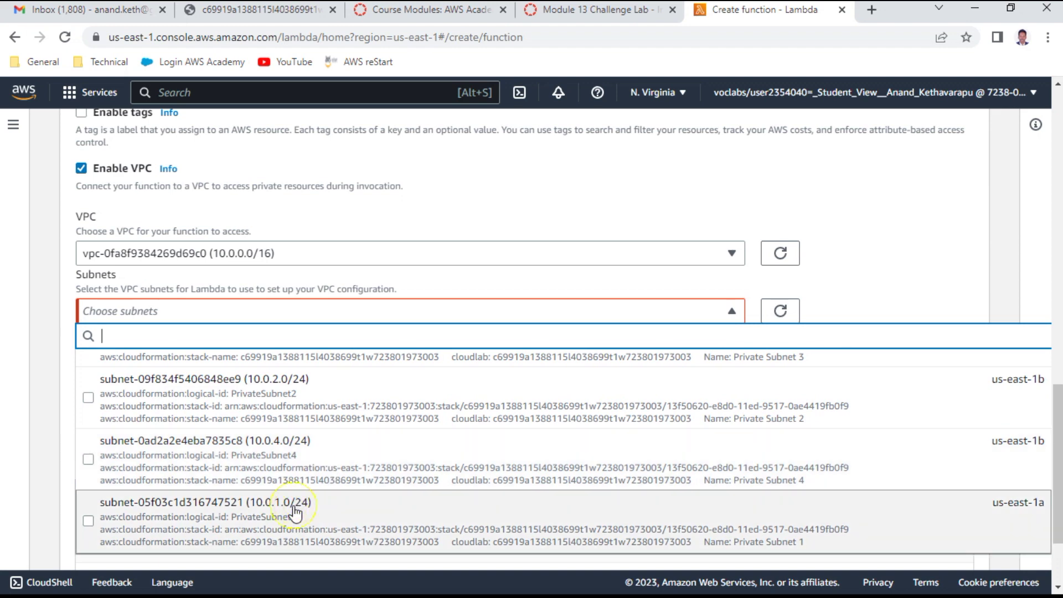
{"action": "left_click", "coordinate": [295, 514]}
{"action": "left_click", "coordinate": [304, 394]}
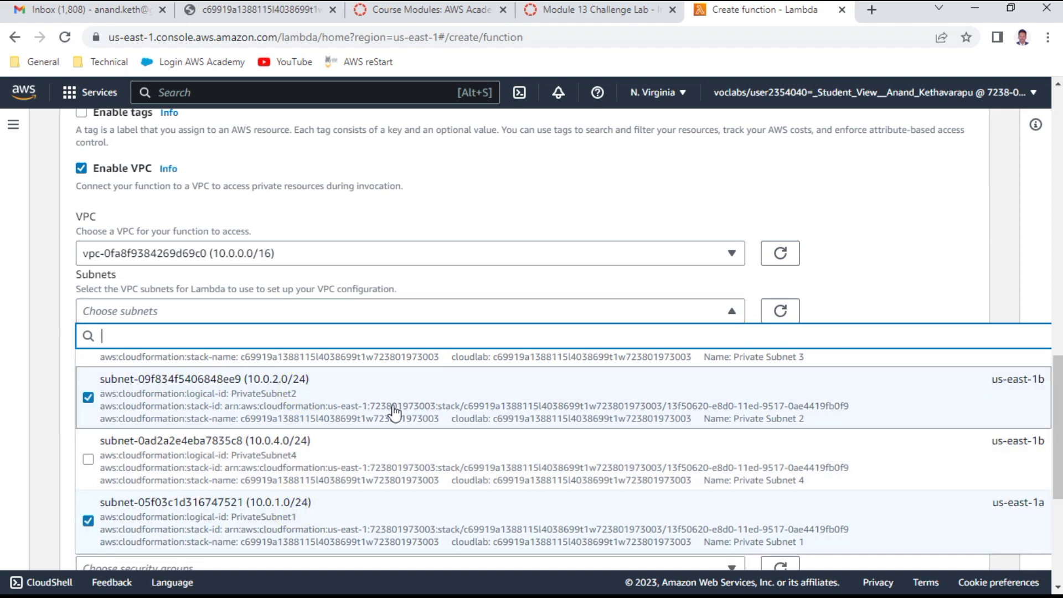
{"action": "scroll", "coordinate": [392, 411], "scroll_direction": "down", "scroll_amount": 3}
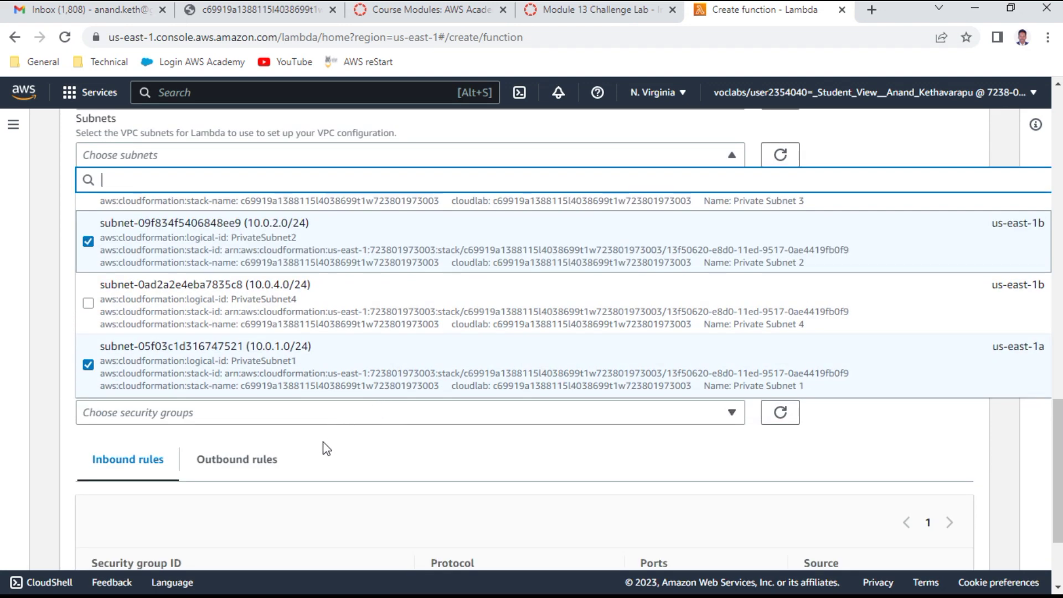
Step: Attach the LambdaSG security group to the function
{"action": "left_click", "coordinate": [349, 424]}
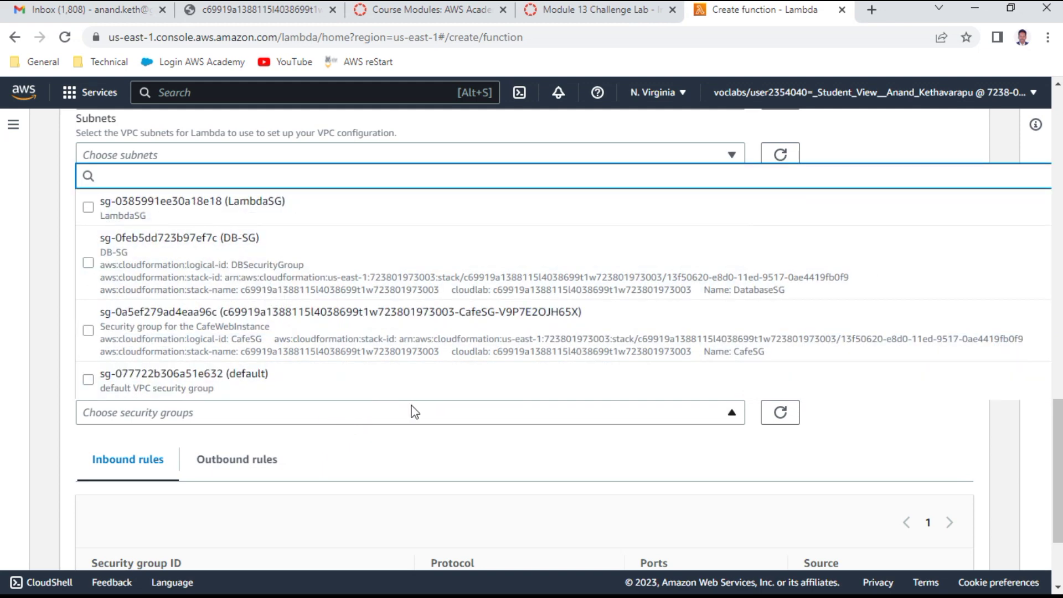
{"action": "left_click", "coordinate": [647, 9]}
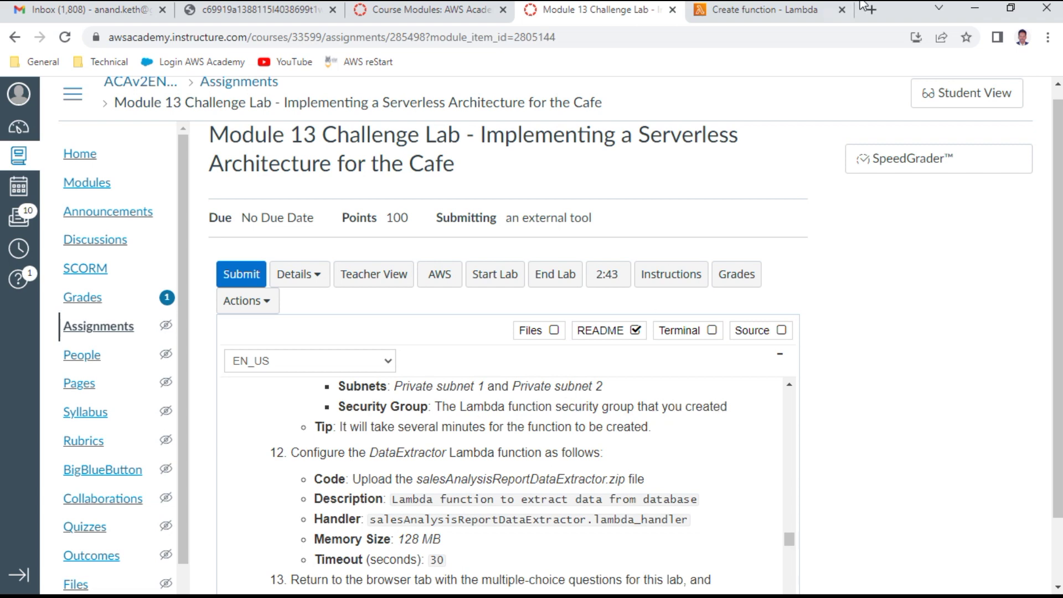
{"action": "left_click", "coordinate": [780, 11]}
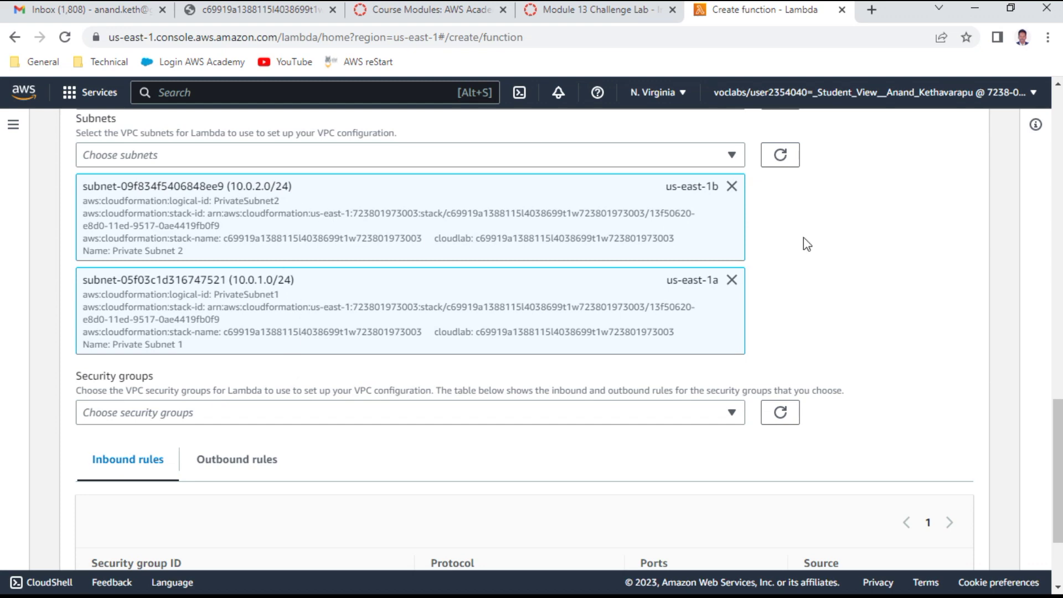
{"action": "left_click", "coordinate": [212, 418]}
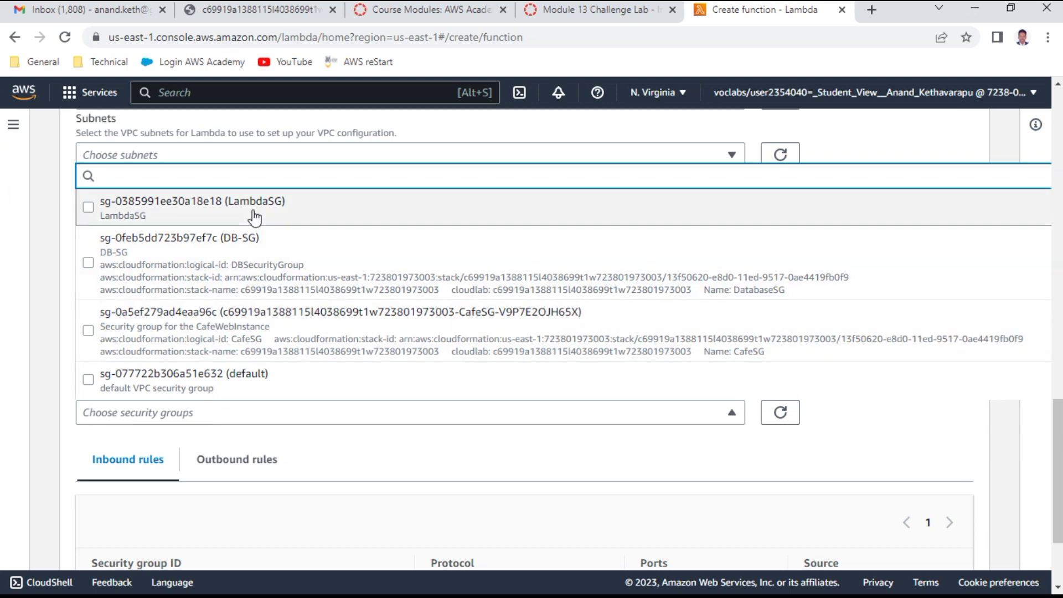
{"action": "left_click", "coordinate": [255, 215]}
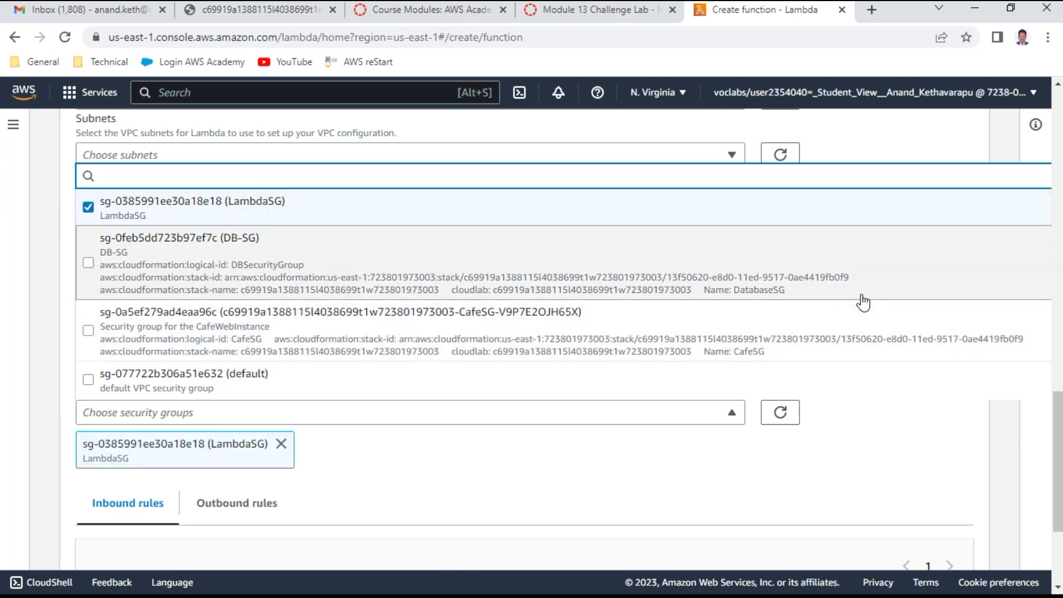
{"action": "scroll", "coordinate": [864, 303], "scroll_direction": "down", "scroll_amount": 3}
{"action": "left_click", "coordinate": [863, 303]}
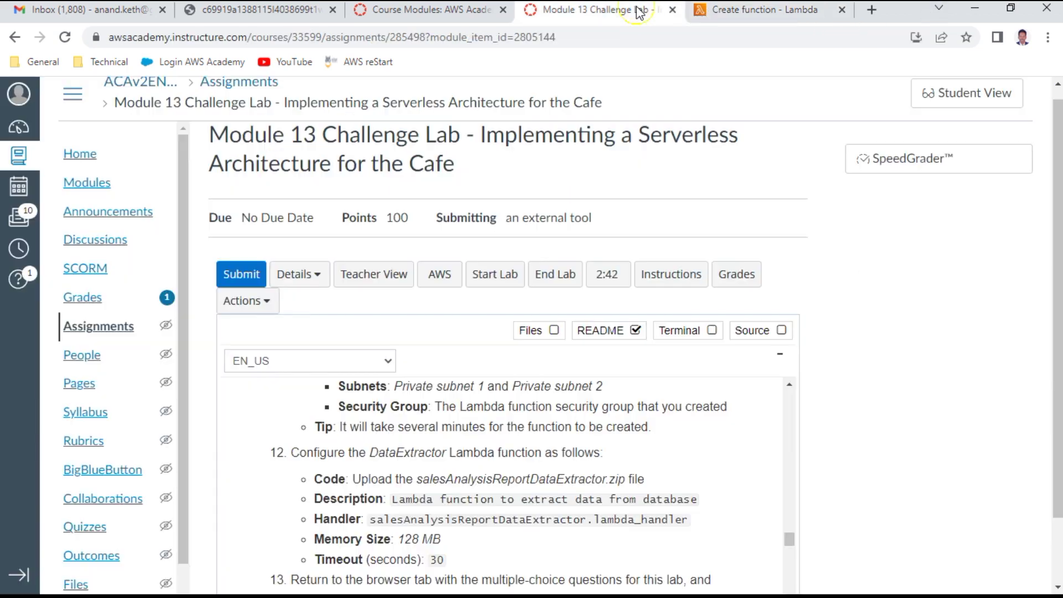
Step: Highlight the lab tip about function creation time in the instructions
{"action": "left_click", "coordinate": [596, 9]}
{"action": "left_click_drag", "start_coordinate": [406, 427], "coordinate": [647, 427]}
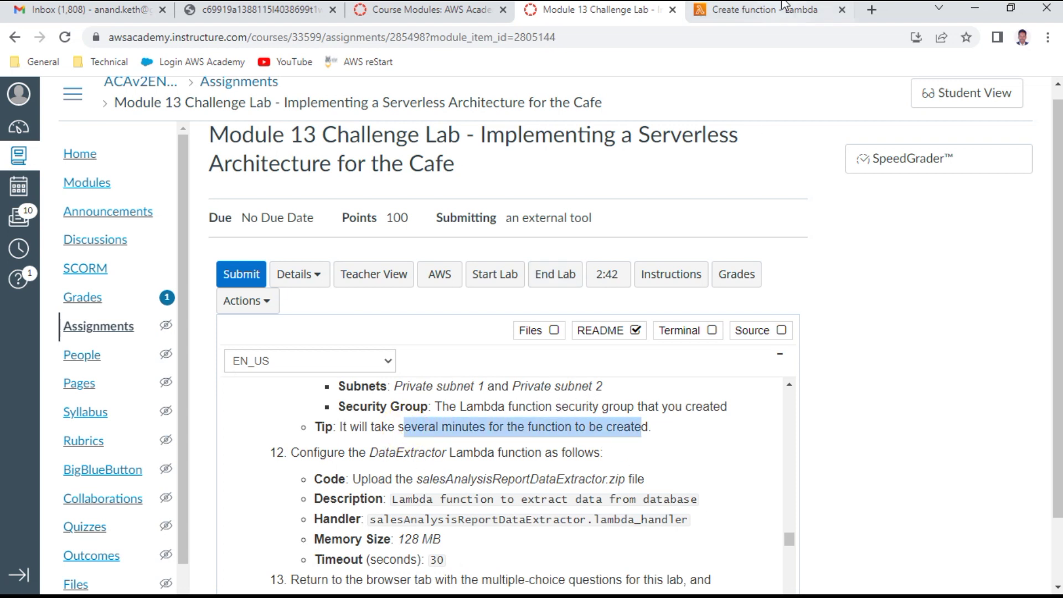
{"action": "left_click", "coordinate": [766, 9]}
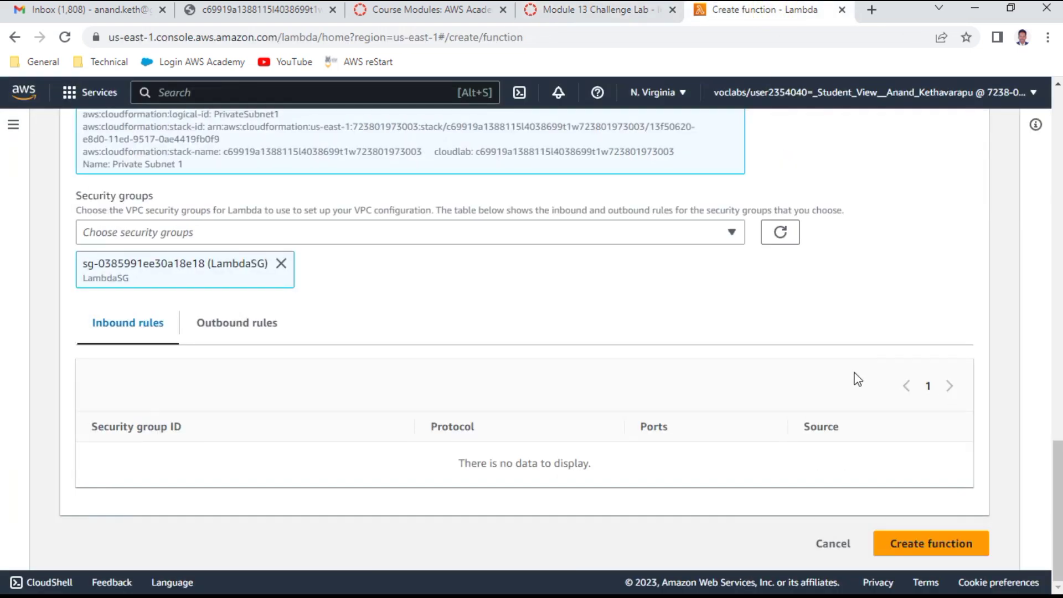
Step: Create the salesAnalysisReportDataExtractor function and highlight the step 12 zip file name in the instructions
{"action": "left_click", "coordinate": [921, 544]}
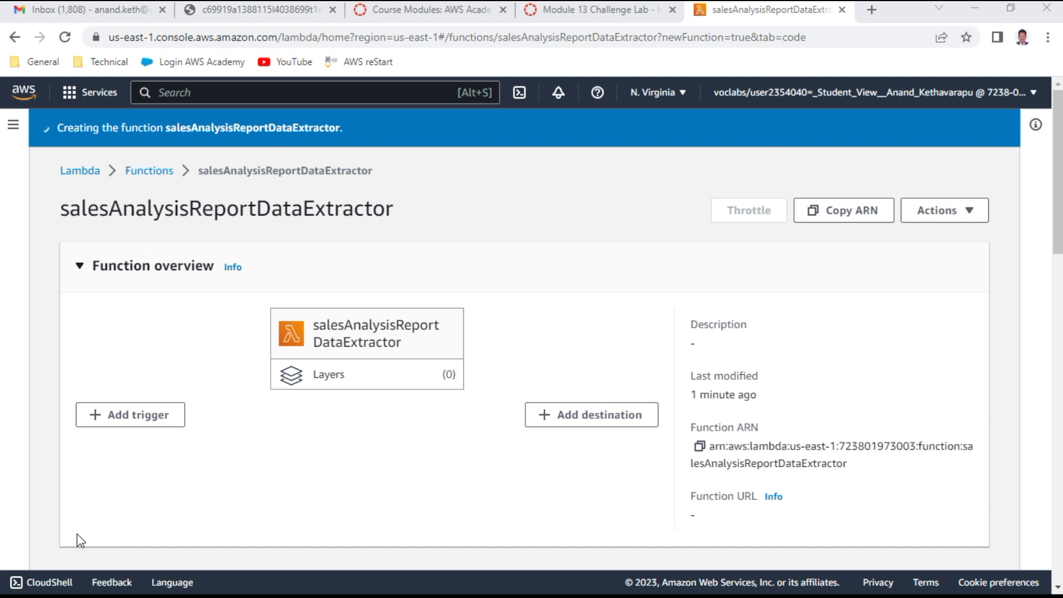
{"action": "left_click", "coordinate": [625, 13]}
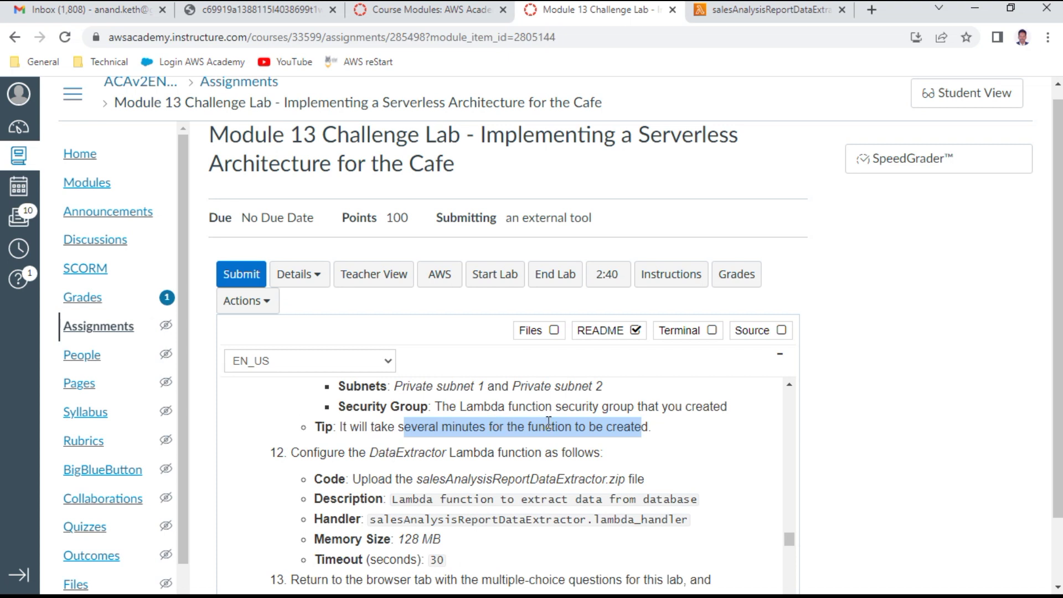
{"action": "scroll", "coordinate": [548, 421], "scroll_direction": "down", "scroll_amount": 1}
{"action": "scroll", "coordinate": [531, 432], "scroll_direction": "up", "scroll_amount": 1}
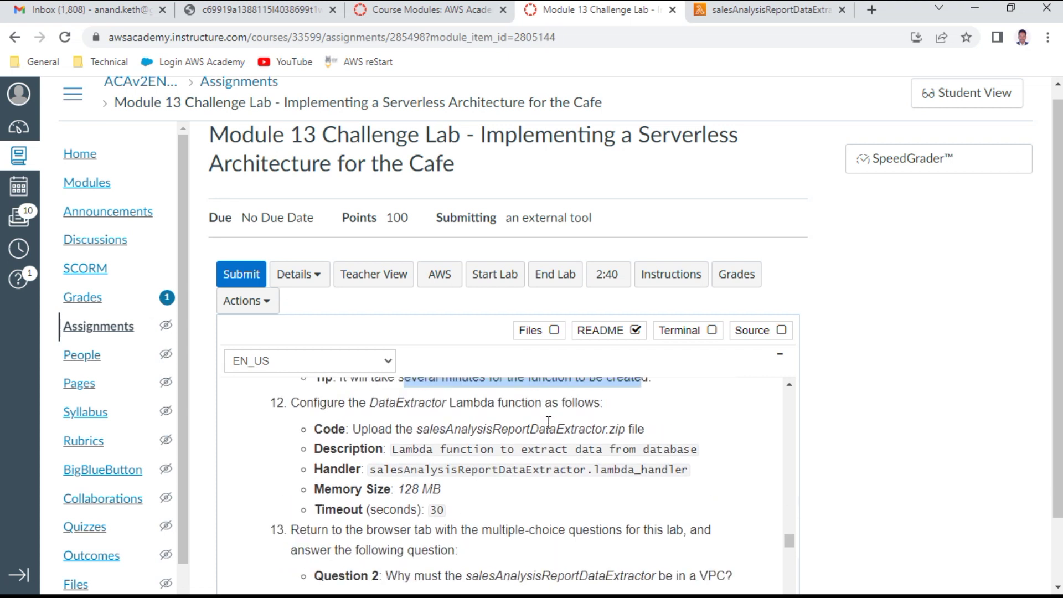
{"action": "left_click_drag", "start_coordinate": [406, 451], "coordinate": [596, 453]}
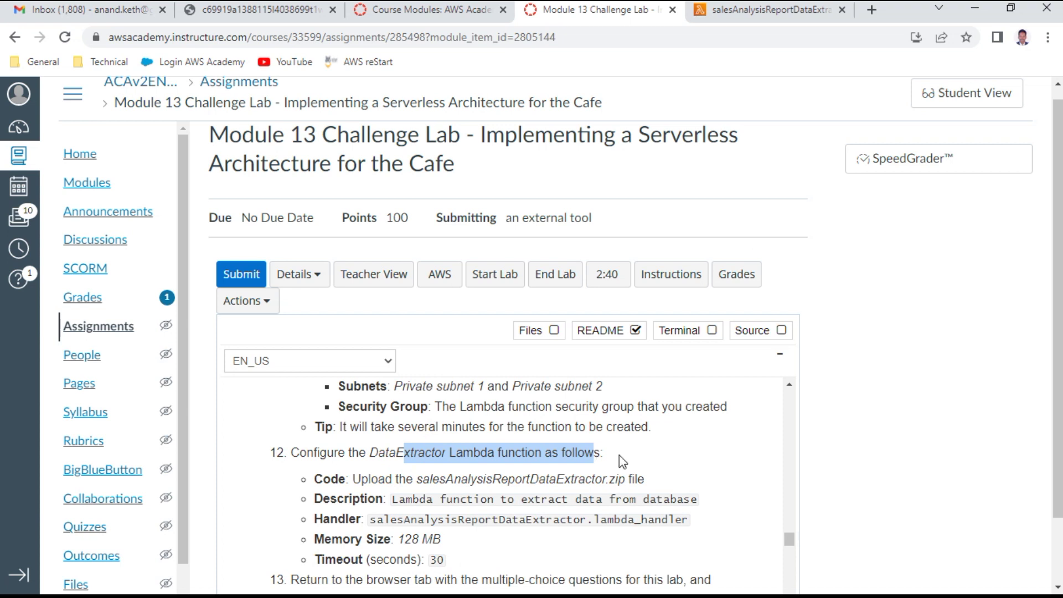
{"action": "left_click_drag", "start_coordinate": [422, 478], "coordinate": [634, 478]}
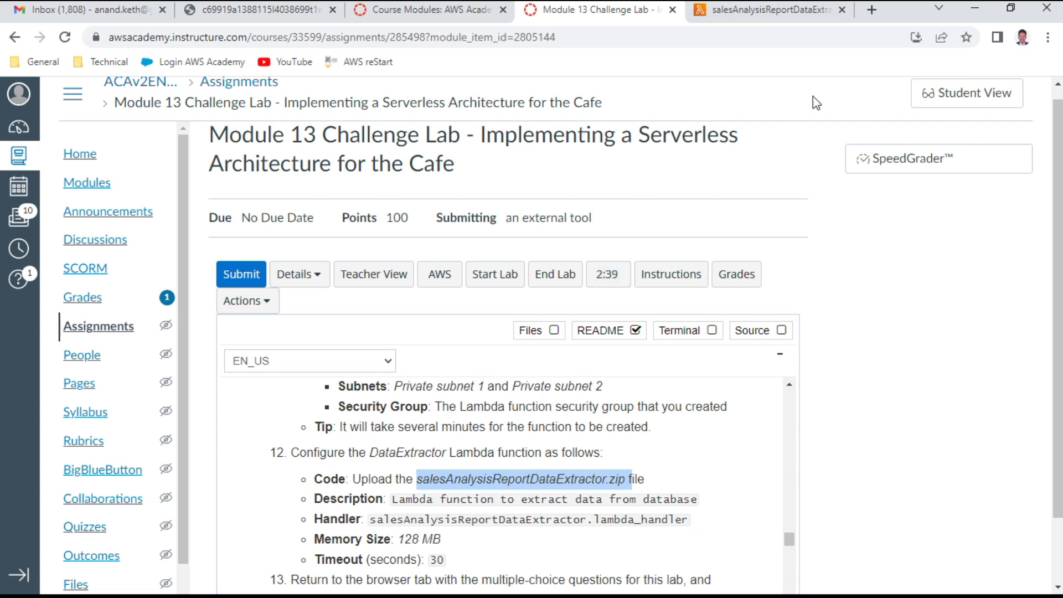
Step: Review the new function's page showing its default Hello from Lambda code
{"action": "left_click", "coordinate": [757, 16]}
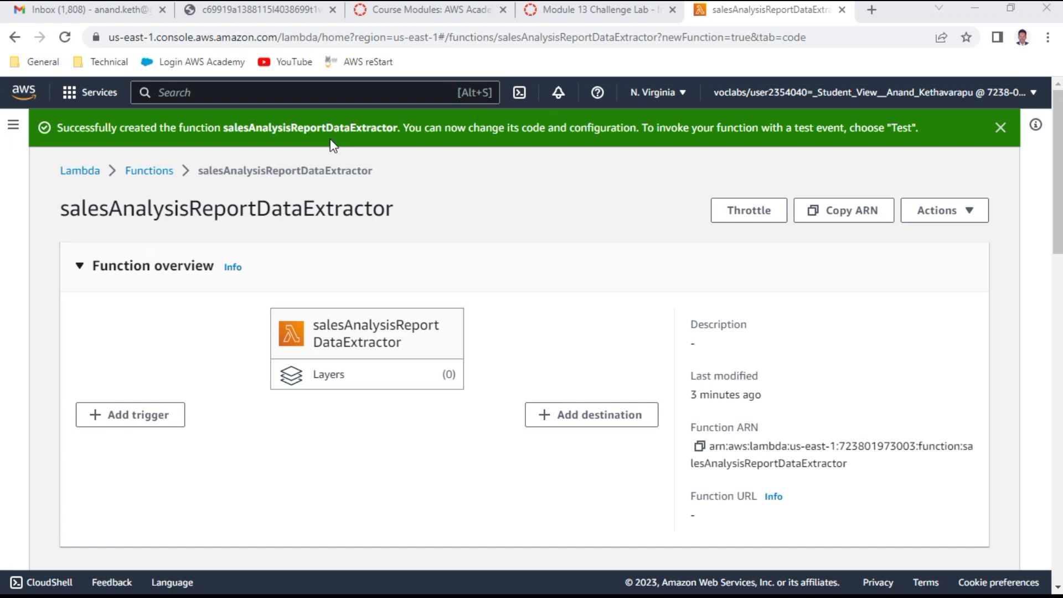
{"action": "scroll", "coordinate": [600, 425], "scroll_direction": "down", "scroll_amount": 4}
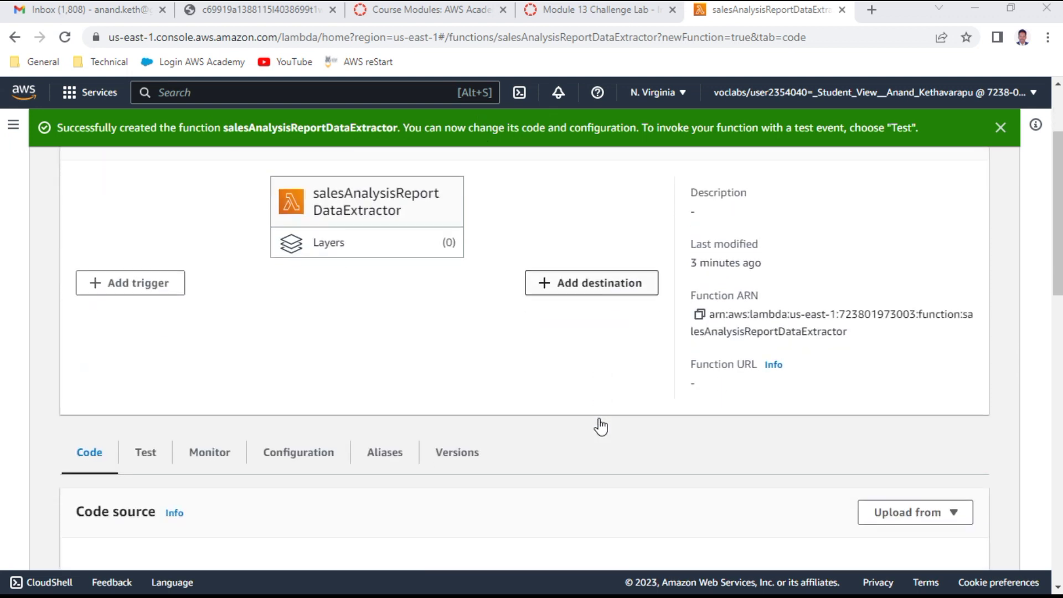
{"action": "scroll", "coordinate": [600, 427], "scroll_direction": "down", "scroll_amount": 1}
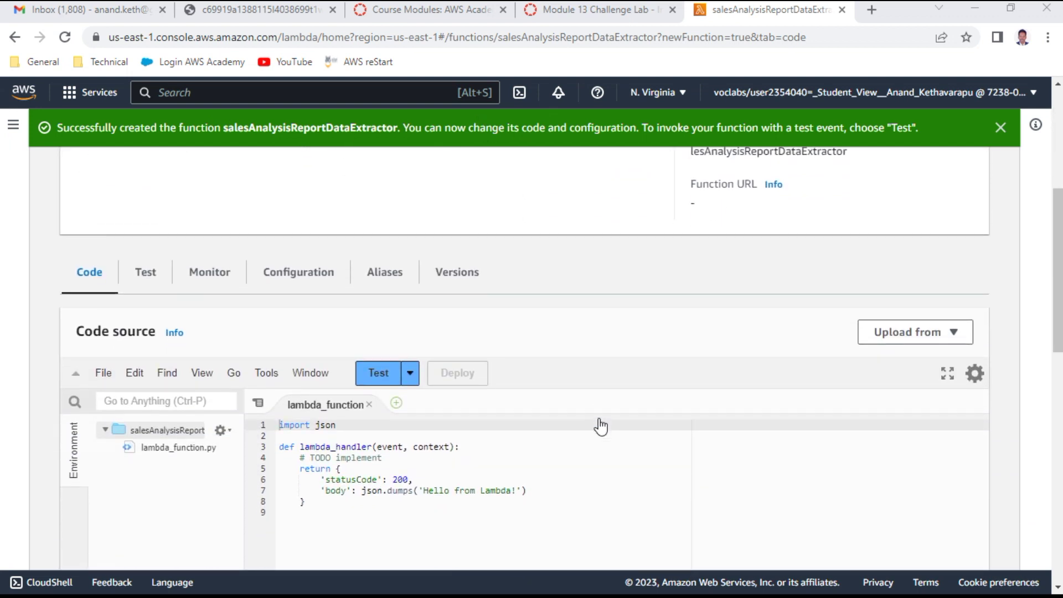
{"action": "left_click", "coordinate": [595, 12]}
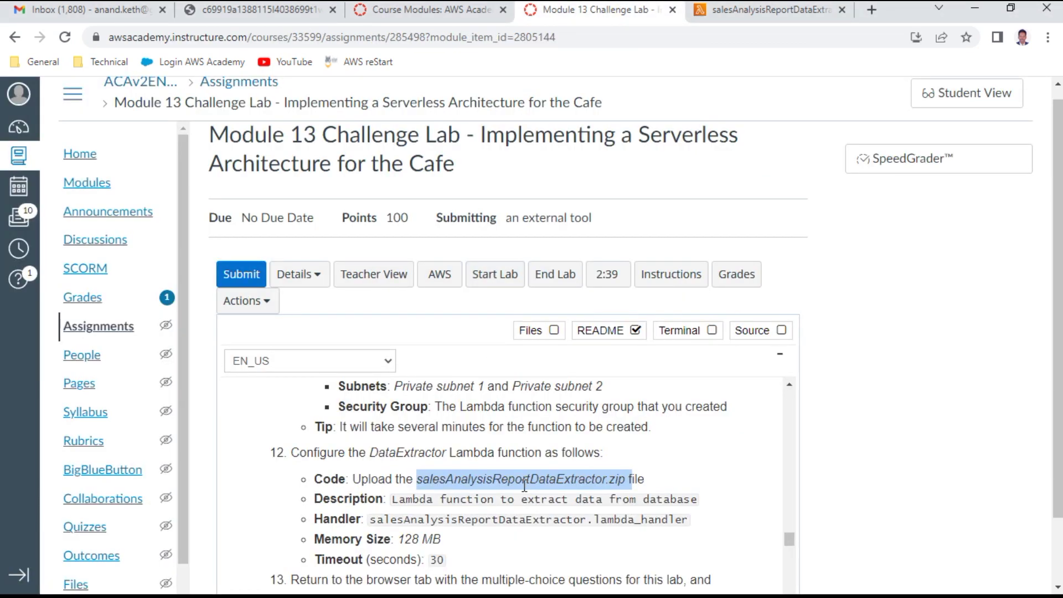
{"action": "left_click", "coordinate": [739, 11]}
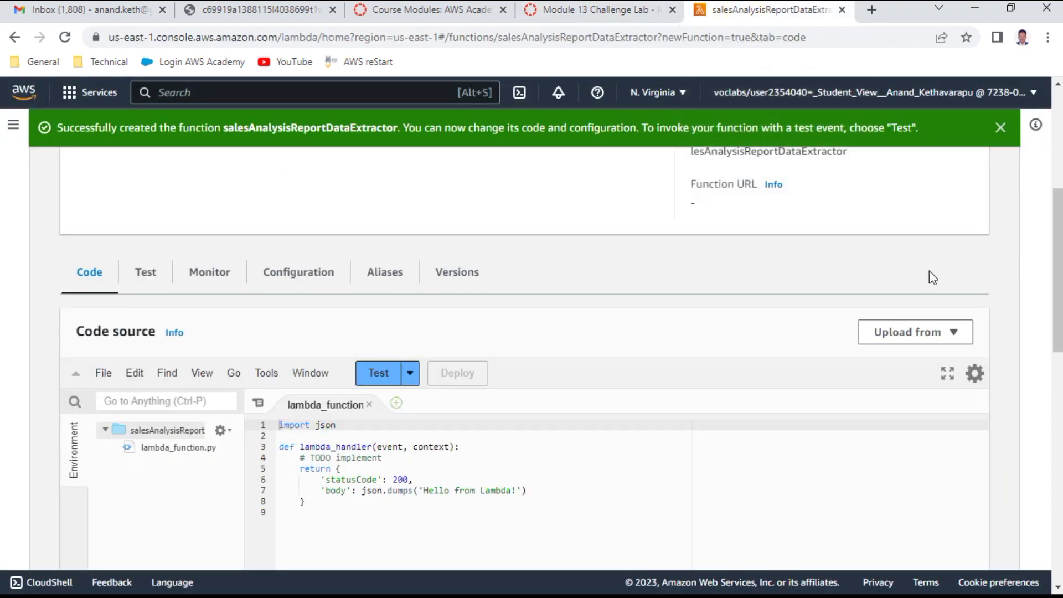
Step: Choose salesAnalysisReportDataExtractor.zip from Downloads as the function's .zip code package
{"action": "left_click", "coordinate": [917, 339]}
{"action": "left_click", "coordinate": [896, 359]}
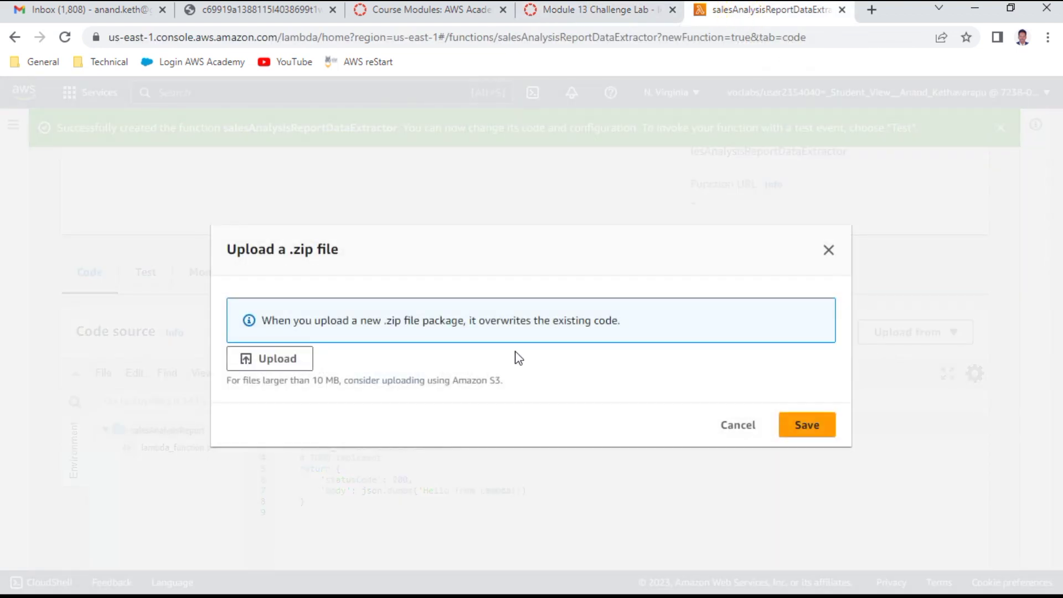
{"action": "left_click", "coordinate": [271, 360]}
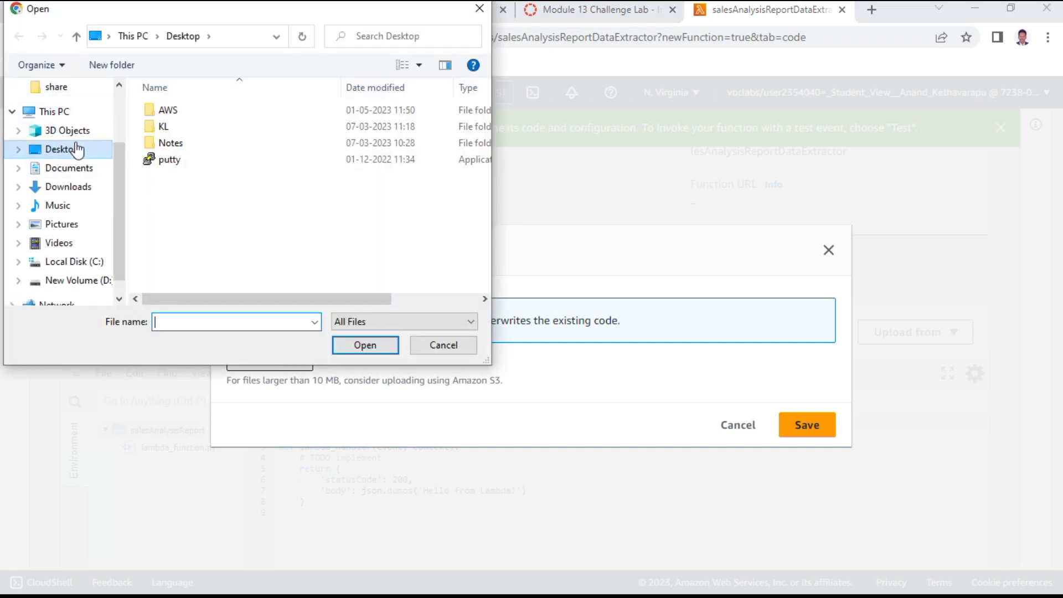
{"action": "left_click", "coordinate": [83, 191]}
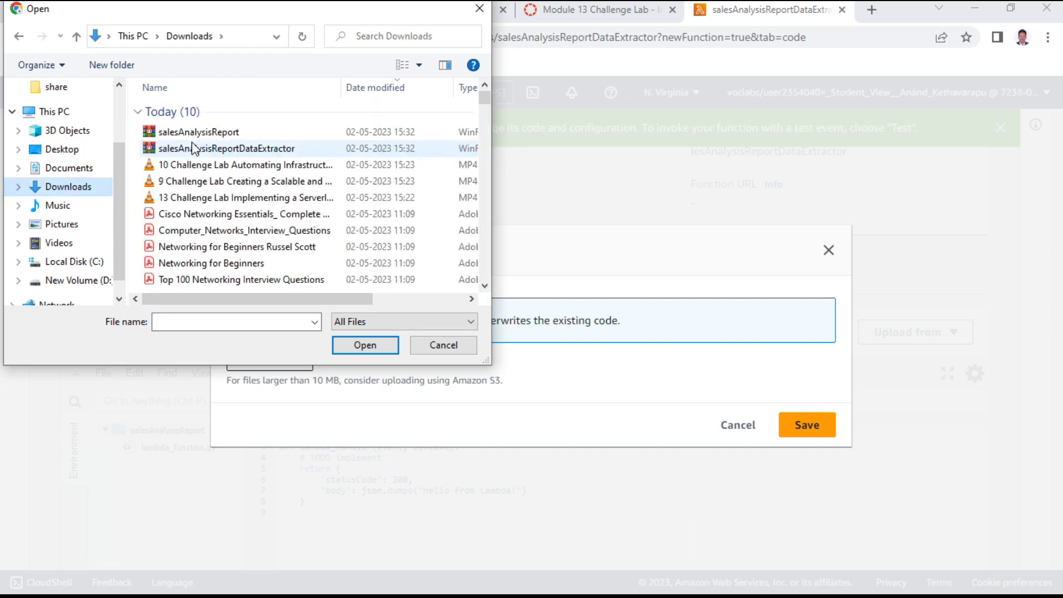
{"action": "double_click", "coordinate": [283, 151]}
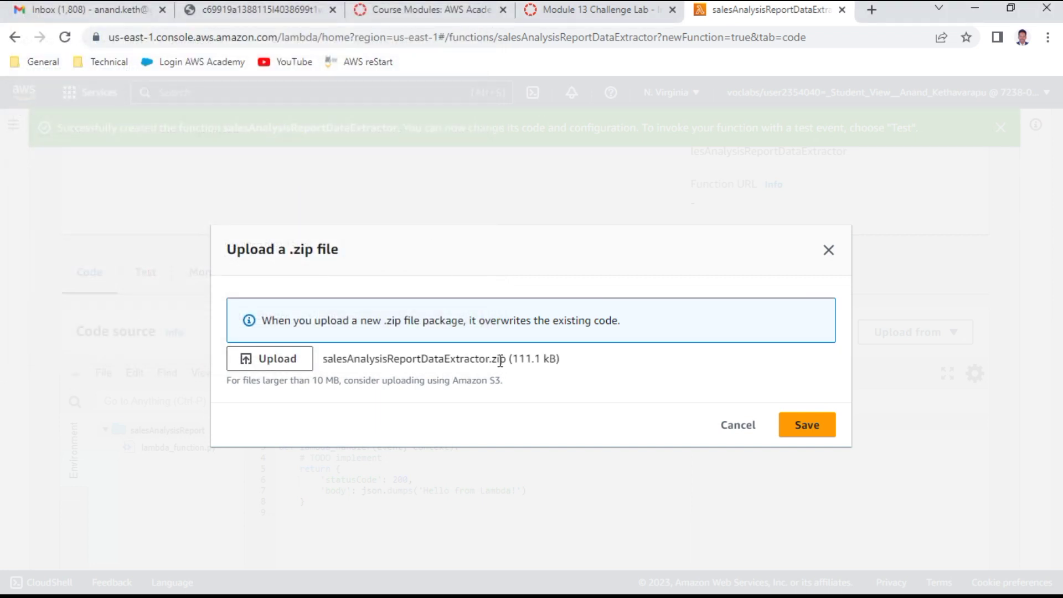
{"action": "left_click", "coordinate": [598, 15]}
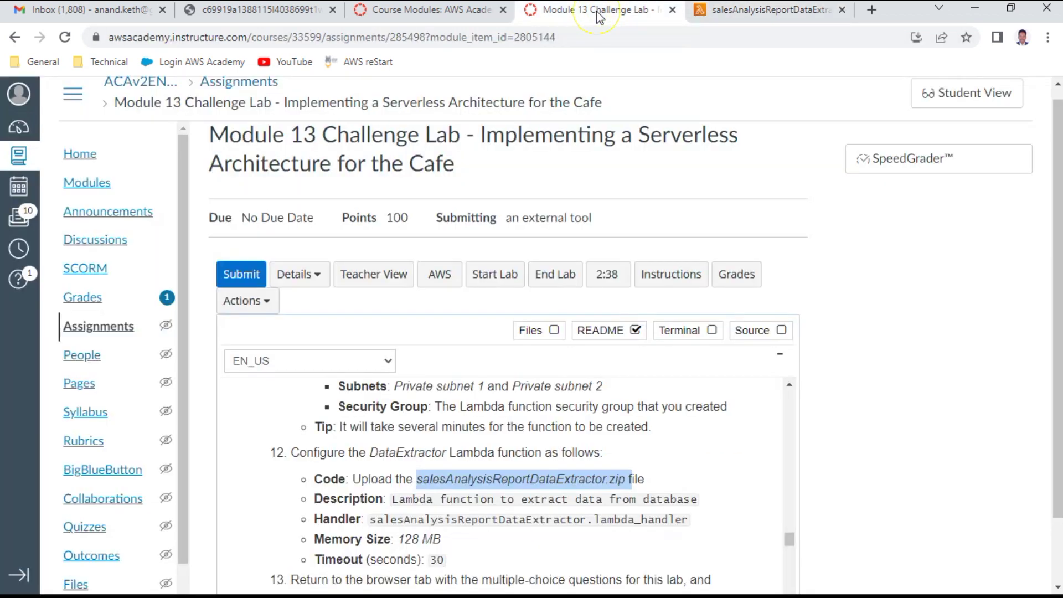
{"action": "left_click", "coordinate": [759, 12]}
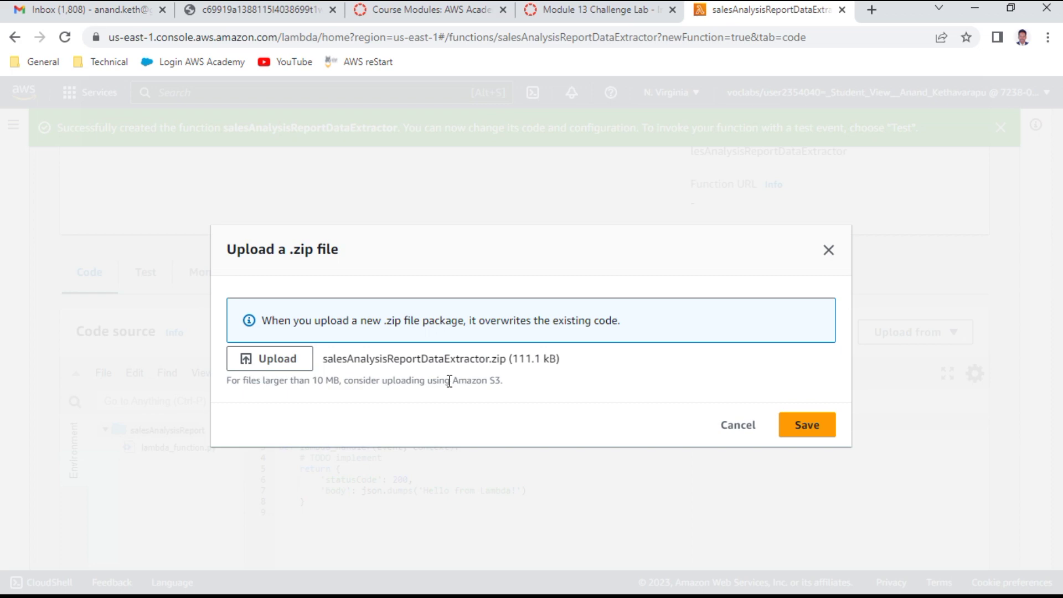
{"action": "key", "text": "alt+Tab"}
Step: Play the lab walkthrough video in VLC through the basic settings steps, then pause it
{"action": "key", "text": "space"}
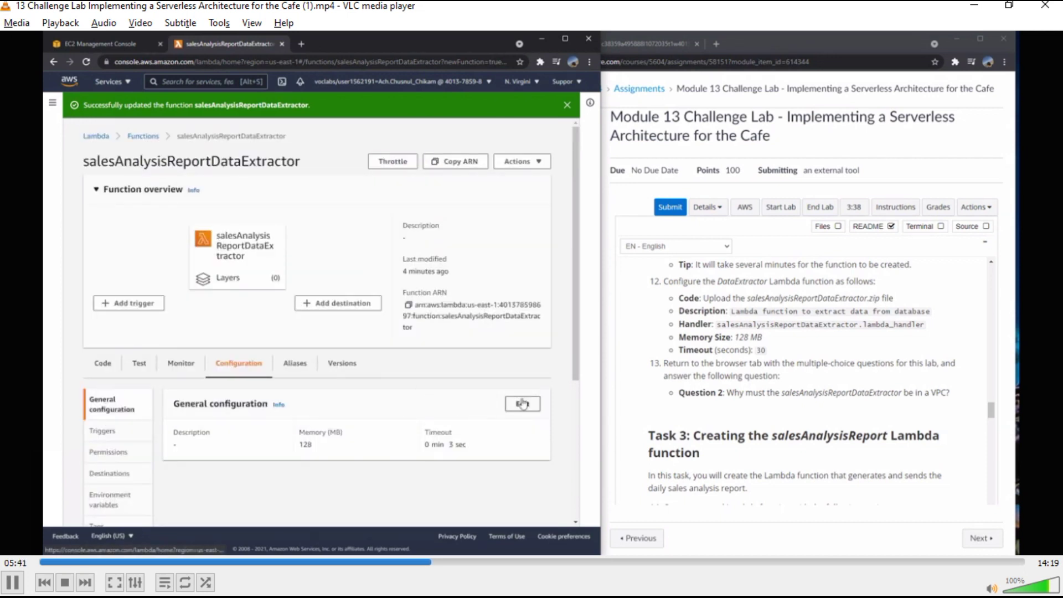
{"action": "key", "text": "space"}
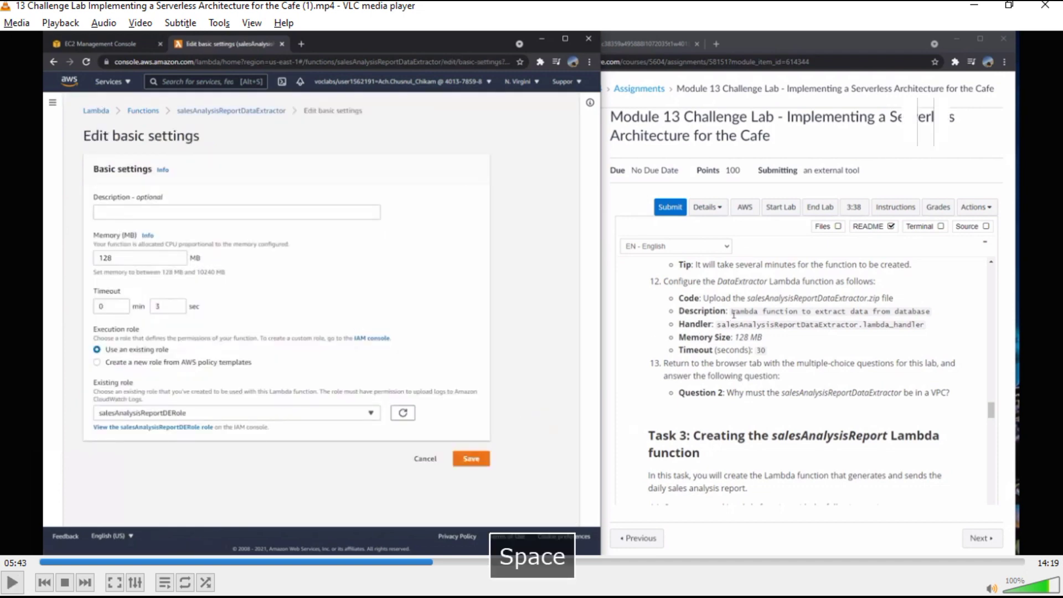
{"action": "key", "text": "alt+Tab"}
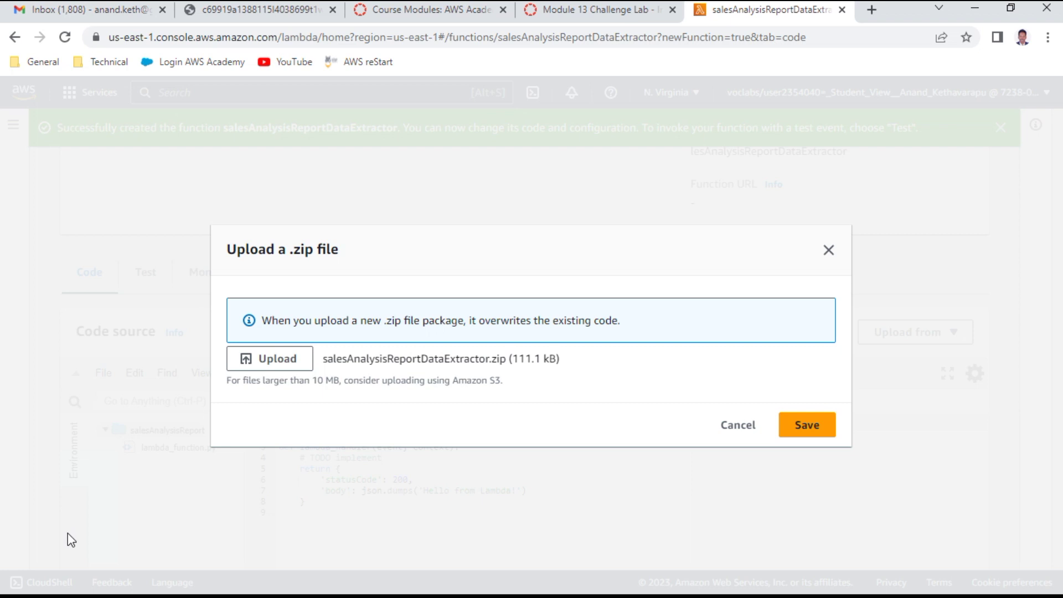
{"action": "key", "text": "alt+Tab"}
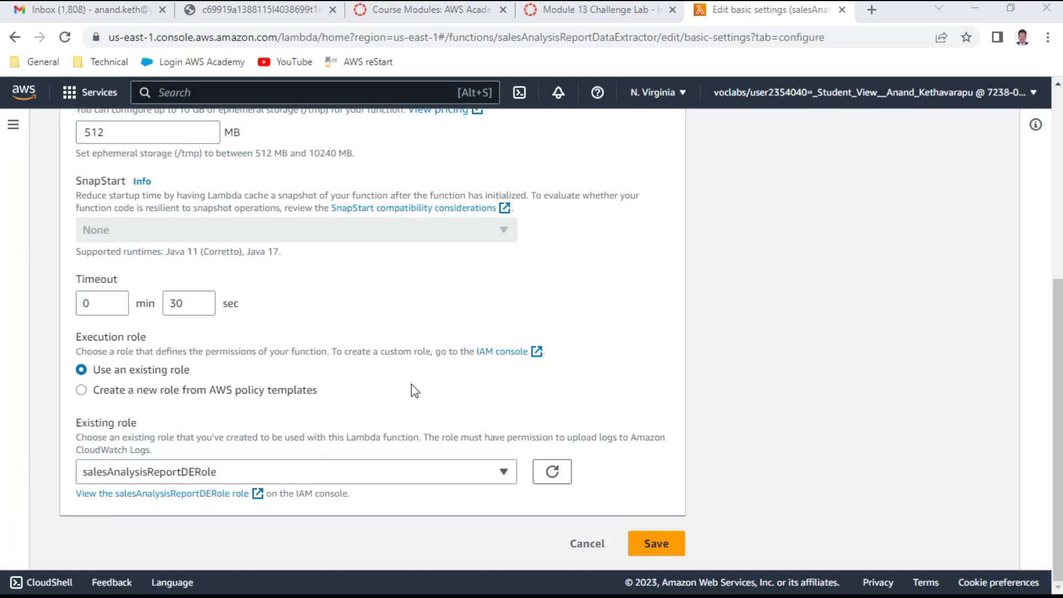
{"action": "key", "text": "alt+Tab"}
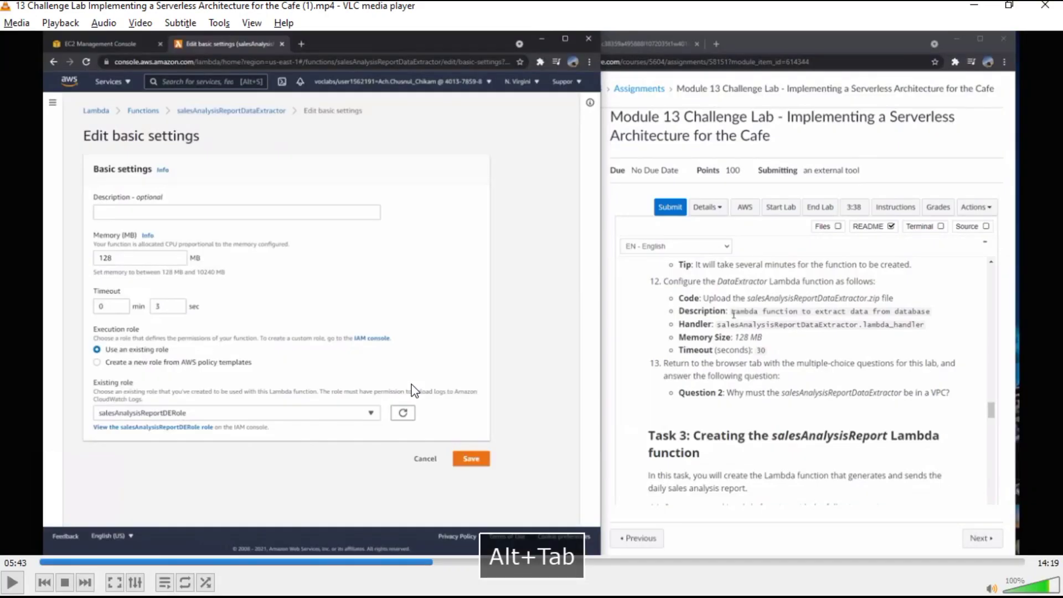
{"action": "key", "text": "space"}
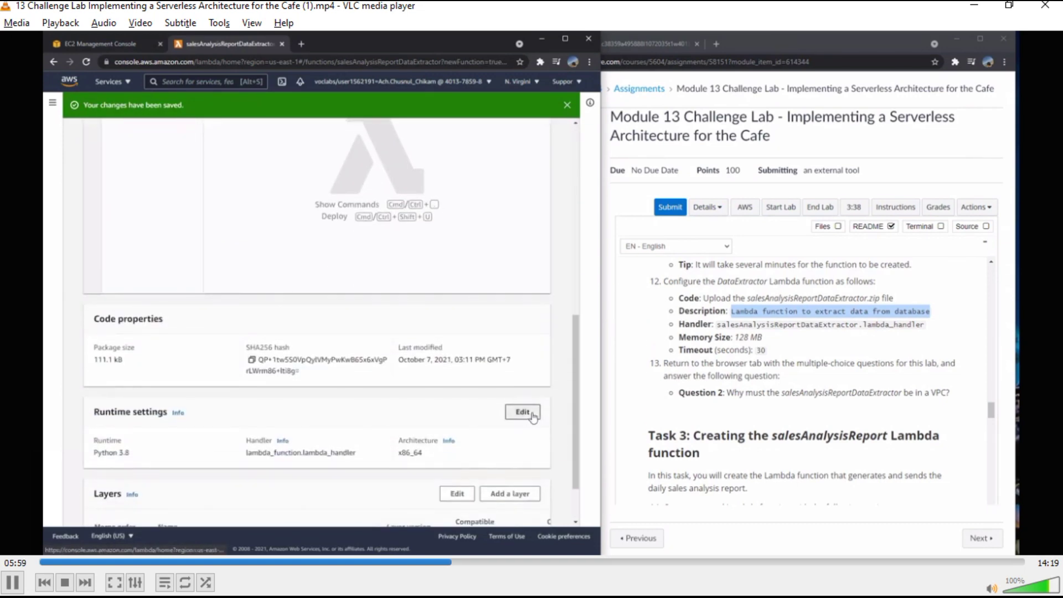
{"action": "key", "text": "space"}
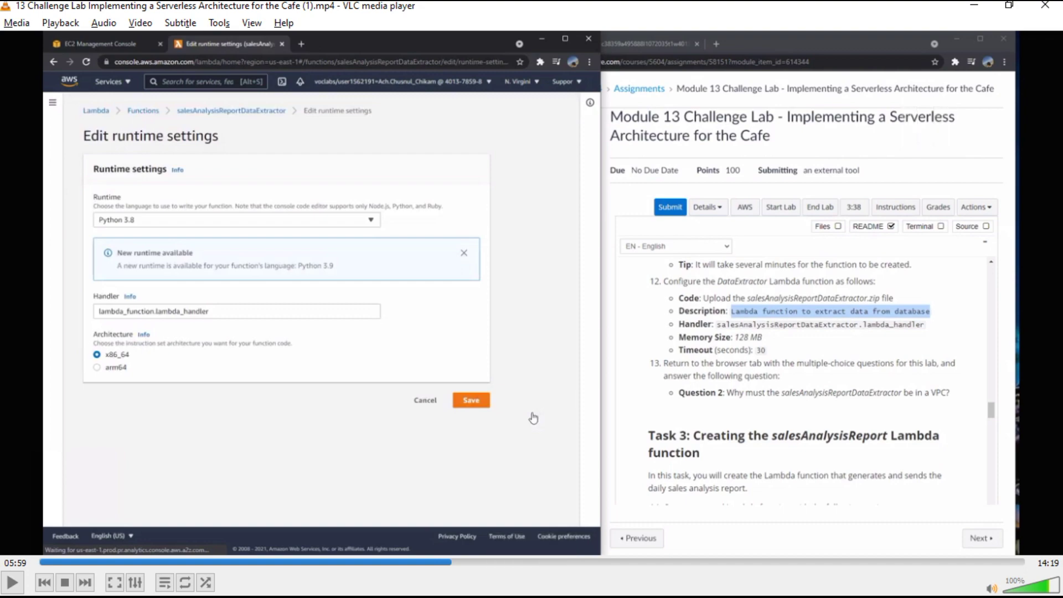
{"action": "key", "text": "alt+Tab"}
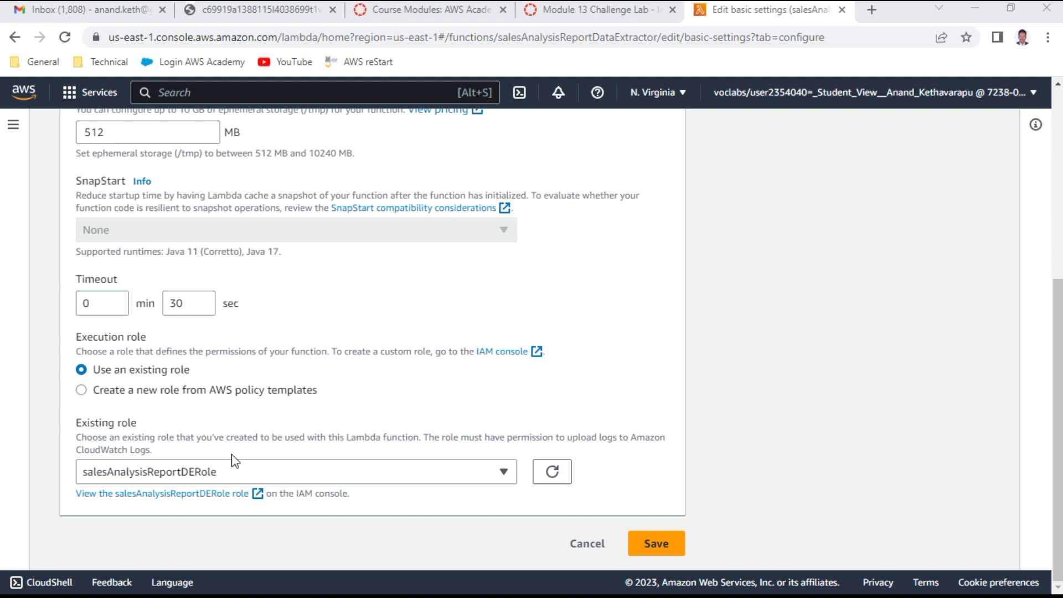
Step: Save the description and 30-second timeout, then copy the handler name from the lab instructions
{"action": "left_click", "coordinate": [670, 543]}
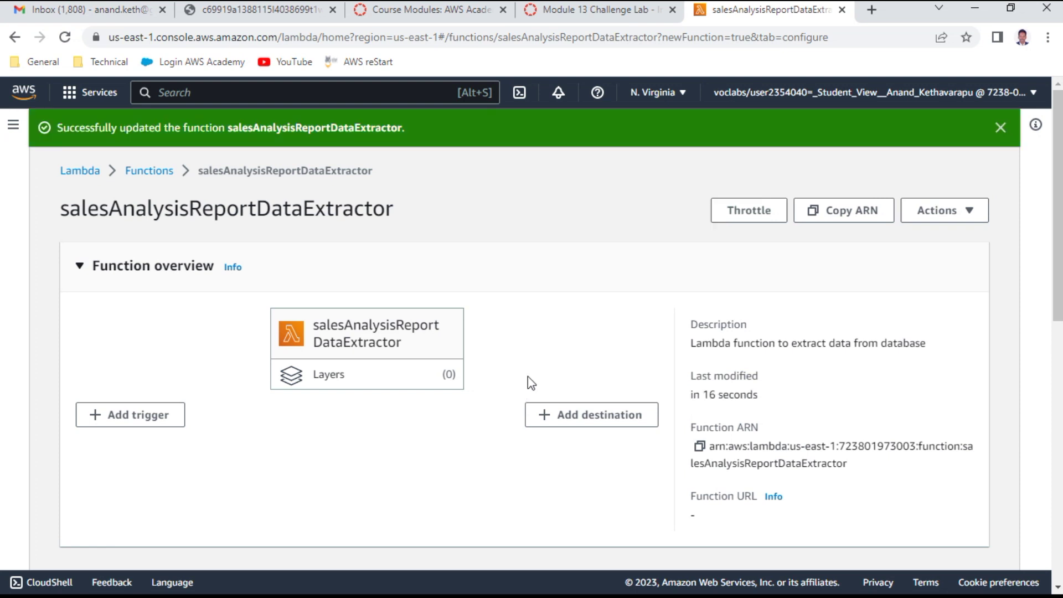
{"action": "left_click", "coordinate": [594, 14]}
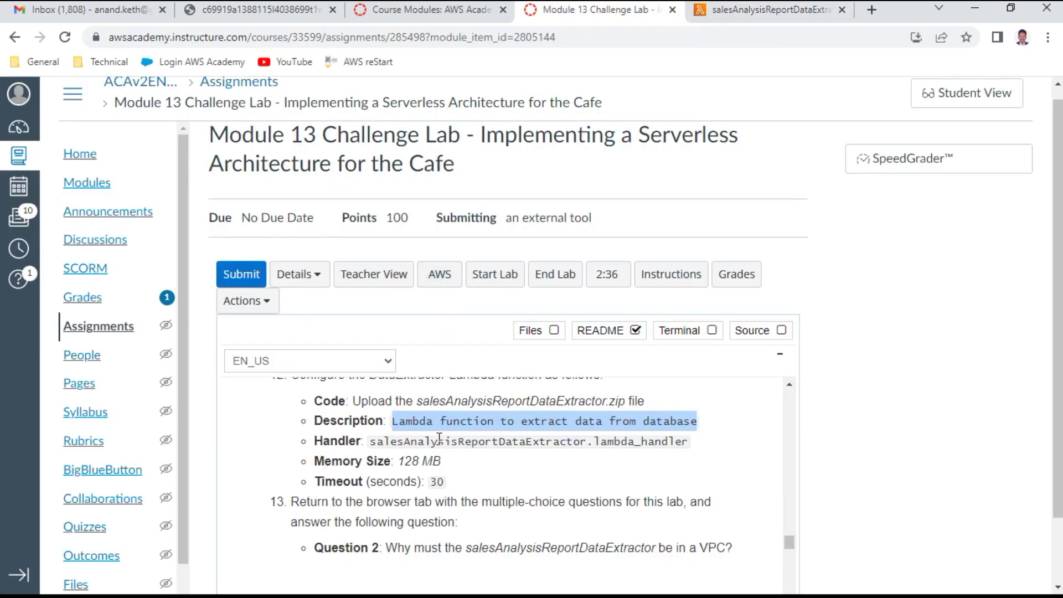
{"action": "left_click_drag", "start_coordinate": [370, 443], "coordinate": [626, 440]}
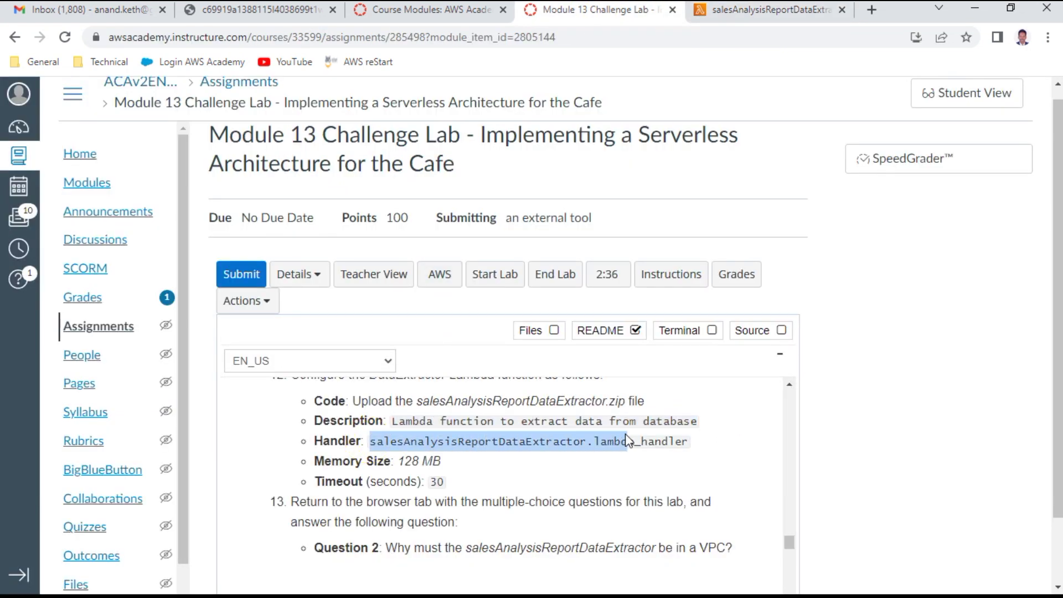
{"action": "right_click", "coordinate": [566, 447]}
{"action": "left_click", "coordinate": [595, 457]}
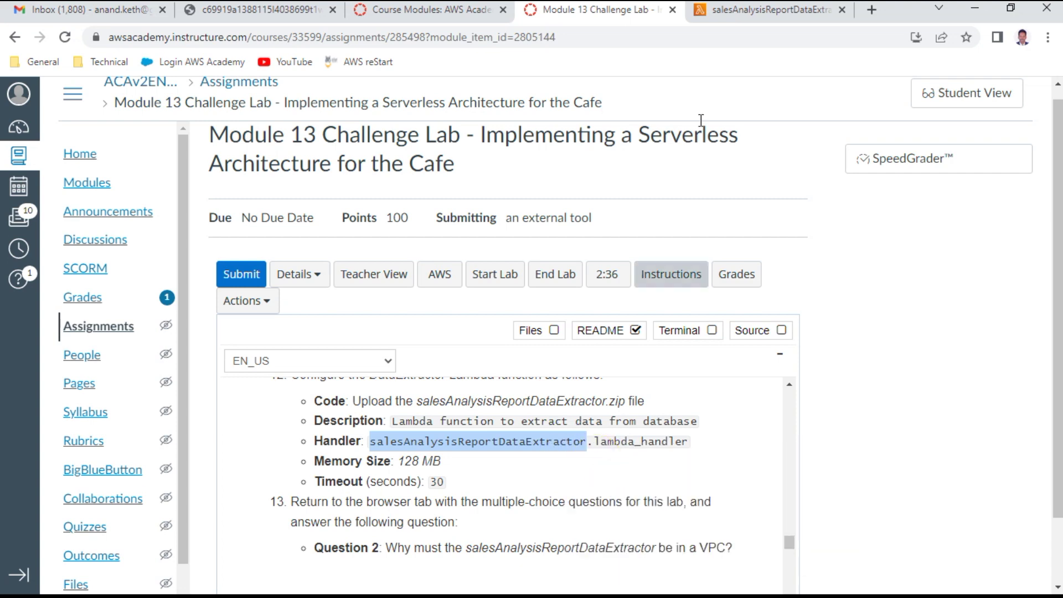
Step: Go to the function's Code tab and scroll down to Runtime settings
{"action": "left_click", "coordinate": [760, 8]}
{"action": "scroll", "coordinate": [235, 470], "scroll_direction": "down", "scroll_amount": 4}
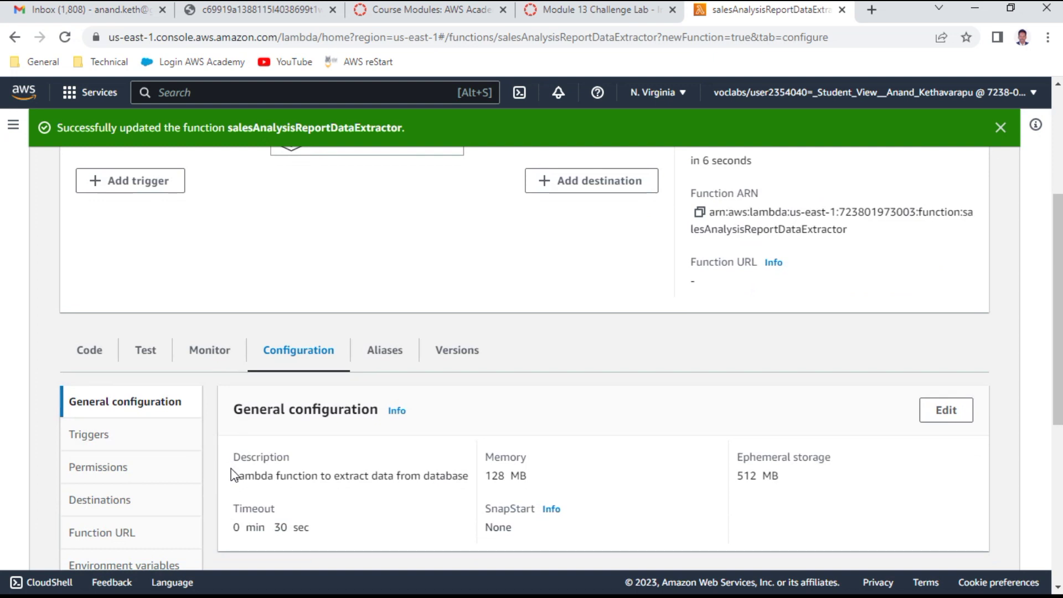
{"action": "left_click", "coordinate": [98, 356]}
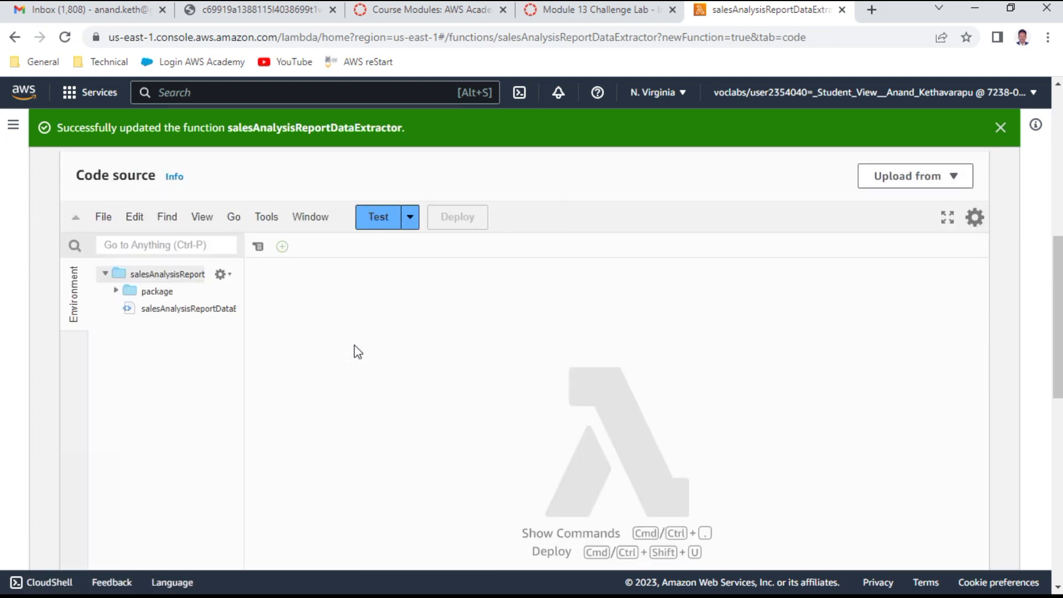
{"action": "scroll", "coordinate": [358, 352], "scroll_direction": "down", "scroll_amount": 10}
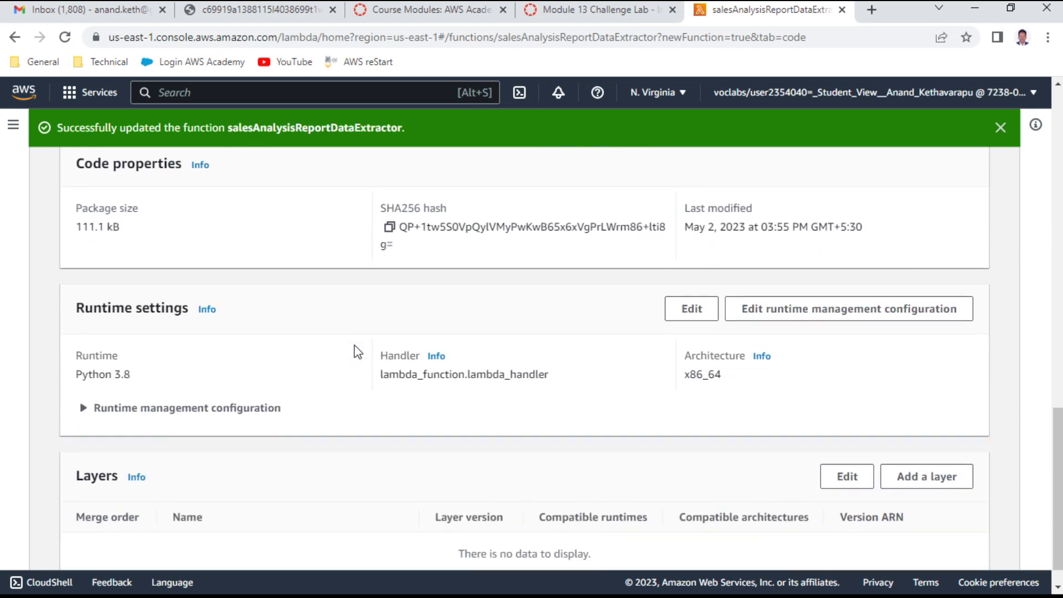
{"action": "scroll", "coordinate": [358, 352], "scroll_direction": "down", "scroll_amount": 1}
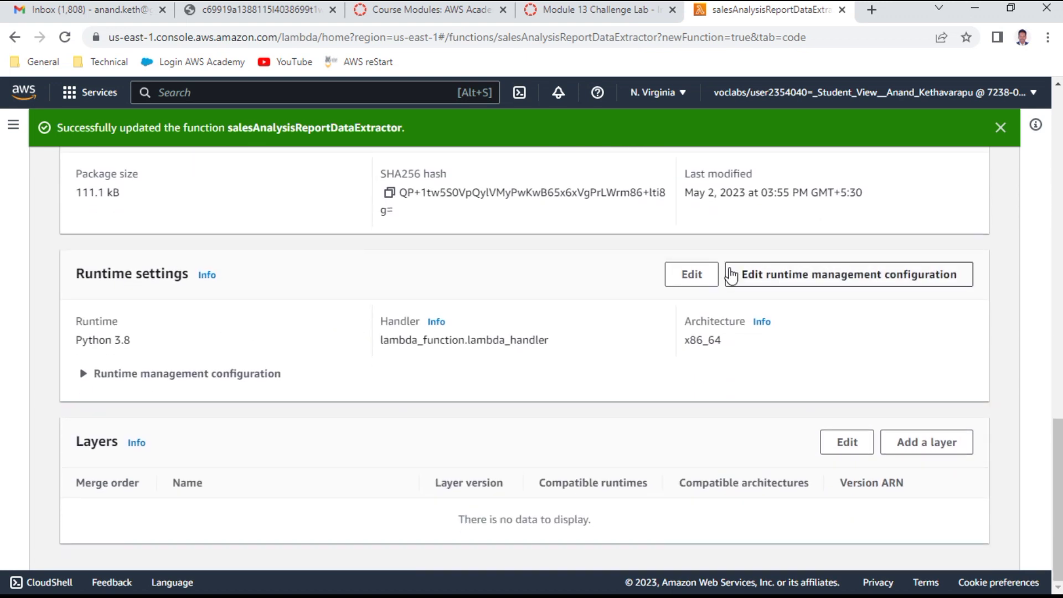
Step: Change the Handler to salesAnalysisReportDataExtractor.lambda_handler, save it, and return to the instructions
{"action": "left_click", "coordinate": [692, 274]}
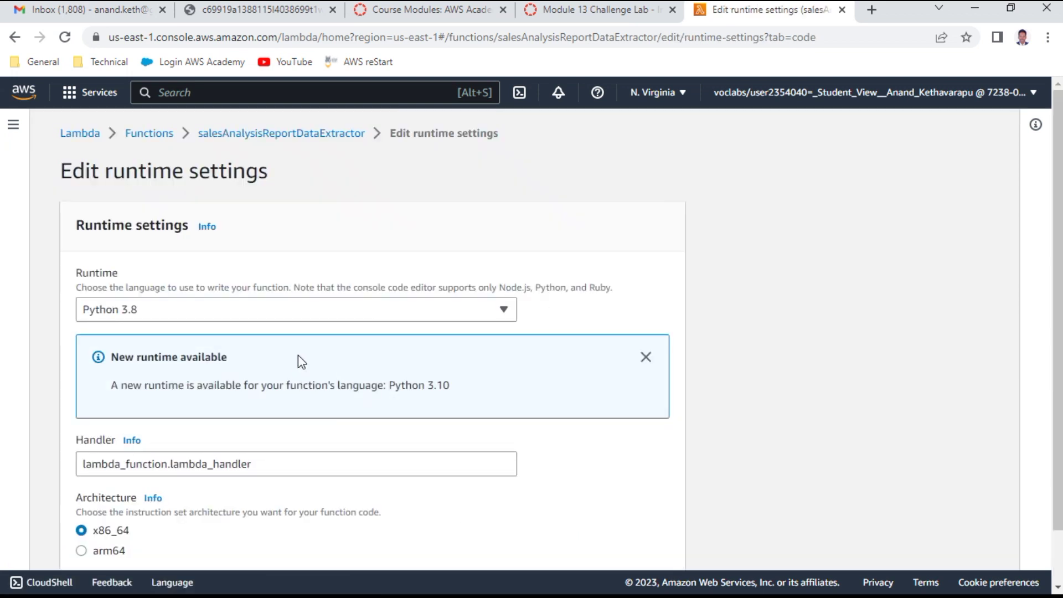
{"action": "scroll", "coordinate": [299, 363], "scroll_direction": "down", "scroll_amount": 1}
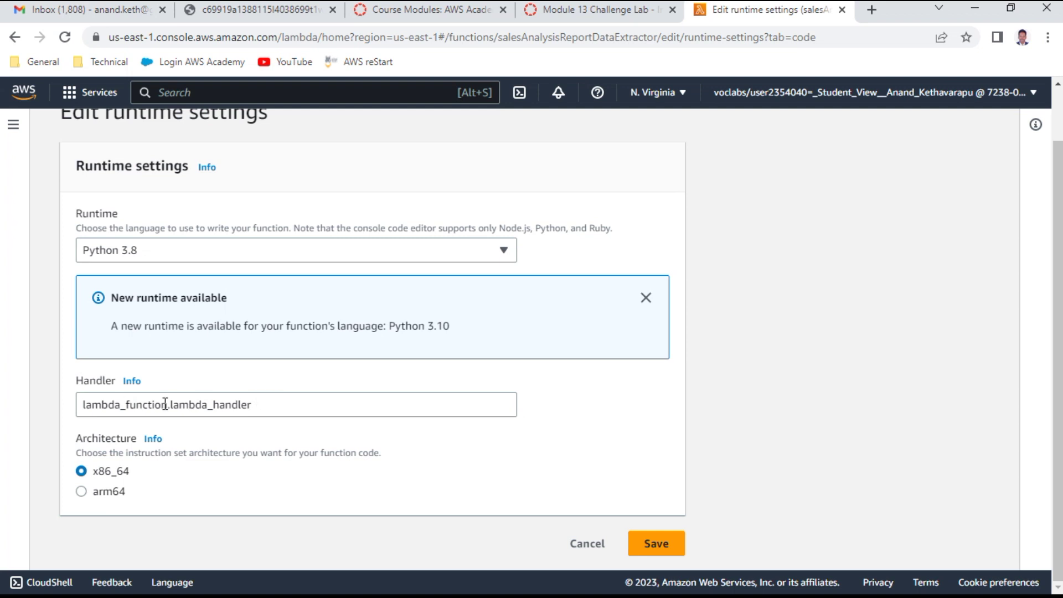
{"action": "left_click_drag", "start_coordinate": [166, 402], "coordinate": [12, 407]}
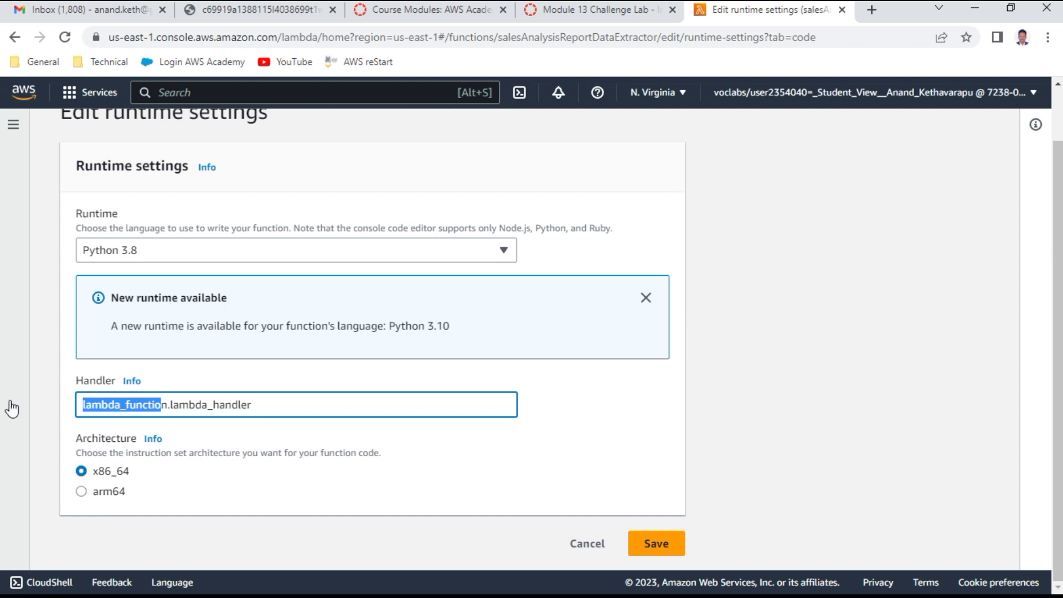
{"action": "key", "text": "Delete"}
{"action": "key", "text": "Delete"}
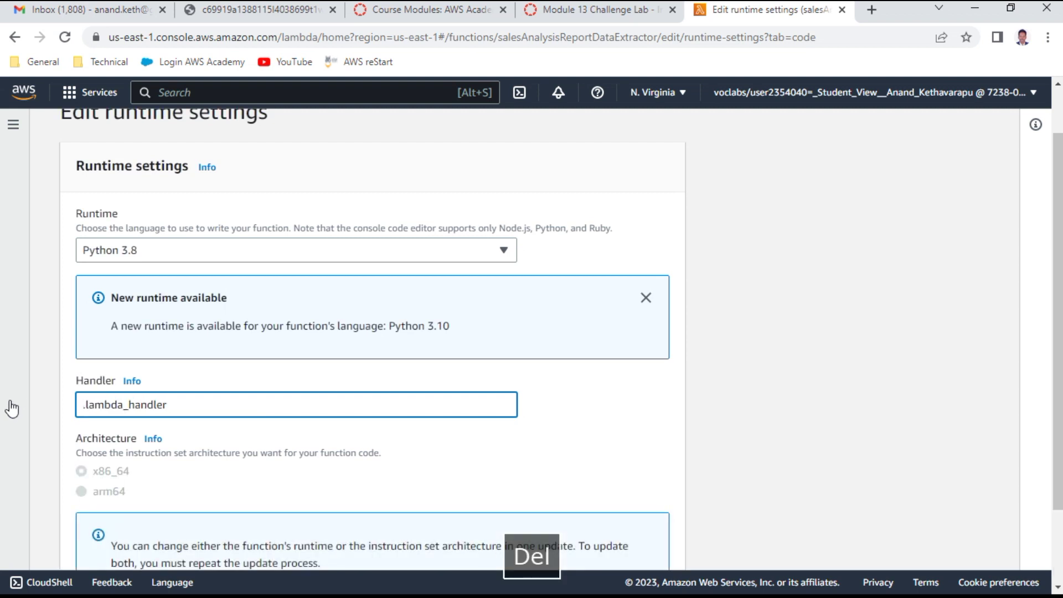
{"action": "type", "text": "salesAnalysisReportDataExtractor"}
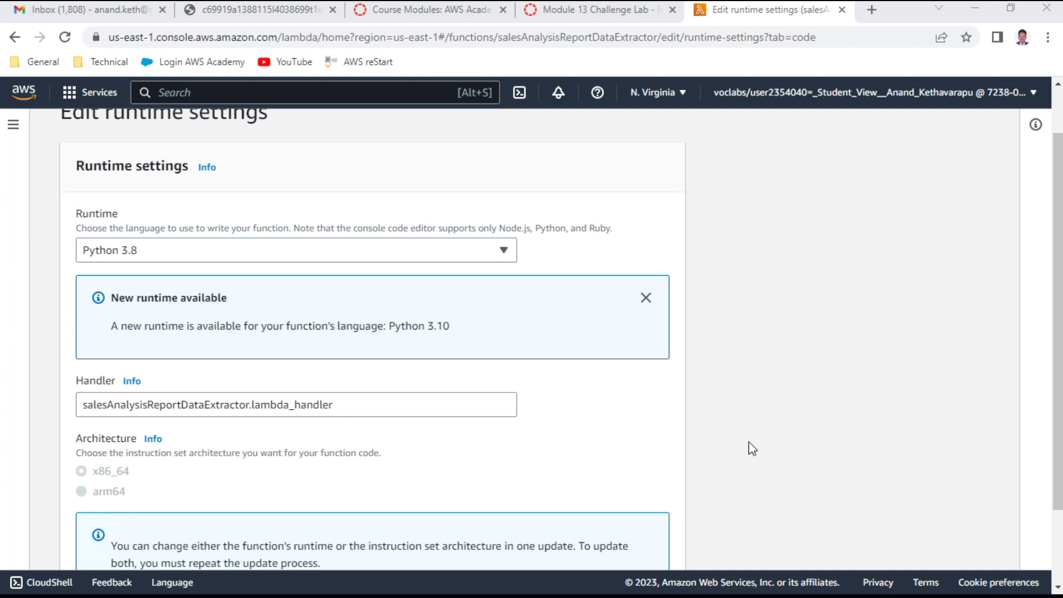
{"action": "scroll", "coordinate": [729, 336], "scroll_direction": "down", "scroll_amount": 3}
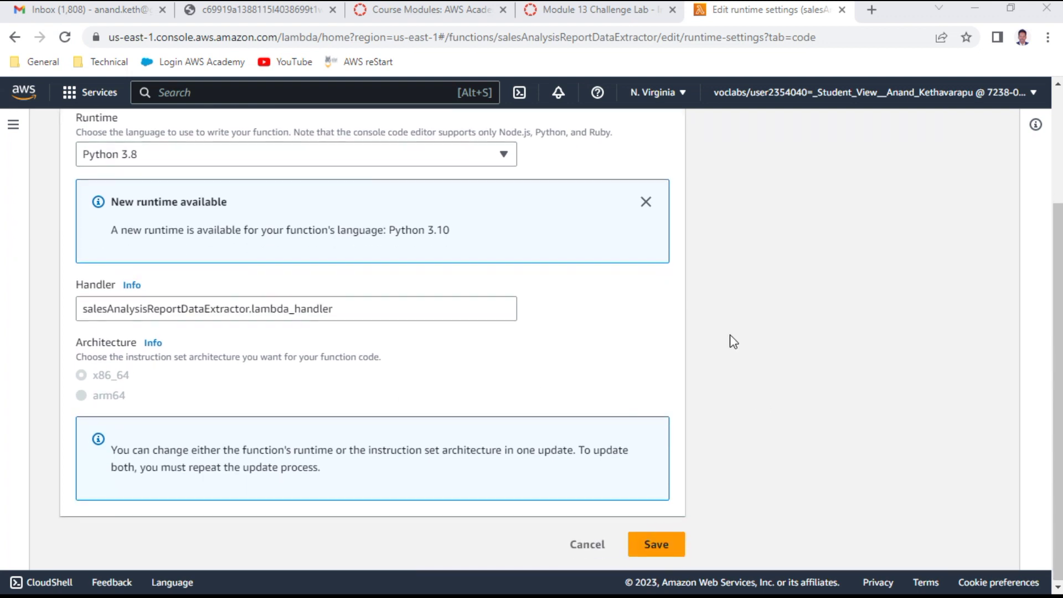
{"action": "left_click", "coordinate": [669, 541]}
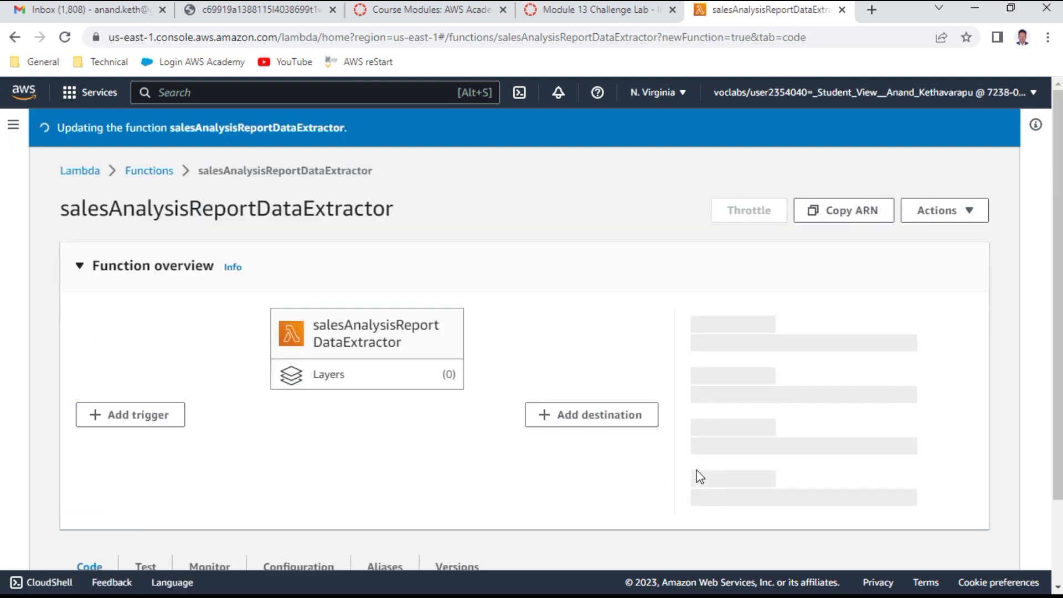
{"action": "left_click", "coordinate": [627, 13]}
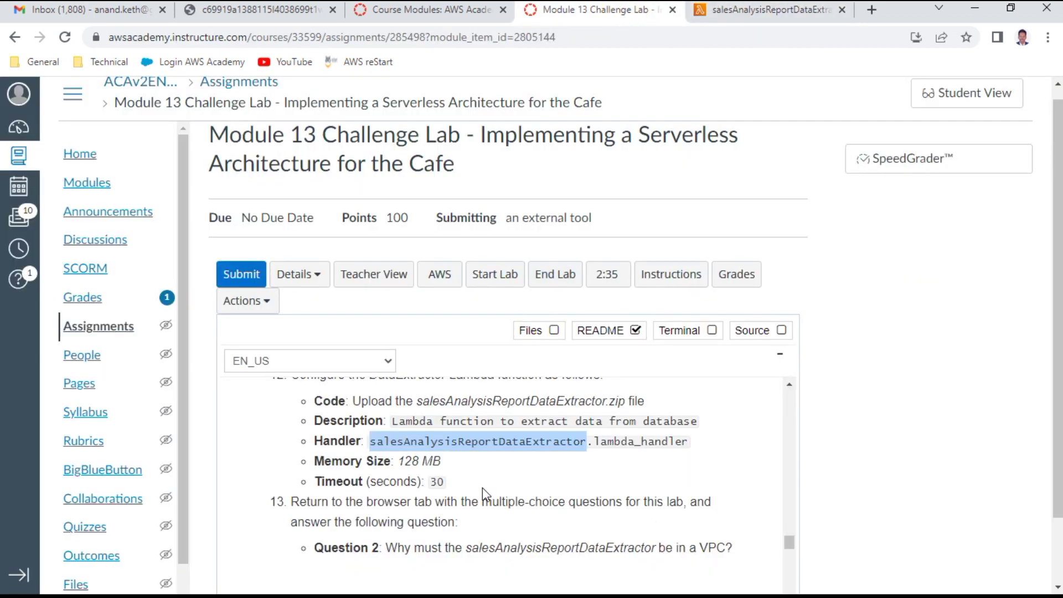
{"action": "scroll", "coordinate": [497, 448], "scroll_direction": "down", "scroll_amount": 2}
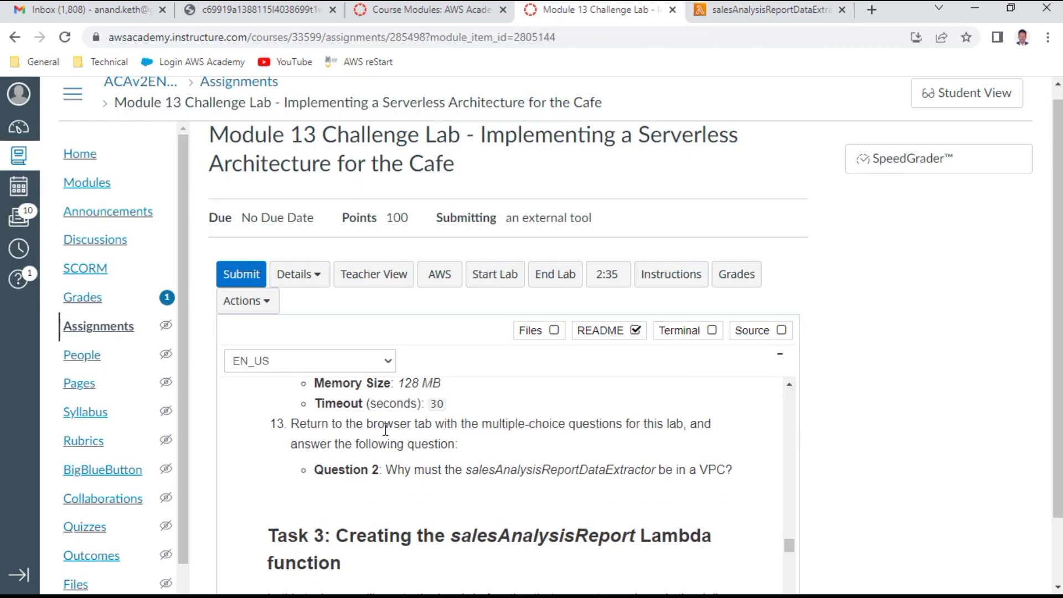
Step: Answer Question 2 with 'The Lambda function must be able to communicate with the RDS instance' and submit
{"action": "left_click_drag", "start_coordinate": [394, 425], "coordinate": [704, 423]}
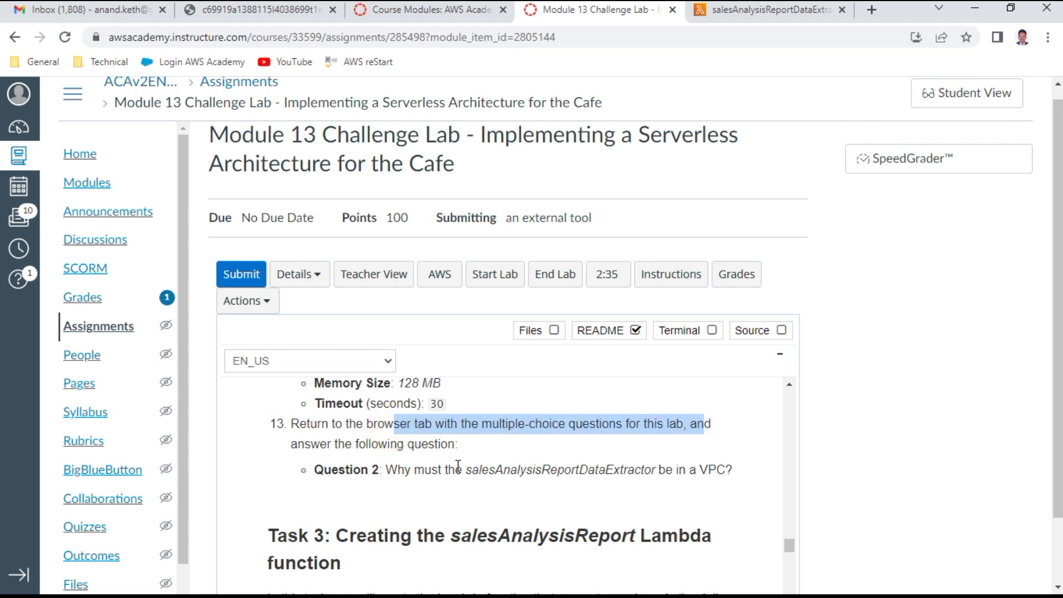
{"action": "left_click_drag", "start_coordinate": [424, 469], "coordinate": [709, 469]}
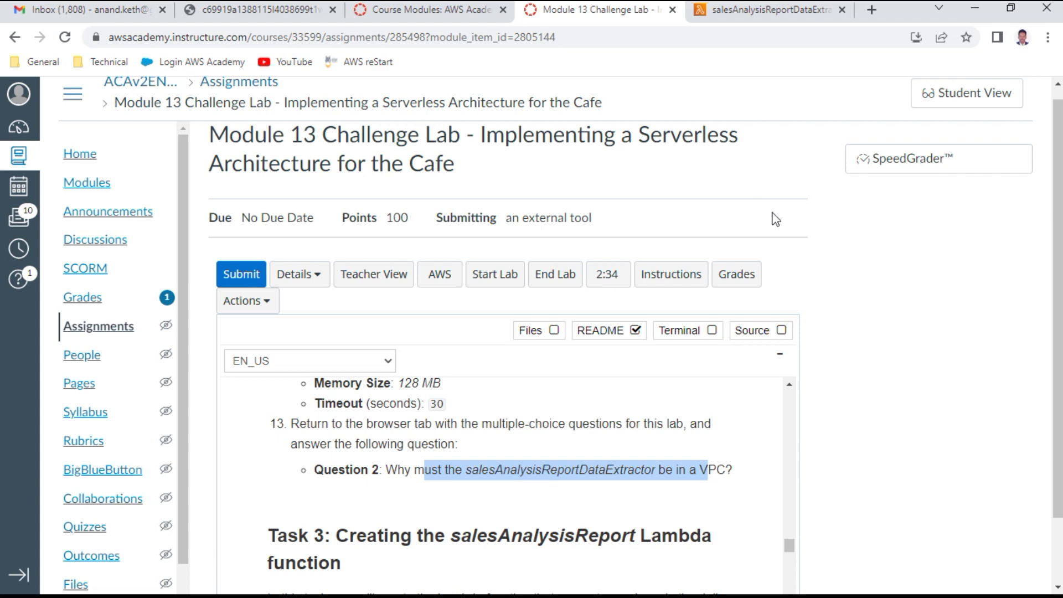
{"action": "left_click", "coordinate": [238, 13]}
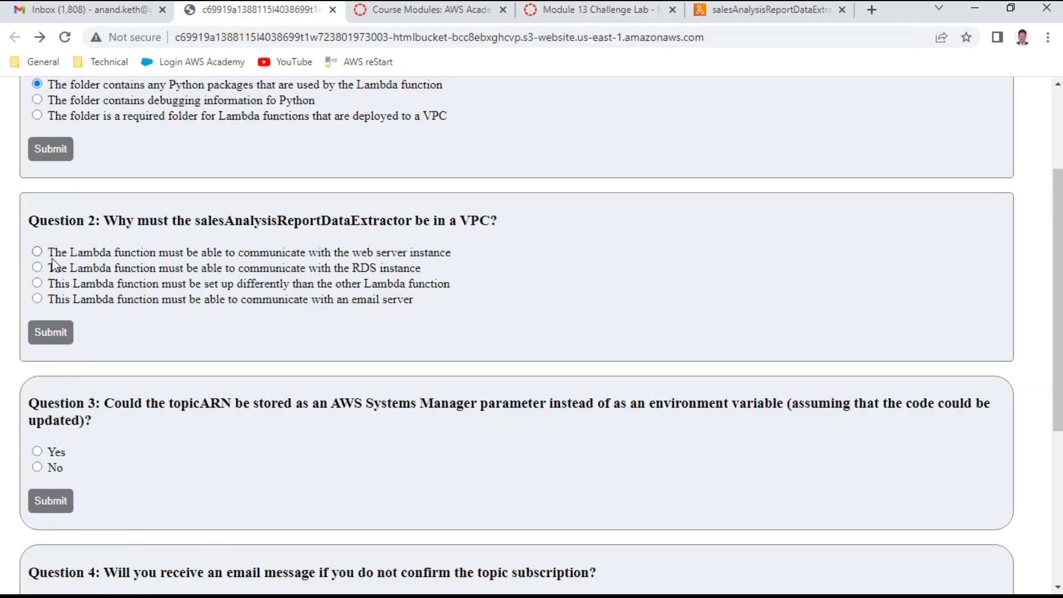
{"action": "left_click", "coordinate": [221, 268]}
{"action": "left_click", "coordinate": [51, 333]}
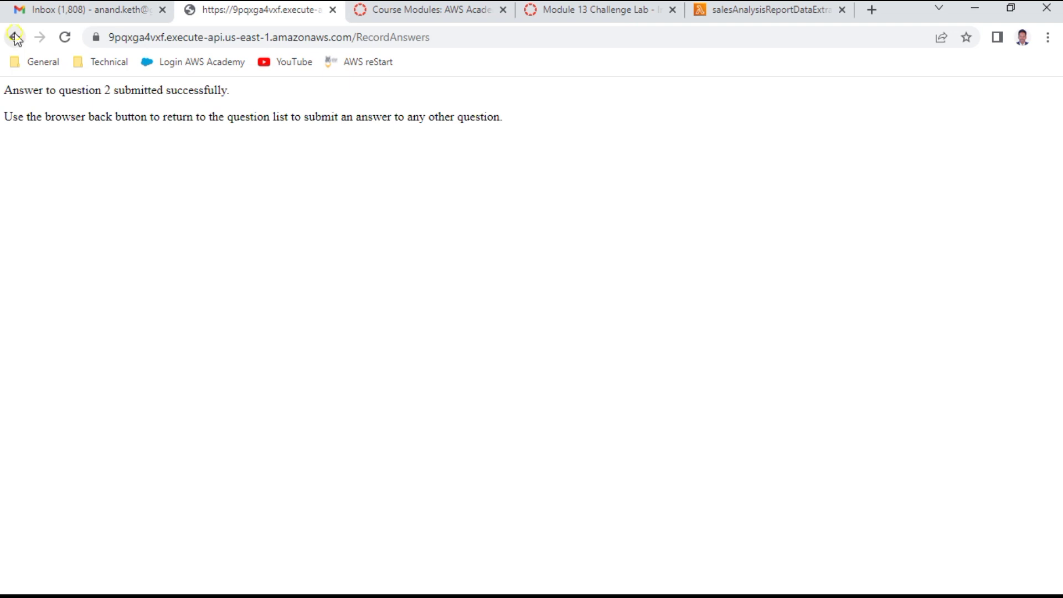
{"action": "left_click", "coordinate": [15, 37]}
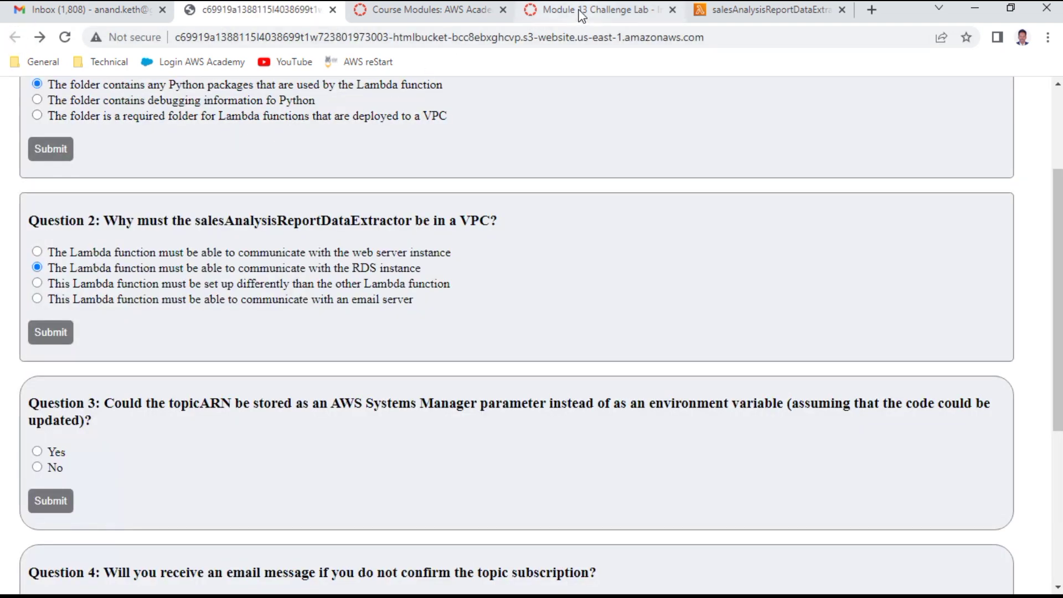
{"action": "left_click", "coordinate": [581, 11]}
Step: Copy the function name salesAnalysisReport from step 14 of the lab instructions
{"action": "scroll", "coordinate": [484, 359], "scroll_direction": "down", "scroll_amount": 2}
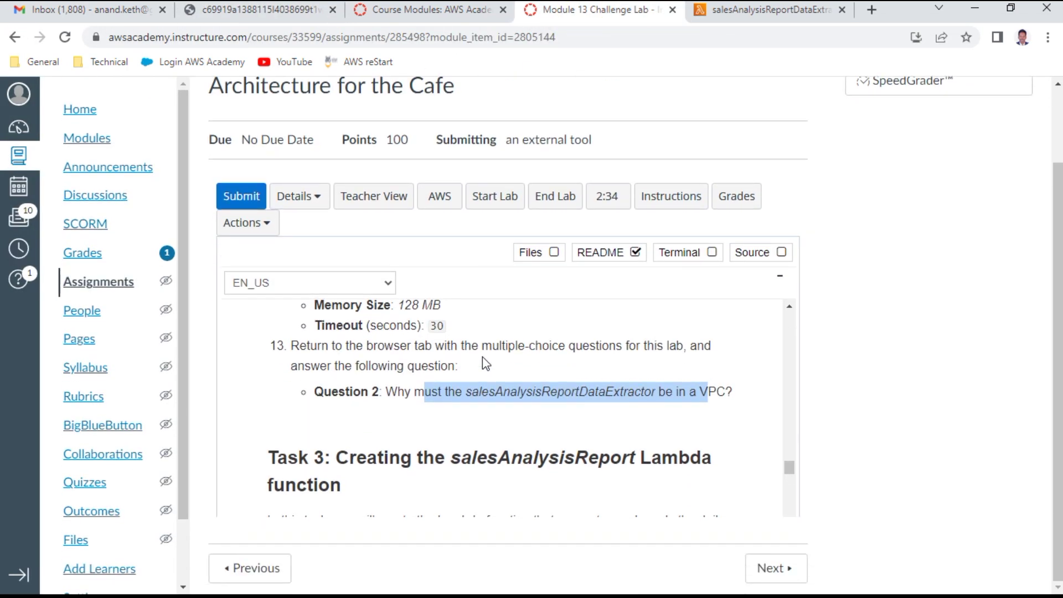
{"action": "scroll", "coordinate": [431, 360], "scroll_direction": "down", "scroll_amount": 3}
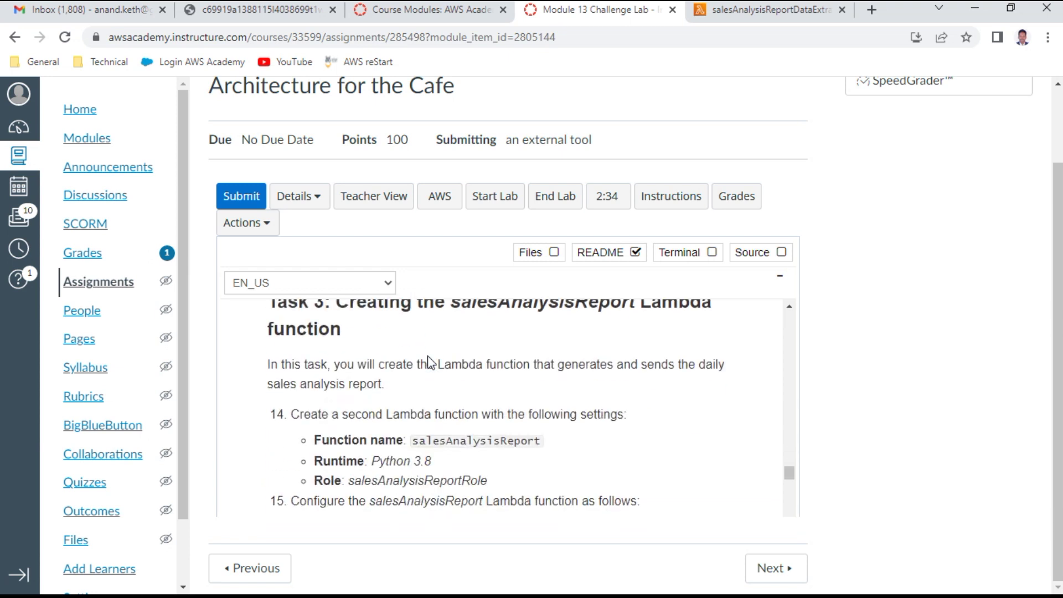
{"action": "scroll", "coordinate": [429, 359], "scroll_direction": "up", "scroll_amount": 2}
{"action": "scroll", "coordinate": [428, 357], "scroll_direction": "down", "scroll_amount": 1}
{"action": "left_click_drag", "start_coordinate": [393, 416], "coordinate": [627, 415]}
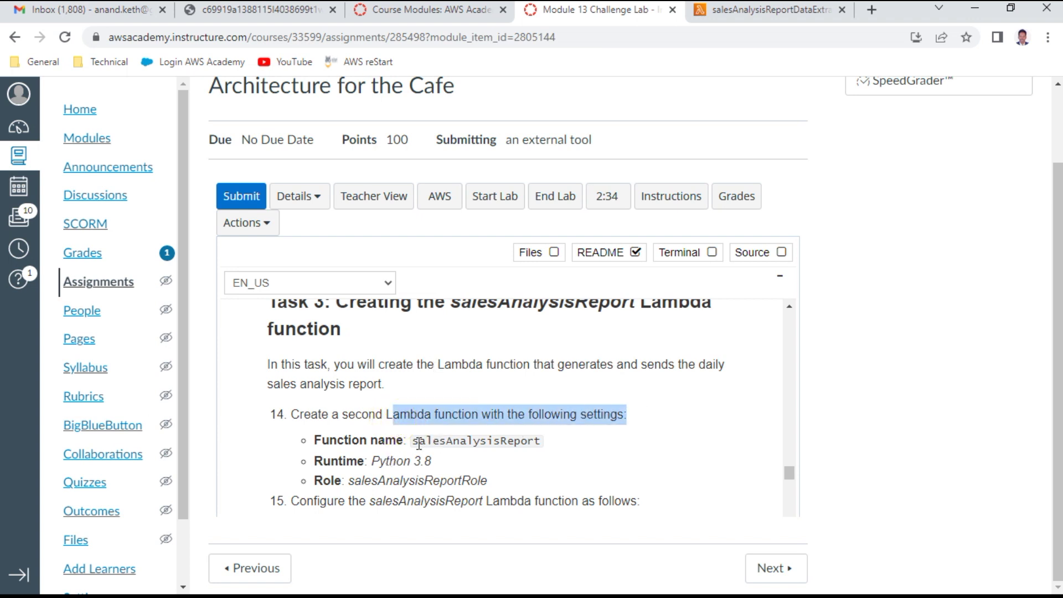
{"action": "left_click_drag", "start_coordinate": [413, 440], "coordinate": [514, 441]}
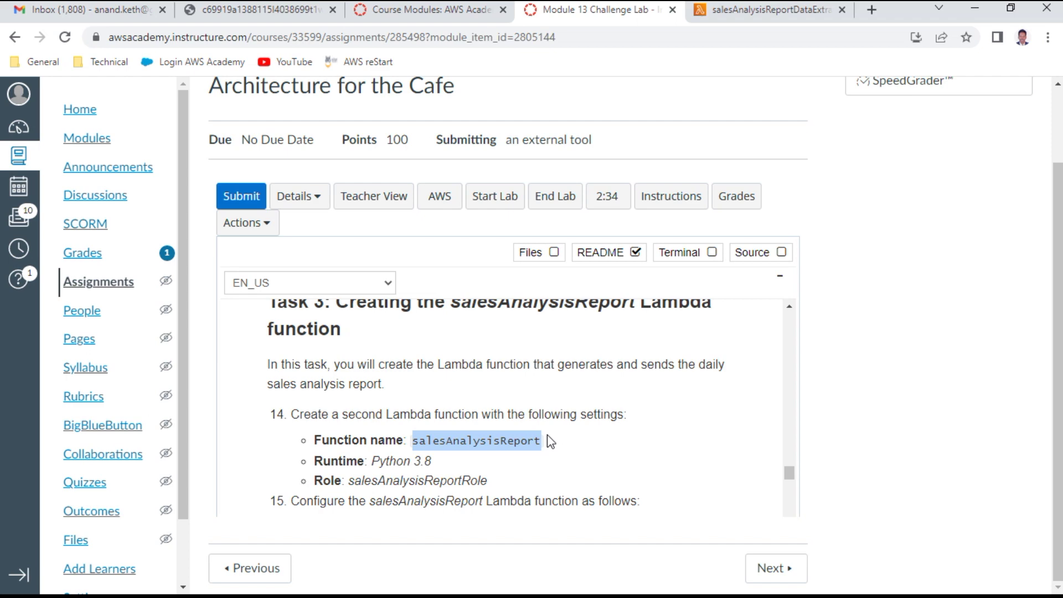
{"action": "right_click", "coordinate": [503, 441]}
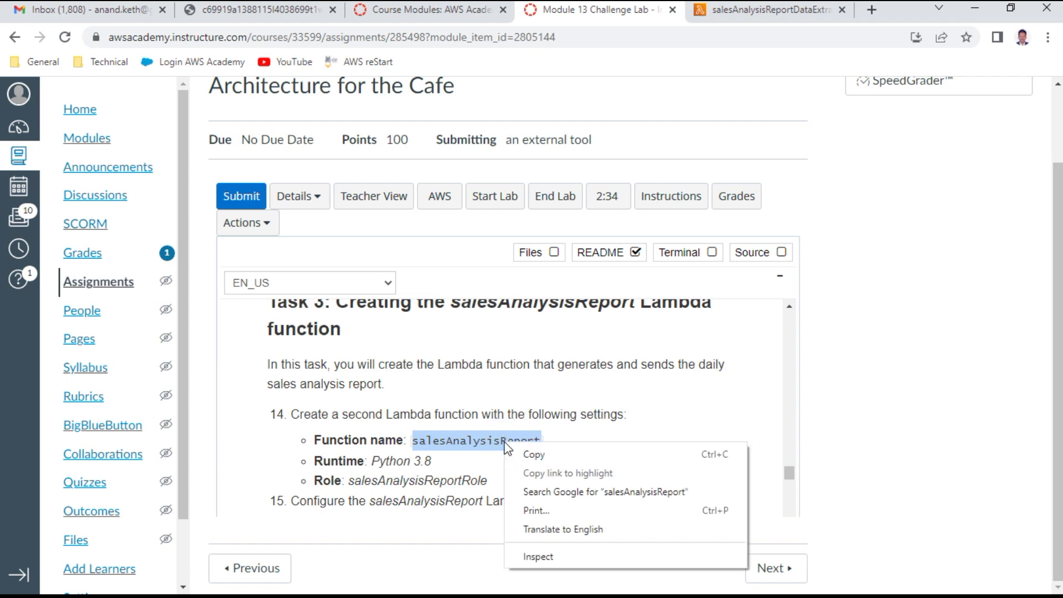
{"action": "left_click", "coordinate": [534, 454]}
Step: Start a new Lambda function named salesAnalysisReport with the Python 3.8 runtime
{"action": "left_click", "coordinate": [766, 10]}
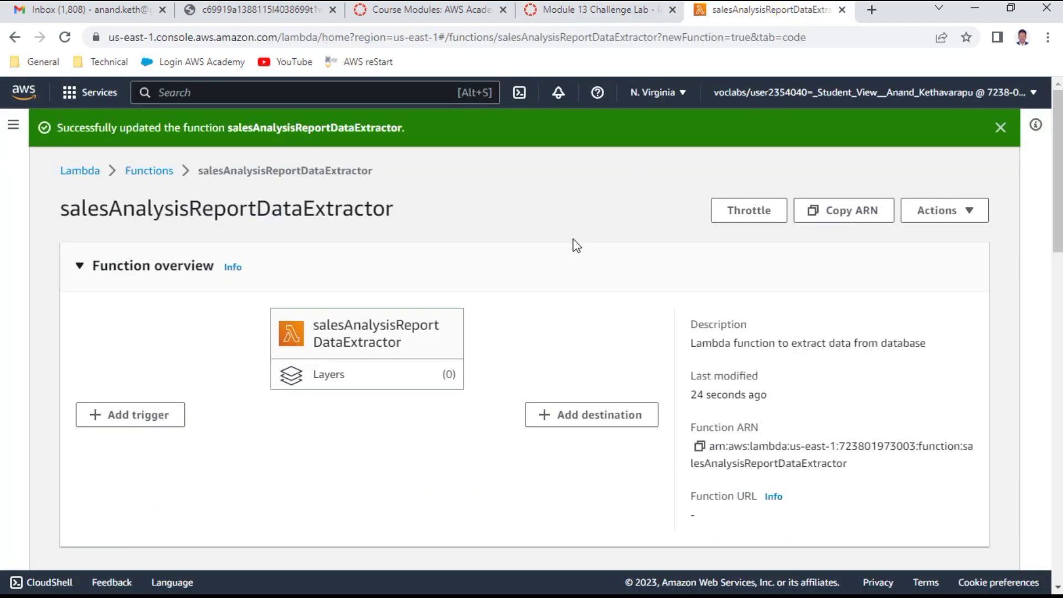
{"action": "left_click", "coordinate": [148, 171]}
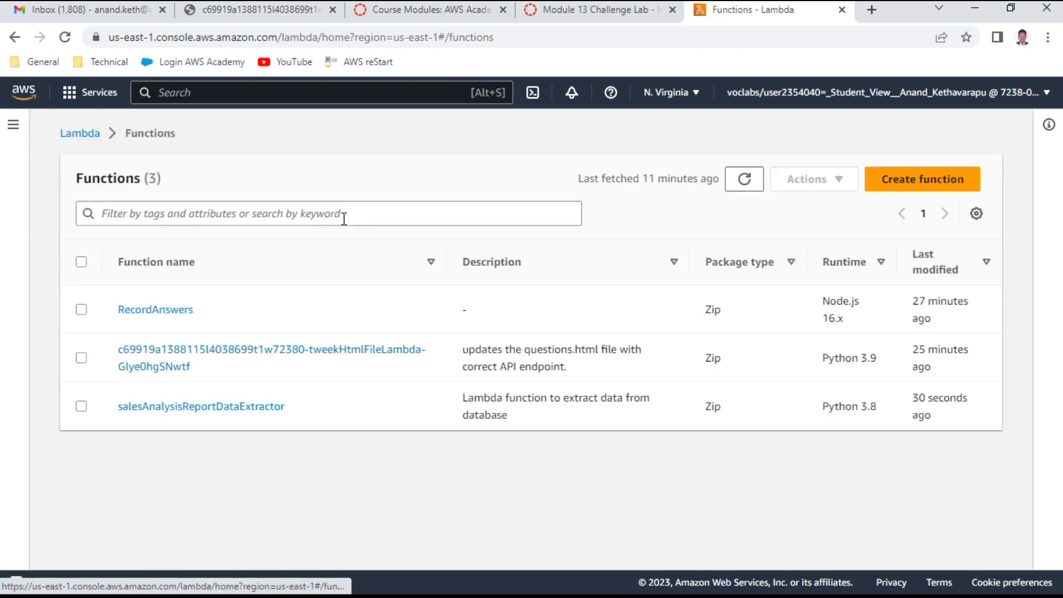
{"action": "left_click", "coordinate": [942, 179]}
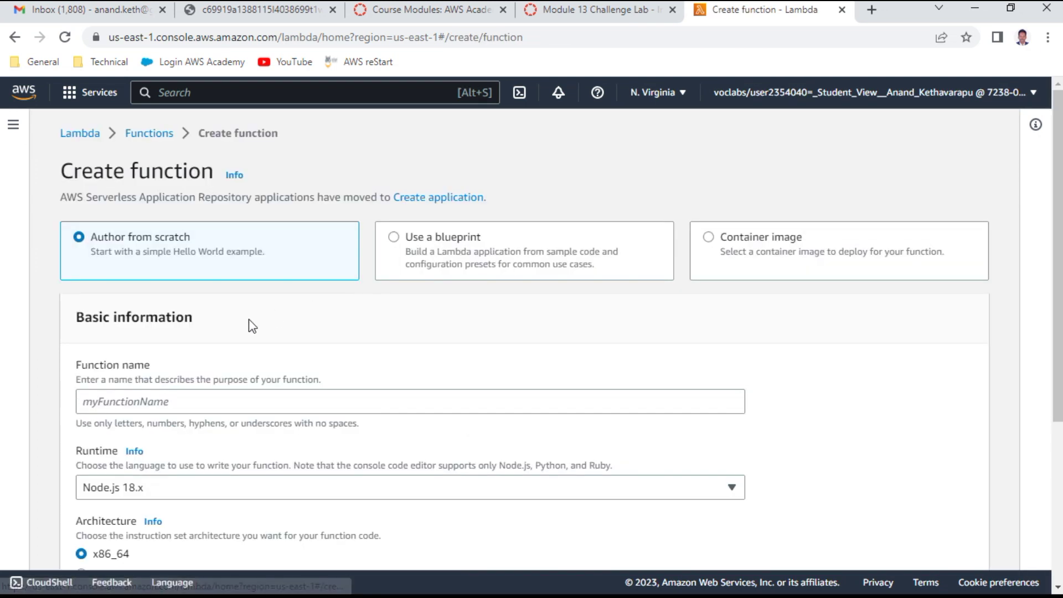
{"action": "left_click", "coordinate": [129, 399]}
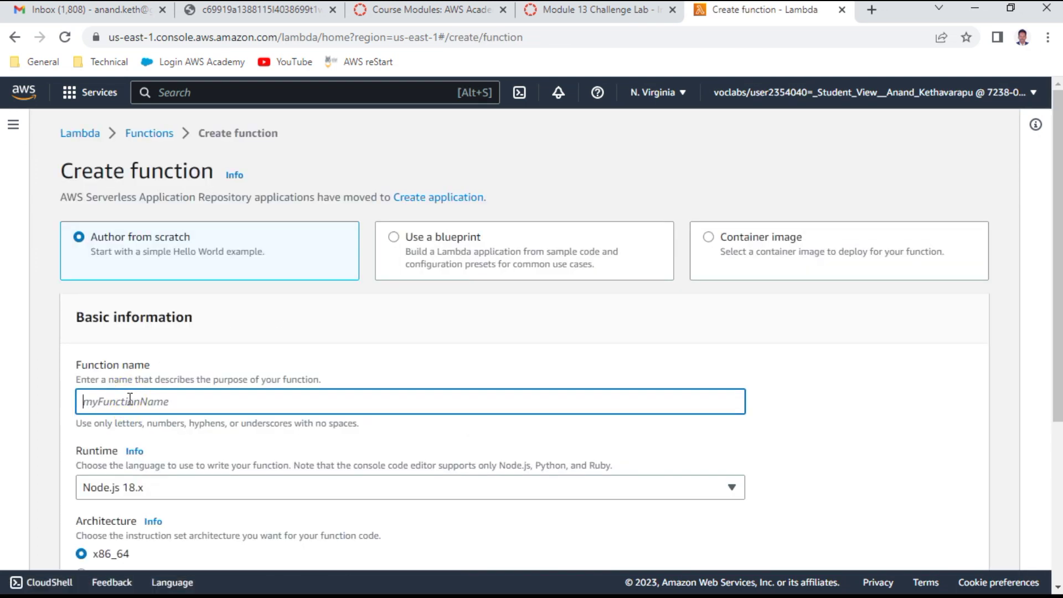
{"action": "key", "text": "ctrl+v"}
{"action": "scroll", "coordinate": [237, 379], "scroll_direction": "down", "scroll_amount": 3}
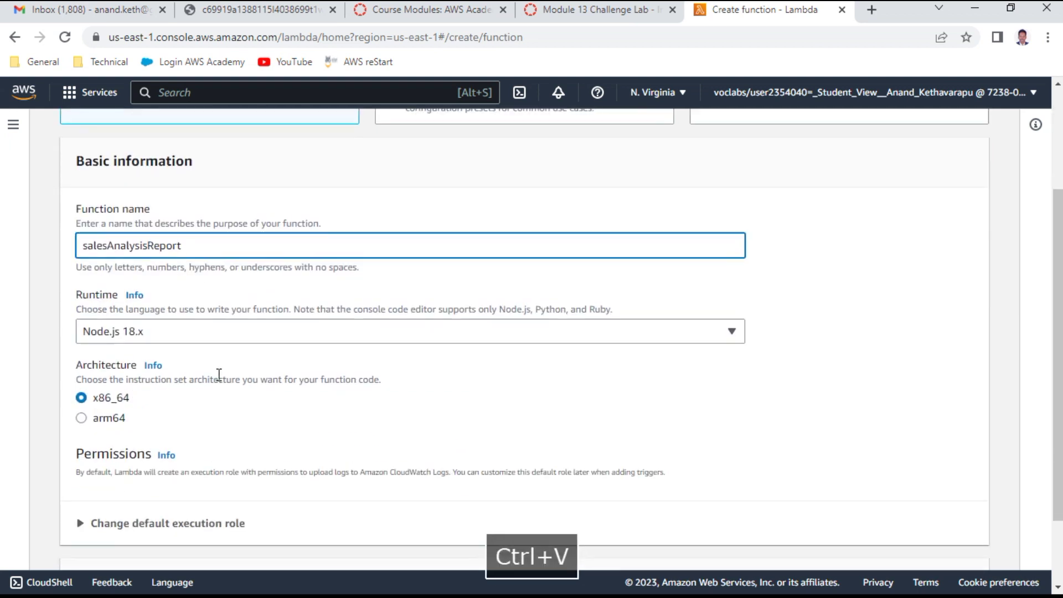
{"action": "left_click", "coordinate": [184, 333]}
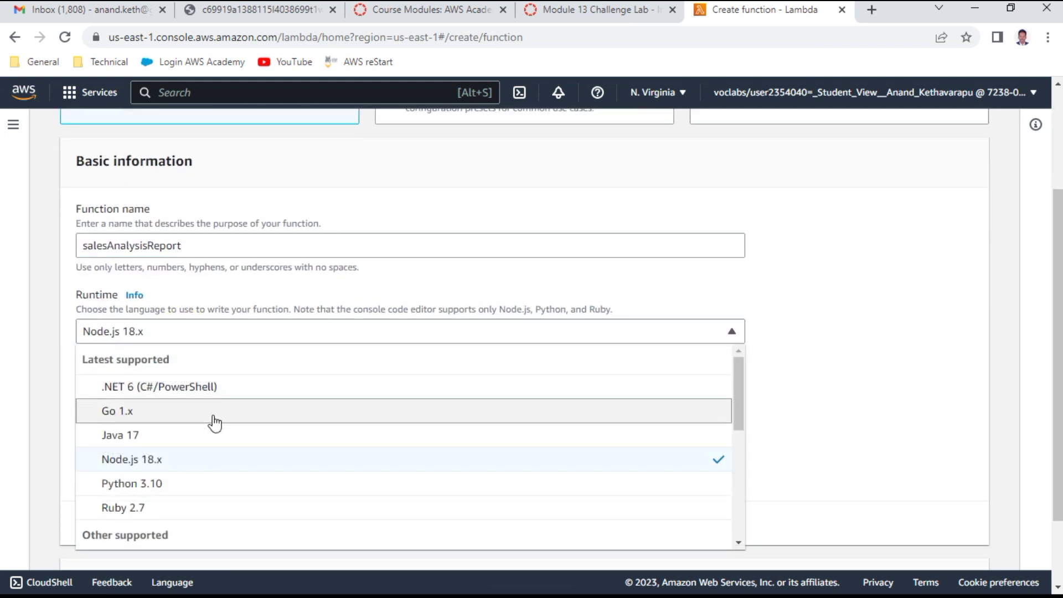
{"action": "scroll", "coordinate": [215, 422], "scroll_direction": "down", "scroll_amount": 3}
{"action": "scroll", "coordinate": [214, 426], "scroll_direction": "down", "scroll_amount": 3}
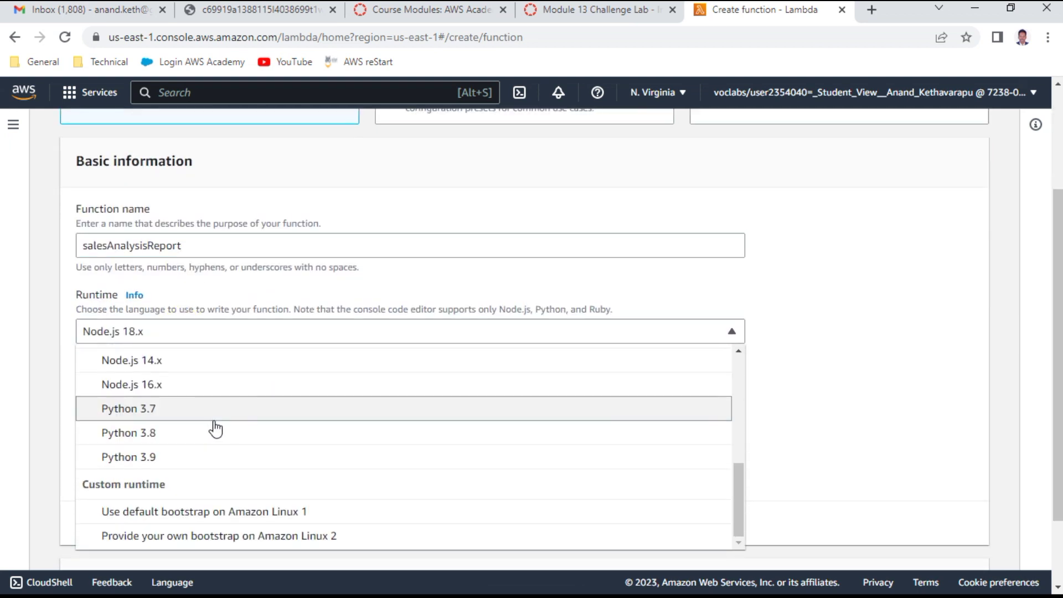
{"action": "left_click", "coordinate": [185, 431]}
Step: Use the existing execution role salesAnalysisReportRole for the function
{"action": "scroll", "coordinate": [396, 390], "scroll_direction": "down", "scroll_amount": 2}
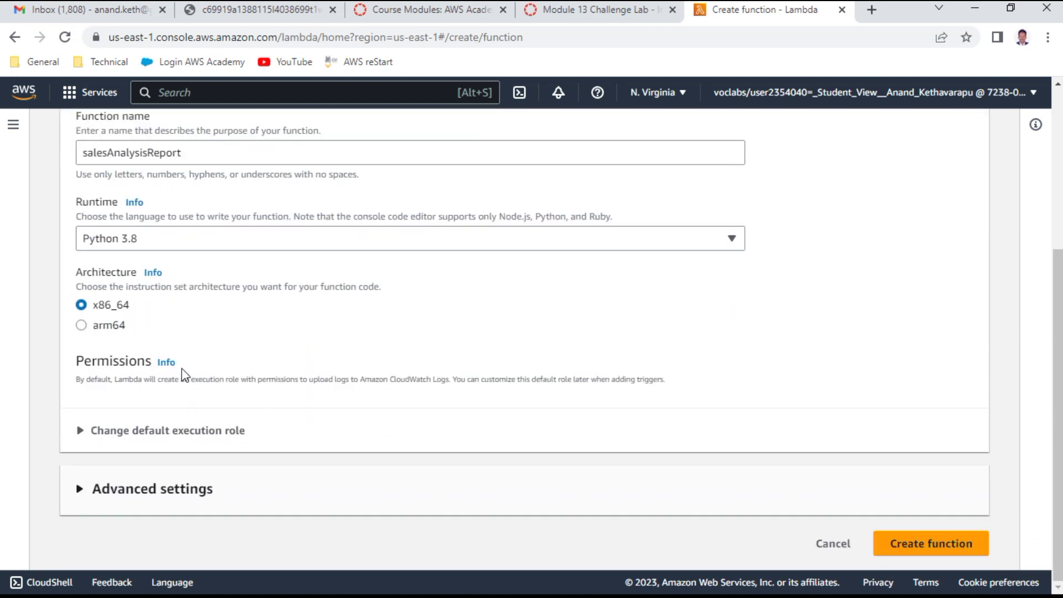
{"action": "left_click", "coordinate": [165, 432]}
{"action": "scroll", "coordinate": [289, 389], "scroll_direction": "down", "scroll_amount": 3}
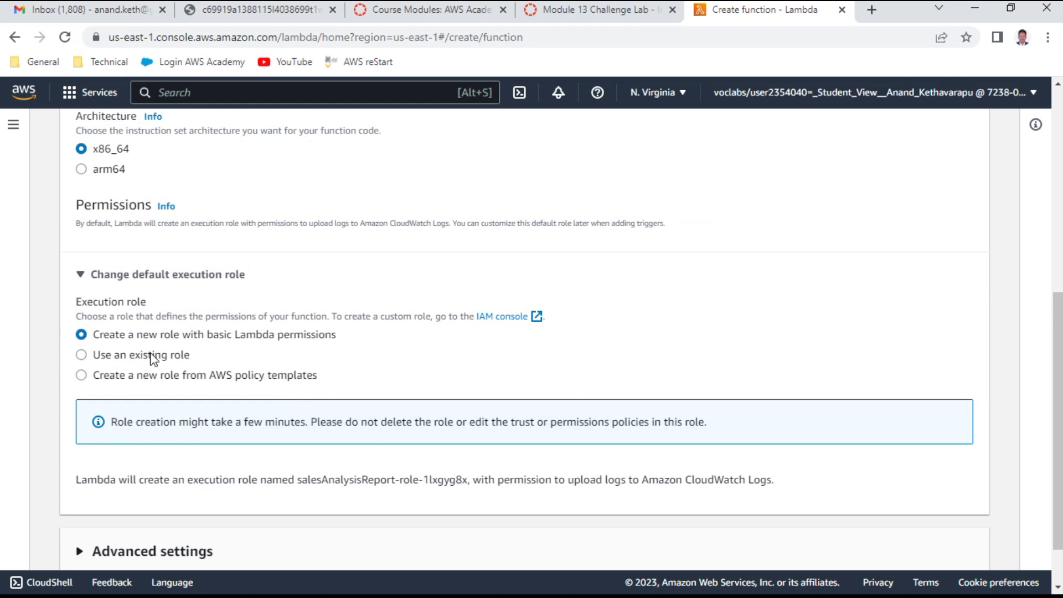
{"action": "left_click", "coordinate": [153, 356]}
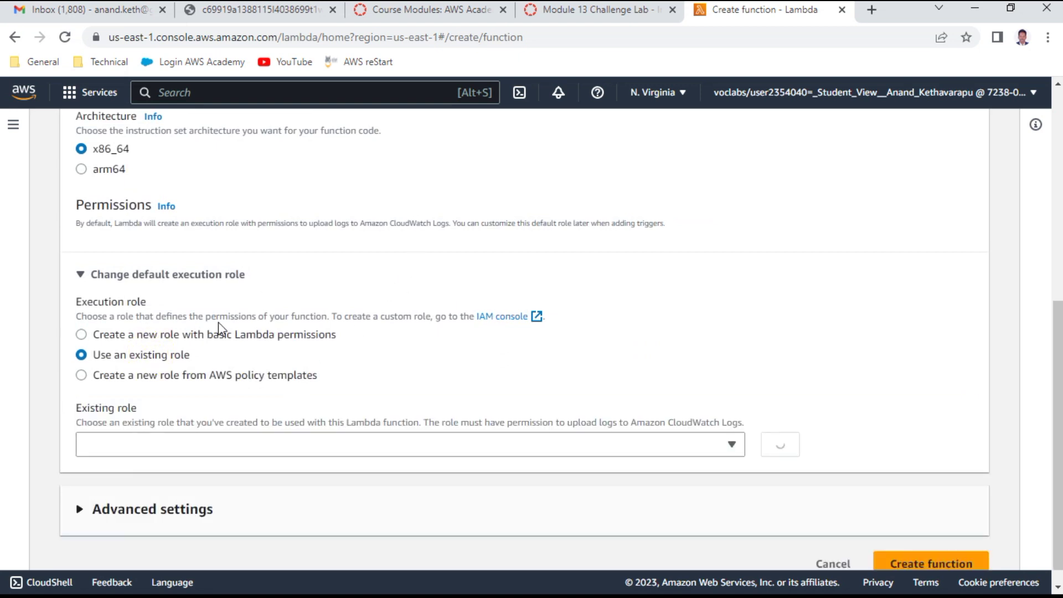
{"action": "left_click", "coordinate": [622, 15]}
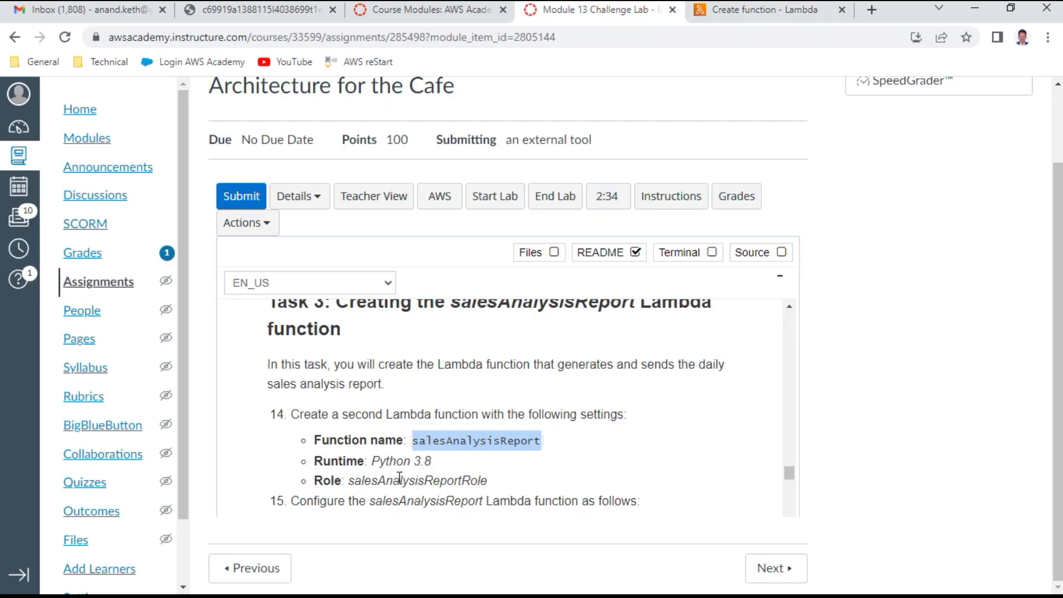
{"action": "left_click", "coordinate": [760, 10]}
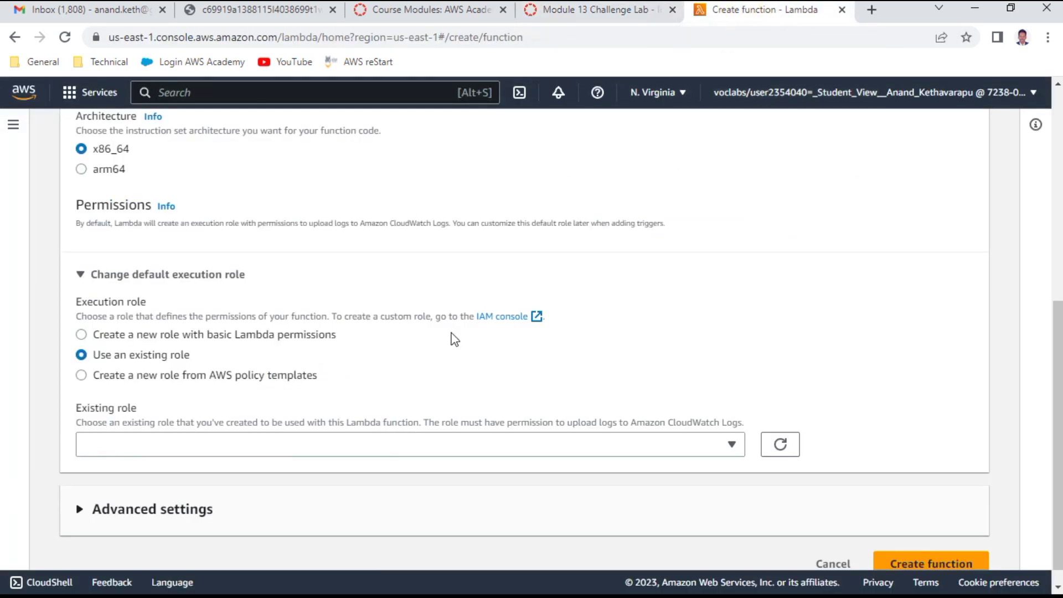
{"action": "left_click", "coordinate": [239, 424]}
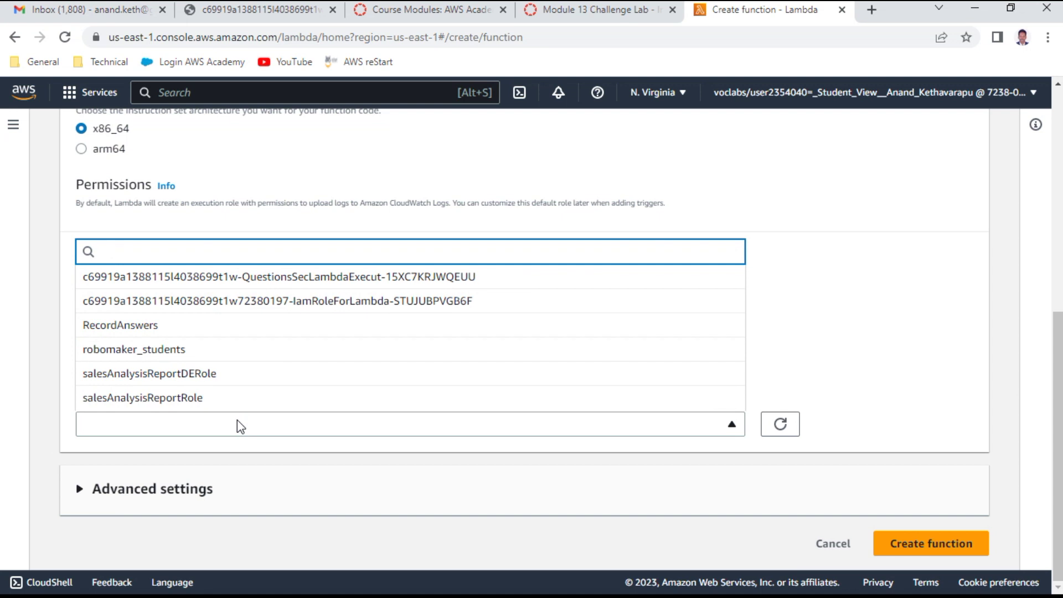
{"action": "left_click", "coordinate": [195, 398]}
{"action": "scroll", "coordinate": [421, 388], "scroll_direction": "down", "scroll_amount": 1}
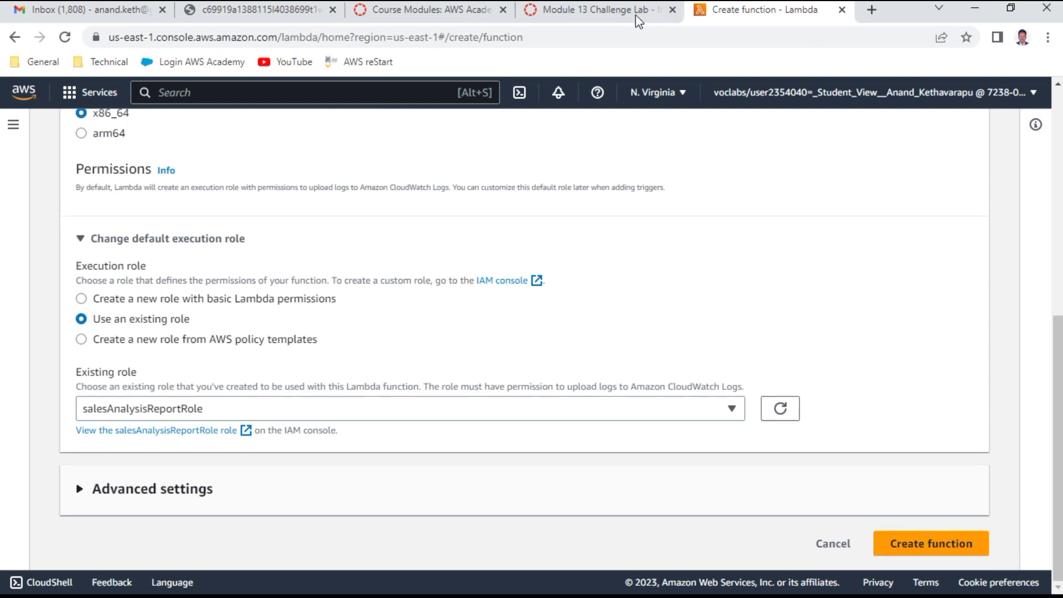
{"action": "left_click", "coordinate": [636, 17]}
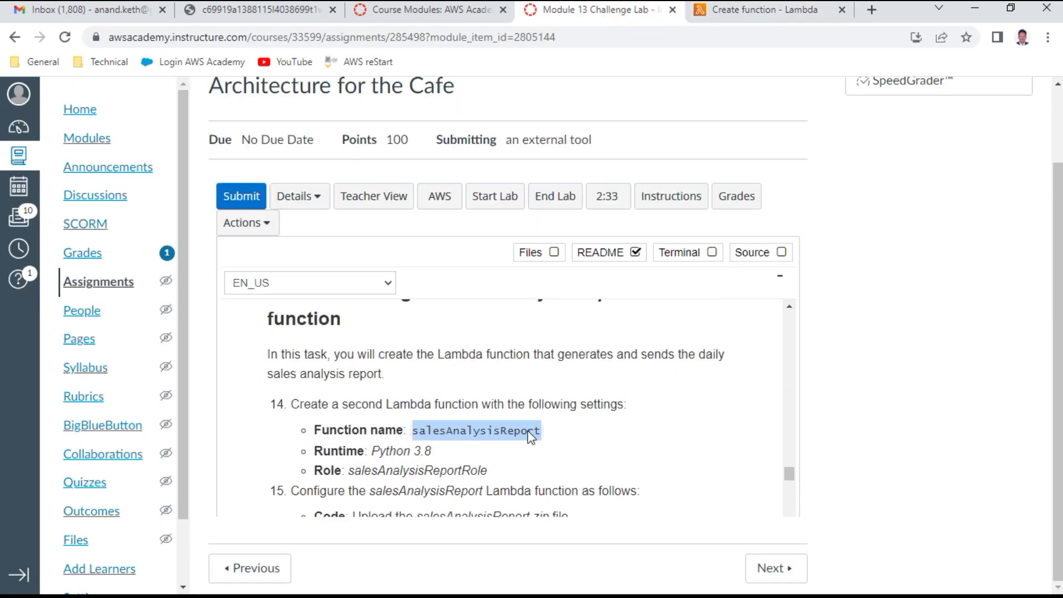
{"action": "scroll", "coordinate": [531, 437], "scroll_direction": "down", "scroll_amount": 1}
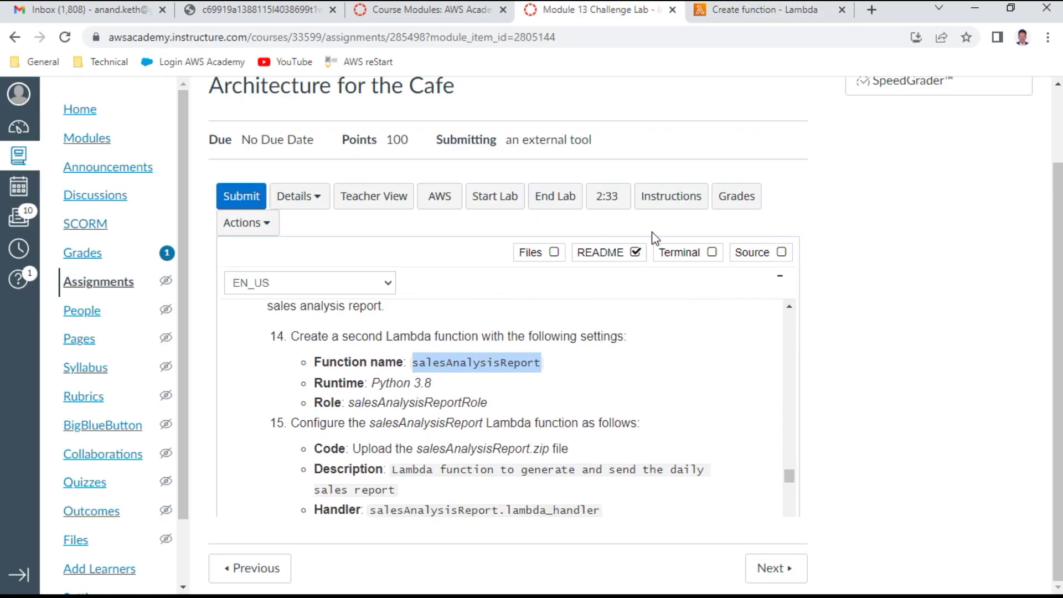
{"action": "left_click", "coordinate": [747, 17]}
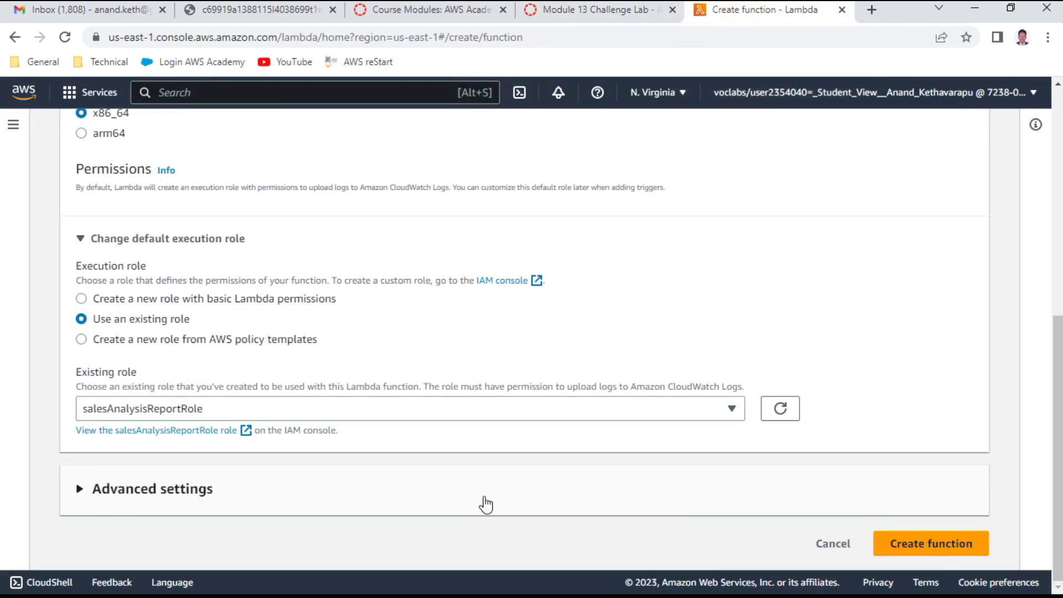
Step: Create the salesAnalysisReport function and find the zip upload step in the lab instructions
{"action": "left_click", "coordinate": [920, 548]}
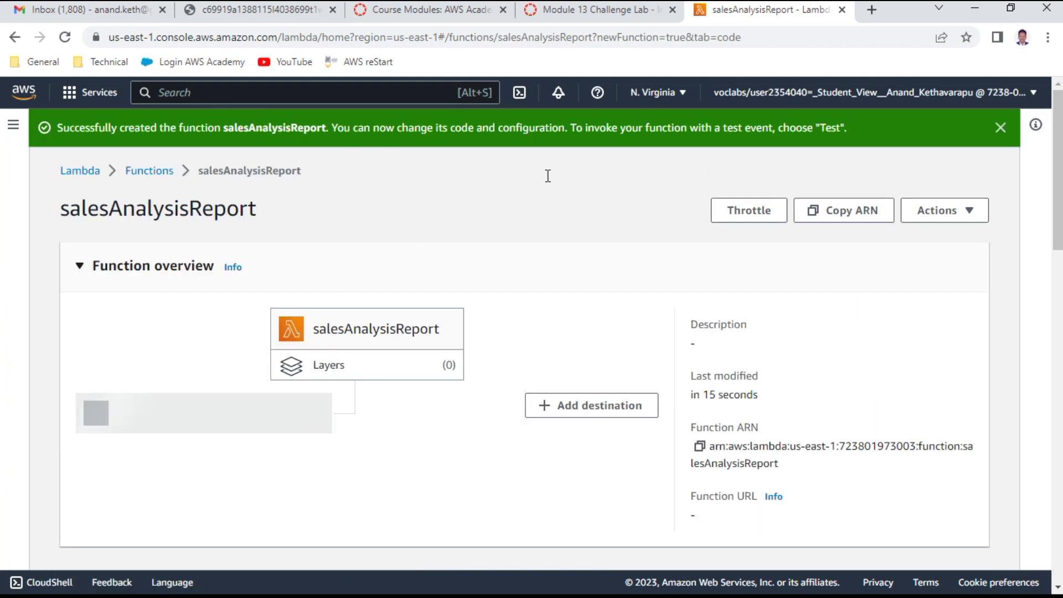
{"action": "scroll", "coordinate": [510, 233], "scroll_direction": "down", "scroll_amount": 5}
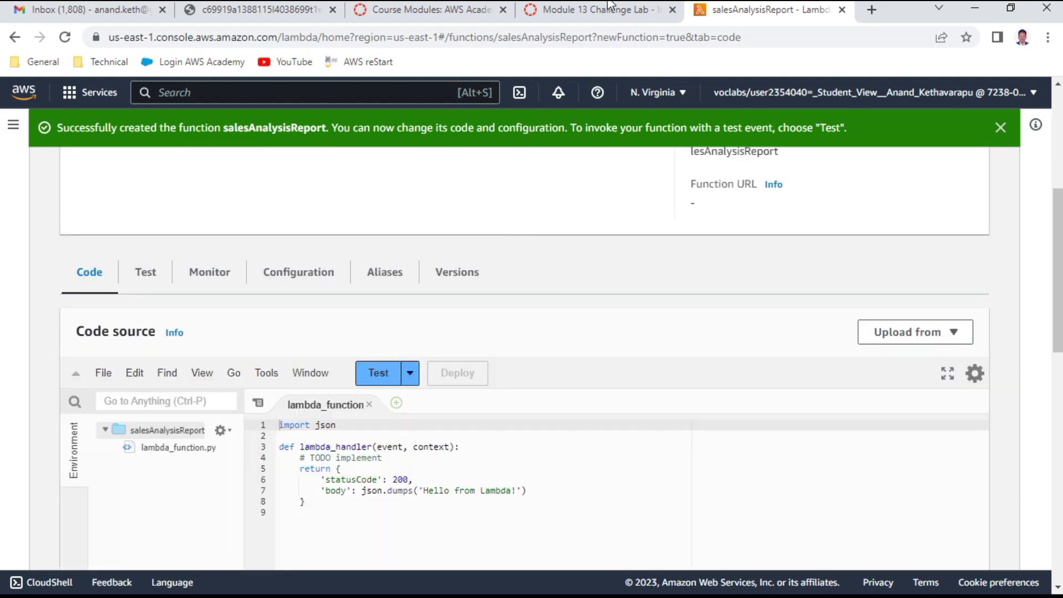
{"action": "left_click", "coordinate": [610, 8]}
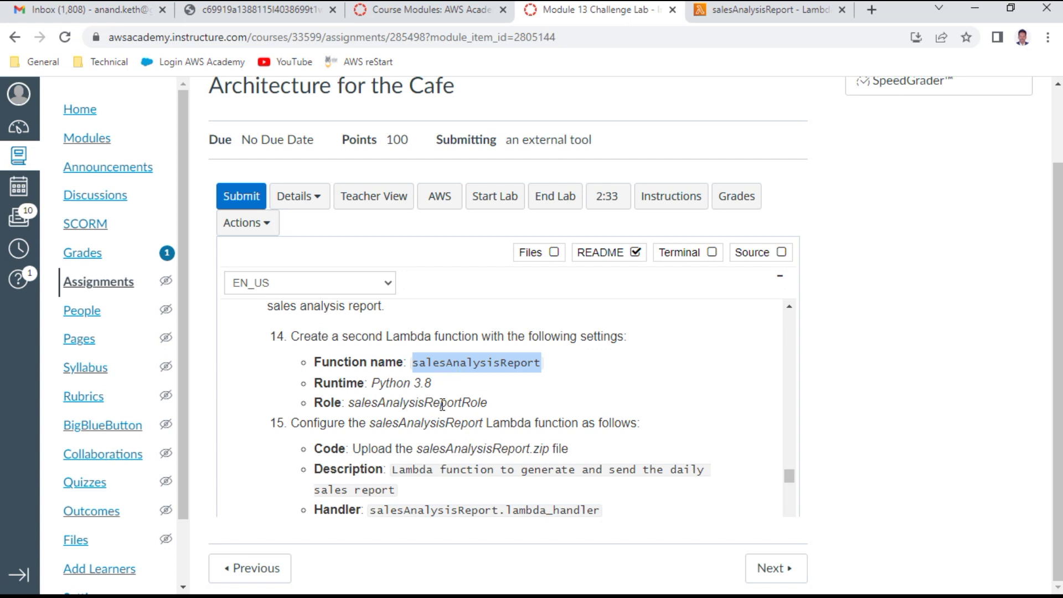
{"action": "scroll", "coordinate": [431, 438], "scroll_direction": "down", "scroll_amount": 2}
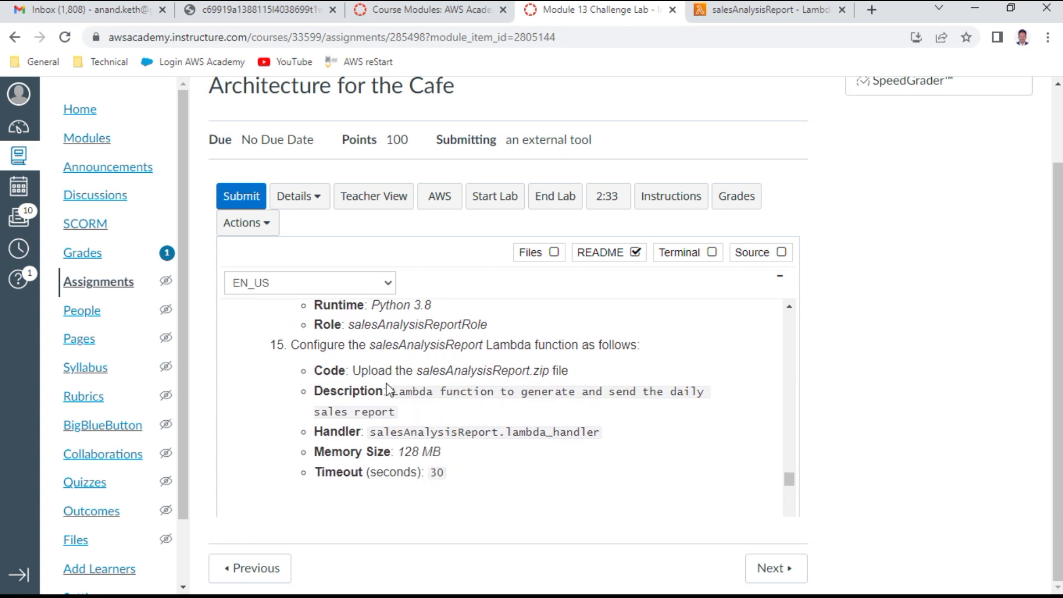
{"action": "left_click_drag", "start_coordinate": [374, 372], "coordinate": [554, 370]}
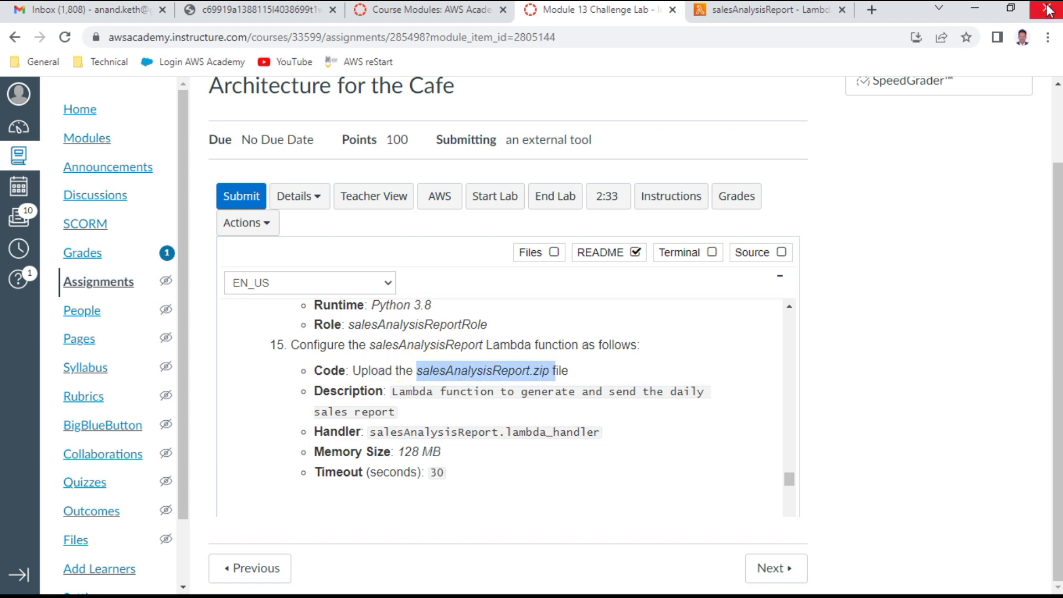
Step: Upload salesAnalysisReport.zip as the function code, save it, and open the Configuration tab
{"action": "left_click", "coordinate": [789, 17]}
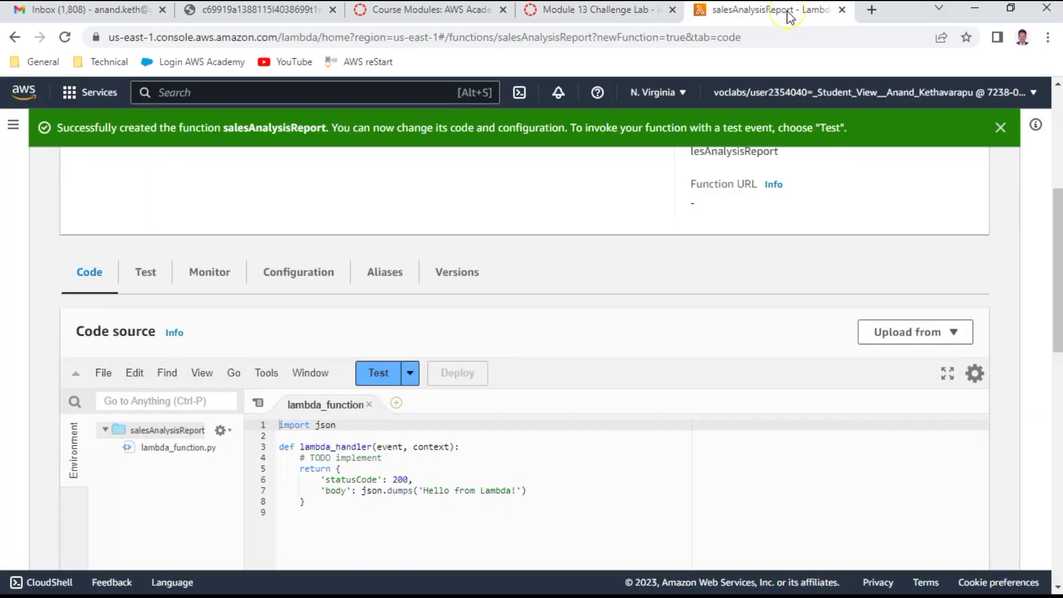
{"action": "left_click", "coordinate": [906, 332]}
{"action": "left_click", "coordinate": [901, 360]}
{"action": "left_click", "coordinate": [281, 358]}
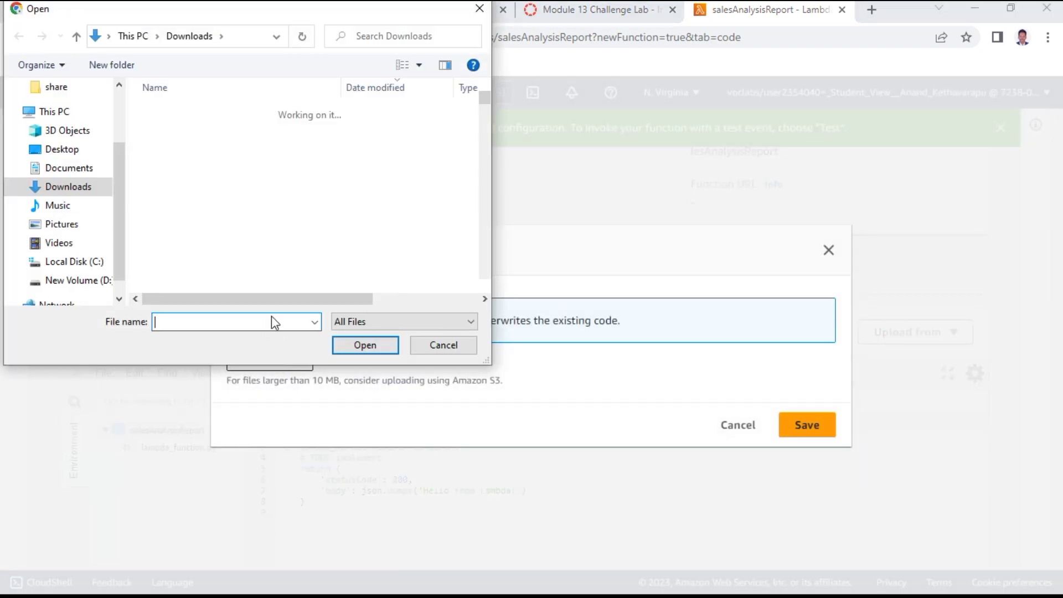
{"action": "double_click", "coordinate": [212, 138]}
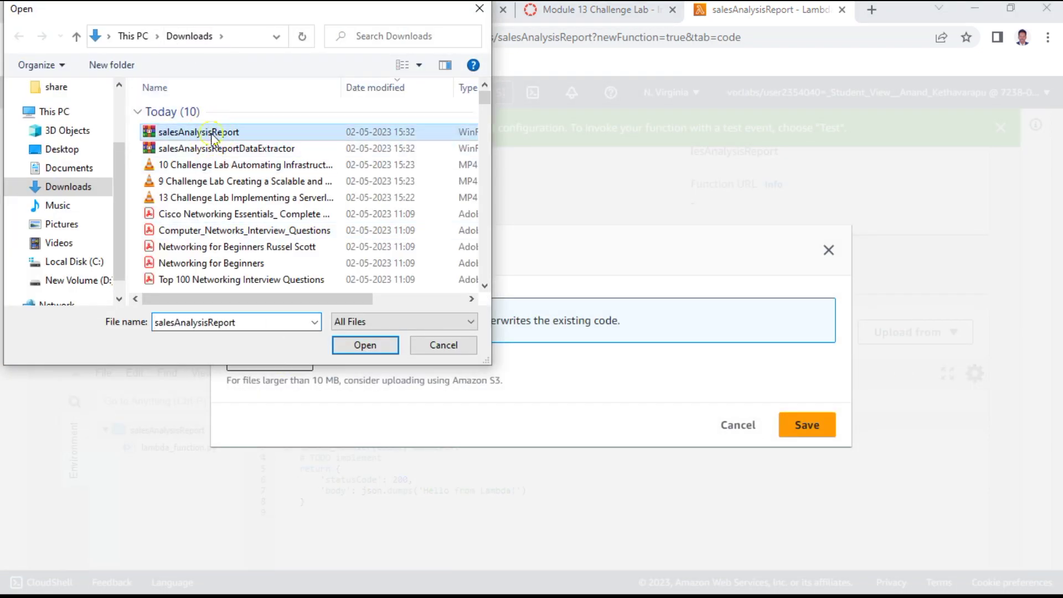
{"action": "left_click", "coordinate": [808, 426]}
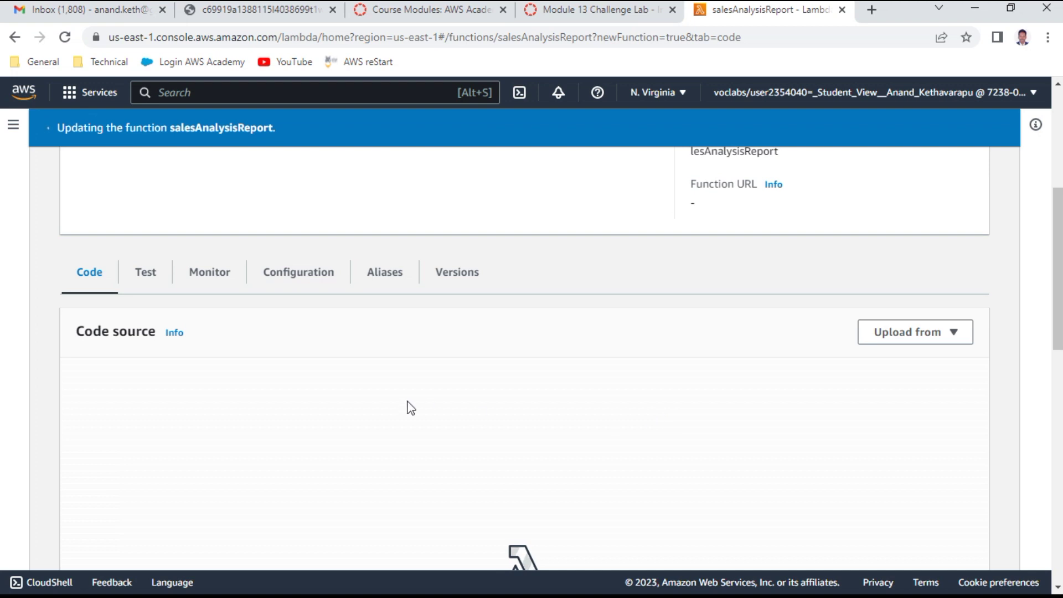
{"action": "left_click", "coordinate": [317, 279]}
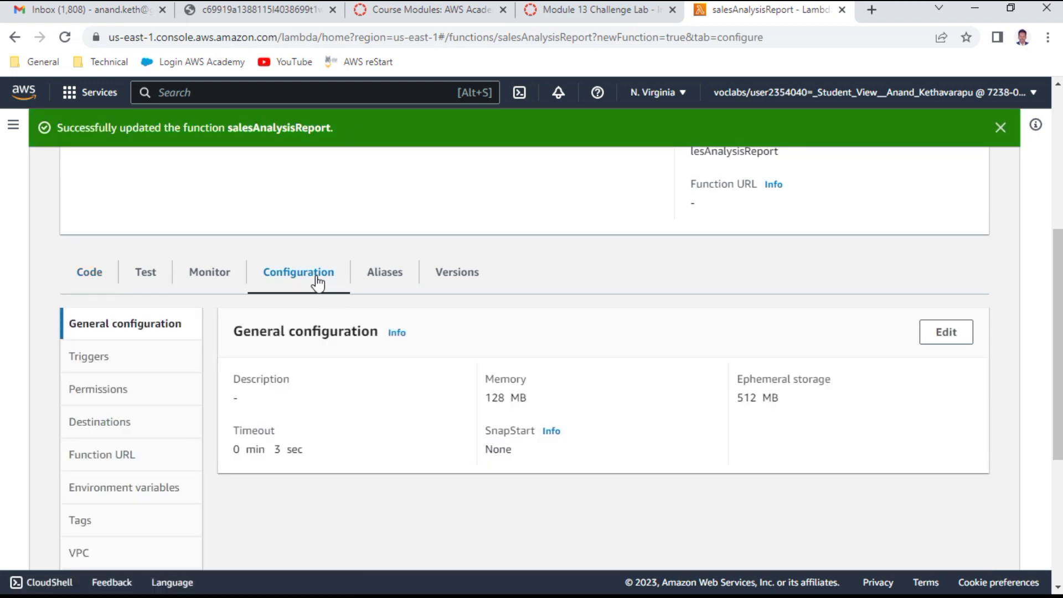
Step: Set the description to 'Lambda function to generate and send the daily sales report'
{"action": "left_click", "coordinate": [958, 332]}
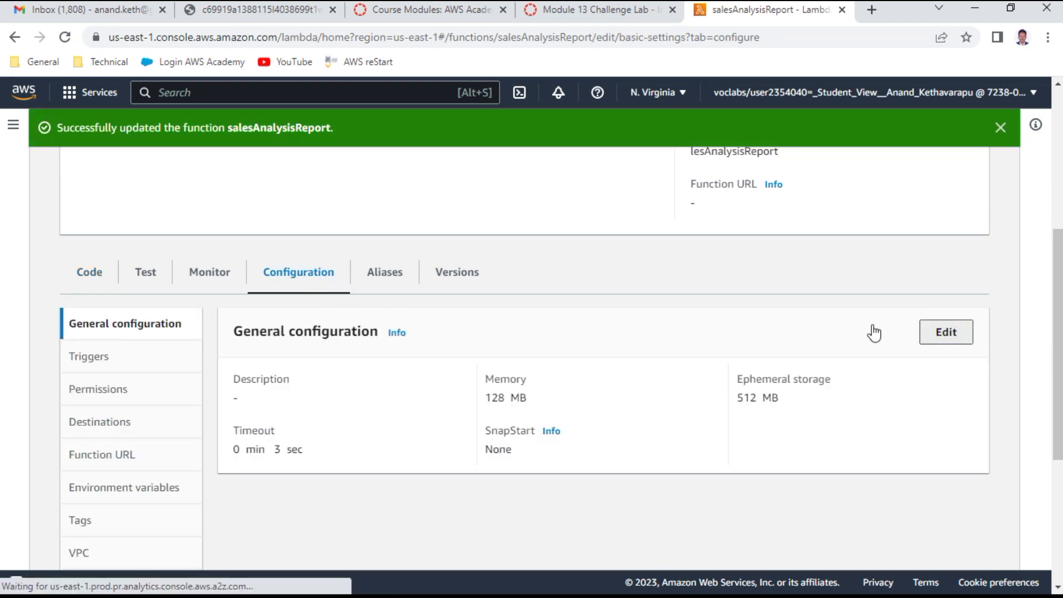
{"action": "left_click", "coordinate": [201, 301]}
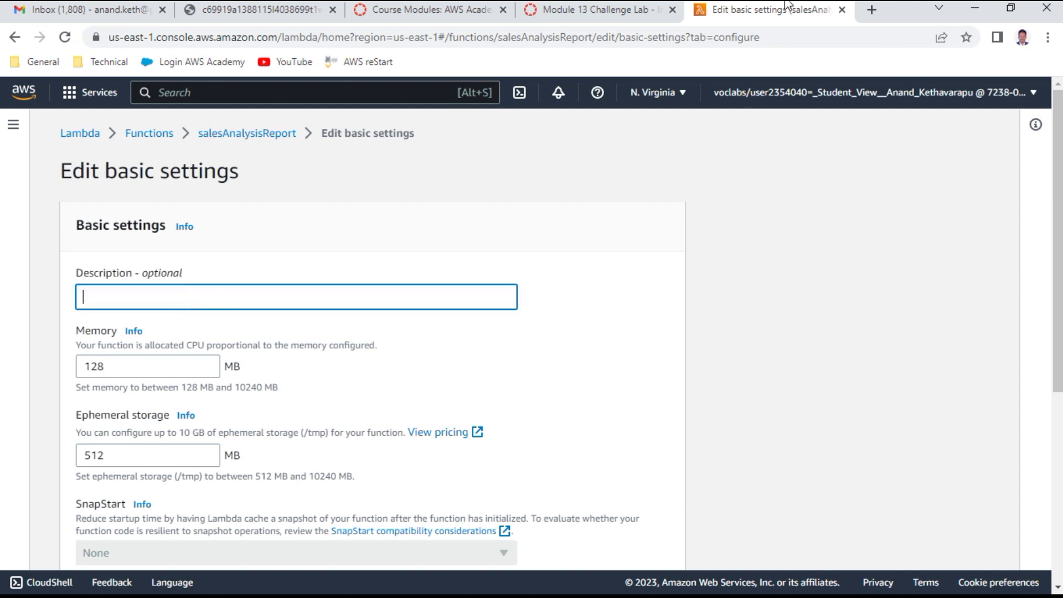
{"action": "left_click", "coordinate": [595, 18]}
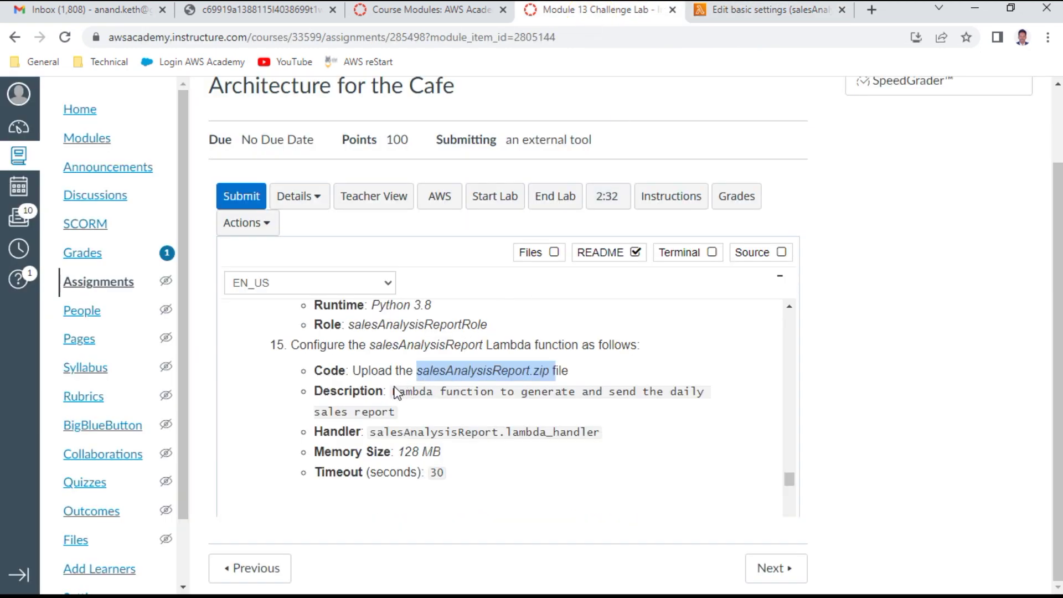
{"action": "left_click_drag", "start_coordinate": [394, 390], "coordinate": [400, 420]}
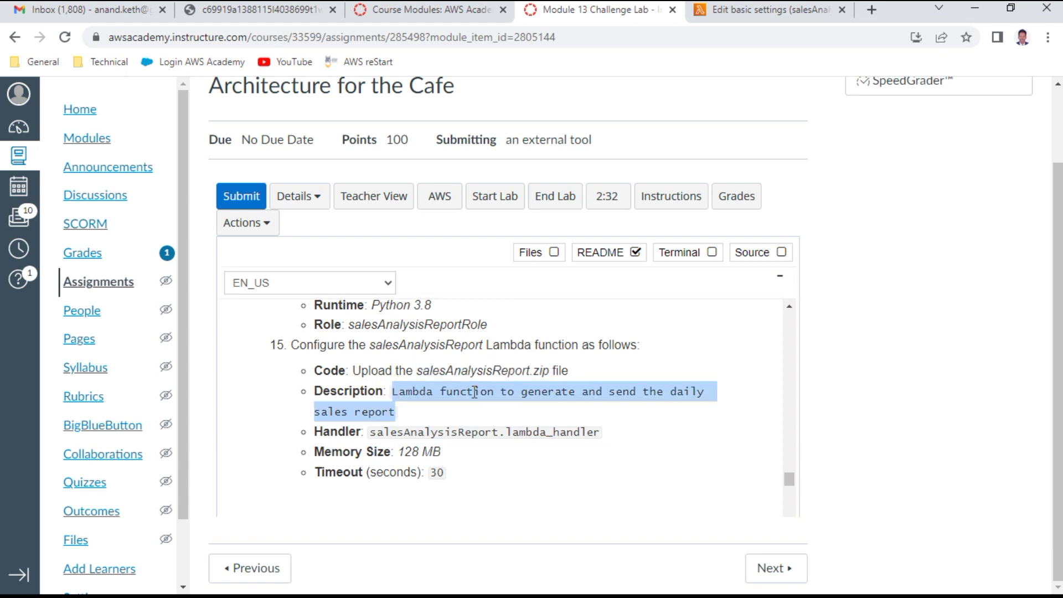
{"action": "key", "text": "ctrl+c"}
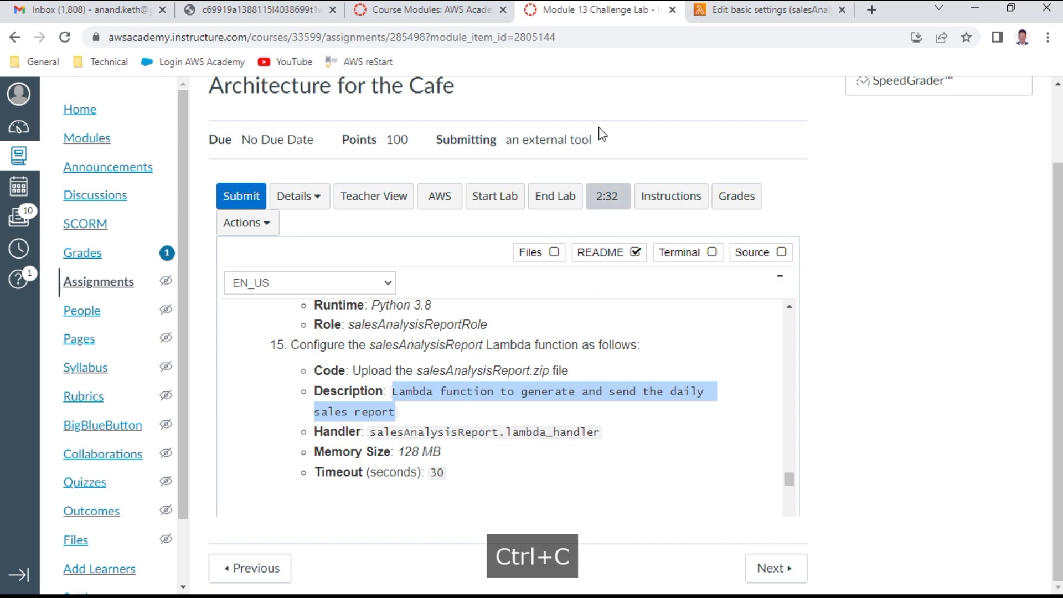
{"action": "left_click", "coordinate": [742, 10]}
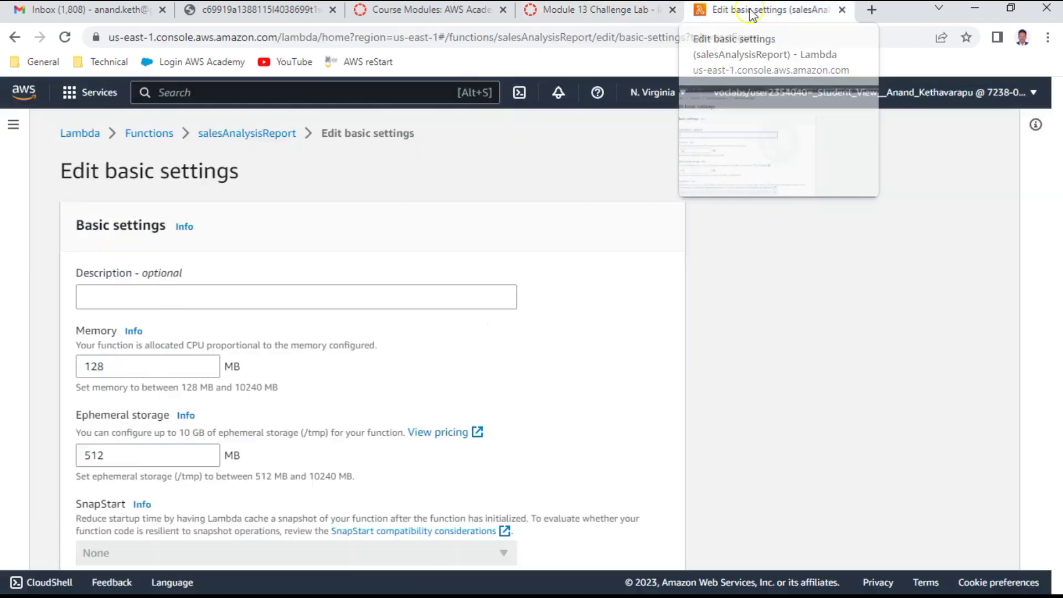
{"action": "key", "text": "ctrl+v"}
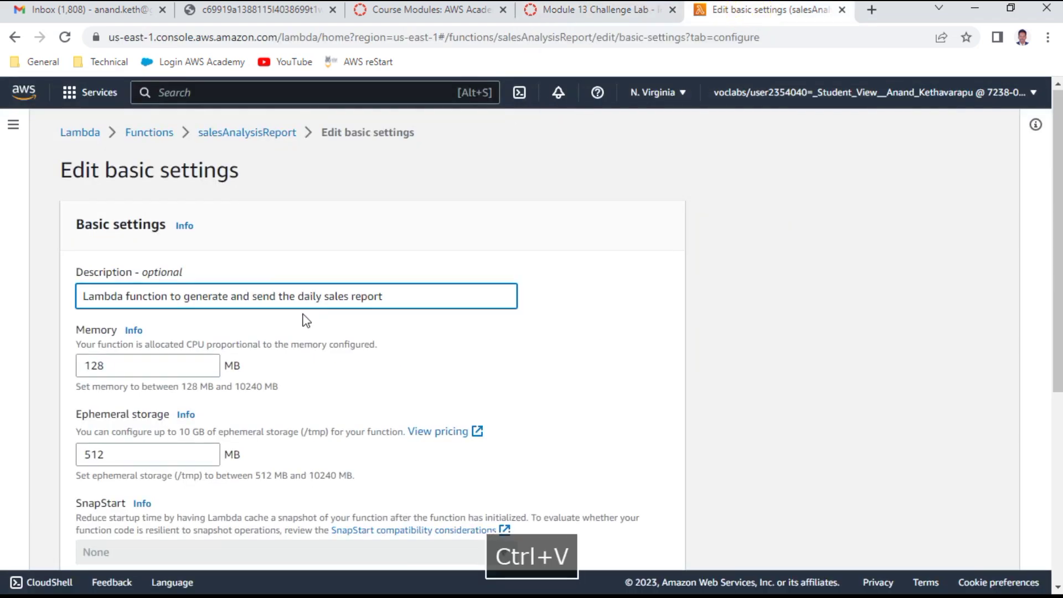
Step: Set the timeout to 30 seconds and save the general configuration
{"action": "scroll", "coordinate": [305, 316], "scroll_direction": "down", "scroll_amount": 3}
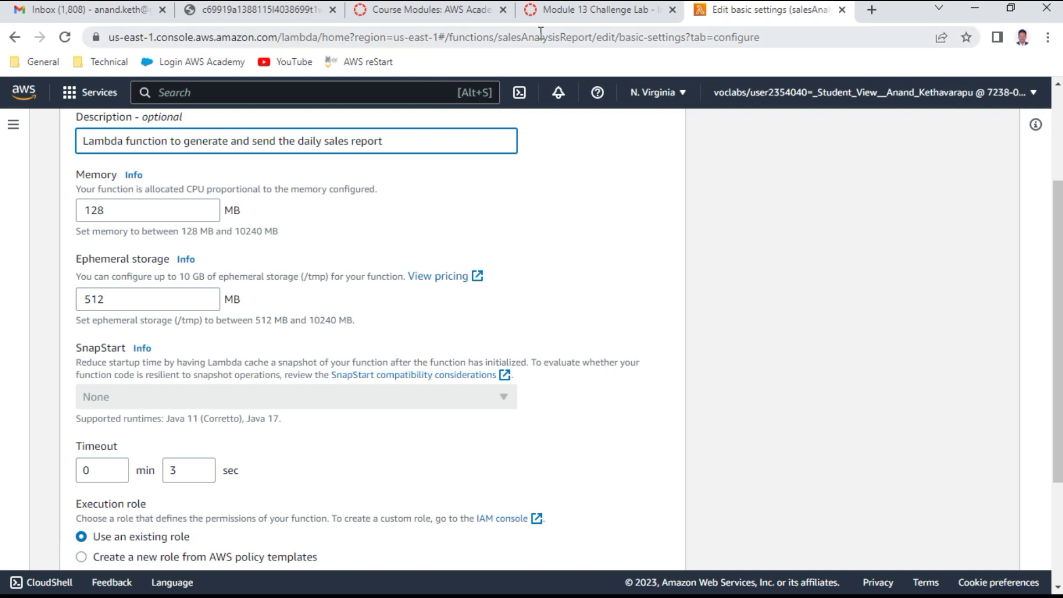
{"action": "left_click", "coordinate": [602, 15]}
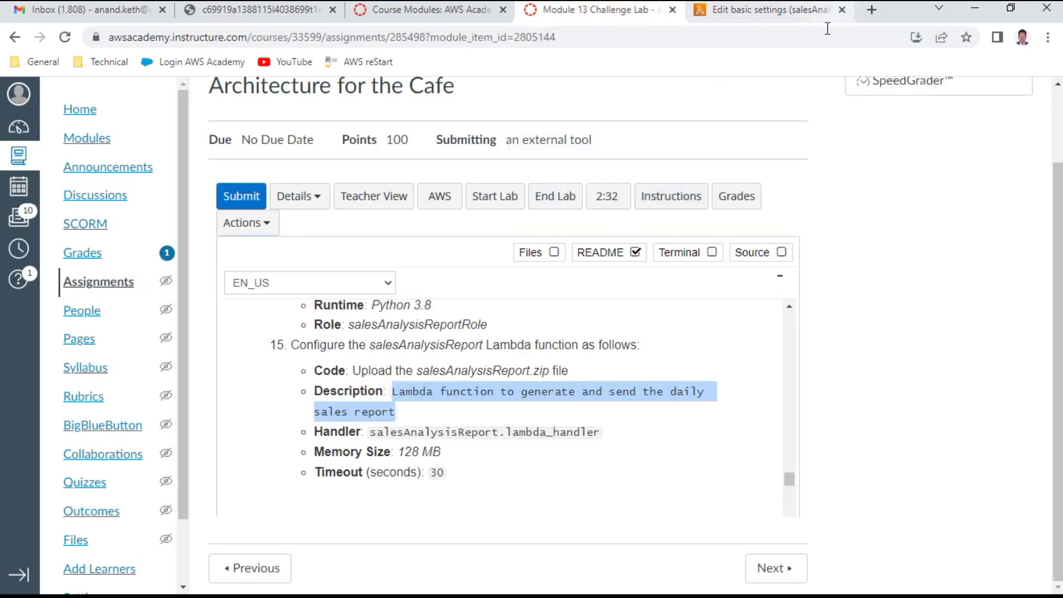
{"action": "left_click", "coordinate": [808, 13]}
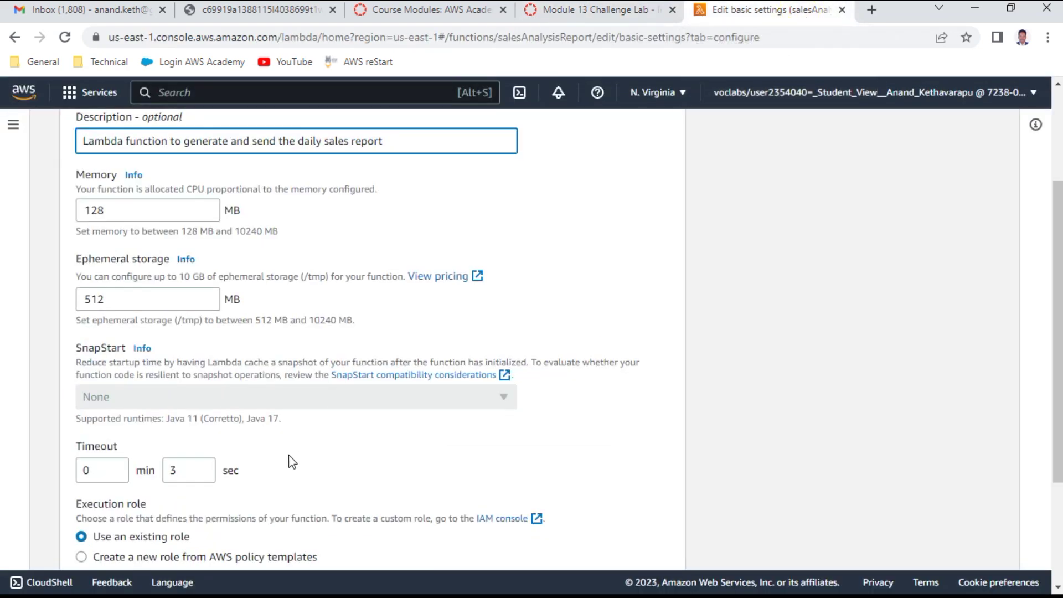
{"action": "left_click", "coordinate": [187, 471]}
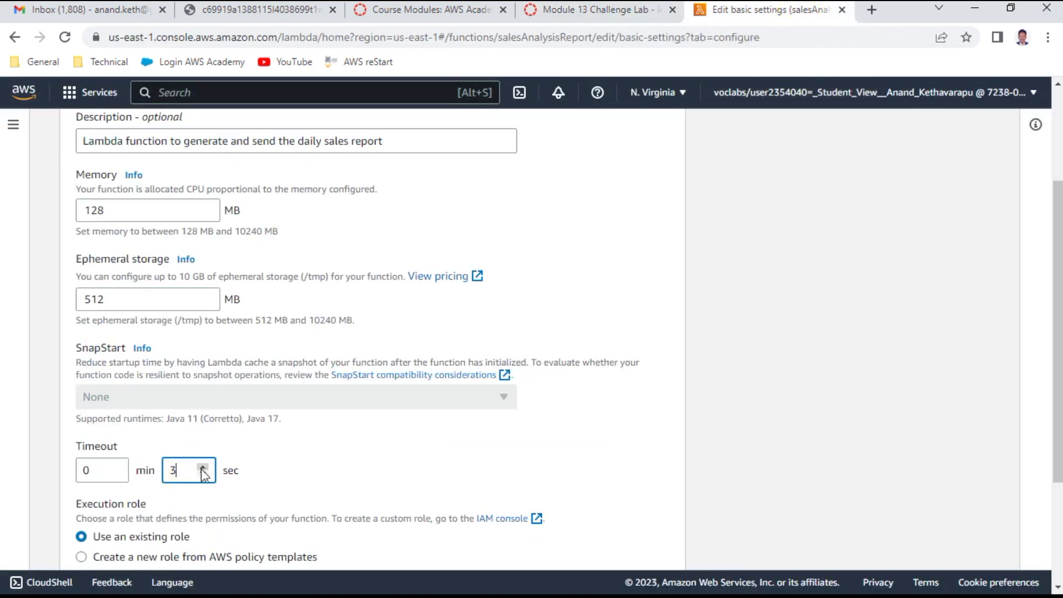
{"action": "type", "text": "0"}
{"action": "scroll", "coordinate": [432, 438], "scroll_direction": "down", "scroll_amount": 3}
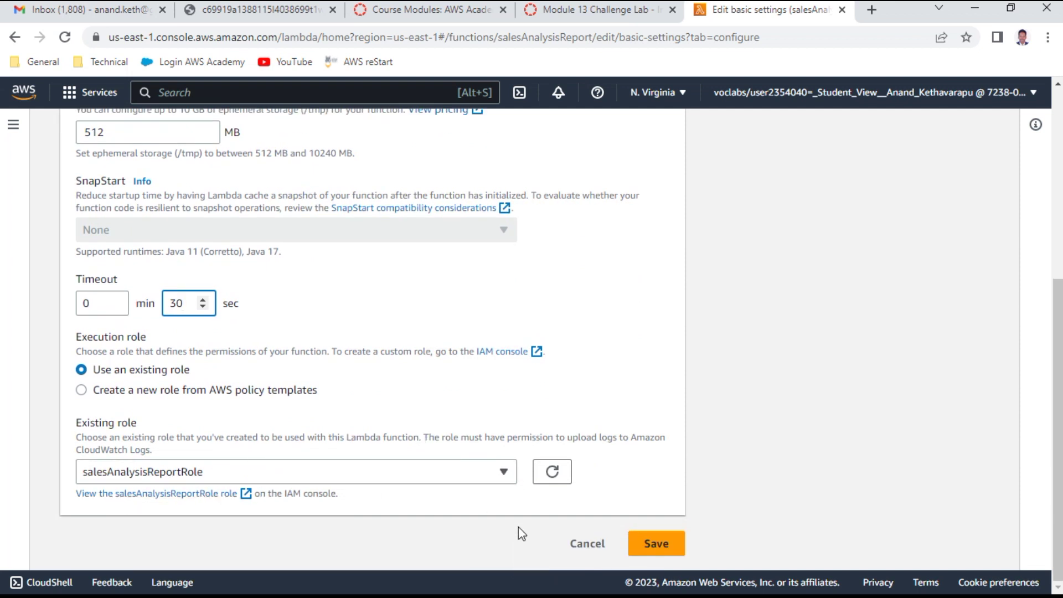
{"action": "left_click", "coordinate": [669, 548]}
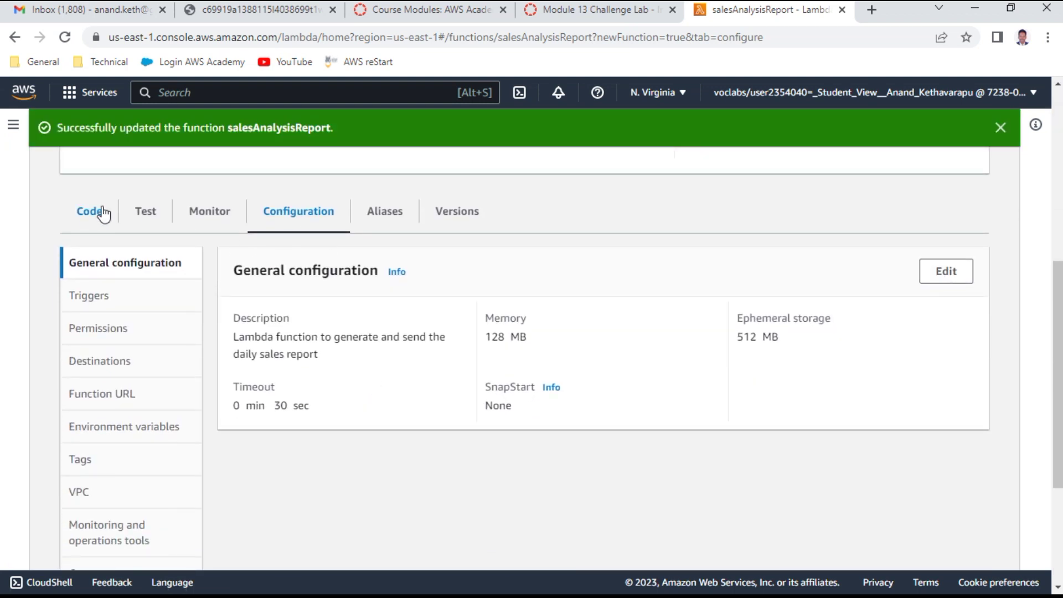
{"action": "left_click", "coordinate": [104, 214]}
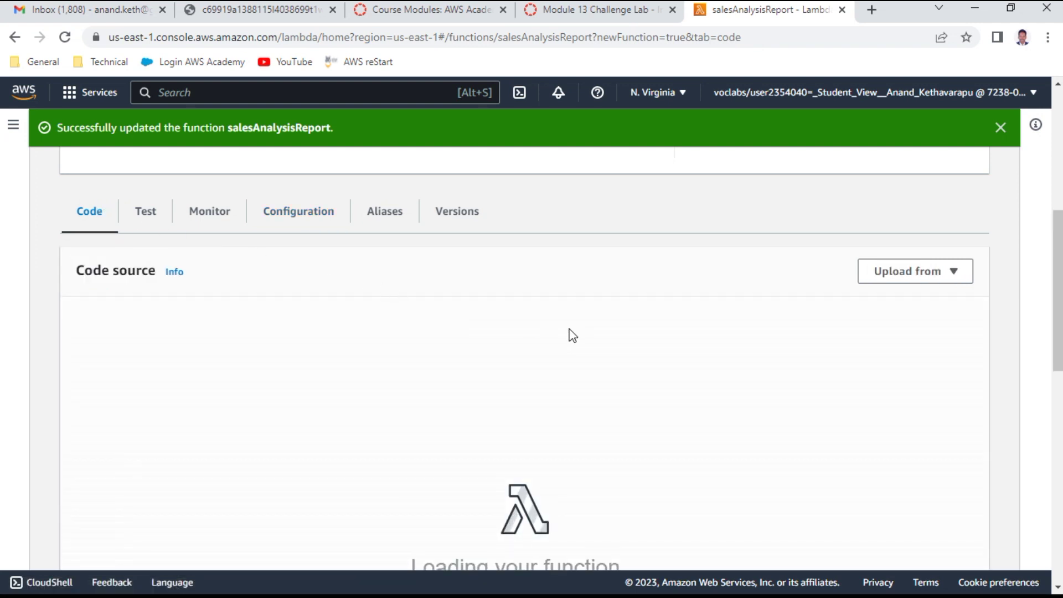
Step: Begin editing Runtime settings and copy salesAnalysisReport.lambda_handler from the instructions
{"action": "scroll", "coordinate": [572, 336], "scroll_direction": "down", "scroll_amount": 4}
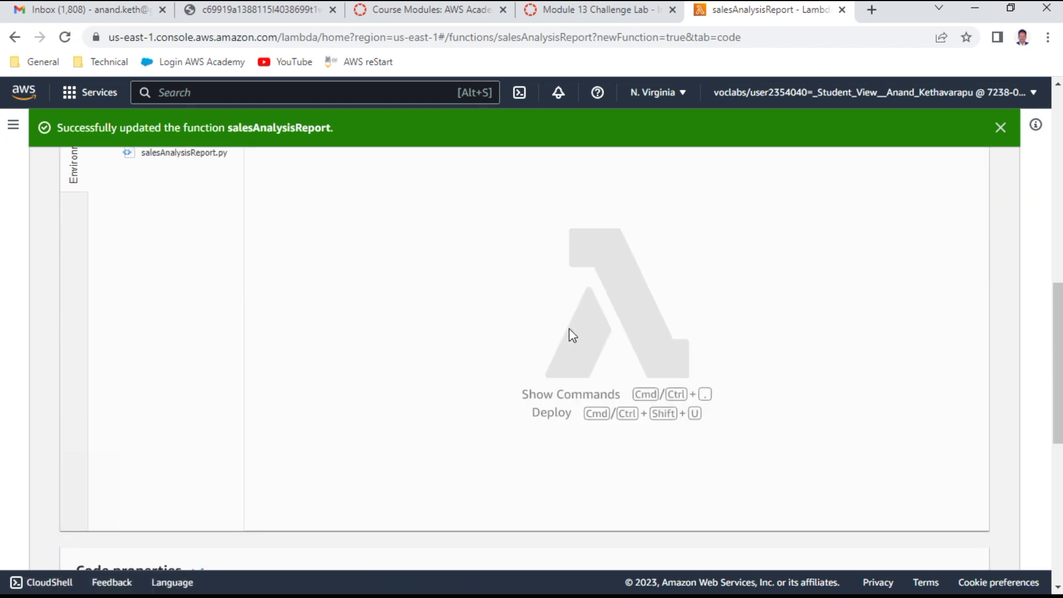
{"action": "scroll", "coordinate": [573, 336], "scroll_direction": "down", "scroll_amount": 7}
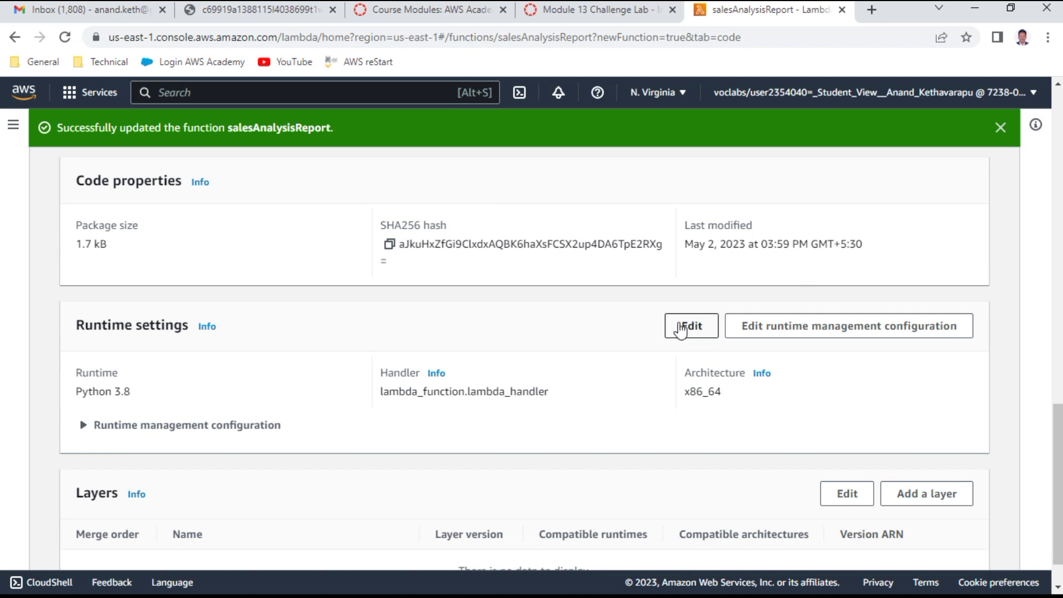
{"action": "left_click", "coordinate": [681, 327]}
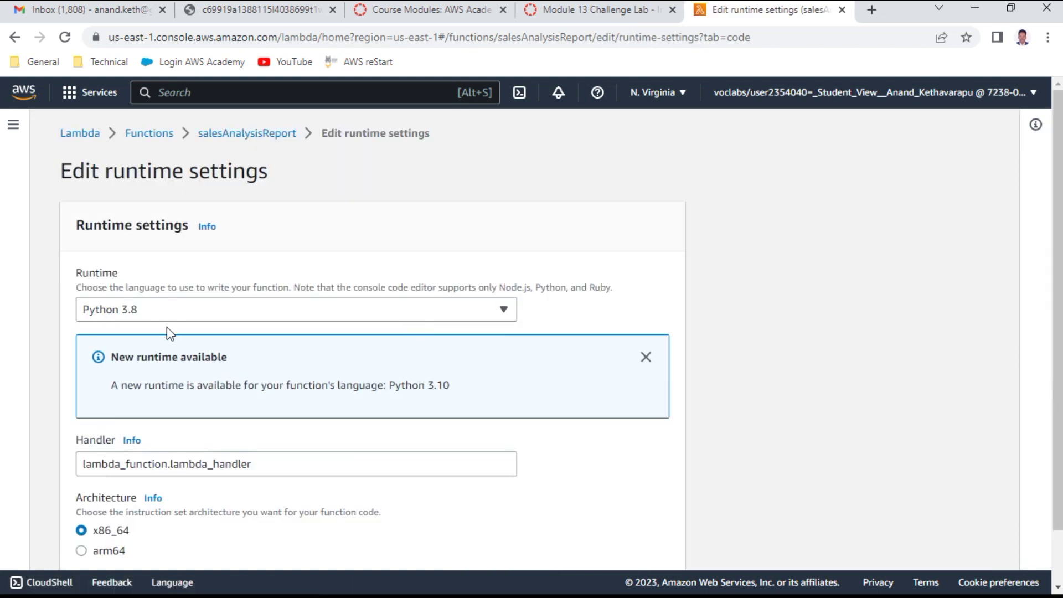
{"action": "scroll", "coordinate": [279, 330], "scroll_direction": "down", "scroll_amount": 1}
{"action": "scroll", "coordinate": [280, 331], "scroll_direction": "down", "scroll_amount": 1}
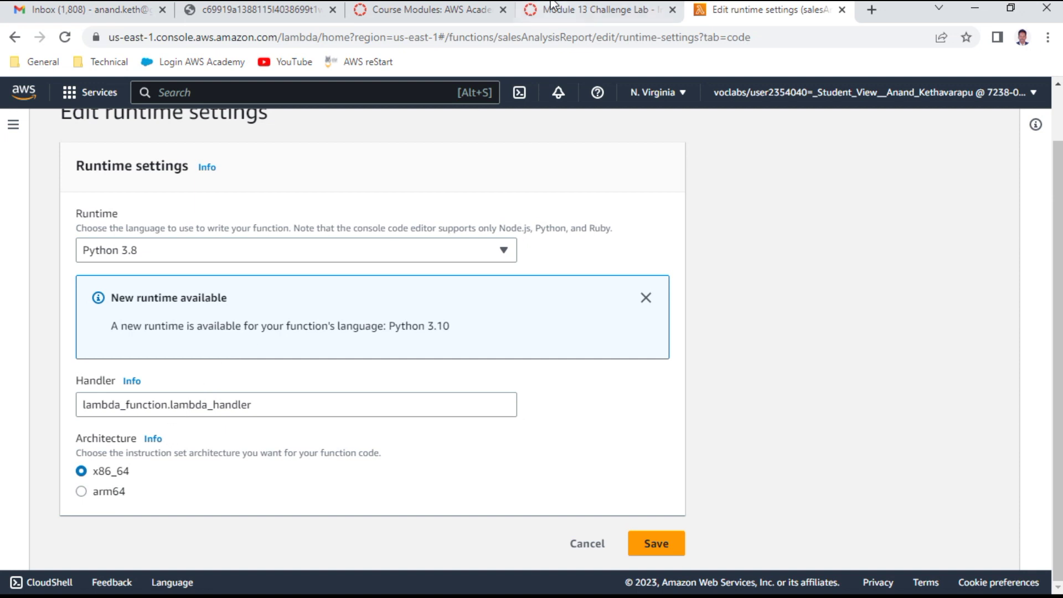
{"action": "left_click", "coordinate": [588, 11]}
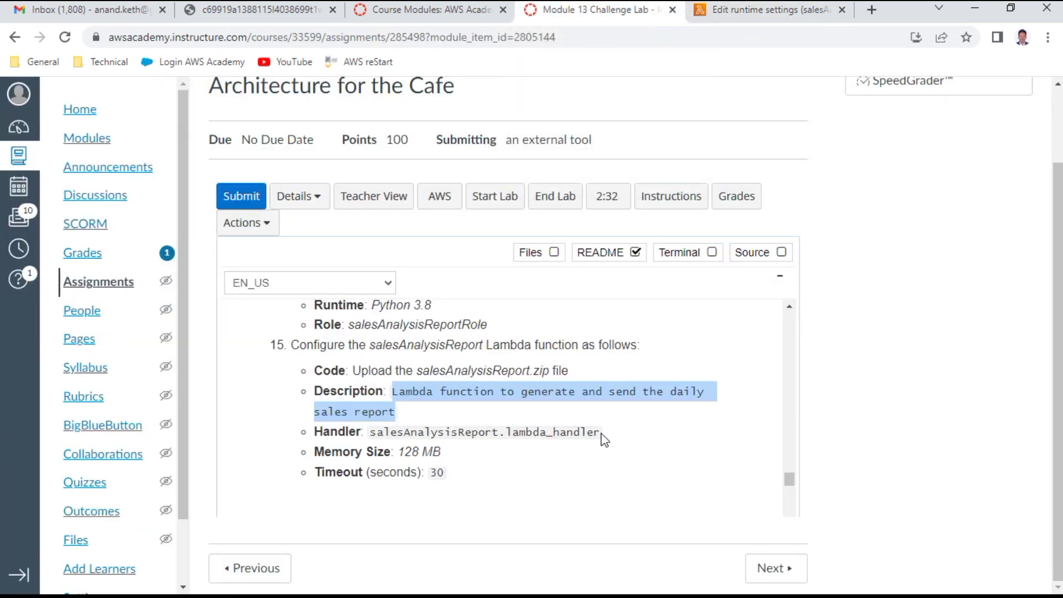
{"action": "left_click_drag", "start_coordinate": [601, 432], "coordinate": [369, 435]}
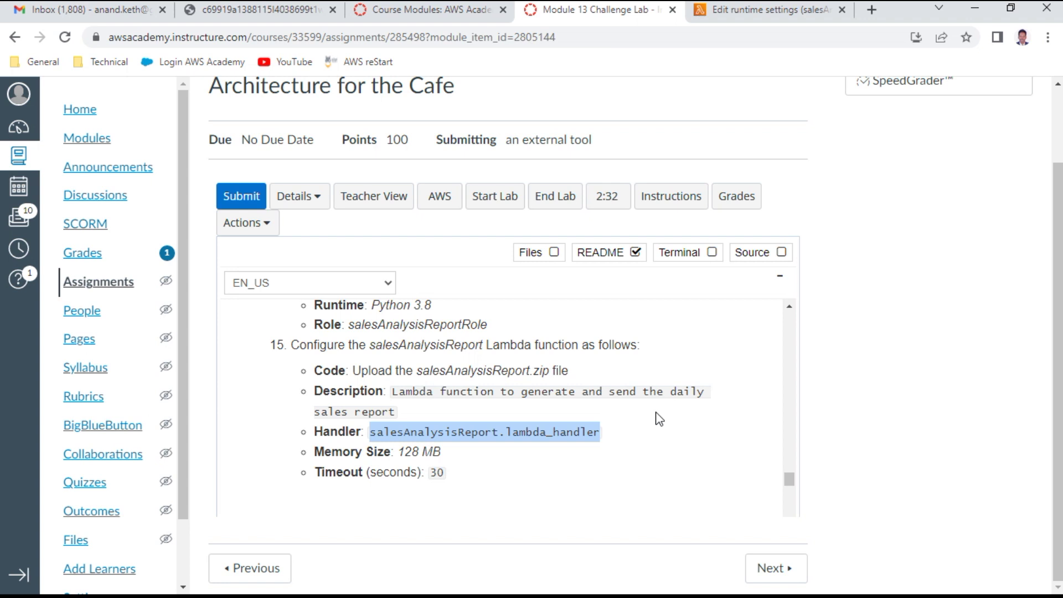
{"action": "key", "text": "ctrl+c"}
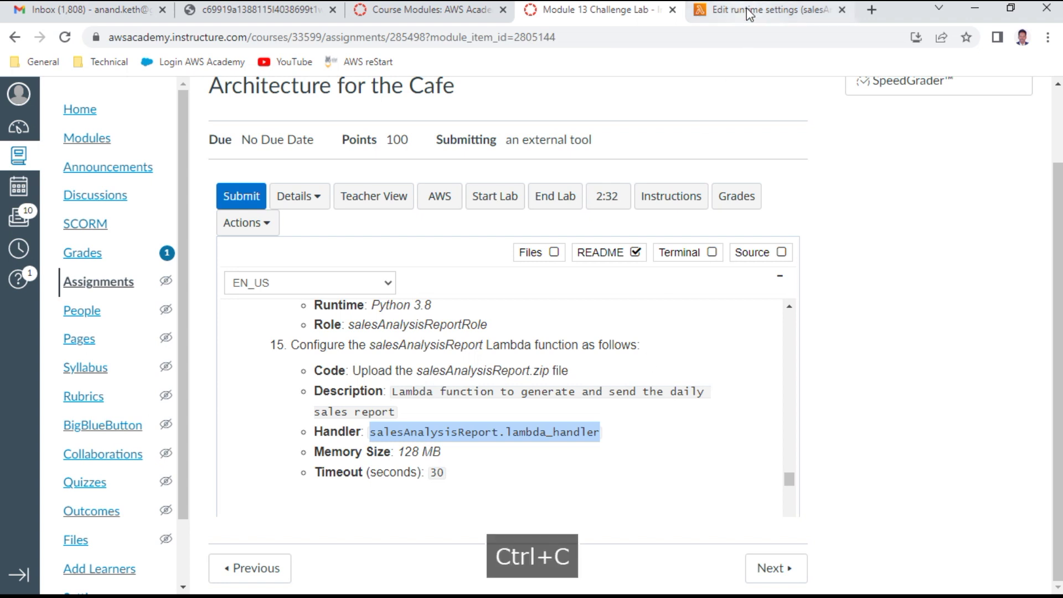
Step: Replace the handler with salesAnalysisReport.lambda_handler and save the runtime settings
{"action": "left_click", "coordinate": [747, 13]}
{"action": "left_click", "coordinate": [263, 406]}
{"action": "key", "text": "ctrl+a"}
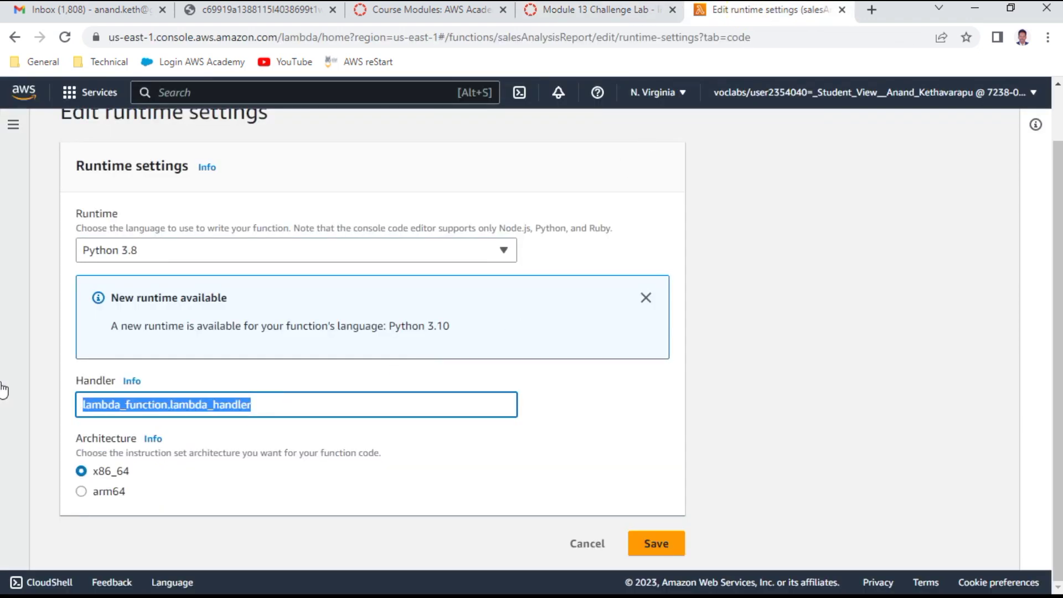
{"action": "key", "text": "ctrl+v"}
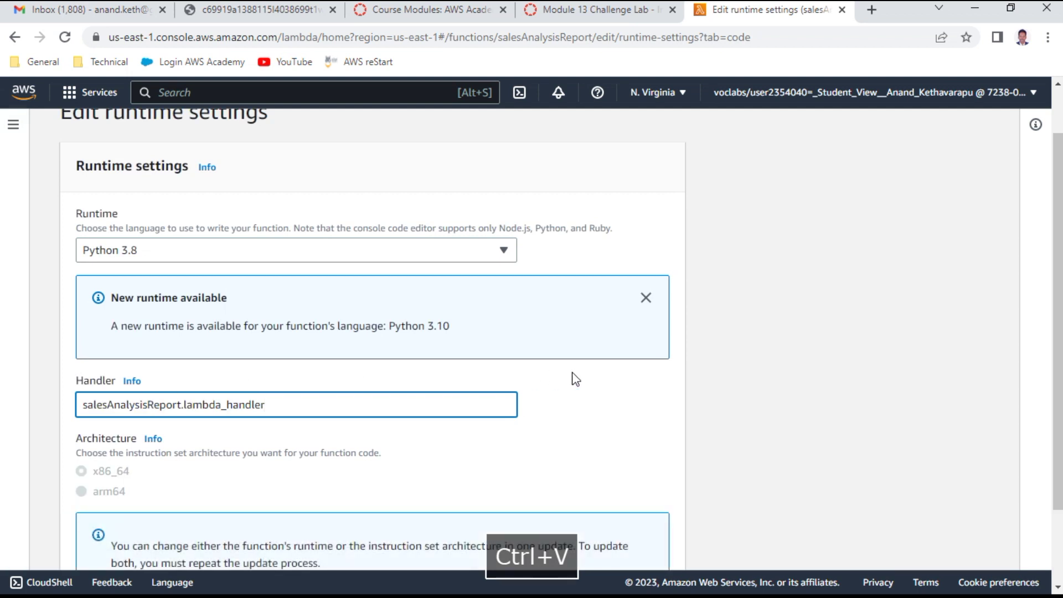
{"action": "scroll", "coordinate": [680, 457], "scroll_direction": "down", "scroll_amount": 2}
{"action": "left_click", "coordinate": [646, 545]}
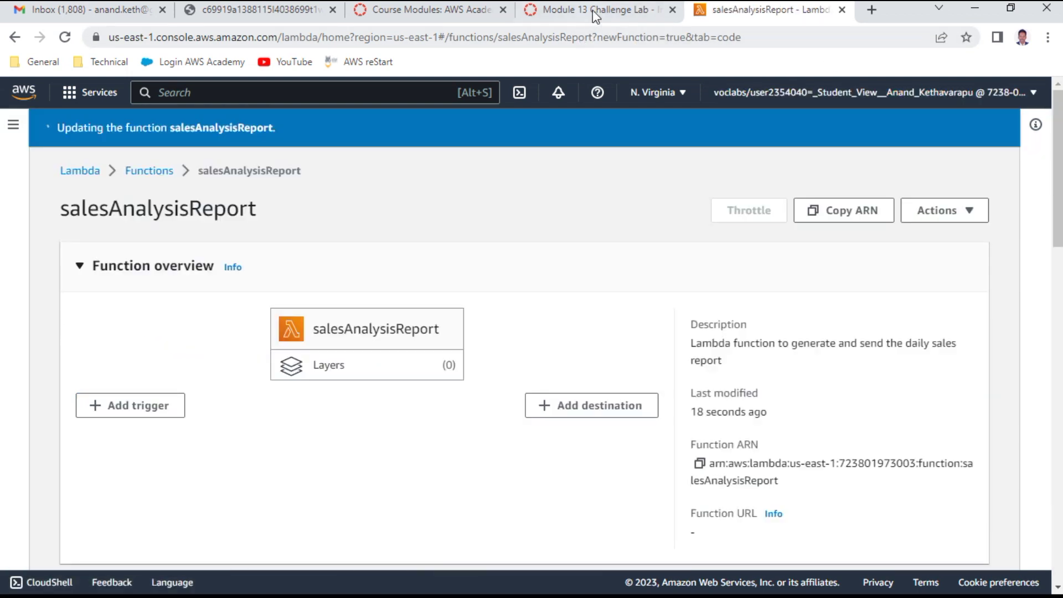
{"action": "left_click", "coordinate": [593, 10]}
Step: Duplicate the salesAnalysisReport Lambda tab and place it beside the course tabs
{"action": "scroll", "coordinate": [555, 426], "scroll_direction": "down", "scroll_amount": 1}
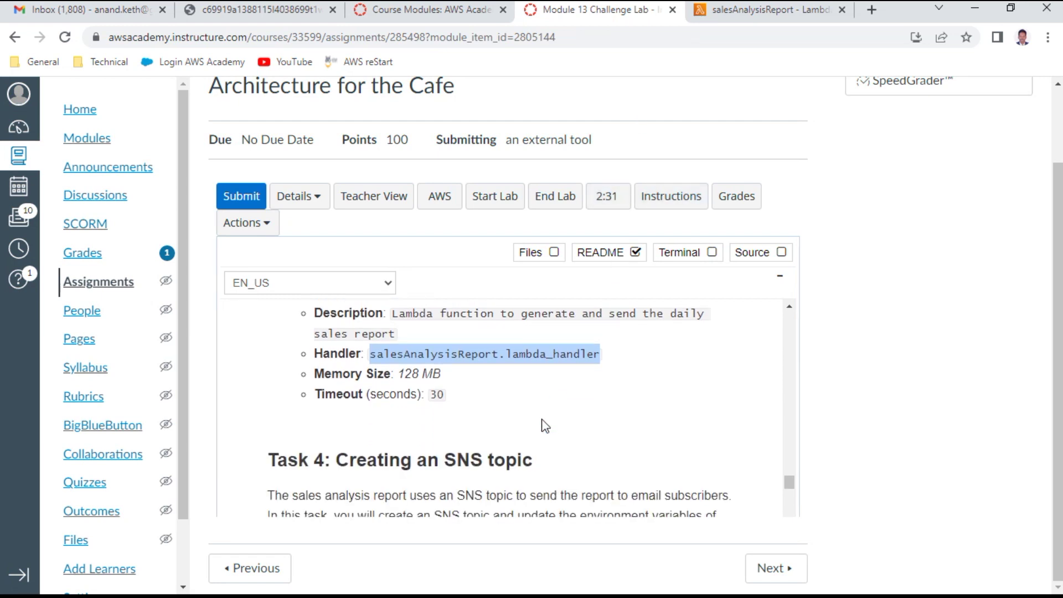
{"action": "scroll", "coordinate": [548, 423], "scroll_direction": "down", "scroll_amount": 1}
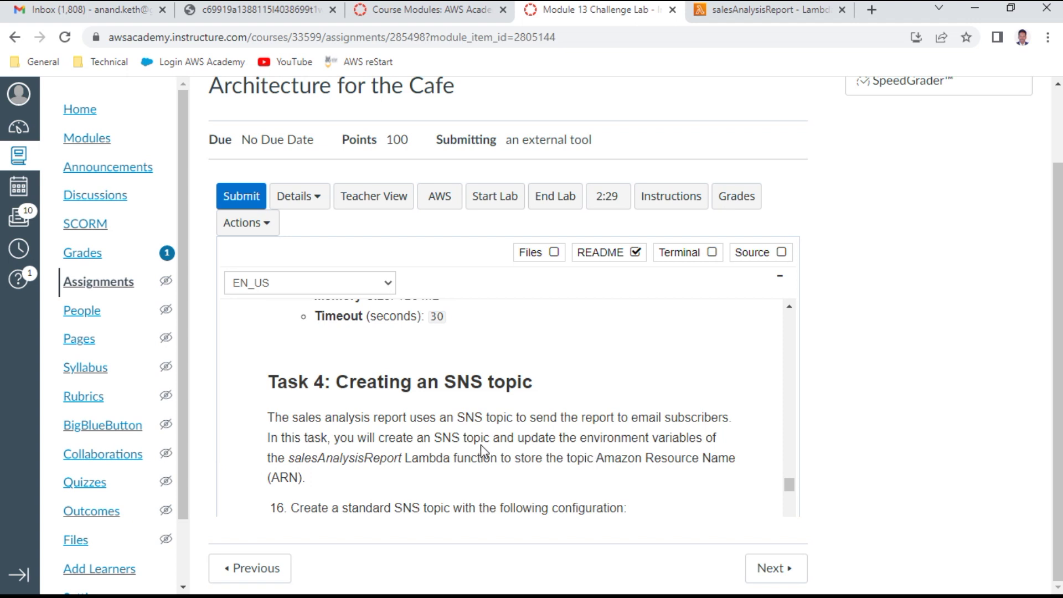
{"action": "scroll", "coordinate": [480, 444], "scroll_direction": "down", "scroll_amount": 2}
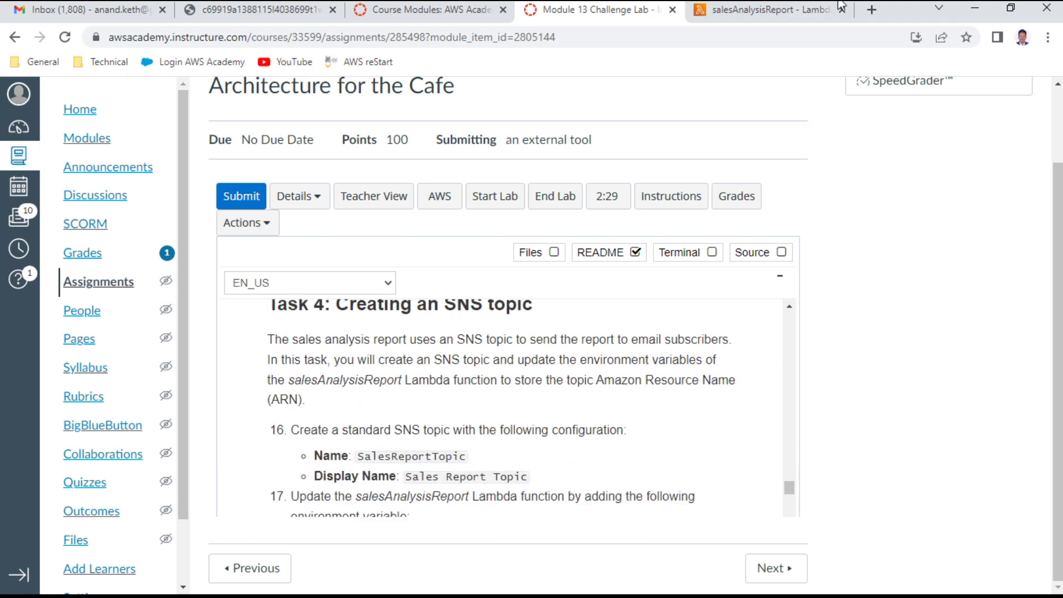
{"action": "left_click", "coordinate": [773, 18]}
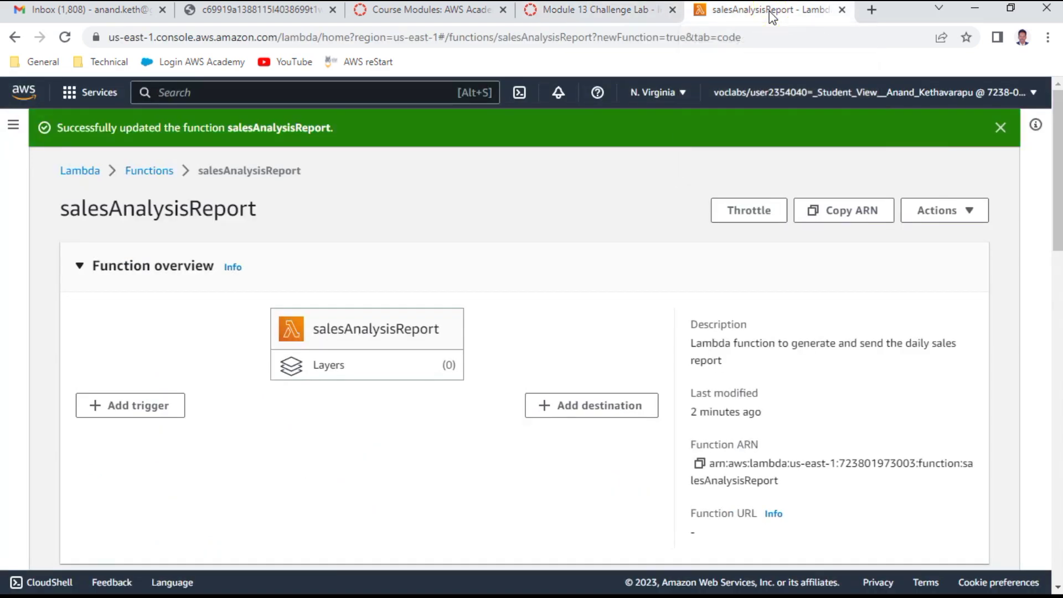
{"action": "right_click", "coordinate": [771, 17]}
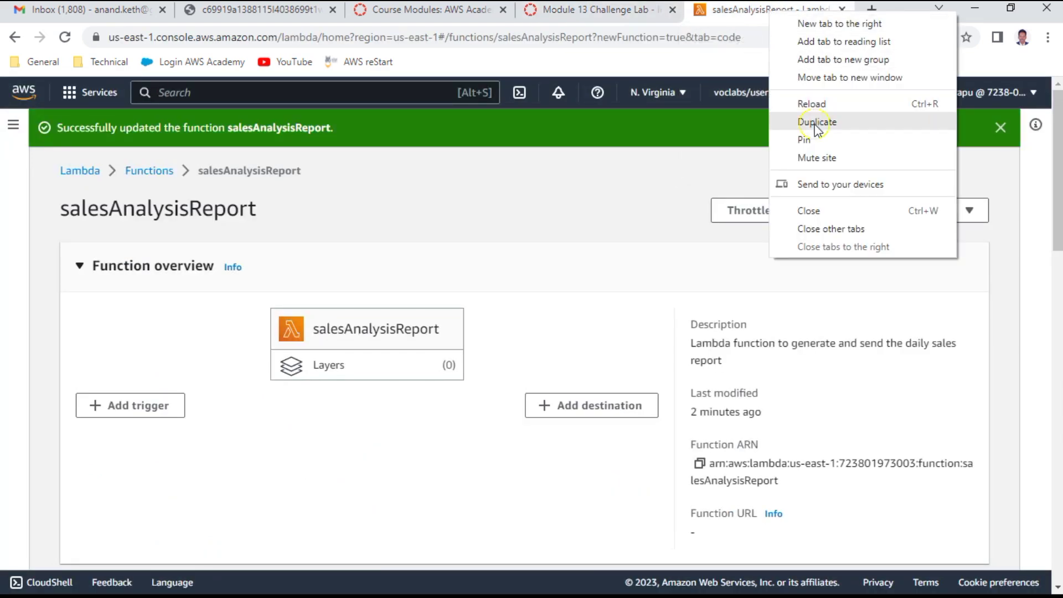
{"action": "left_click", "coordinate": [813, 125]}
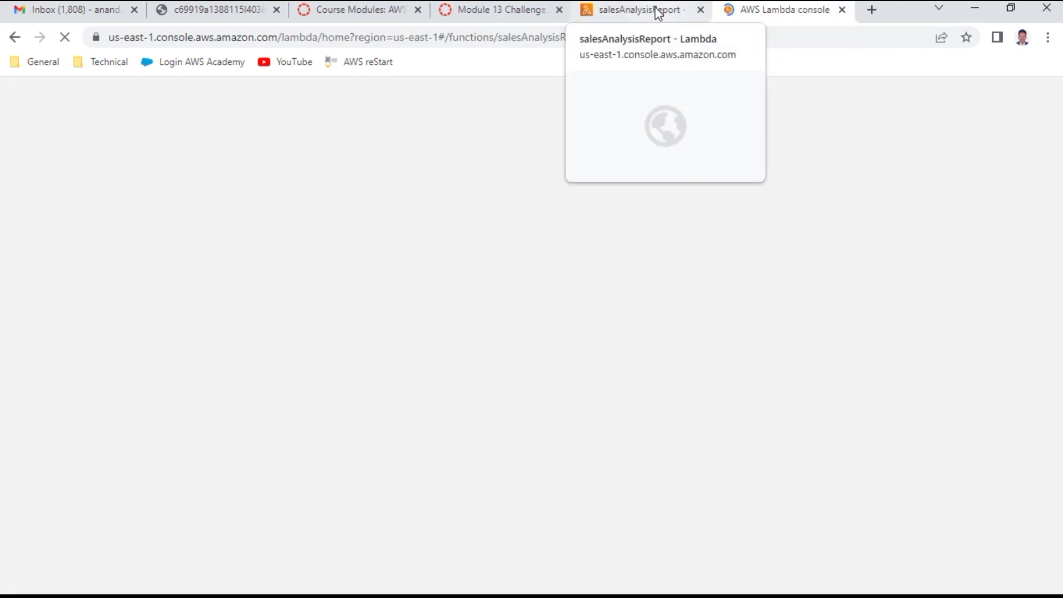
{"action": "left_click_drag", "start_coordinate": [656, 12], "coordinate": [489, 16]}
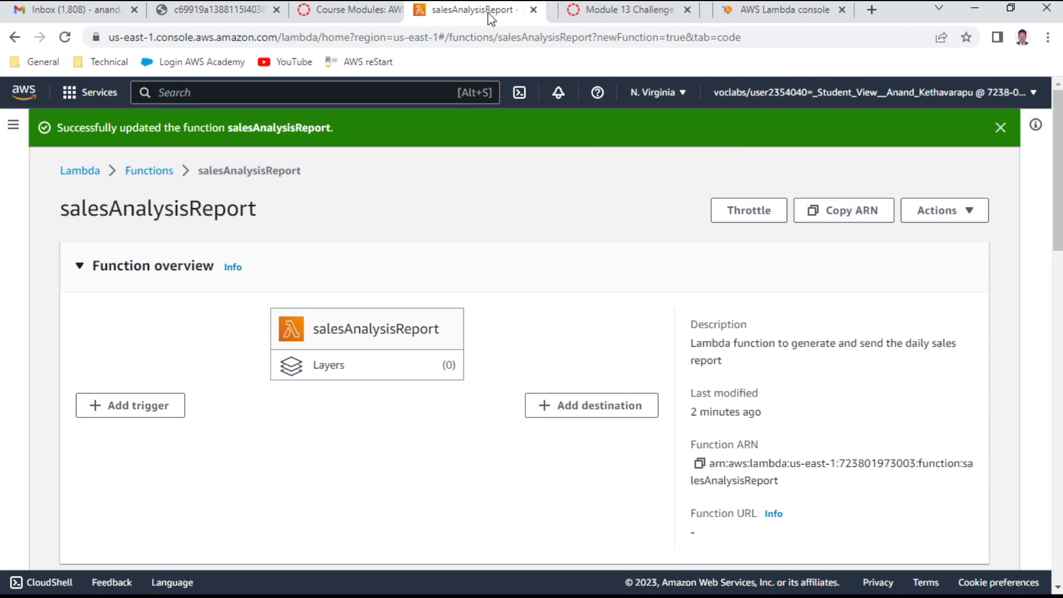
{"action": "left_click", "coordinate": [766, 15]}
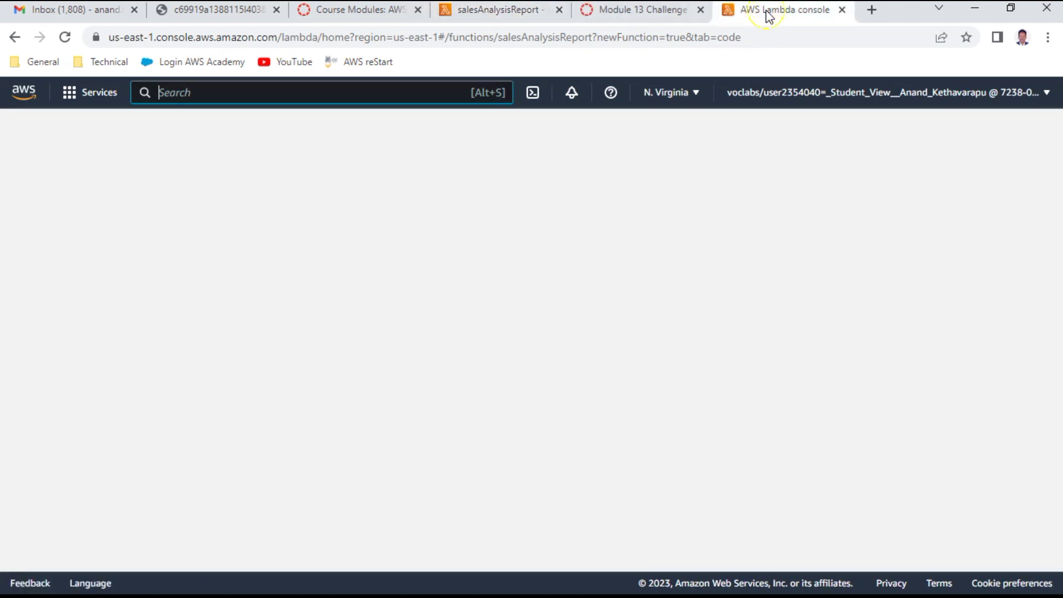
Step: Search for SNS to open Simple Notification Service, then return to the Task 4 instructions
{"action": "left_click", "coordinate": [198, 98]}
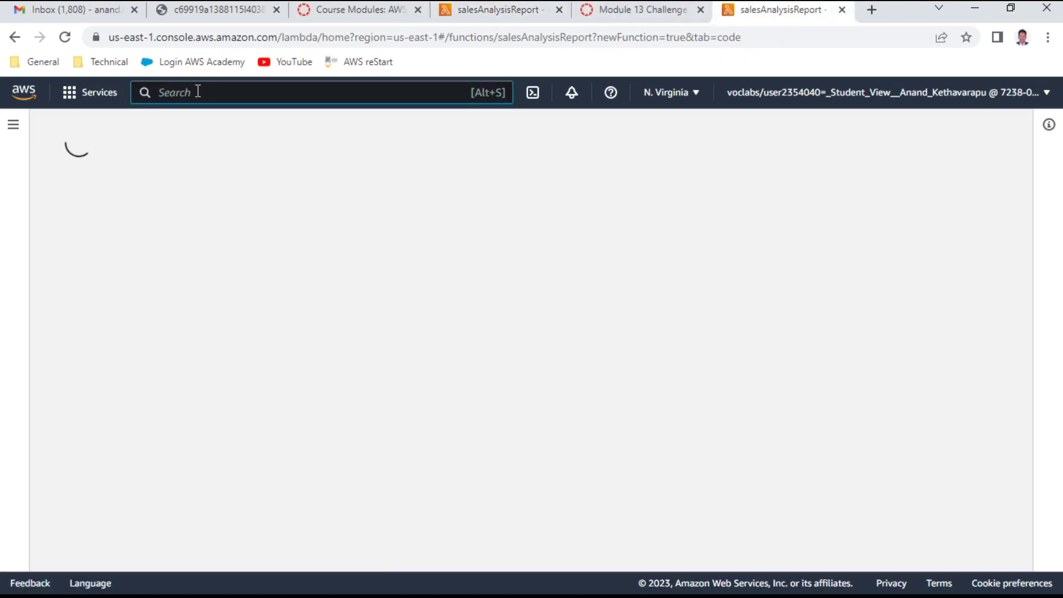
{"action": "type", "text": "sns"}
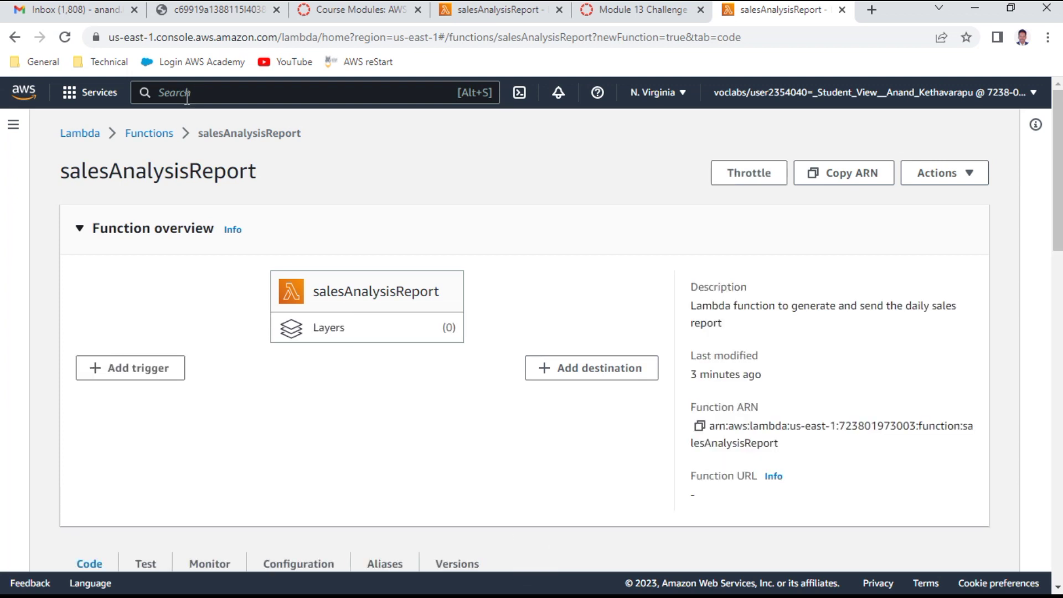
{"action": "left_click", "coordinate": [188, 97]}
{"action": "type", "text": "SNS"}
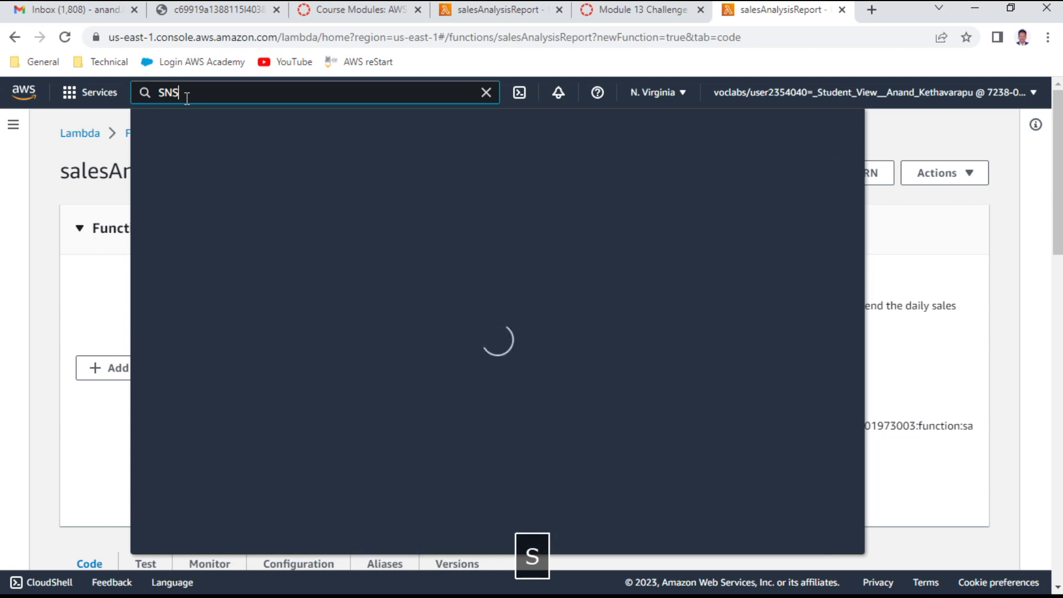
{"action": "key", "text": "Return"}
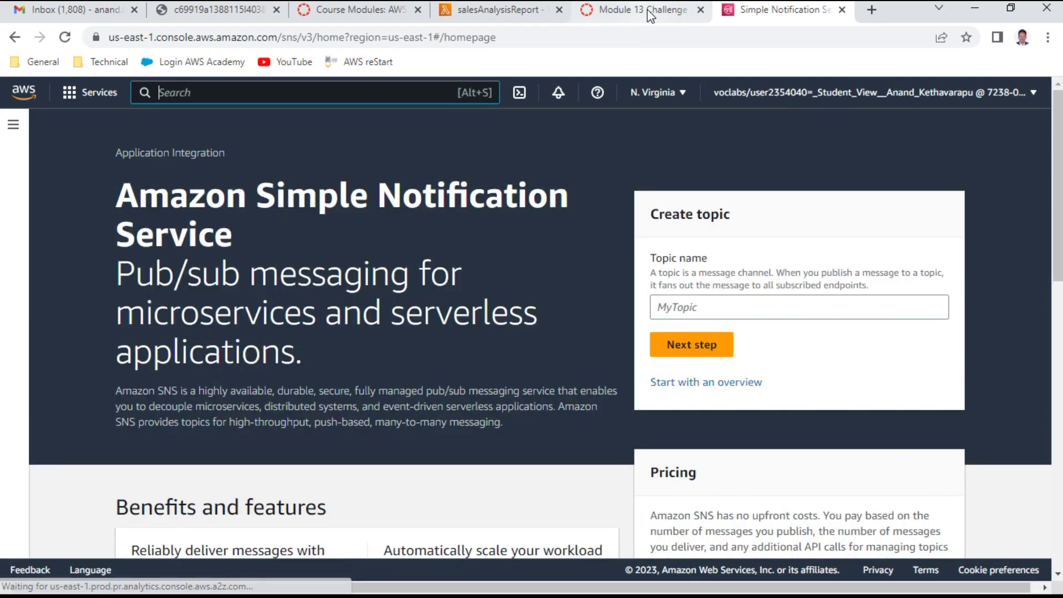
{"action": "left_click", "coordinate": [650, 12]}
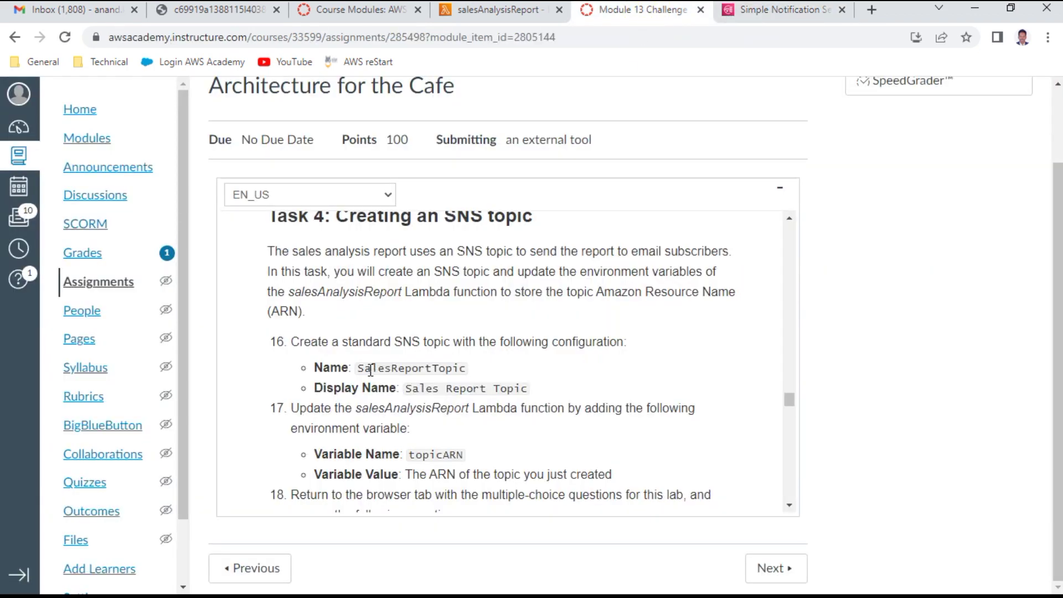
Step: Enter SalesReportTopic as the new topic name and continue to the creation form
{"action": "left_click_drag", "start_coordinate": [361, 368], "coordinate": [477, 372]}
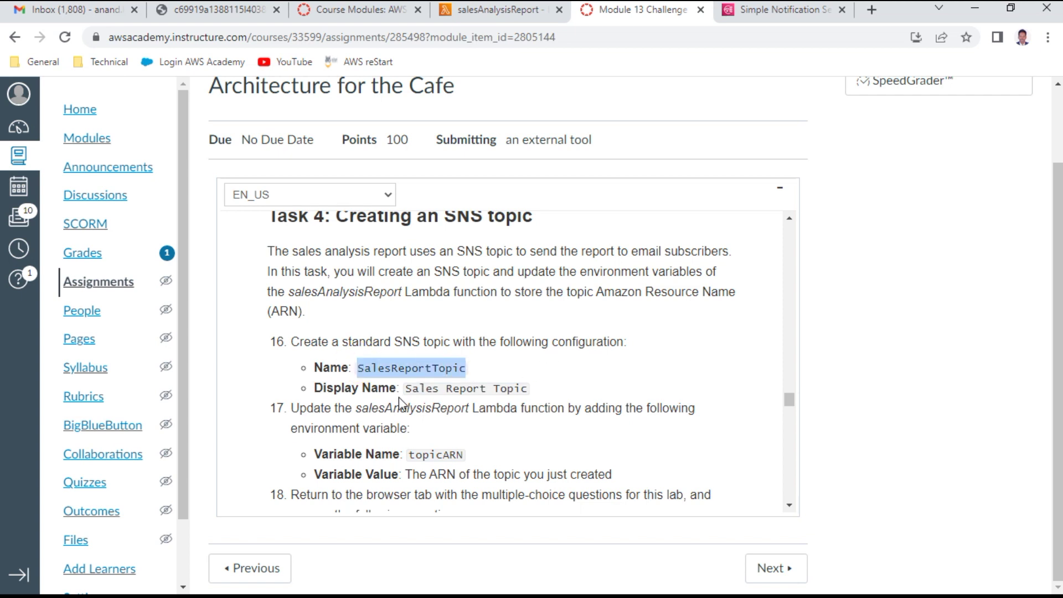
{"action": "key", "text": "ctrl+c"}
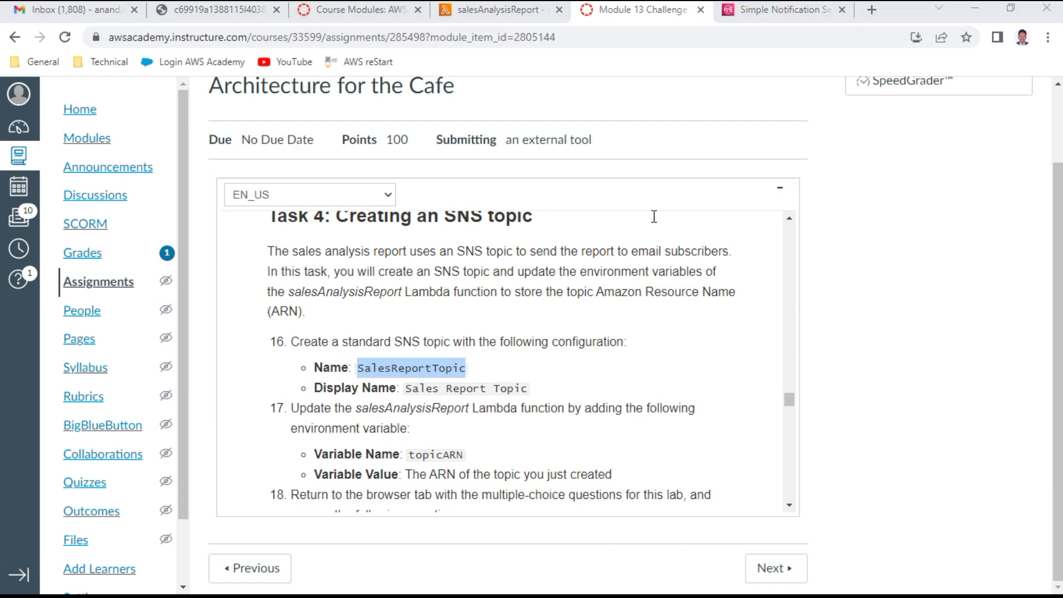
{"action": "left_click", "coordinate": [766, 9]}
{"action": "left_click", "coordinate": [682, 299]}
{"action": "key", "text": "ctrl+v"}
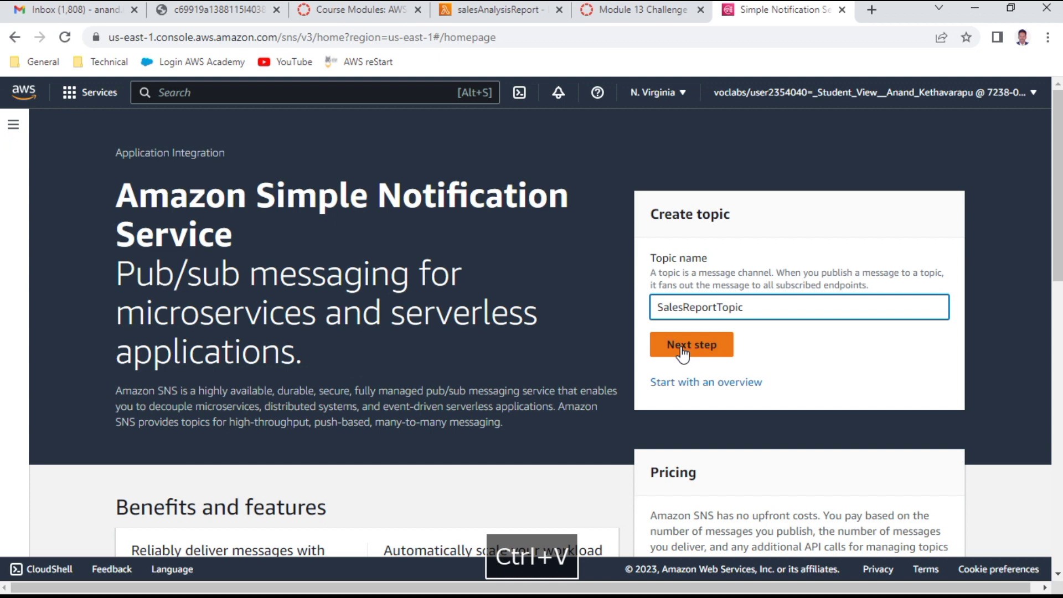
{"action": "left_click", "coordinate": [682, 345]}
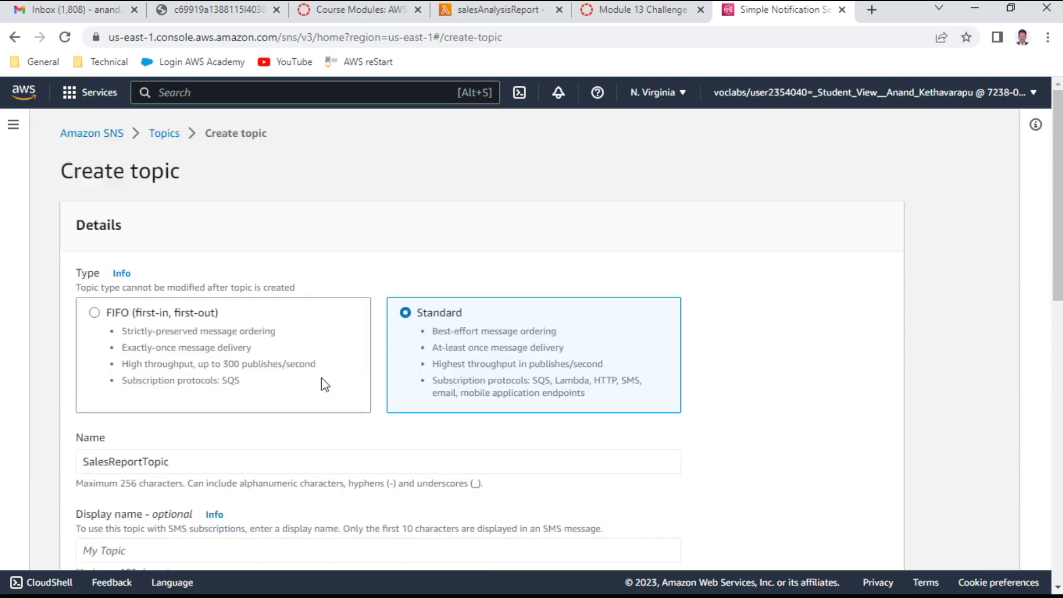
Step: Set the topic display name to 'Sales Report Topic'
{"action": "scroll", "coordinate": [457, 344], "scroll_direction": "down", "scroll_amount": 3}
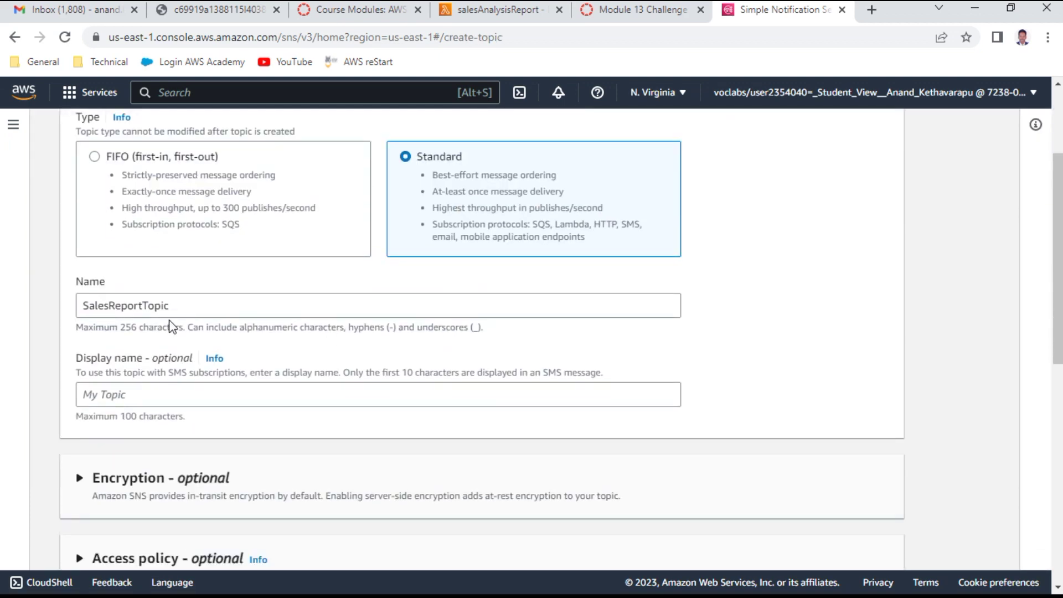
{"action": "left_click", "coordinate": [144, 393]}
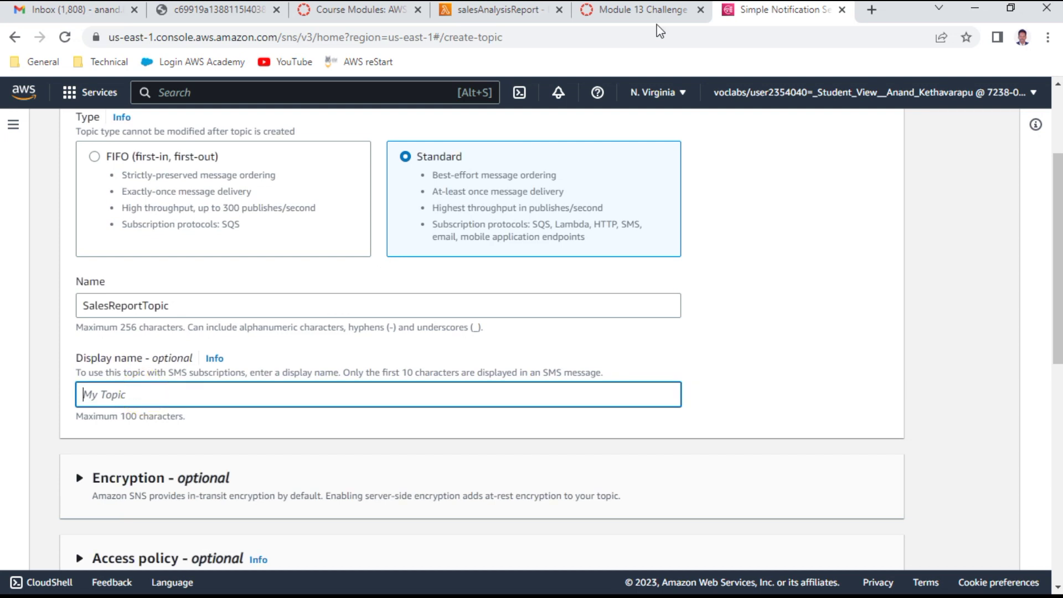
{"action": "left_click", "coordinate": [637, 11]}
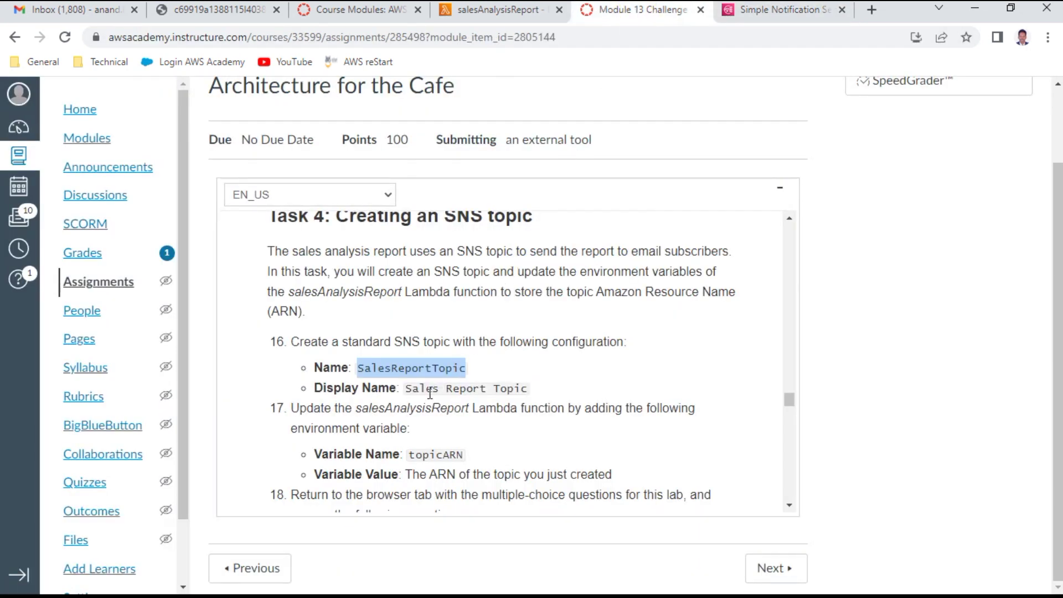
{"action": "left_click_drag", "start_coordinate": [409, 387], "coordinate": [529, 385]}
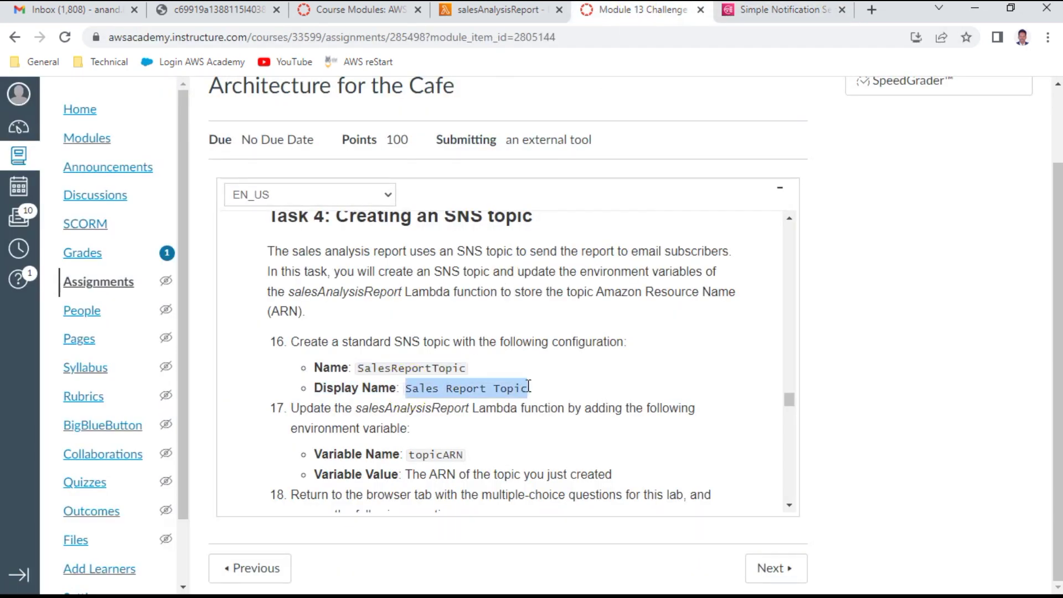
{"action": "key", "text": "ctrl+c"}
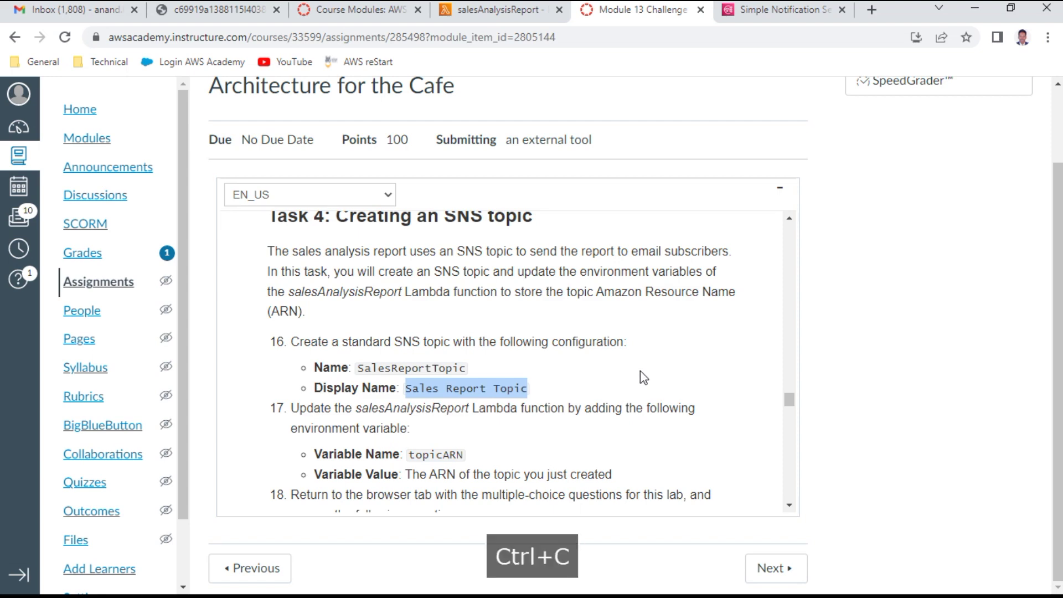
{"action": "left_click", "coordinate": [772, 11]}
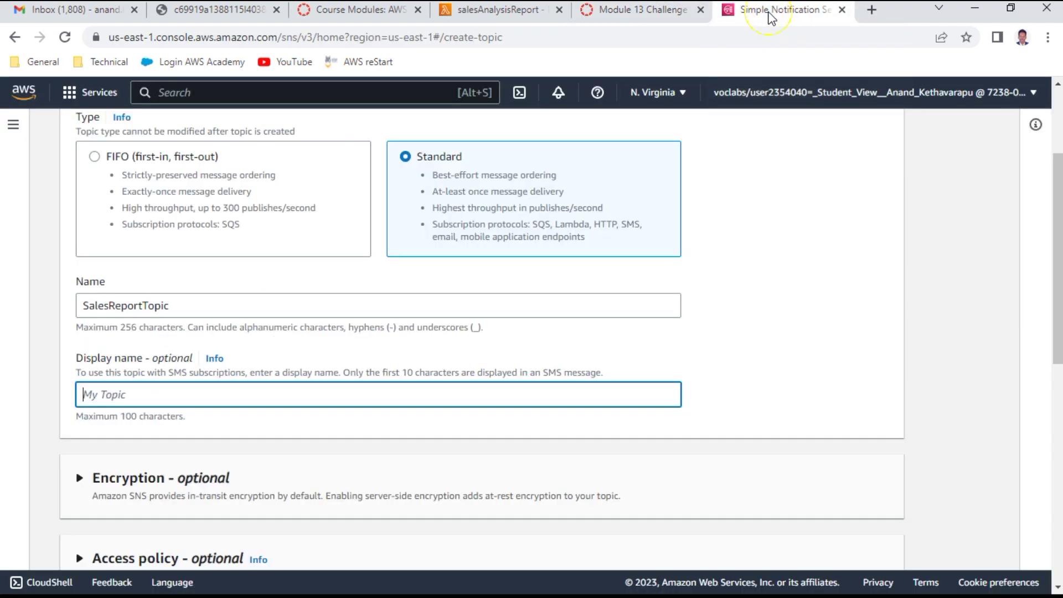
{"action": "key", "text": "ctrl+v"}
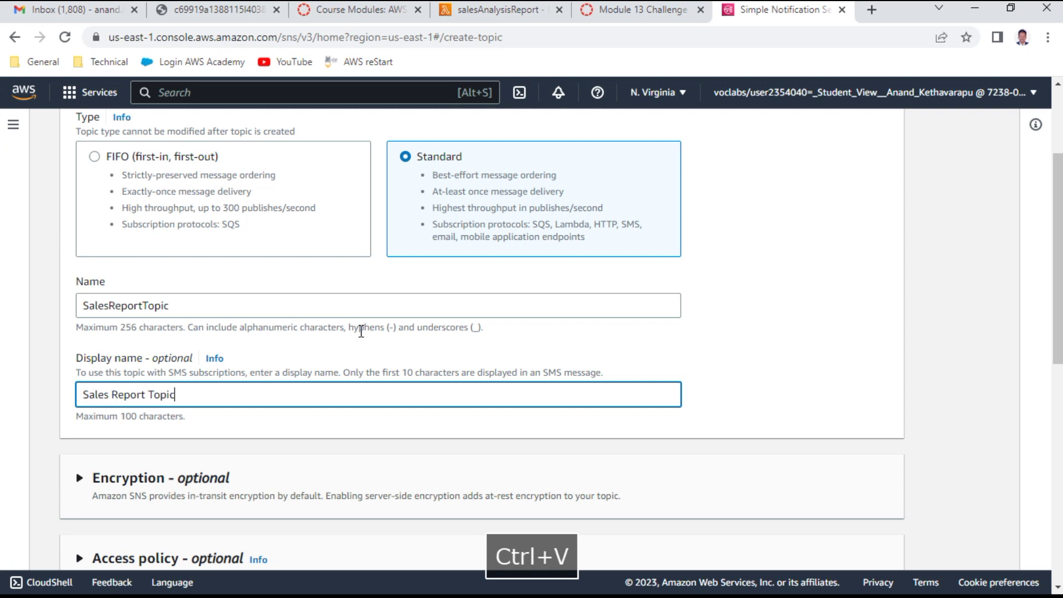
Step: Create the standard SalesReportTopic topic
{"action": "scroll", "coordinate": [362, 369], "scroll_direction": "down", "scroll_amount": 4}
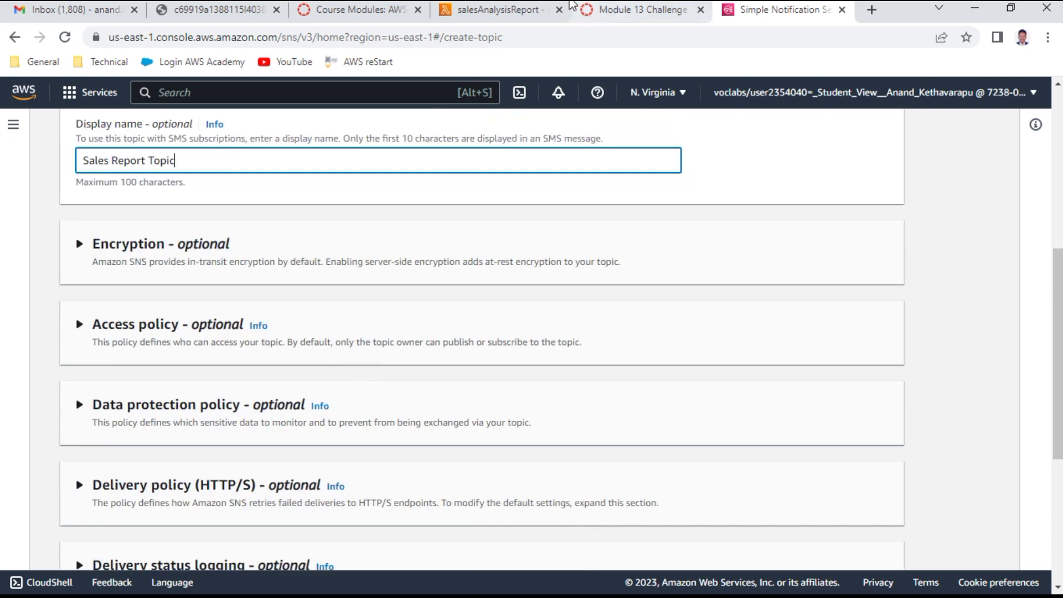
{"action": "left_click", "coordinate": [631, 17]}
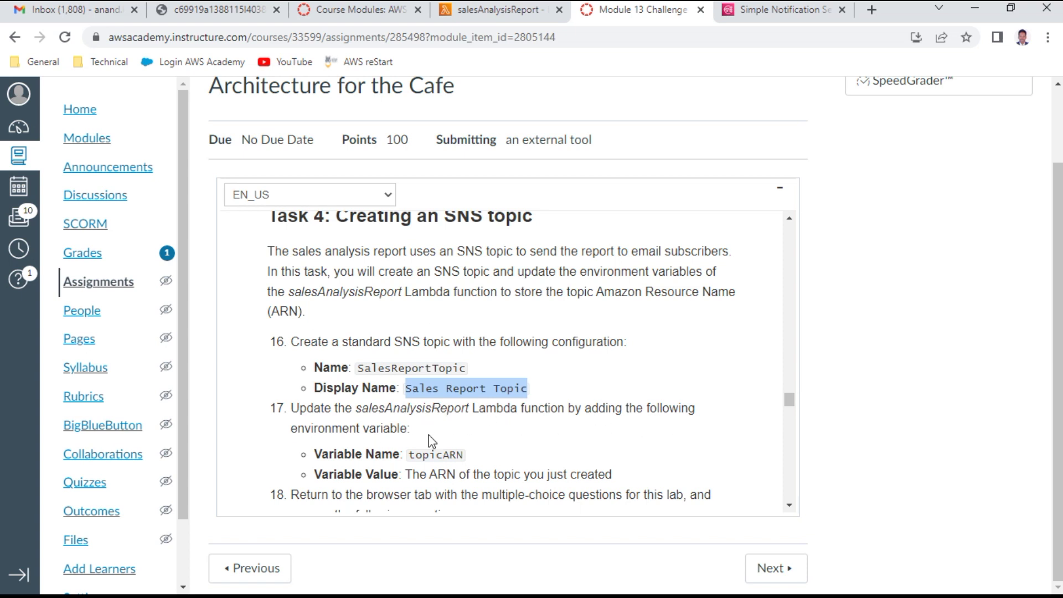
{"action": "left_click", "coordinate": [74, 536]}
{"action": "key", "text": "ctrl+Tab"}
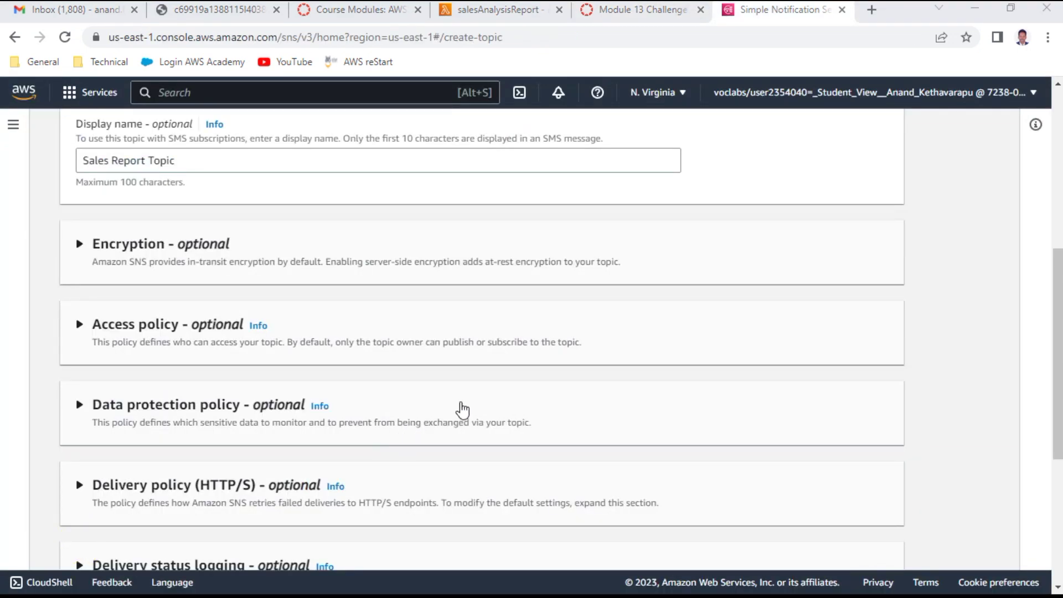
{"action": "scroll", "coordinate": [457, 408], "scroll_direction": "down", "scroll_amount": 5}
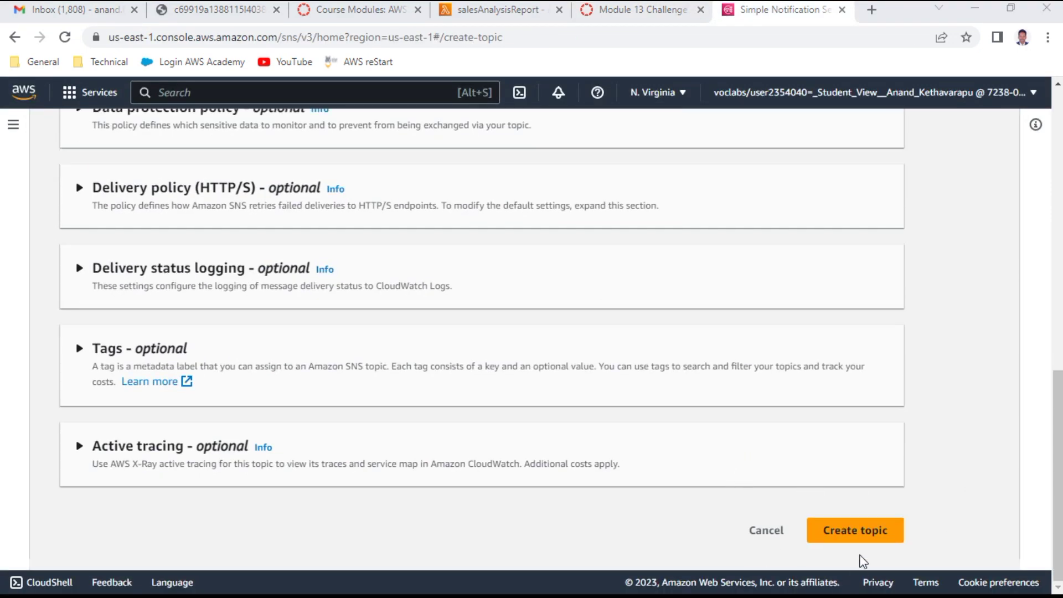
{"action": "left_click", "coordinate": [836, 540]}
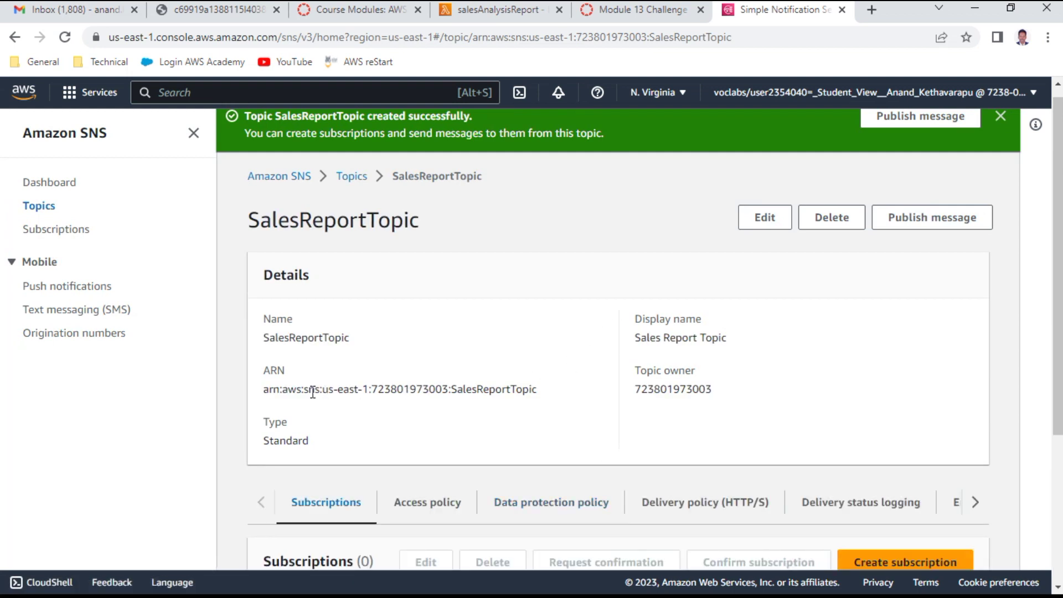
Step: Copy the SalesReportTopic ARN and go back to the lab instructions
{"action": "triple_click", "coordinate": [387, 392]}
{"action": "right_click", "coordinate": [382, 389]}
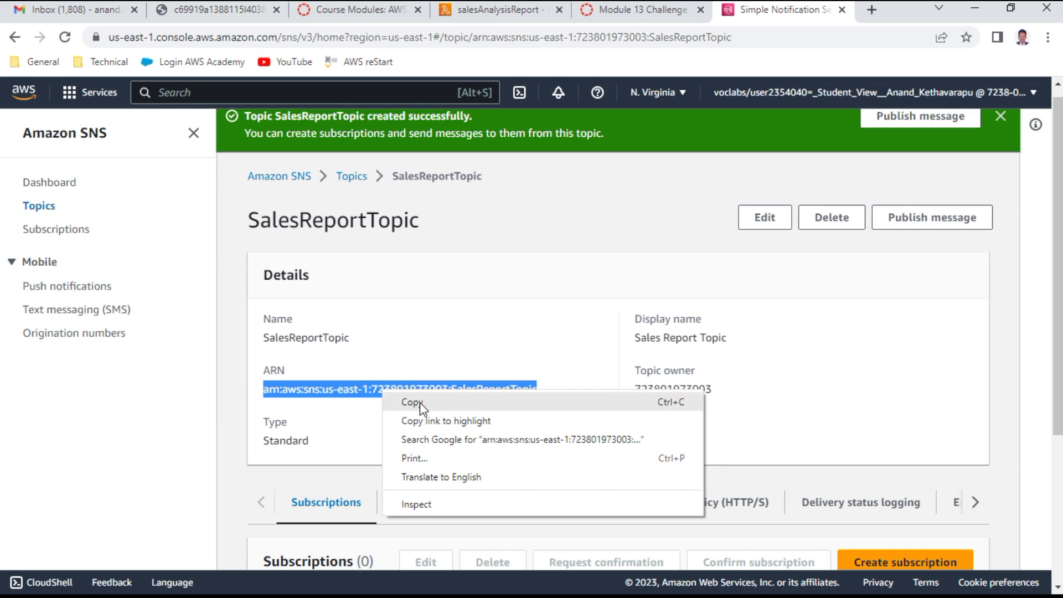
{"action": "left_click", "coordinate": [410, 404]}
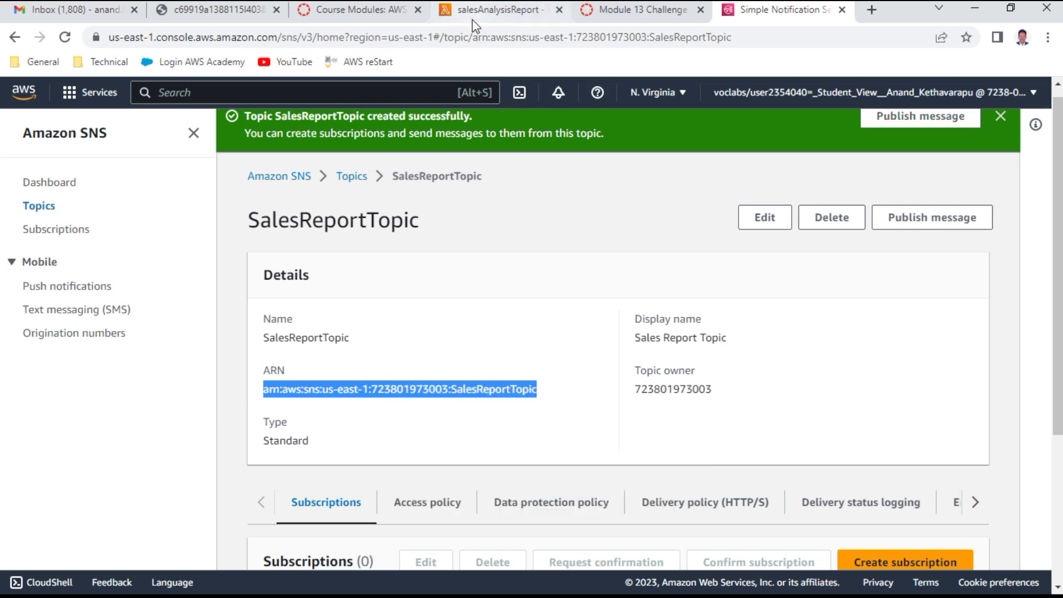
{"action": "left_click", "coordinate": [643, 18]}
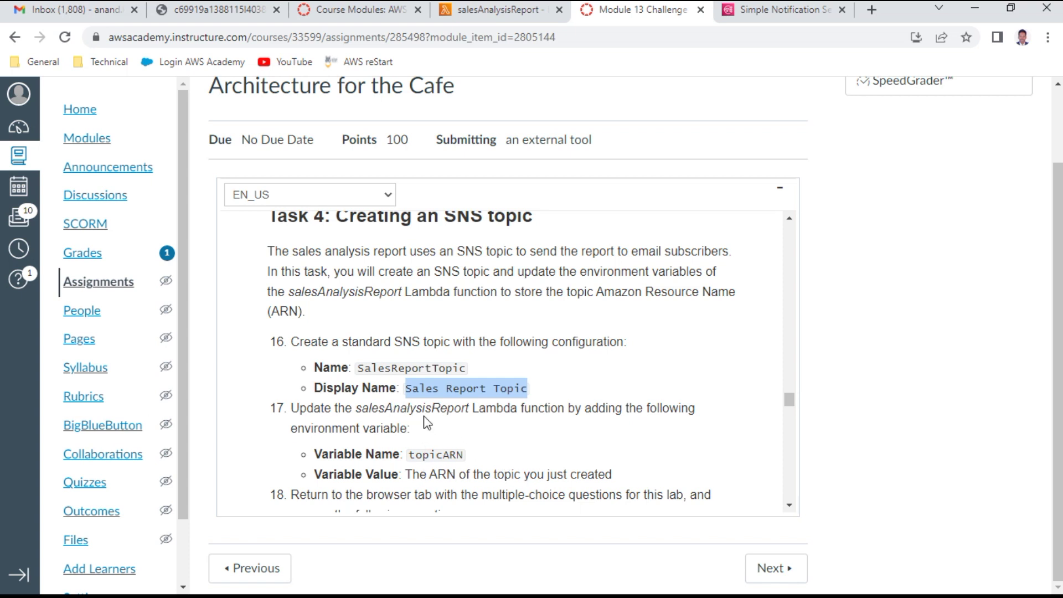
Step: Open the Environment variables editor under the salesAnalysisReport function's Configuration tab
{"action": "left_click", "coordinate": [494, 9]}
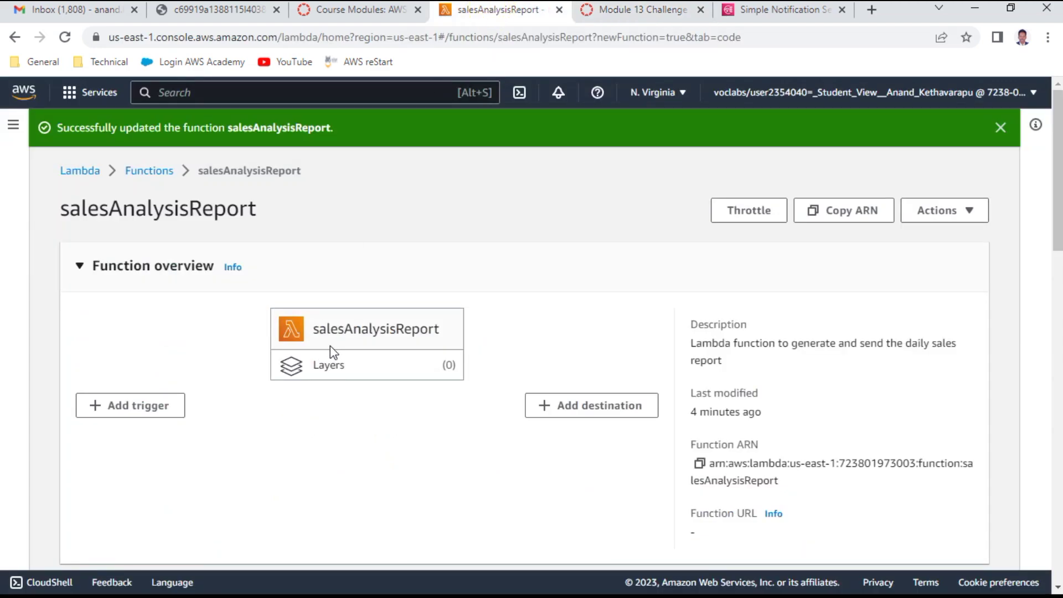
{"action": "left_click", "coordinate": [90, 532]}
{"action": "scroll", "coordinate": [363, 385], "scroll_direction": "down", "scroll_amount": 10}
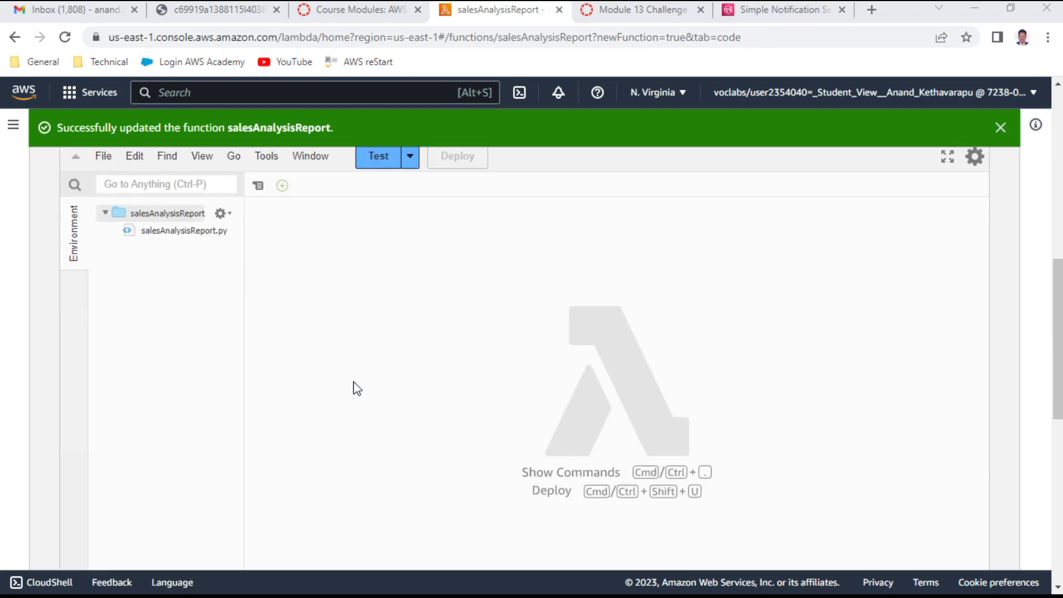
{"action": "scroll", "coordinate": [357, 387], "scroll_direction": "down", "scroll_amount": 5}
{"action": "scroll", "coordinate": [357, 388], "scroll_direction": "up", "scroll_amount": 5}
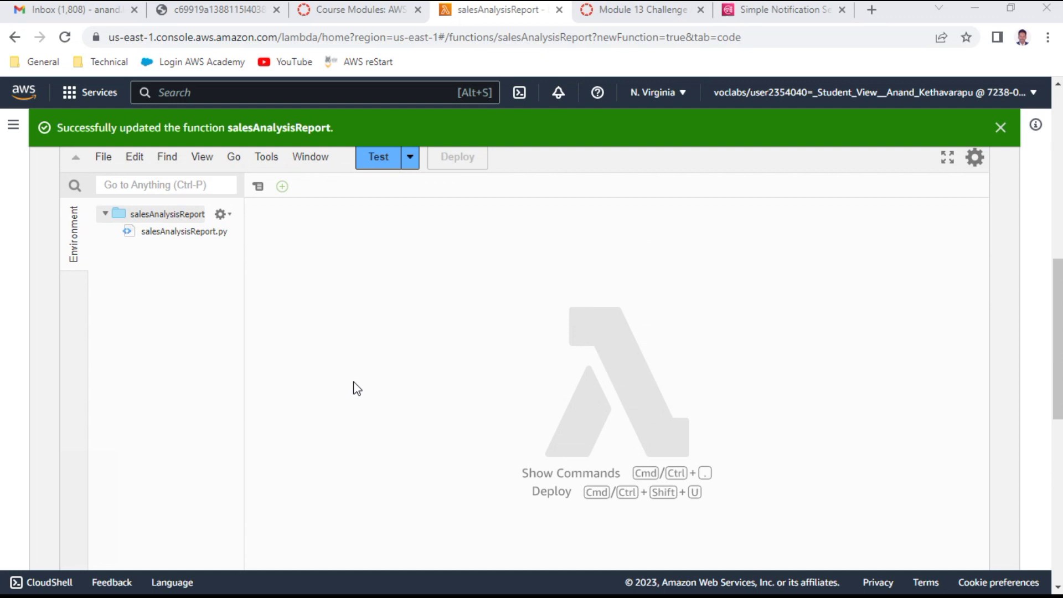
{"action": "scroll", "coordinate": [354, 383], "scroll_direction": "up", "scroll_amount": 4}
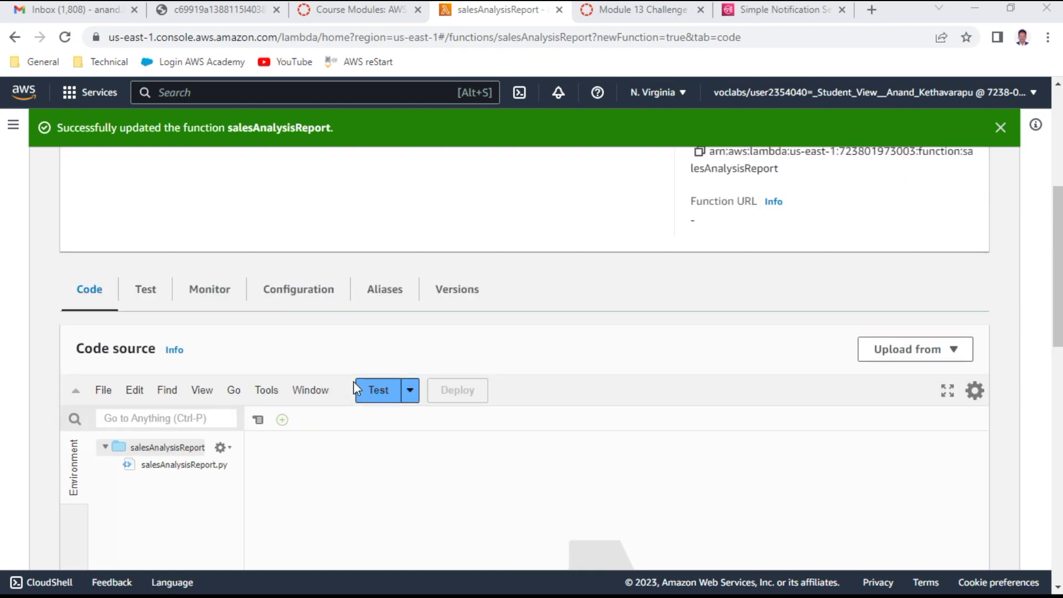
{"action": "left_click", "coordinate": [294, 302]}
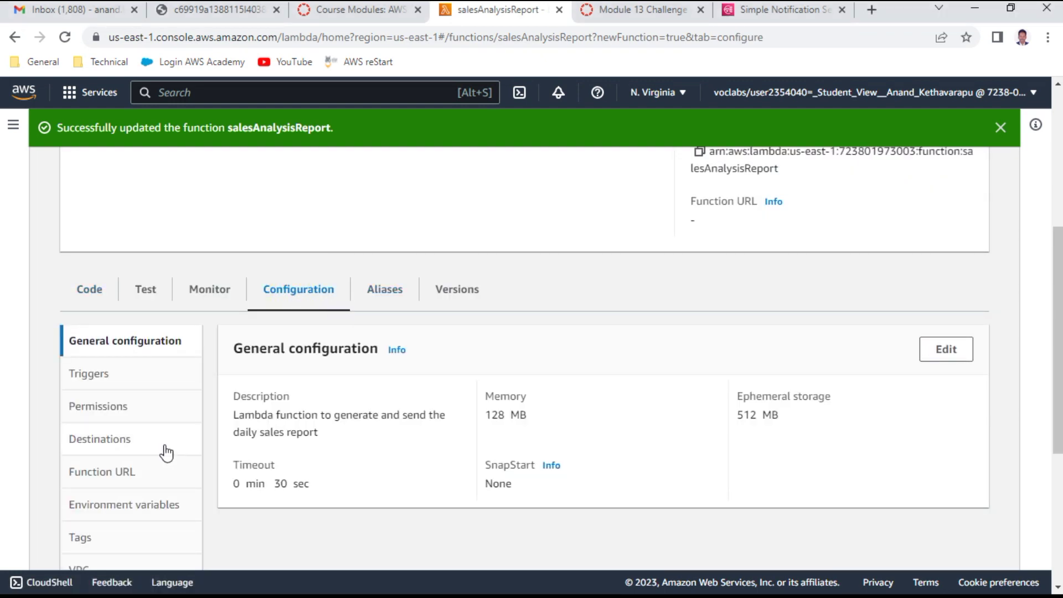
{"action": "scroll", "coordinate": [167, 453], "scroll_direction": "down", "scroll_amount": 3}
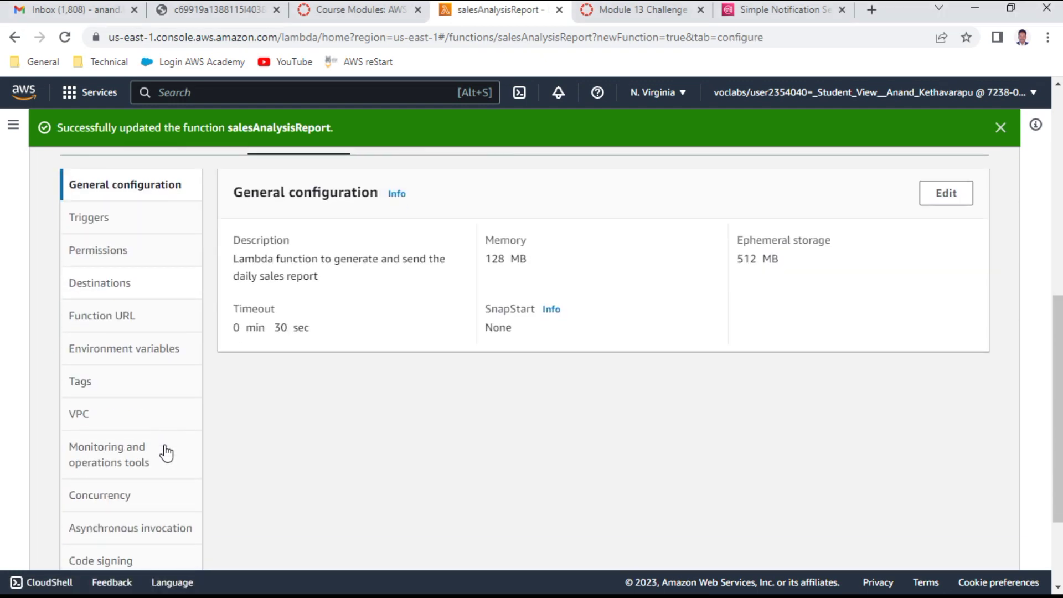
{"action": "left_click", "coordinate": [145, 348]}
{"action": "left_click", "coordinate": [597, 332]}
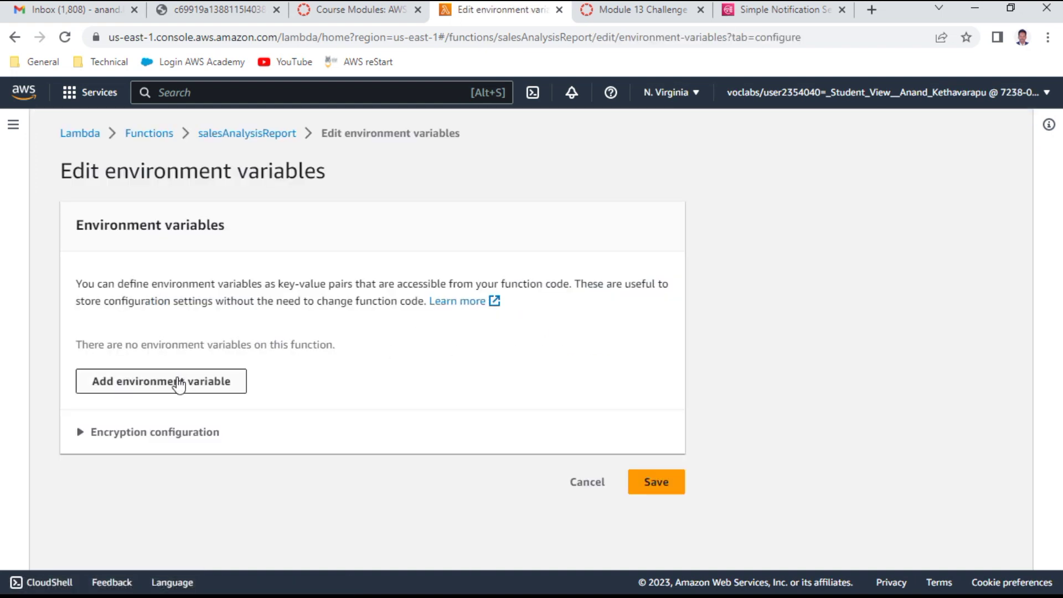
Step: Add a new environment variable row with the copied SalesReportTopic ARN as its value
{"action": "left_click", "coordinate": [177, 382]}
{"action": "left_click", "coordinate": [329, 359]}
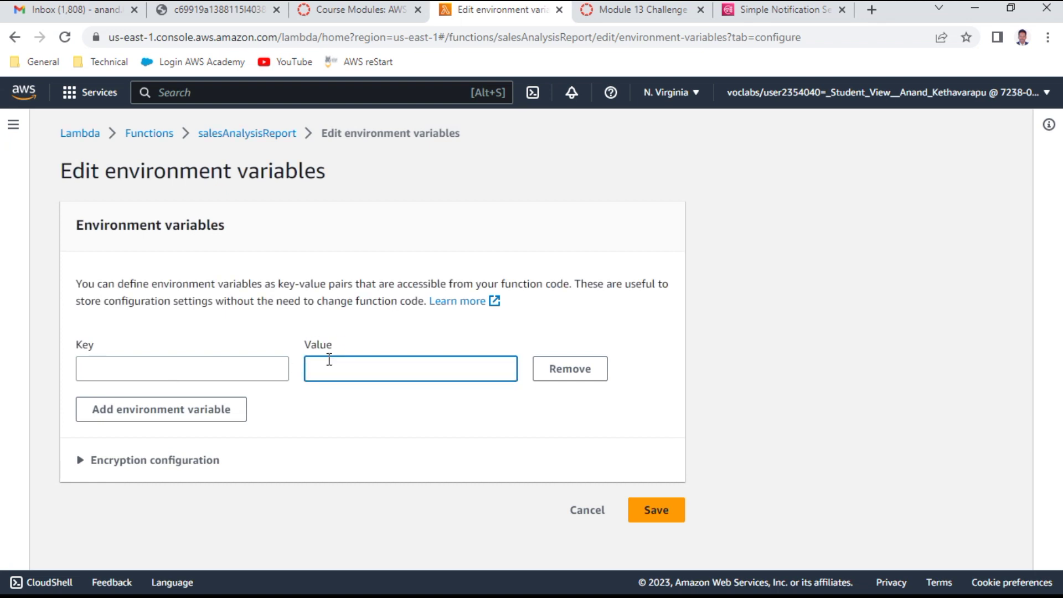
{"action": "key", "text": "ctrl+v"}
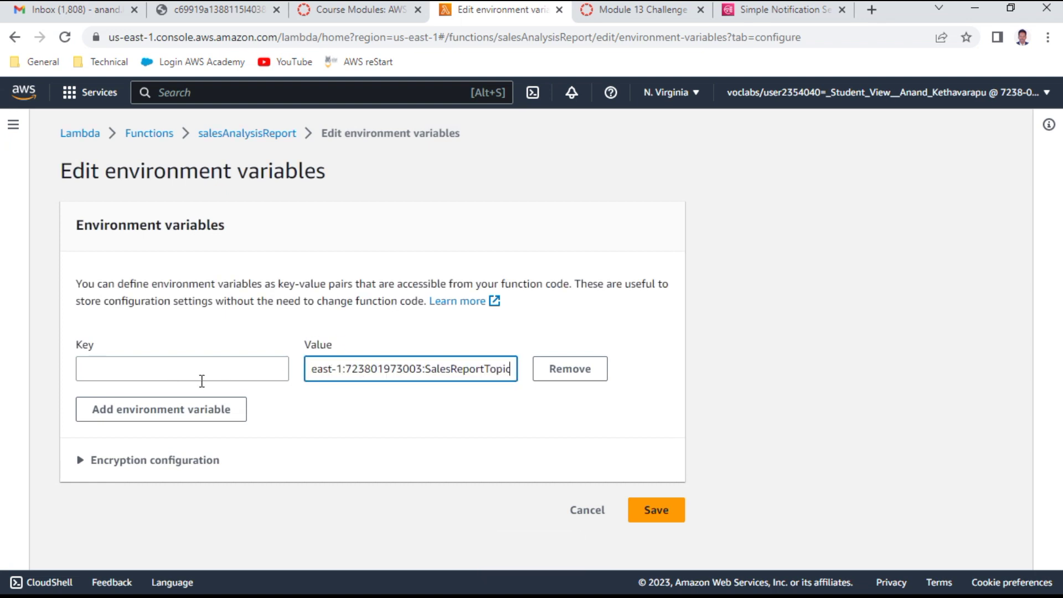
{"action": "left_click", "coordinate": [192, 368]}
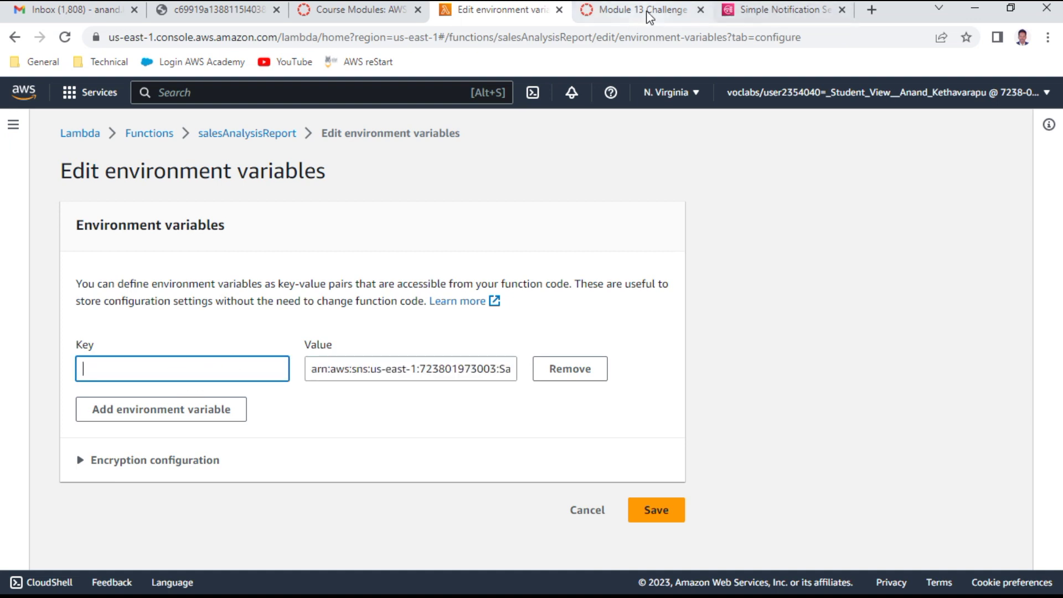
Step: Copy 'topicARN' from the lab instructions, paste it as the variable key, and save
{"action": "left_click", "coordinate": [647, 16]}
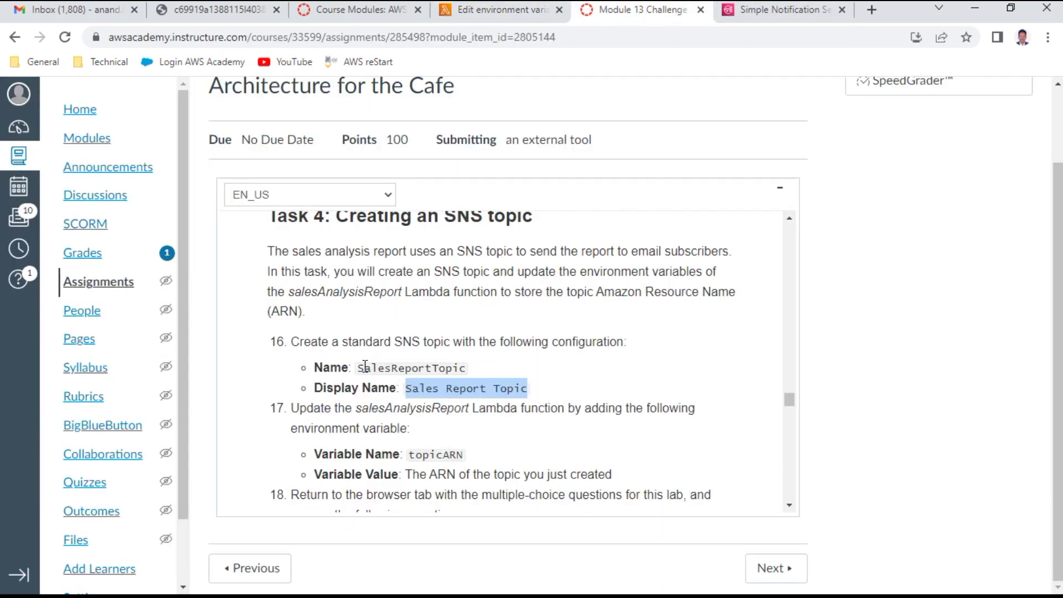
{"action": "left_click_drag", "start_coordinate": [358, 367], "coordinate": [474, 372]}
{"action": "left_click", "coordinate": [477, 371]}
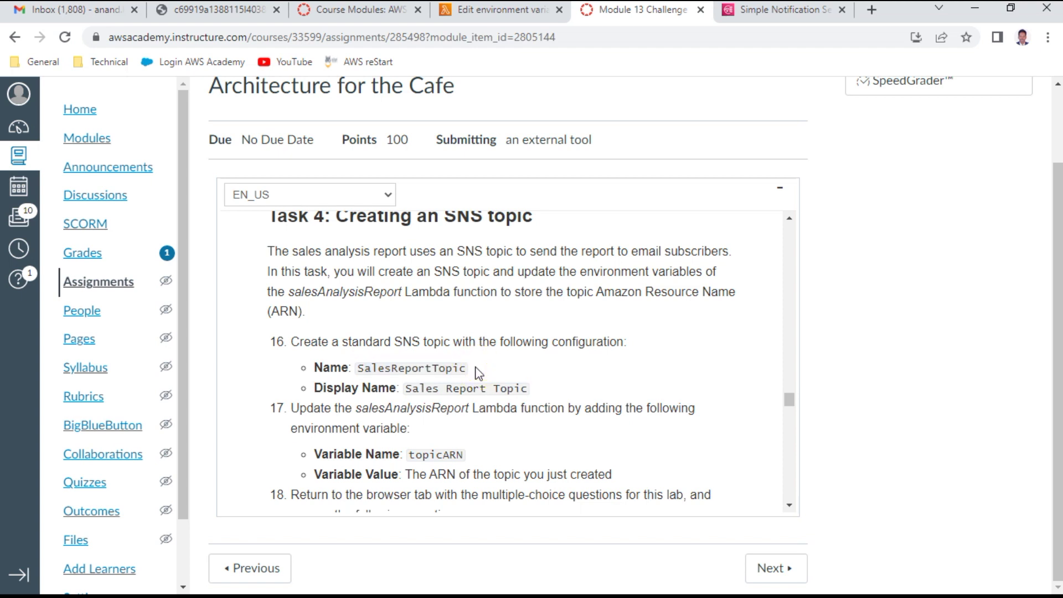
{"action": "double_click", "coordinate": [452, 458]}
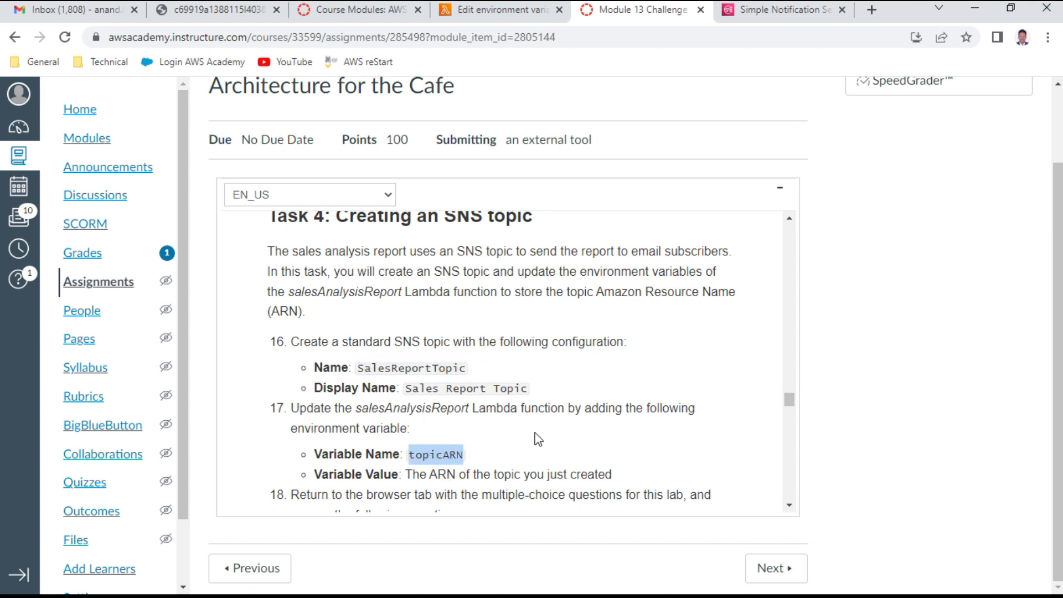
{"action": "key", "text": "ctrl+c"}
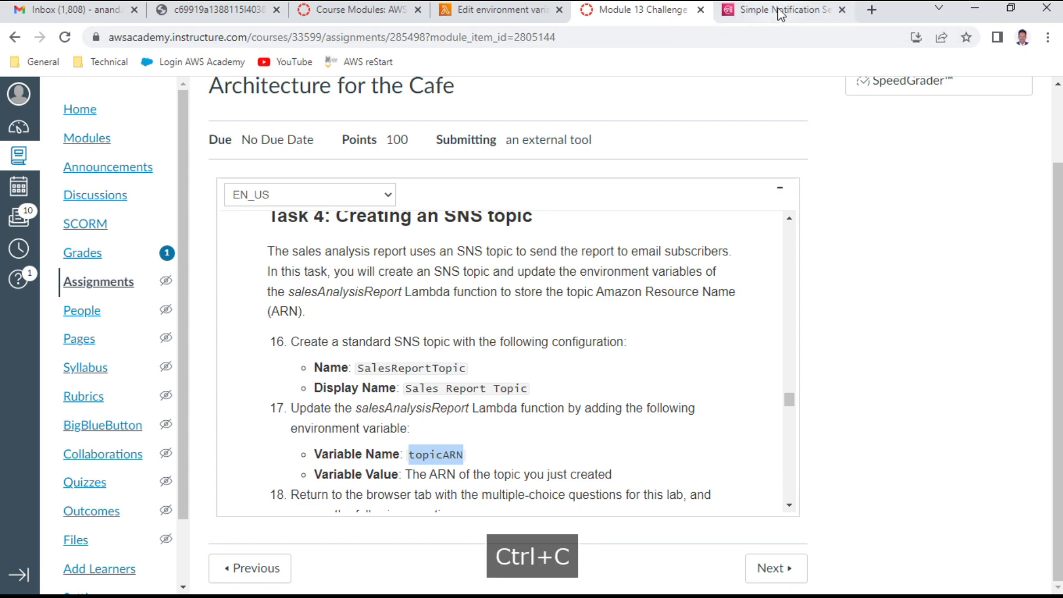
{"action": "left_click", "coordinate": [780, 9]}
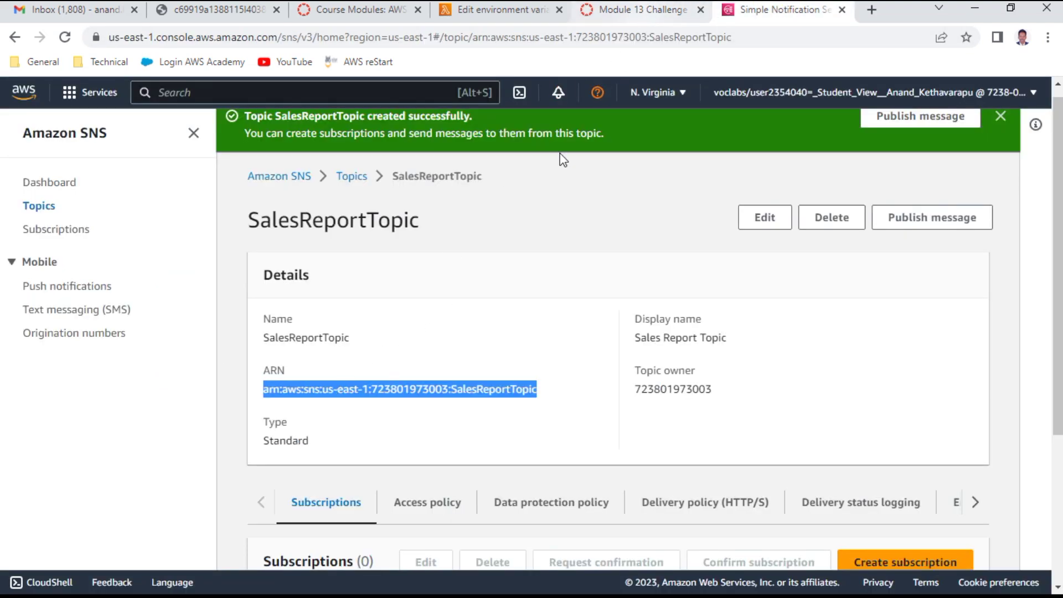
{"action": "left_click", "coordinate": [357, 9]}
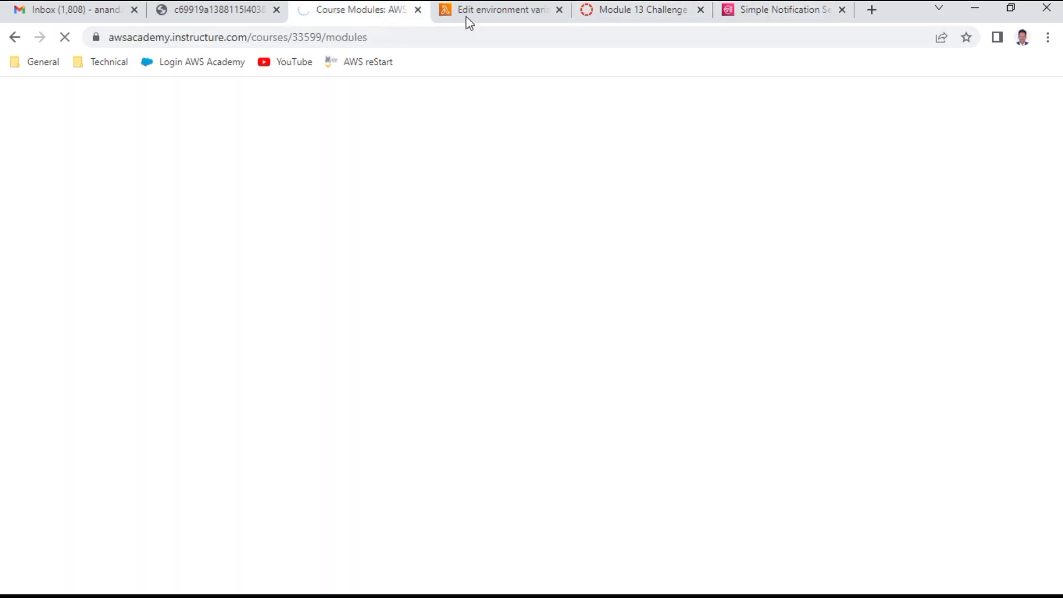
{"action": "left_click", "coordinate": [740, 12]}
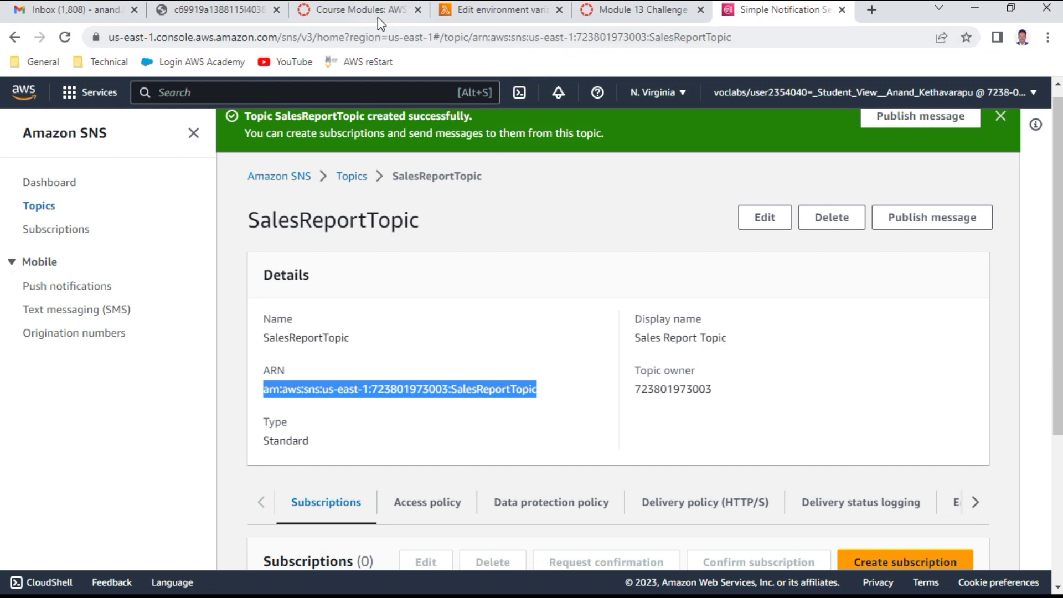
{"action": "left_click", "coordinate": [631, 14]}
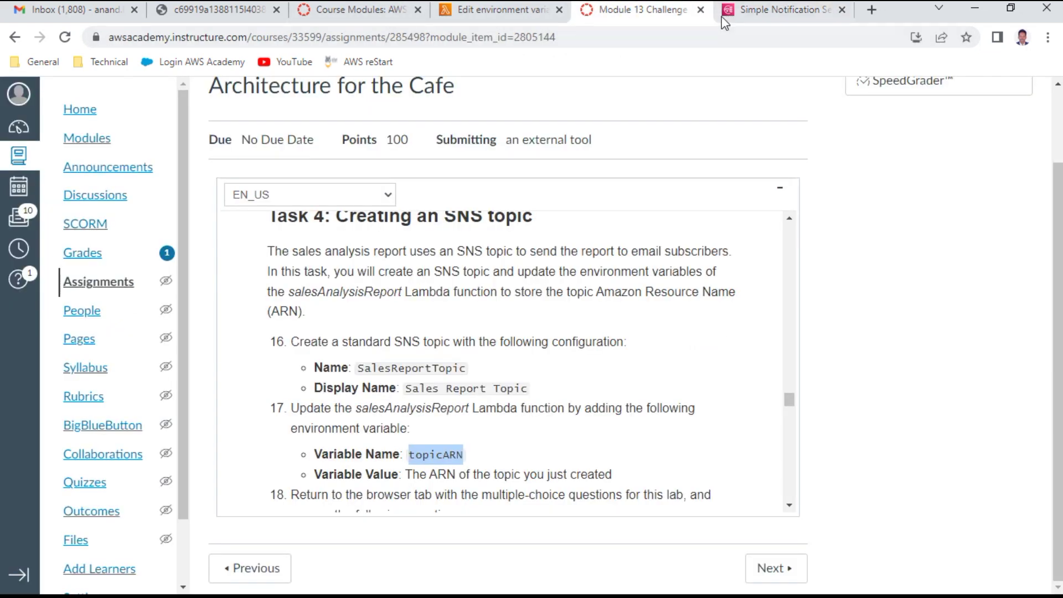
{"action": "left_click", "coordinate": [814, 14]}
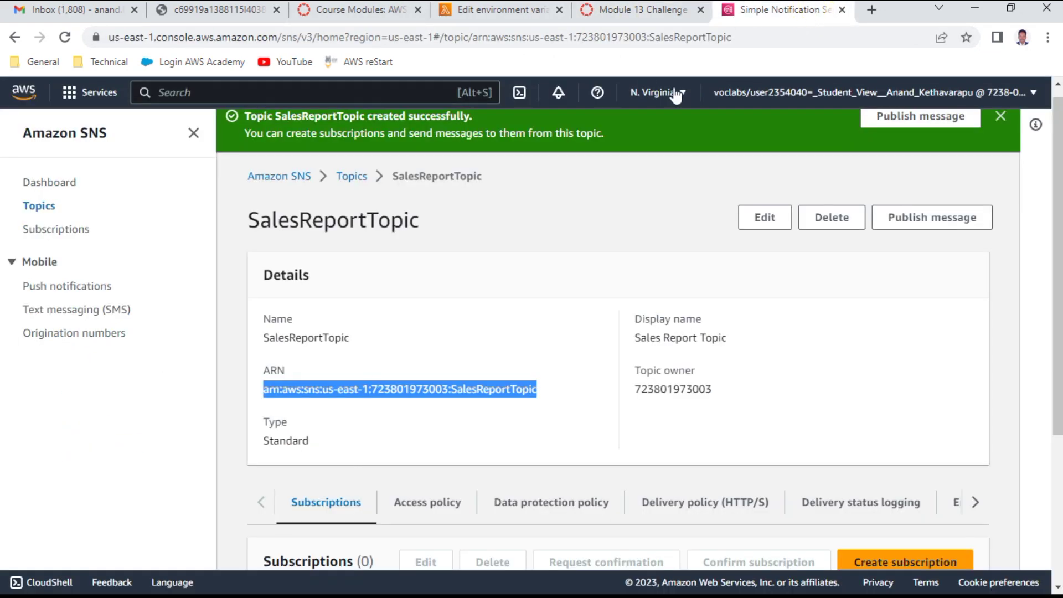
{"action": "left_click", "coordinate": [494, 17]}
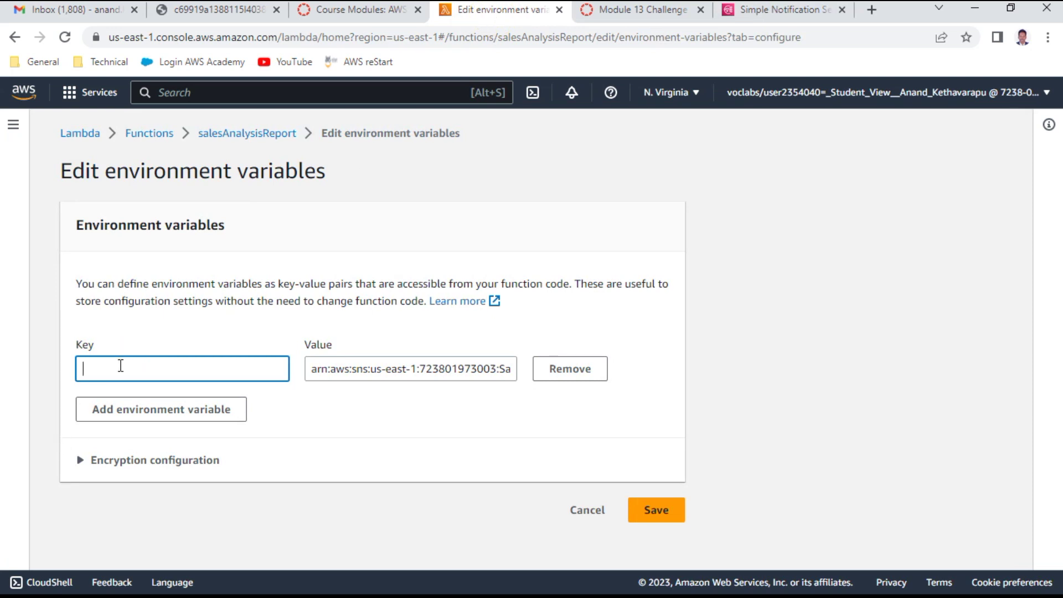
{"action": "type", "text": "topicARN"}
{"action": "left_click", "coordinate": [664, 508]}
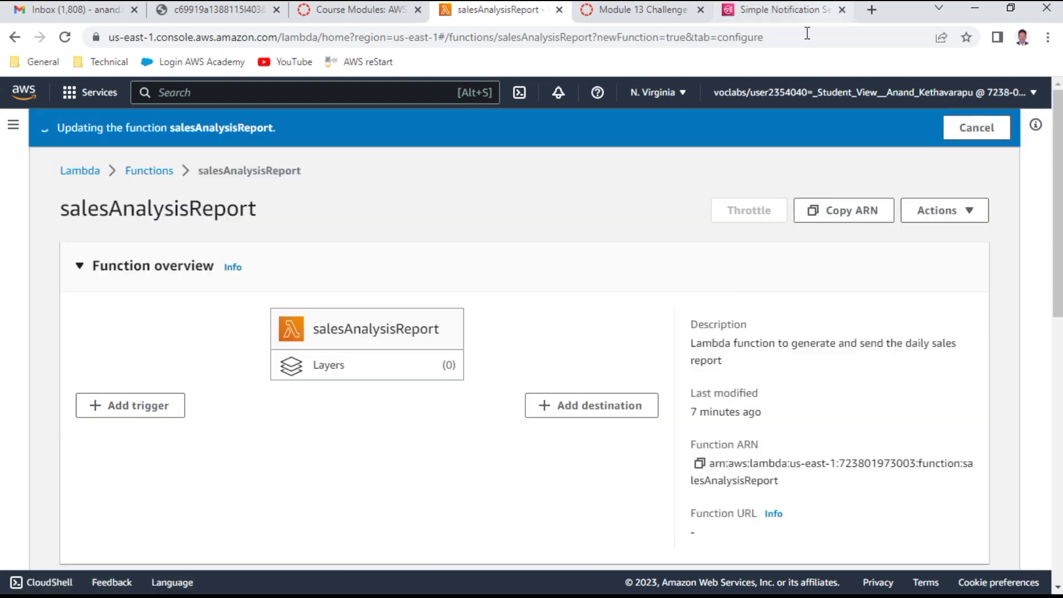
Step: Answer Yes to lab quiz Question 3, submit it, and return to the instructions
{"action": "left_click", "coordinate": [642, 10]}
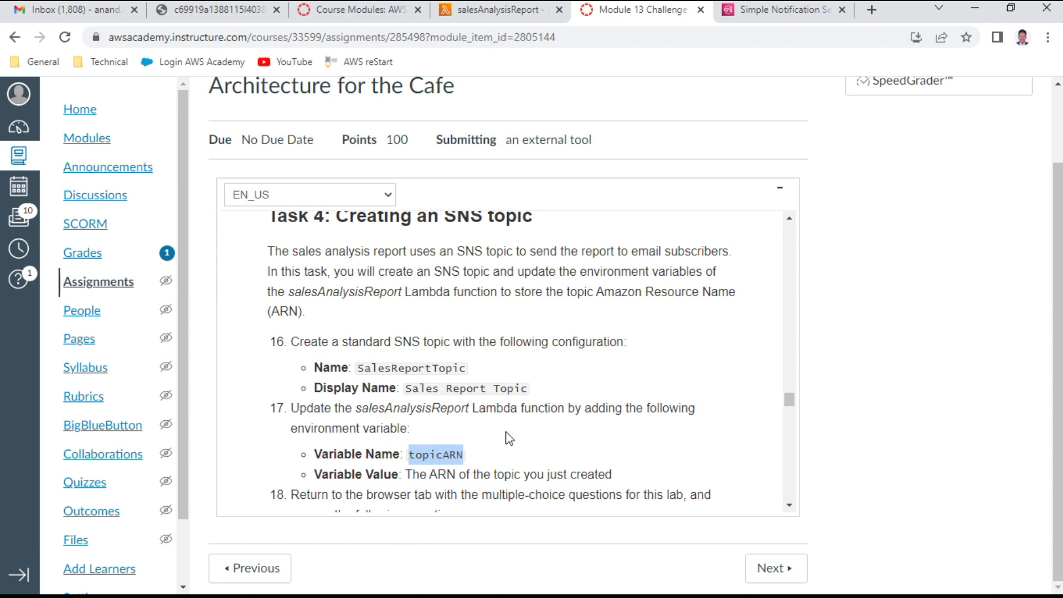
{"action": "scroll", "coordinate": [498, 434], "scroll_direction": "down", "scroll_amount": 1}
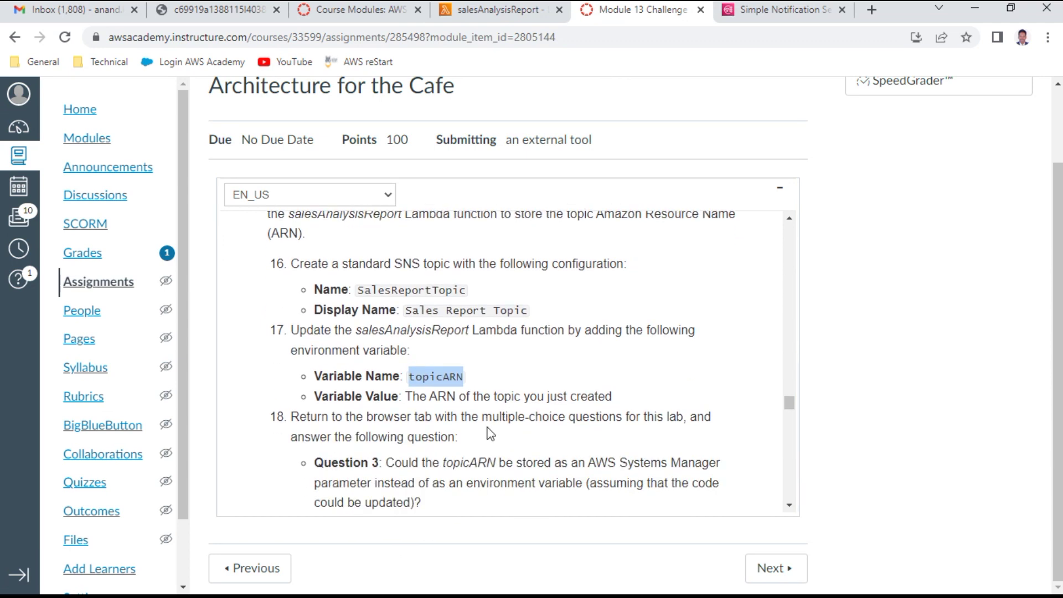
{"action": "scroll", "coordinate": [594, 432], "scroll_direction": "down", "scroll_amount": 1}
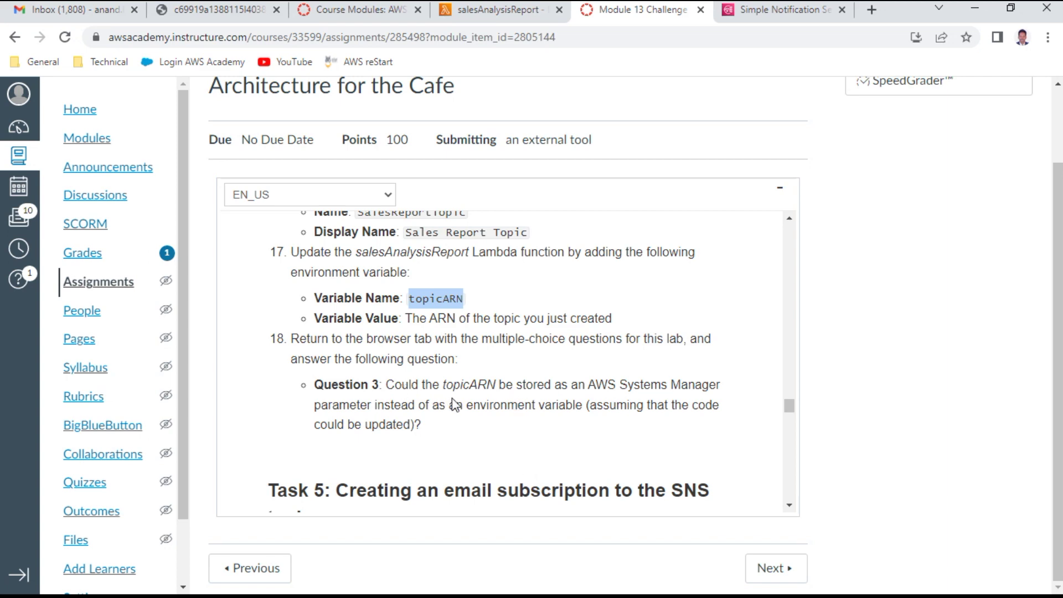
{"action": "left_click", "coordinate": [234, 10]}
{"action": "scroll", "coordinate": [297, 308], "scroll_direction": "down", "scroll_amount": 3}
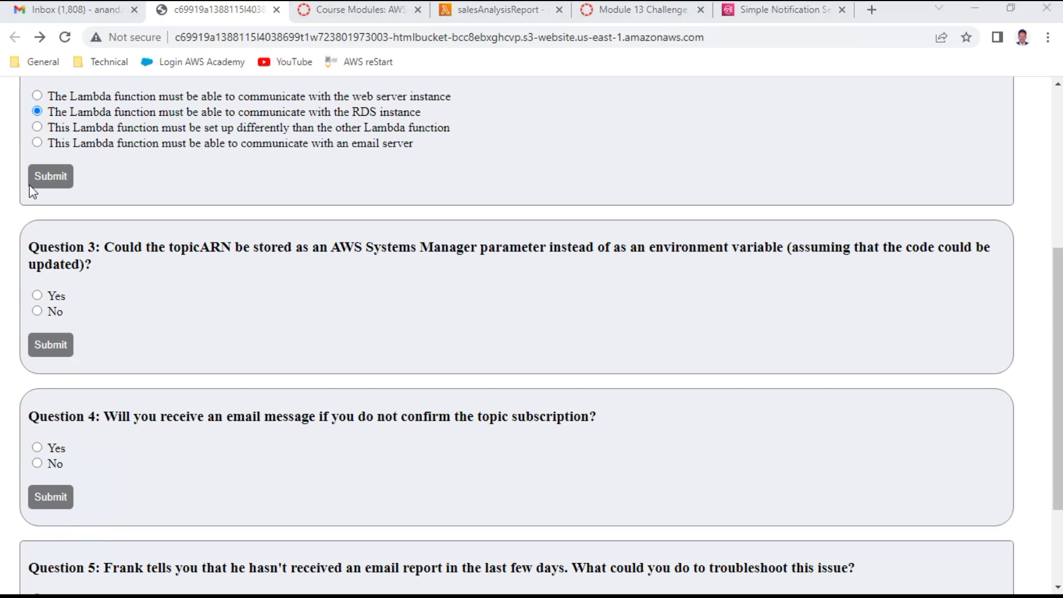
{"action": "left_click", "coordinate": [37, 295]}
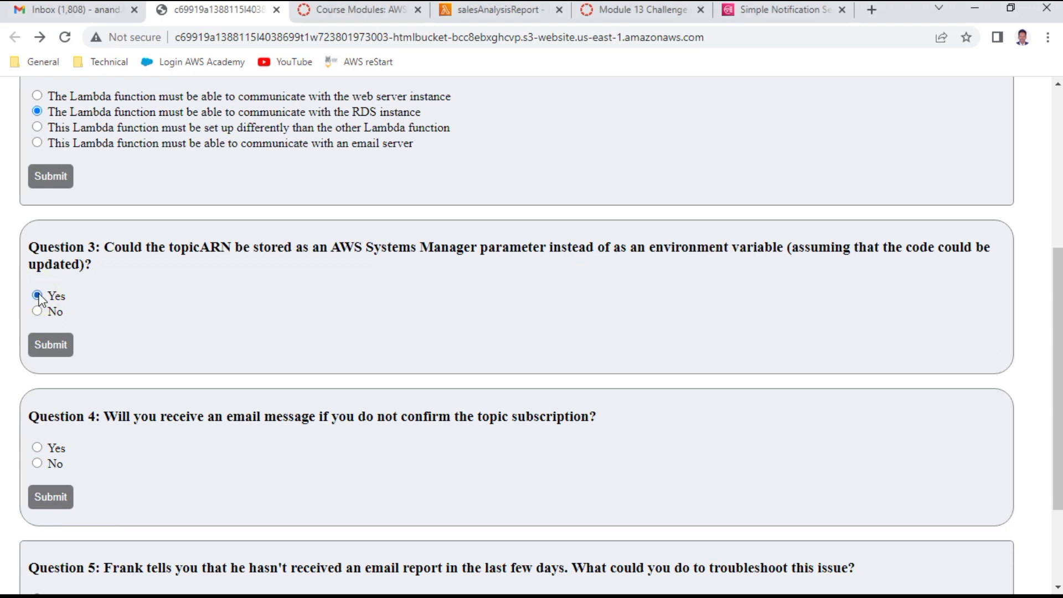
{"action": "left_click", "coordinate": [59, 346]}
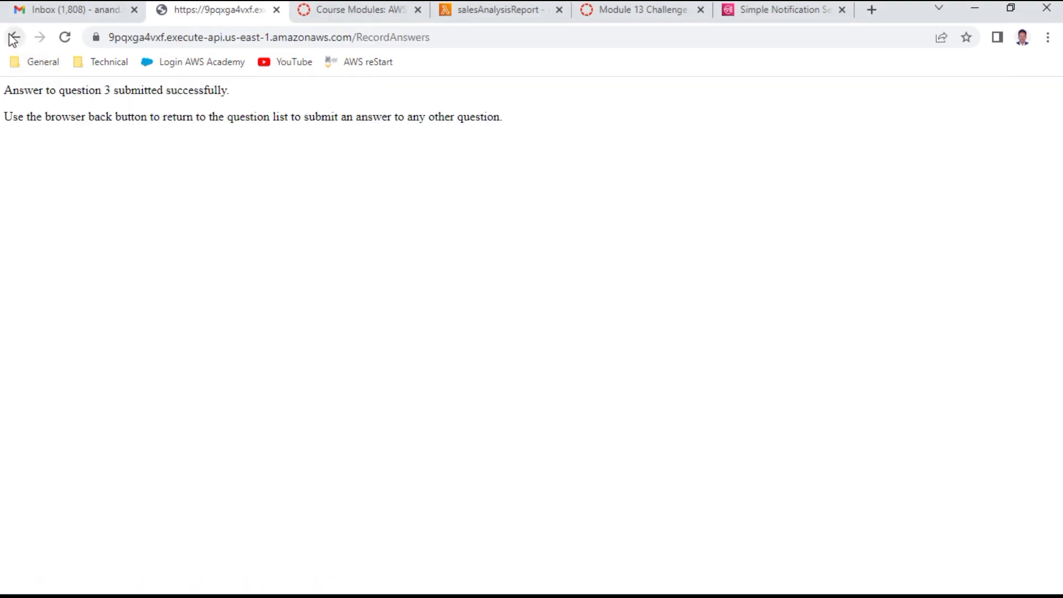
{"action": "left_click", "coordinate": [14, 37]}
{"action": "left_click", "coordinate": [645, 7]}
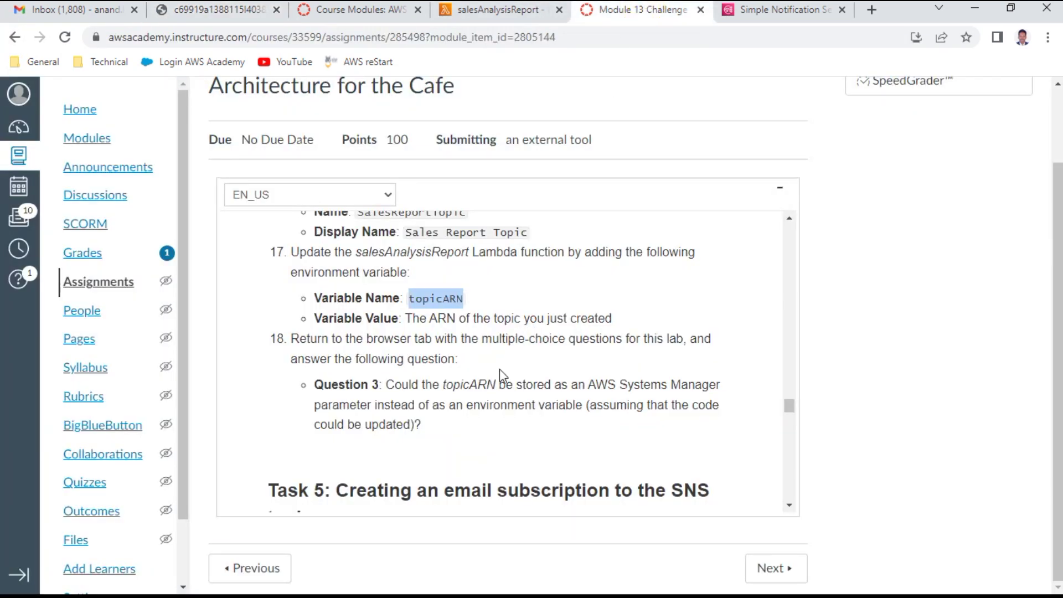
Step: Start a new subscription on the SalesReportTopic page after checking the Task 5 instructions
{"action": "scroll", "coordinate": [499, 369], "scroll_direction": "down", "scroll_amount": 3}
{"action": "scroll", "coordinate": [503, 374], "scroll_direction": "down", "scroll_amount": 1}
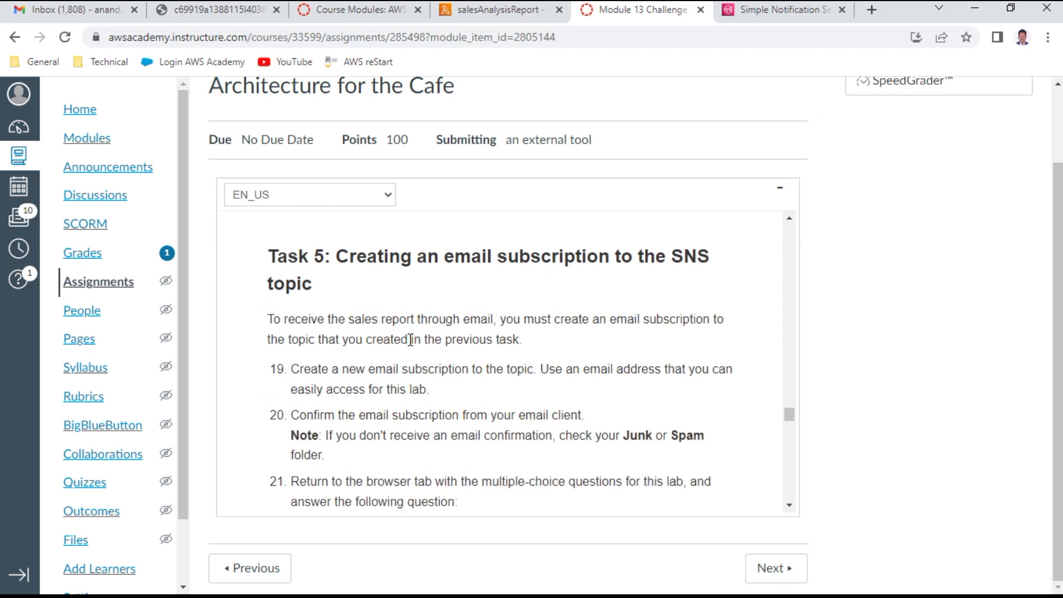
{"action": "scroll", "coordinate": [410, 340], "scroll_direction": "down", "scroll_amount": 1}
{"action": "scroll", "coordinate": [410, 340], "scroll_direction": "down", "scroll_amount": 1}
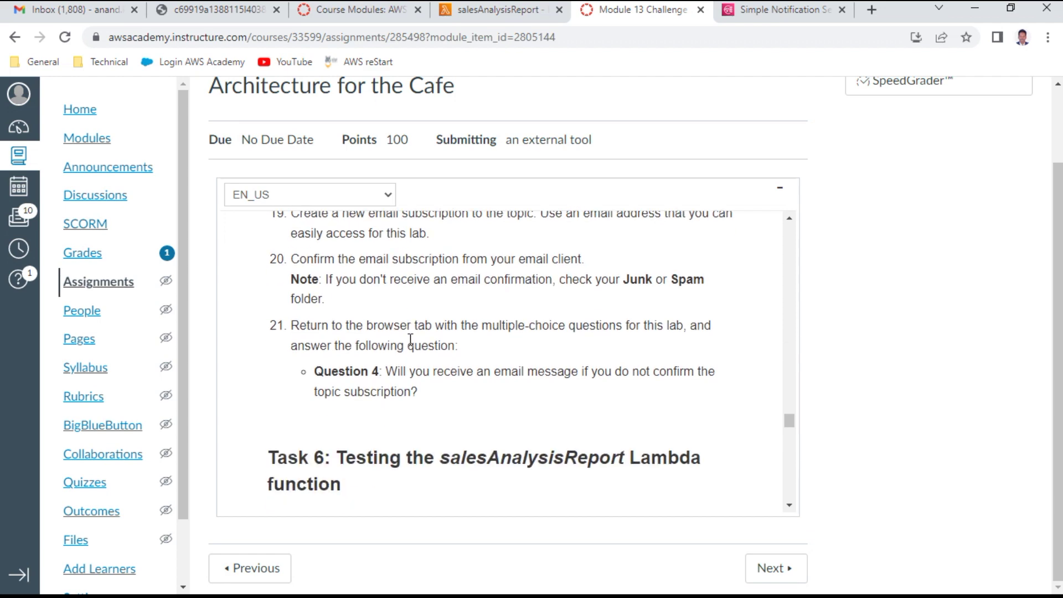
{"action": "scroll", "coordinate": [410, 340], "scroll_direction": "up", "scroll_amount": 2}
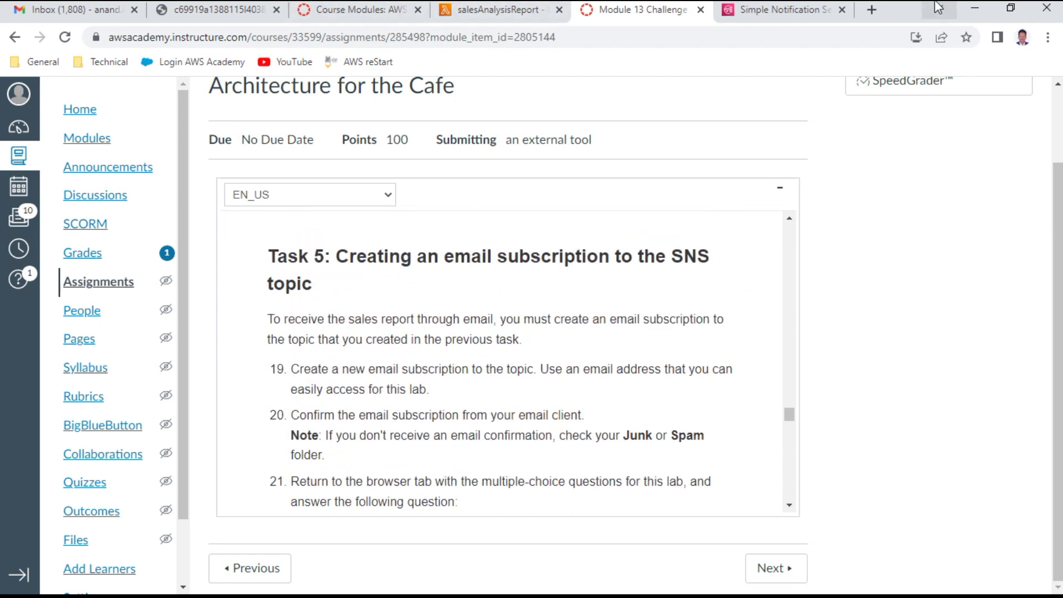
{"action": "left_click", "coordinate": [785, 16]}
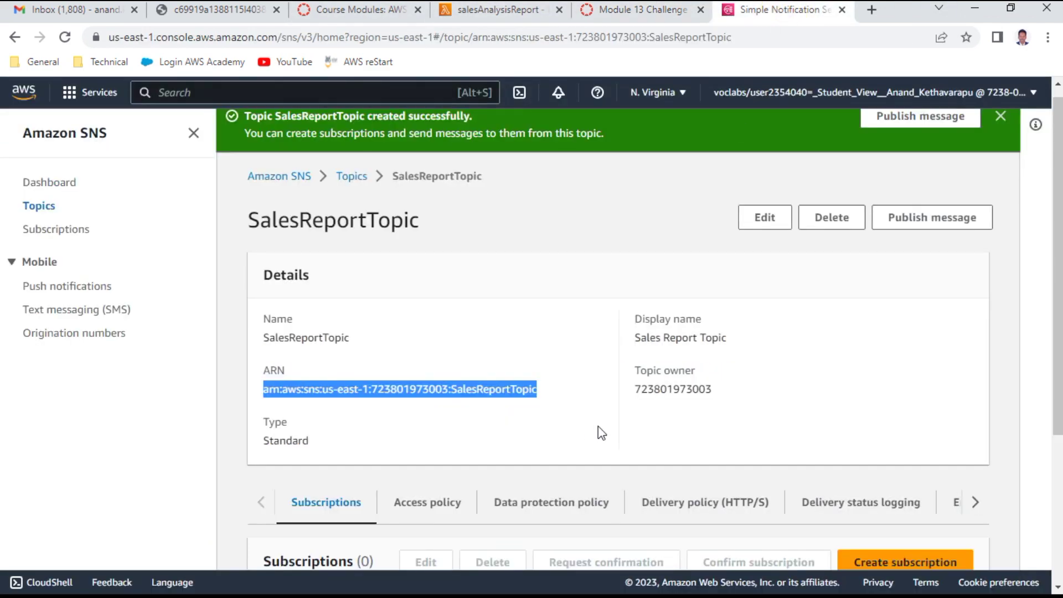
{"action": "scroll", "coordinate": [602, 433], "scroll_direction": "down", "scroll_amount": 1}
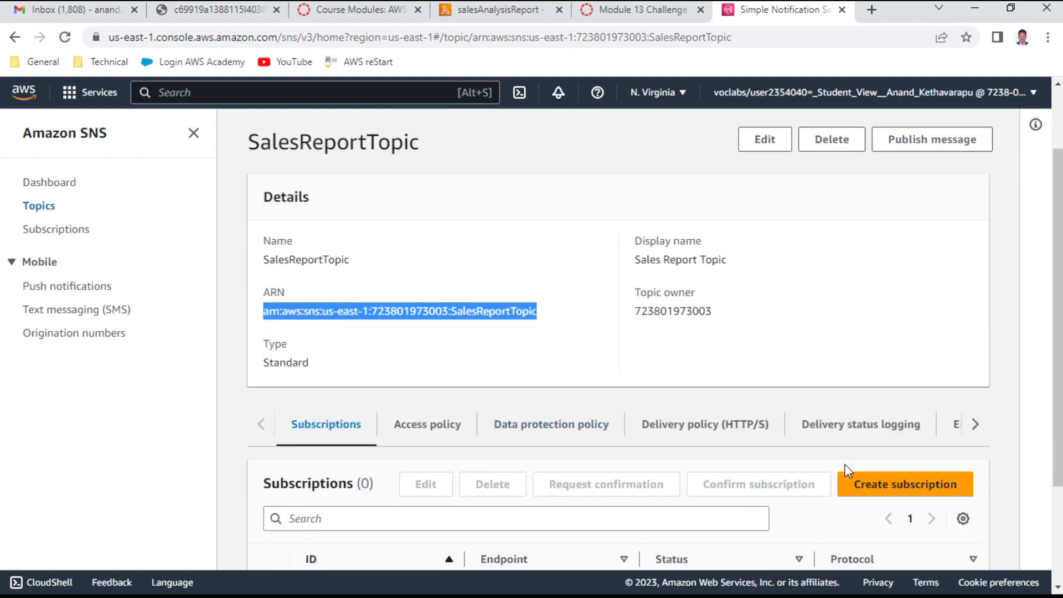
{"action": "left_click", "coordinate": [896, 485]}
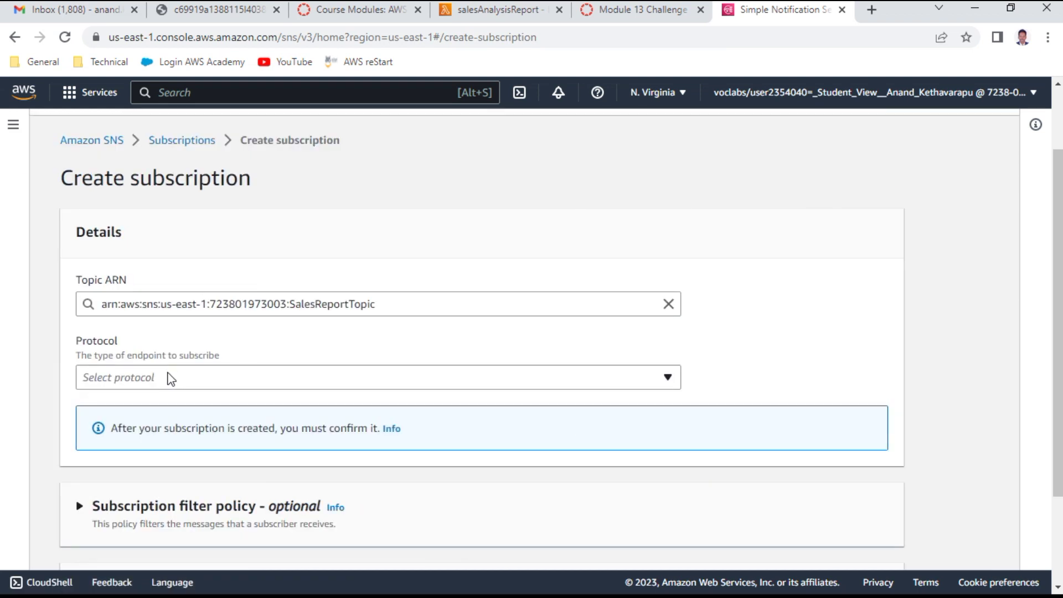
{"action": "left_click", "coordinate": [625, 11]}
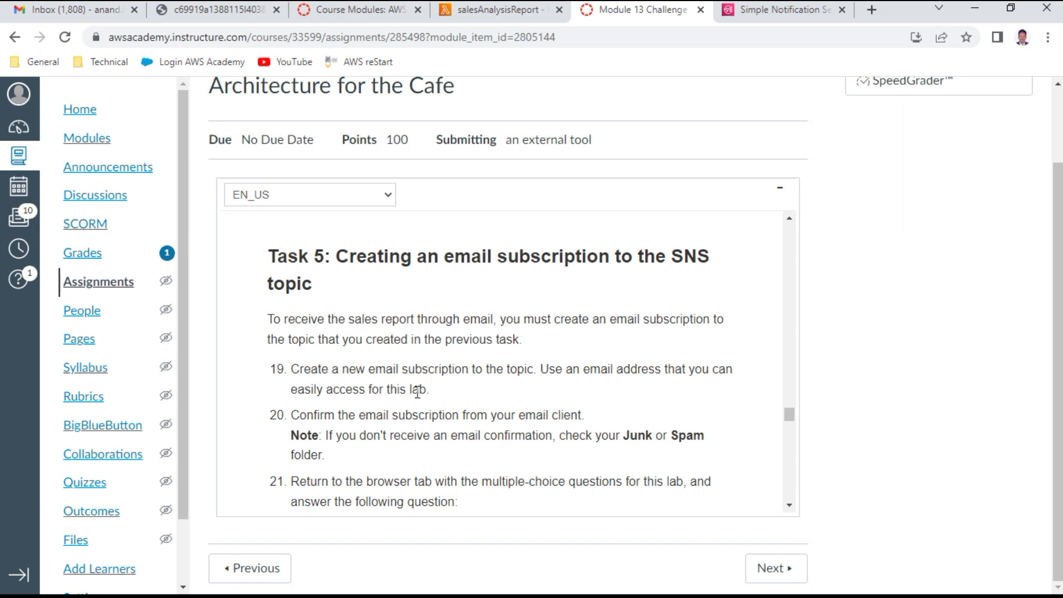
{"action": "left_click", "coordinate": [778, 11]}
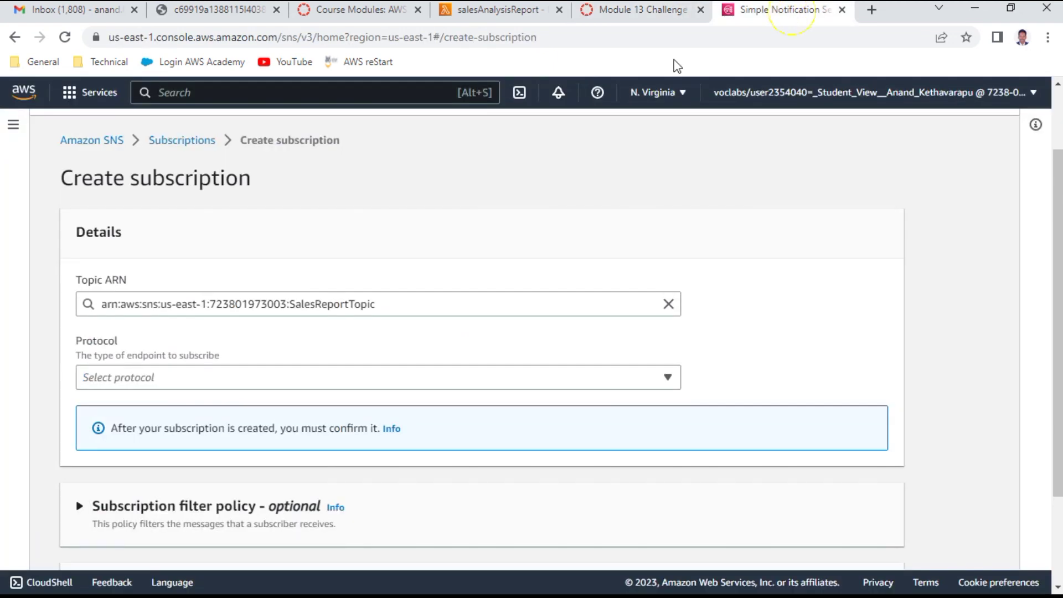
Step: Create an Email subscription with your email address as the endpoint, then go to Gmail
{"action": "left_click", "coordinate": [132, 383]}
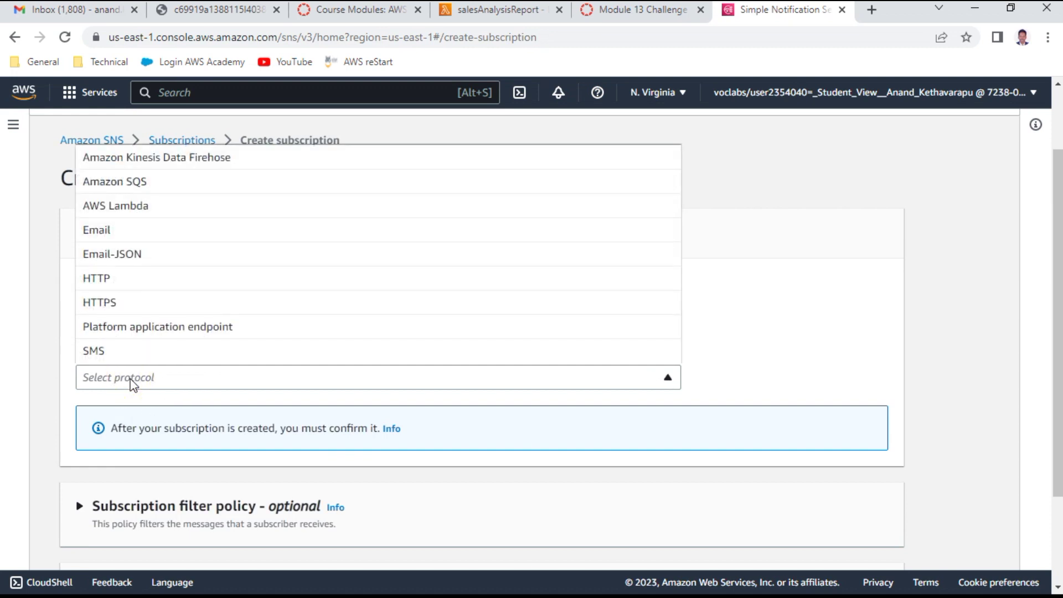
{"action": "left_click", "coordinate": [112, 238]}
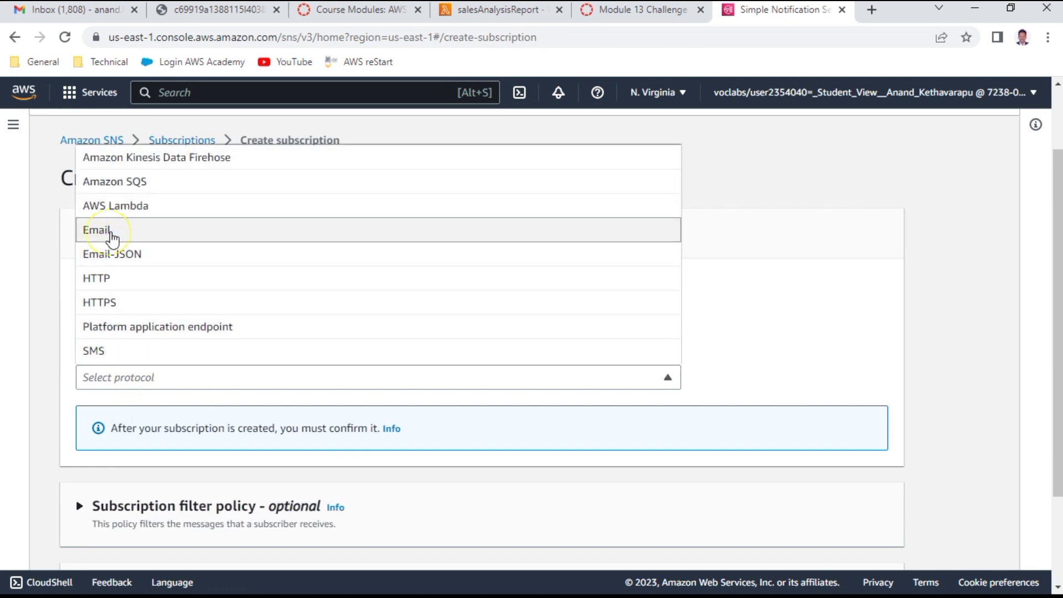
{"action": "scroll", "coordinate": [199, 286], "scroll_direction": "down", "scroll_amount": 3}
{"action": "left_click", "coordinate": [114, 290]}
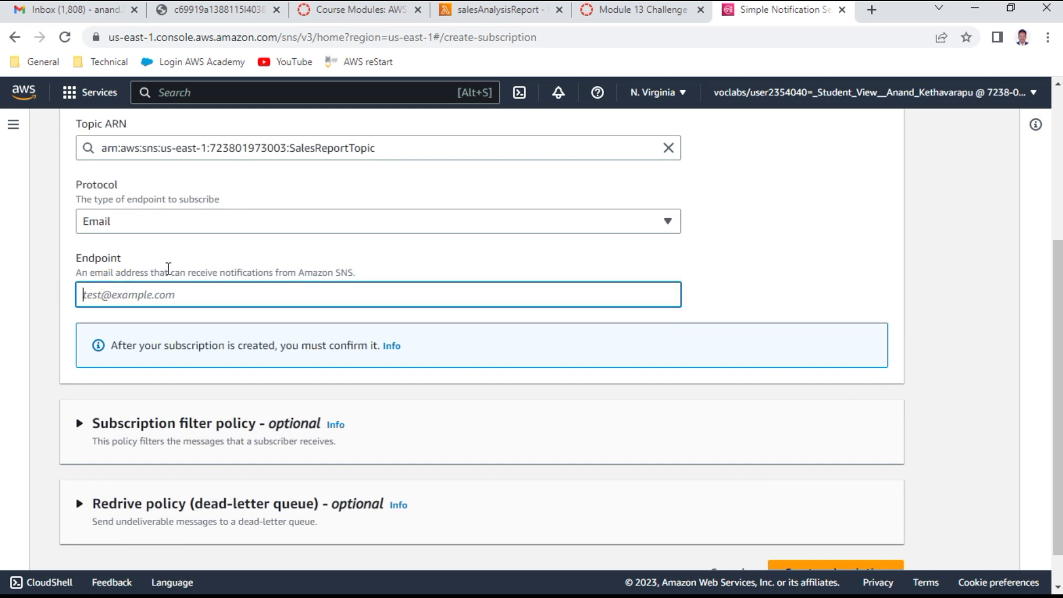
{"action": "type", "text": "ANAND"}
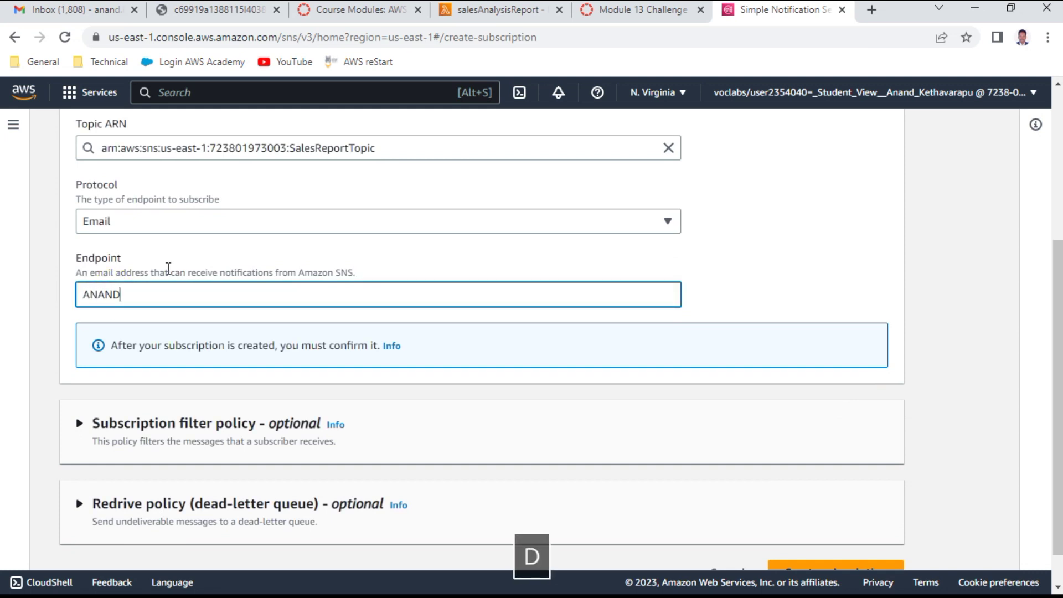
{"action": "key", "text": "BackSpace"}
{"action": "key", "text": "BackSpace"}
{"action": "key", "text": "BackSpace"}
{"action": "key", "text": "BackSpace"}
{"action": "key", "text": "BackSpace"}
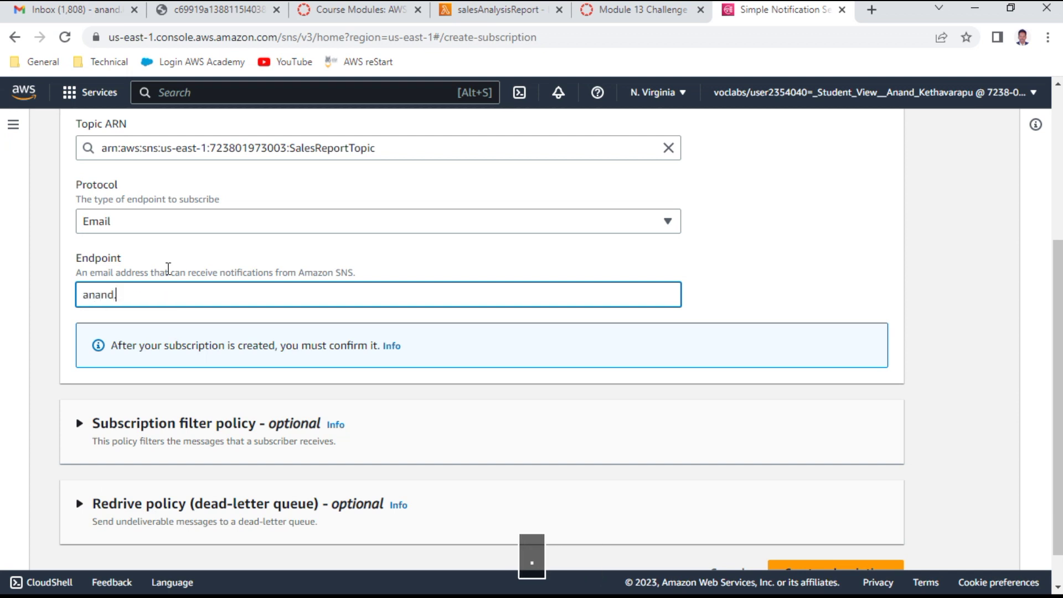
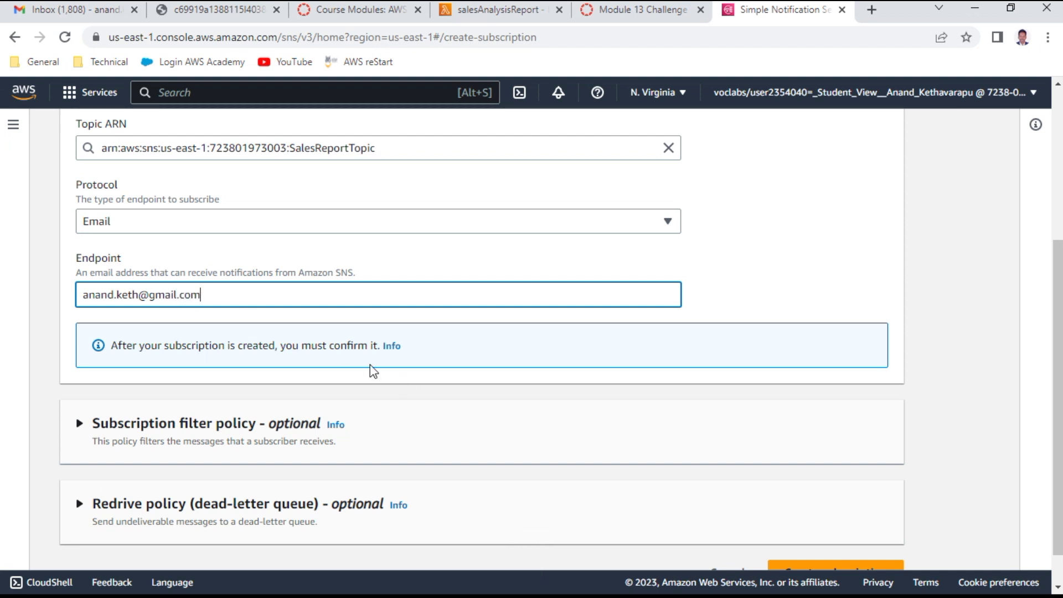
{"action": "scroll", "coordinate": [374, 370], "scroll_direction": "down", "scroll_amount": 1}
{"action": "left_click", "coordinate": [859, 532]}
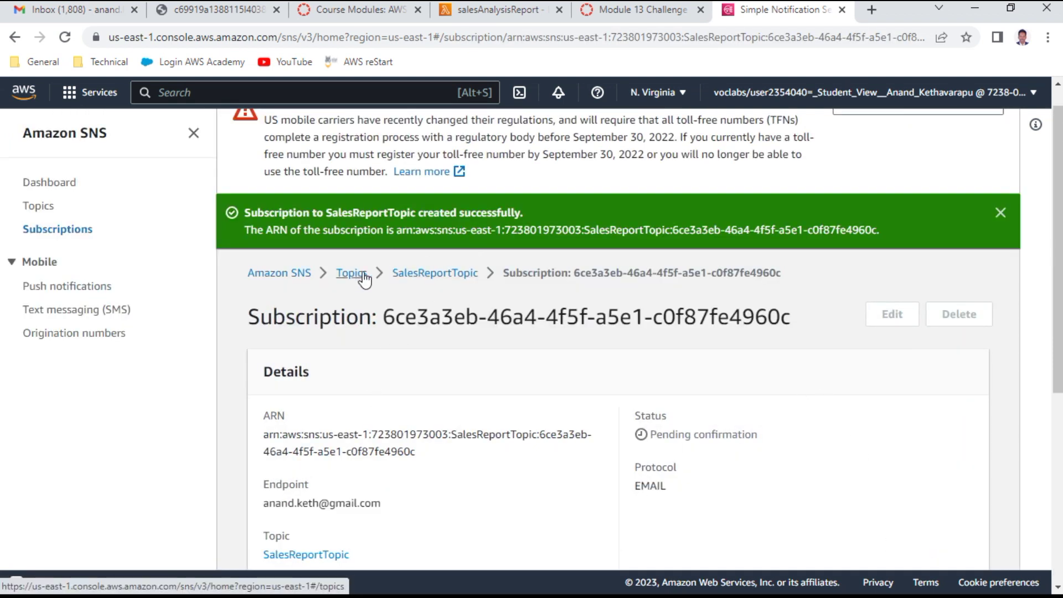
{"action": "left_click", "coordinate": [442, 273]}
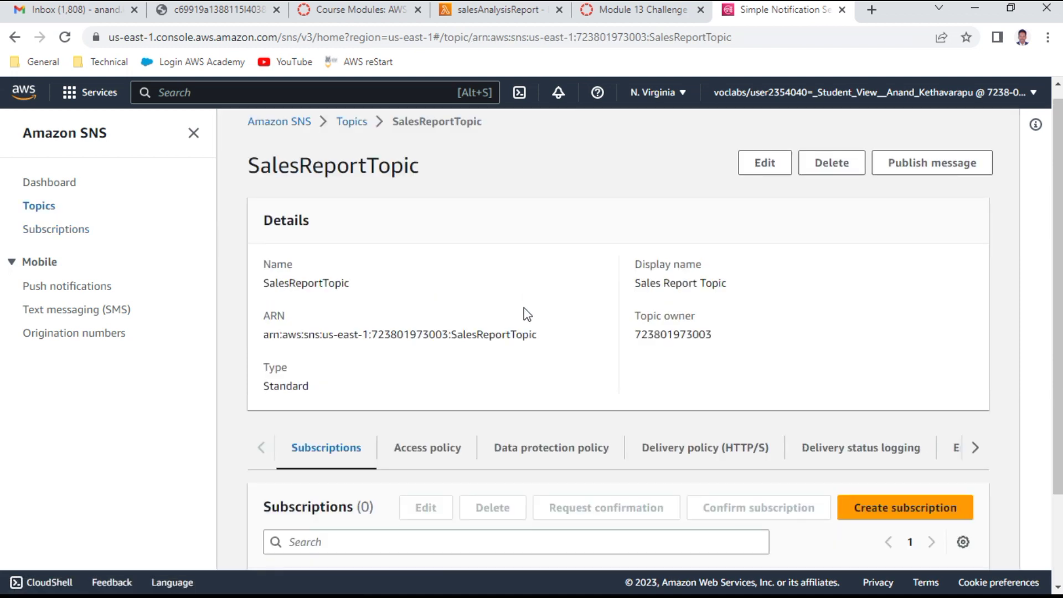
{"action": "scroll", "coordinate": [694, 335], "scroll_direction": "down", "scroll_amount": 2}
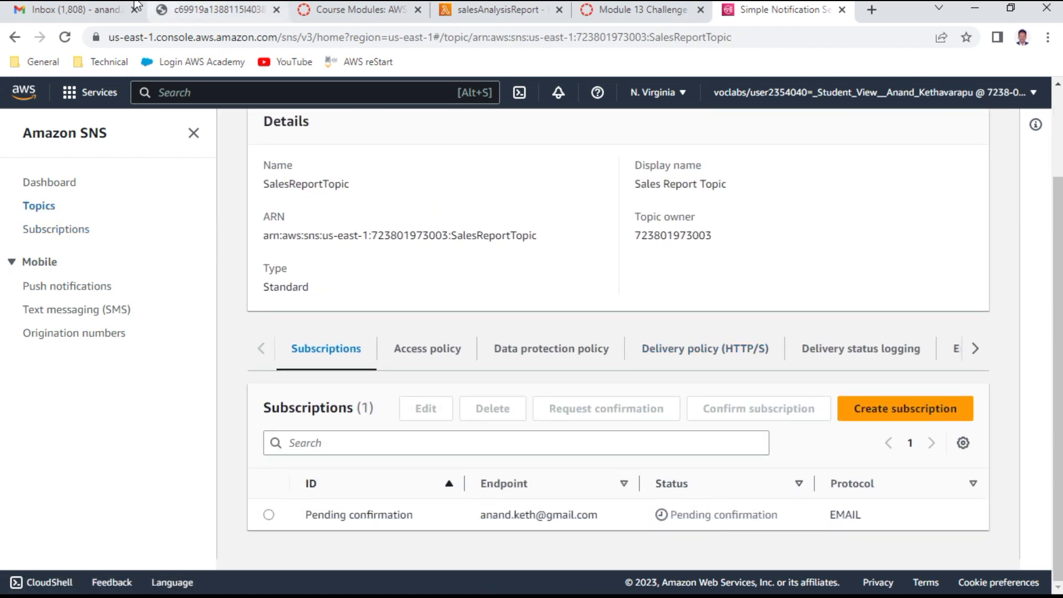
{"action": "left_click", "coordinate": [72, 9]}
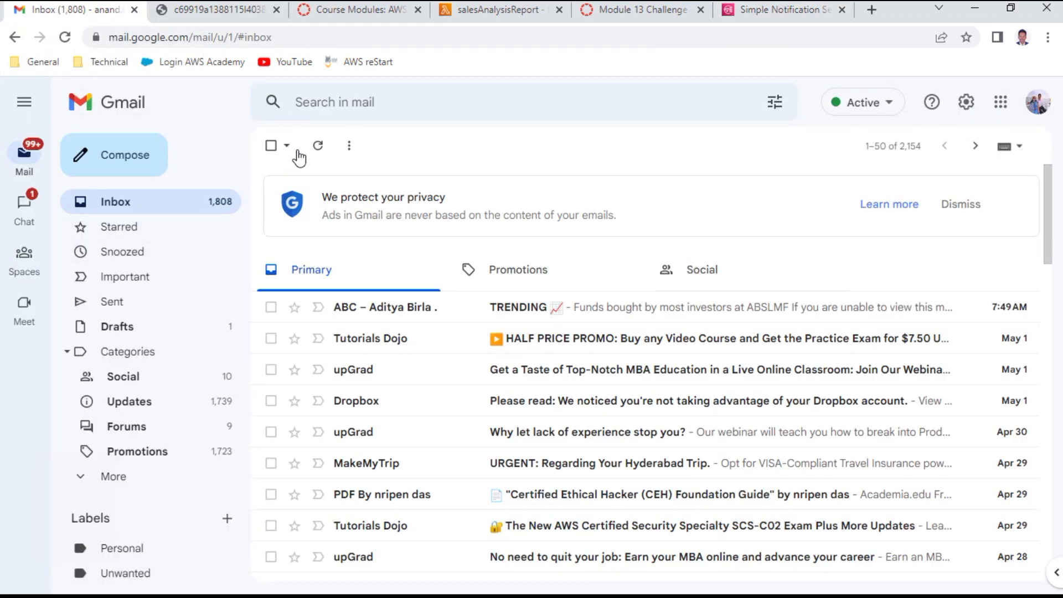
Step: Confirm the subscription from the AWS Notification - Subscription Confirmation email in Gmail
{"action": "left_click", "coordinate": [319, 148]}
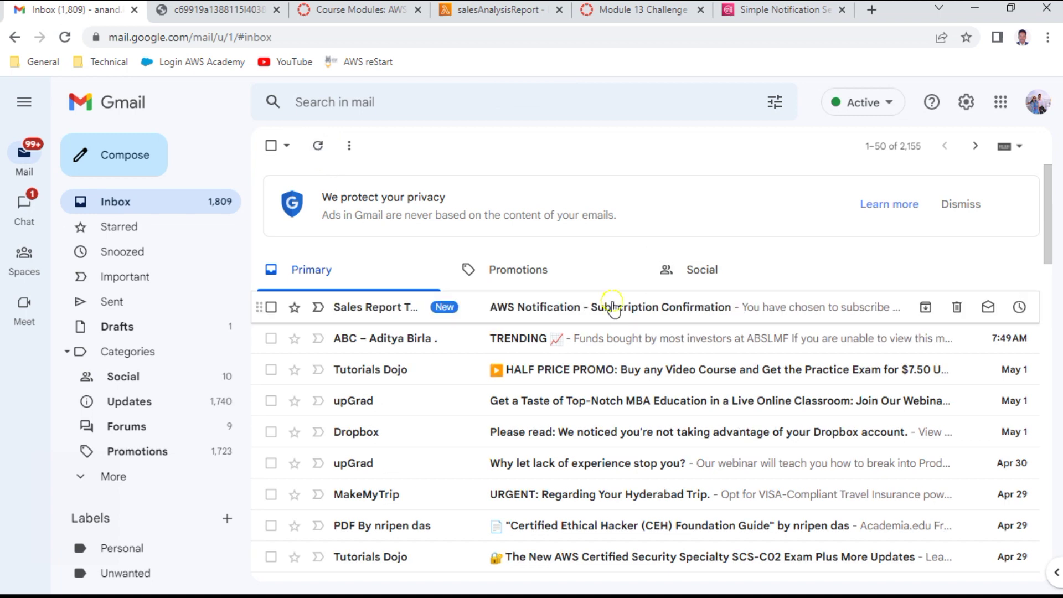
{"action": "left_click", "coordinate": [612, 305]}
{"action": "left_click", "coordinate": [357, 335]}
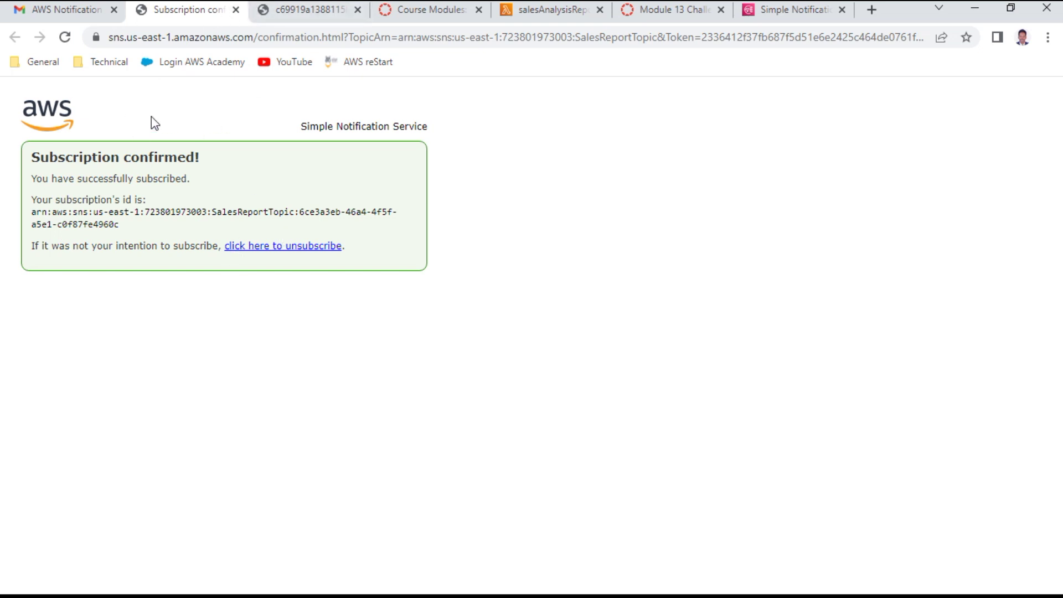
{"action": "left_click", "coordinate": [235, 10]}
Step: Answer No to lab quiz Question 4, submit it, and return to the instructions
{"action": "left_click", "coordinate": [554, 10]}
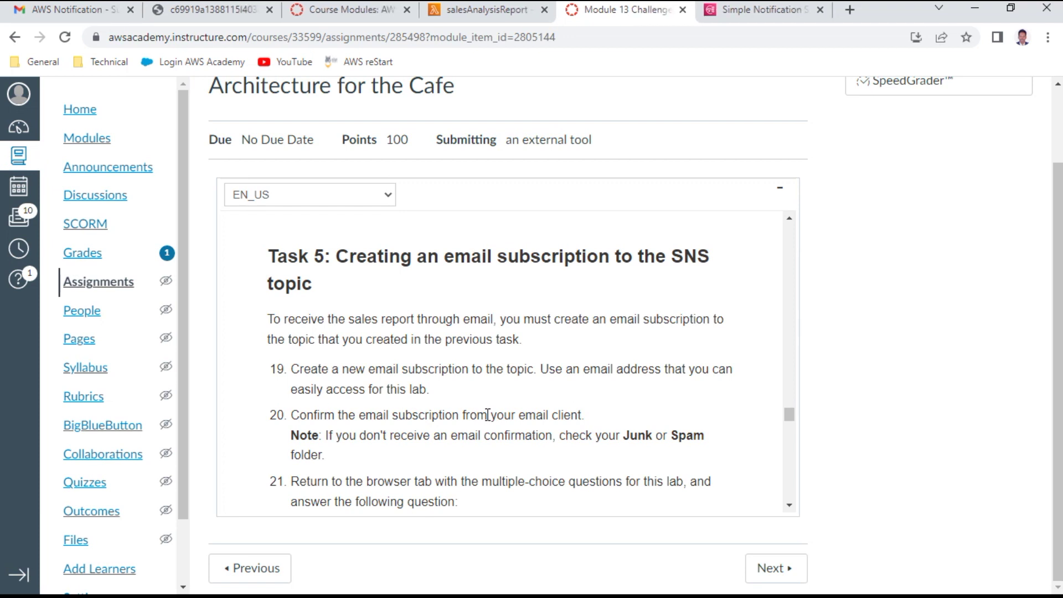
{"action": "scroll", "coordinate": [488, 419], "scroll_direction": "down", "scroll_amount": 2}
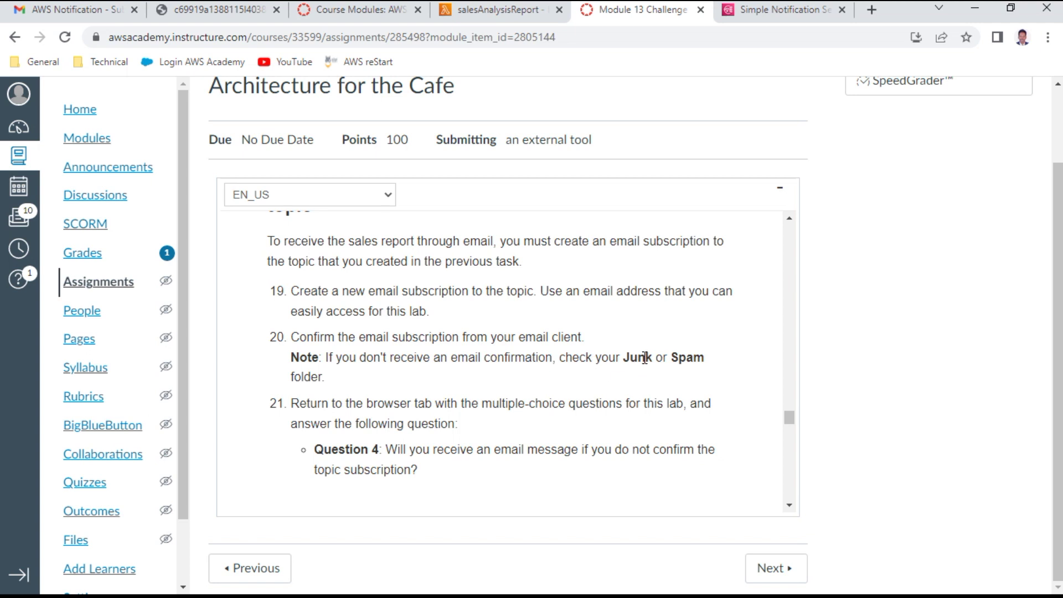
{"action": "scroll", "coordinate": [518, 442], "scroll_direction": "down", "scroll_amount": 1}
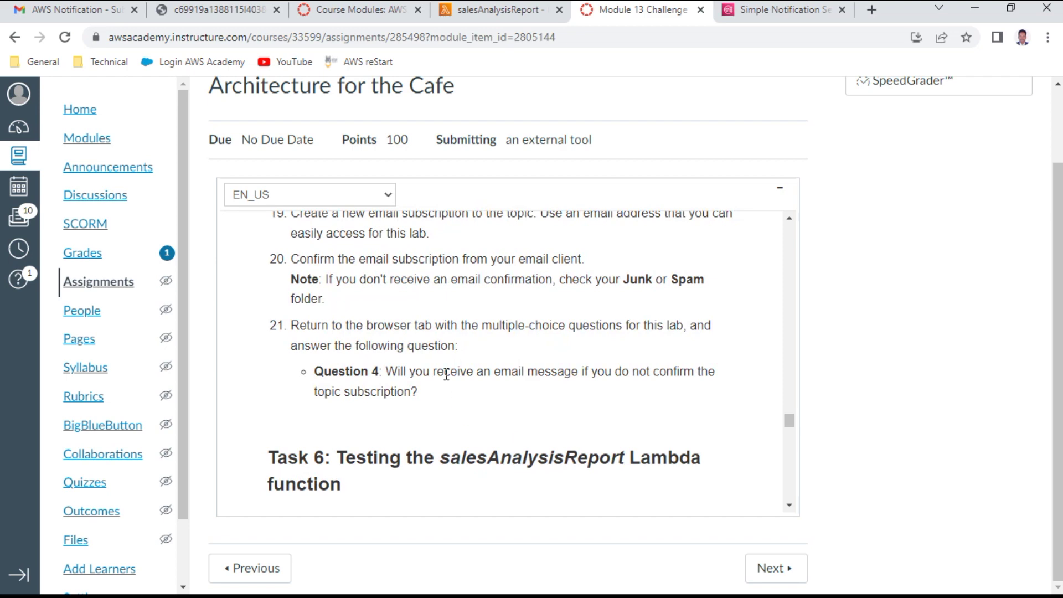
{"action": "left_click", "coordinate": [254, 15]}
{"action": "scroll", "coordinate": [139, 332], "scroll_direction": "down", "scroll_amount": 1}
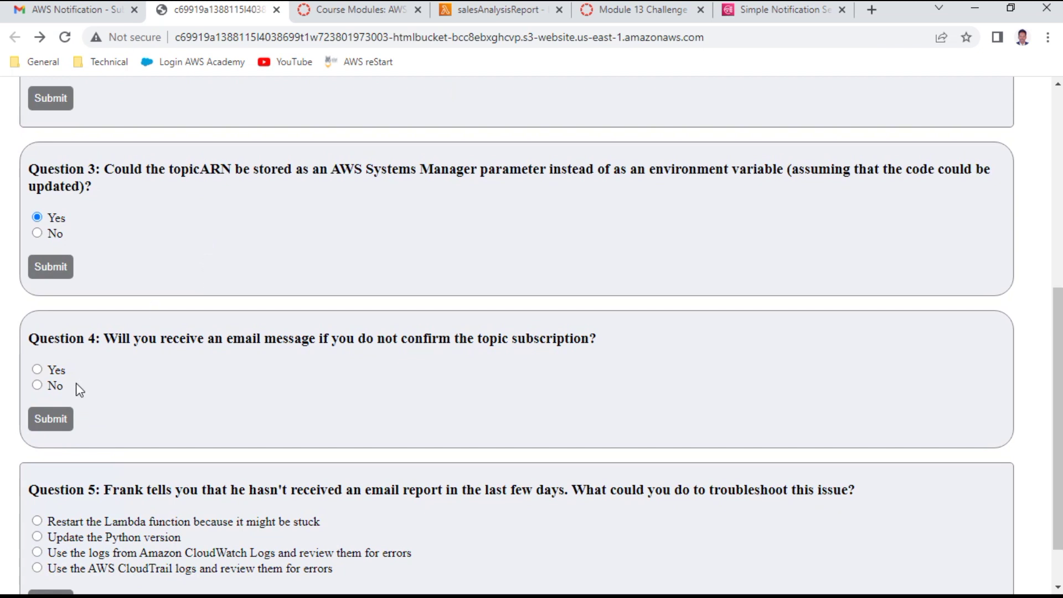
{"action": "left_click", "coordinate": [38, 386]}
{"action": "left_click", "coordinate": [58, 419]}
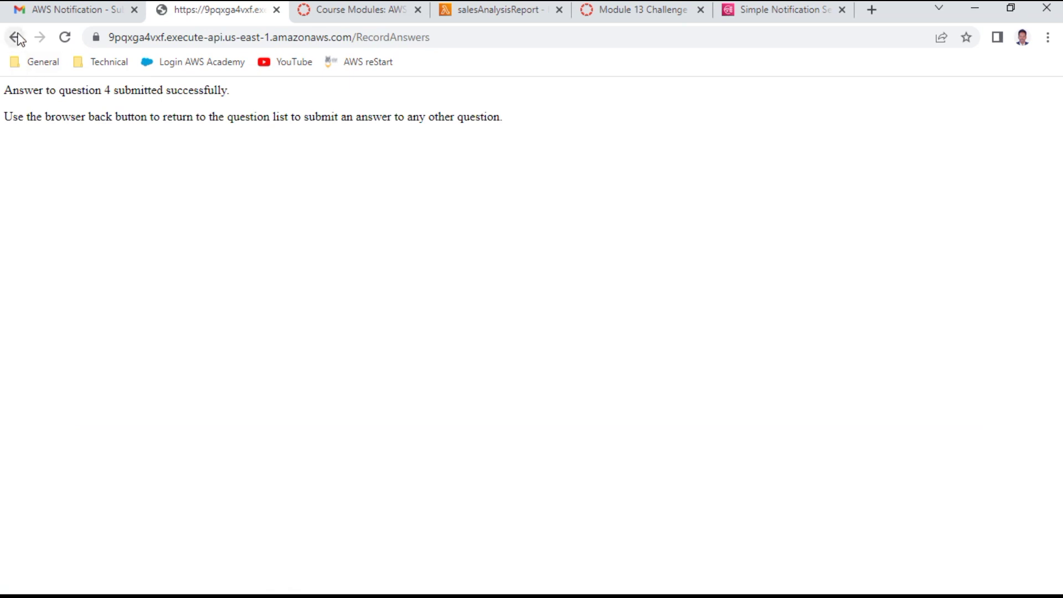
{"action": "left_click", "coordinate": [15, 37]}
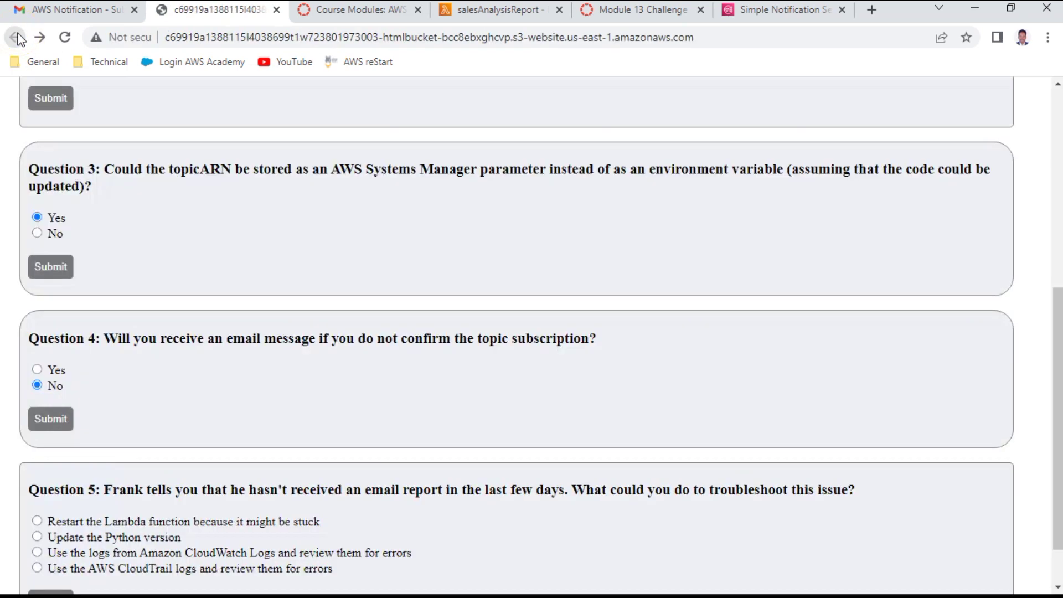
{"action": "left_click", "coordinate": [664, 10]}
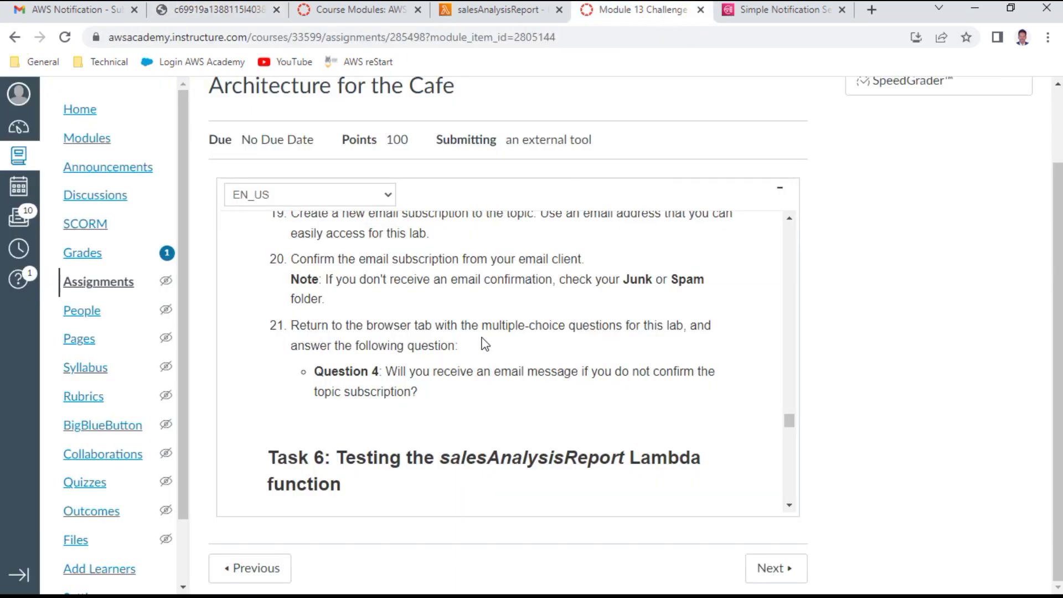
{"action": "scroll", "coordinate": [485, 343], "scroll_direction": "down", "scroll_amount": 3}
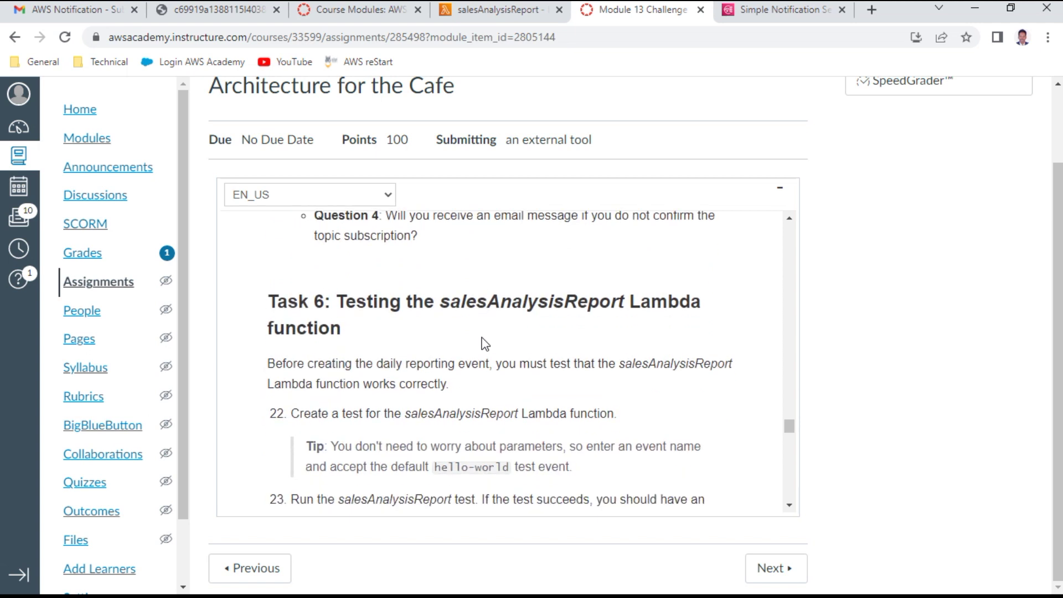
{"action": "scroll", "coordinate": [485, 343], "scroll_direction": "down", "scroll_amount": 1}
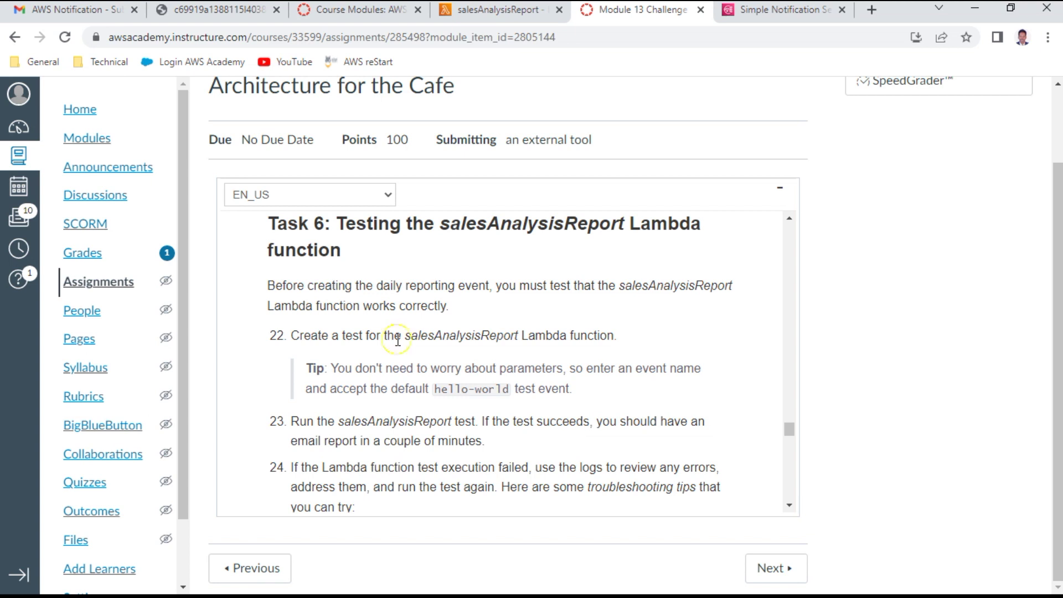
{"action": "left_click_drag", "start_coordinate": [398, 340], "coordinate": [290, 336]}
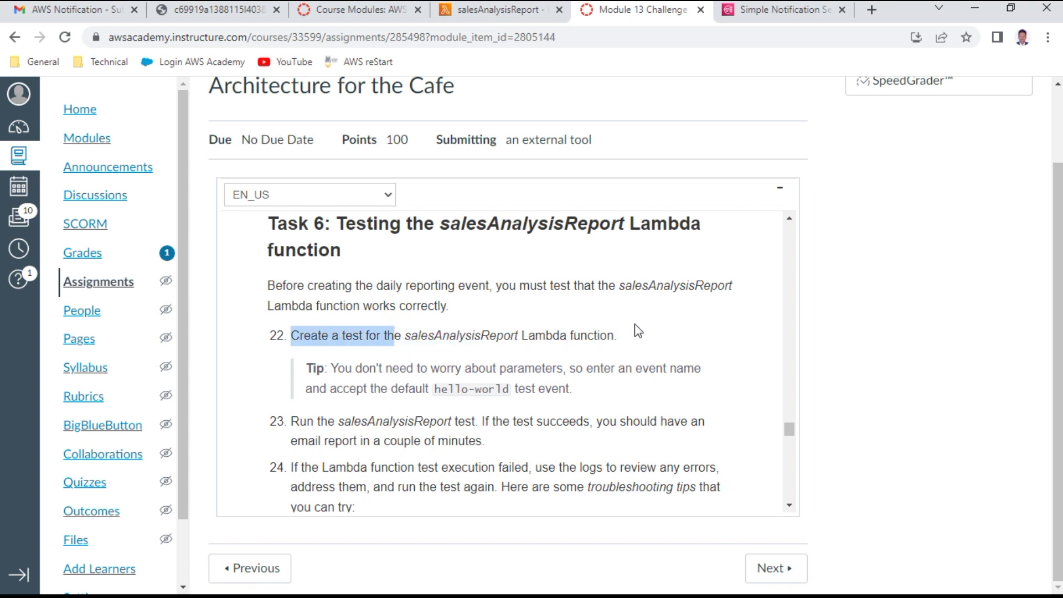
{"action": "left_click", "coordinate": [506, 15]}
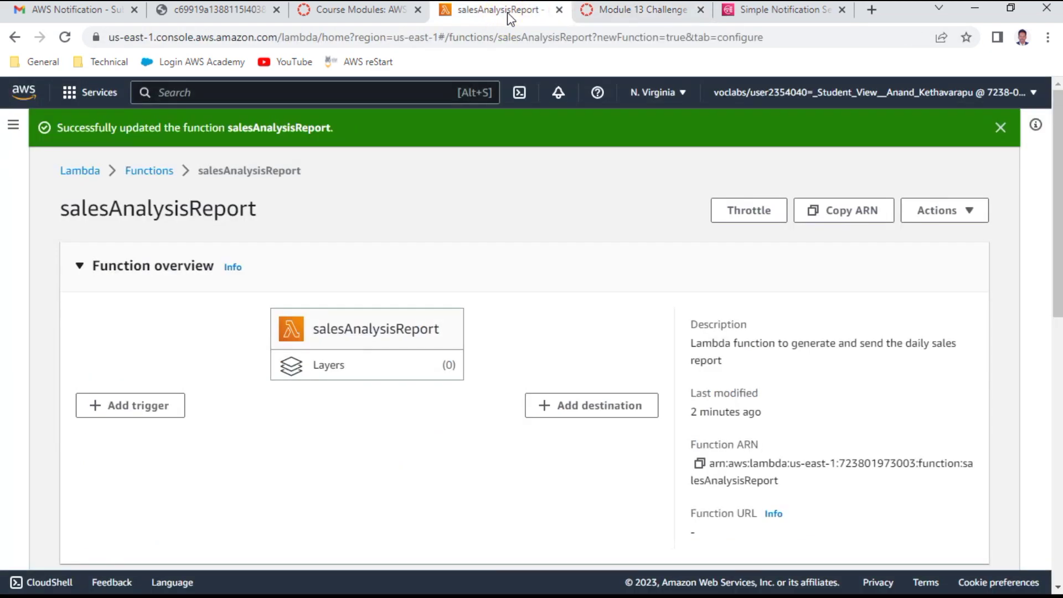
{"action": "left_click_drag", "start_coordinate": [507, 14], "coordinate": [645, 11]}
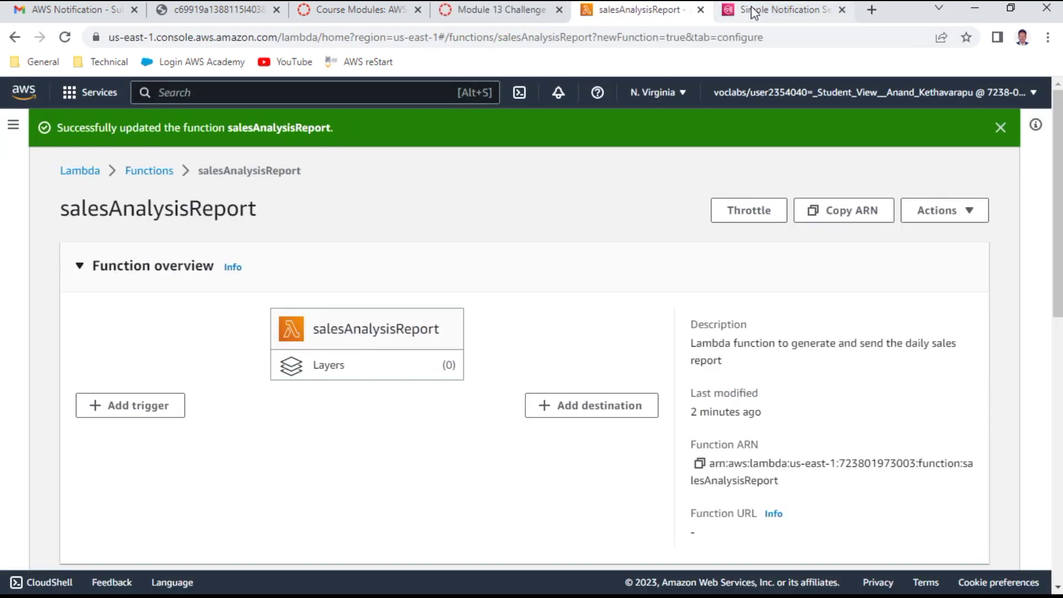
{"action": "left_click", "coordinate": [779, 12]}
{"action": "left_click_drag", "start_coordinate": [780, 12], "coordinate": [489, 22]}
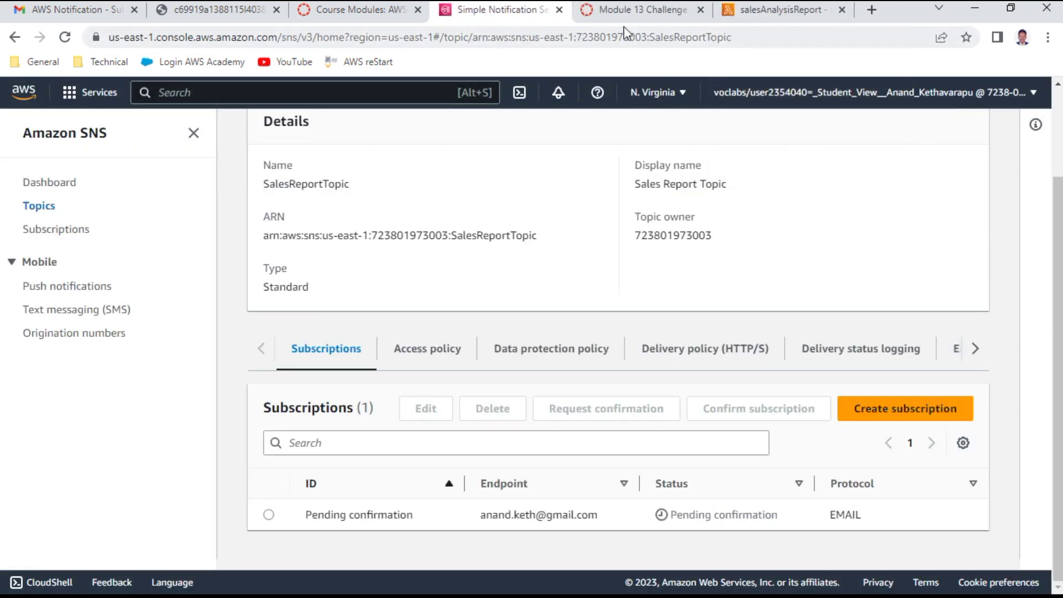
{"action": "left_click", "coordinate": [791, 11]}
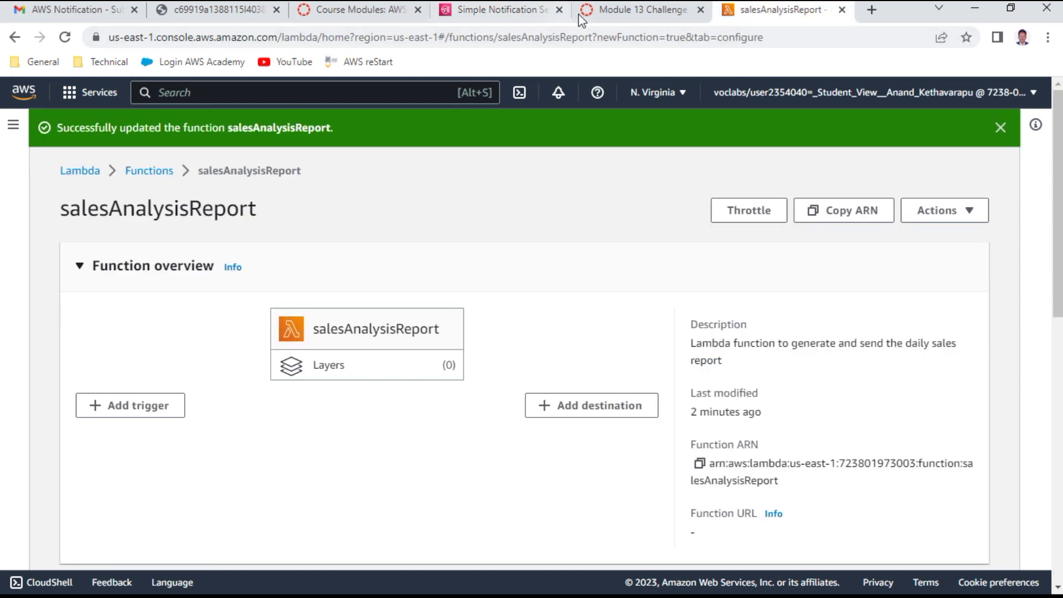
{"action": "left_click", "coordinate": [630, 13]}
{"action": "left_click_drag", "start_coordinate": [380, 366], "coordinate": [675, 384]}
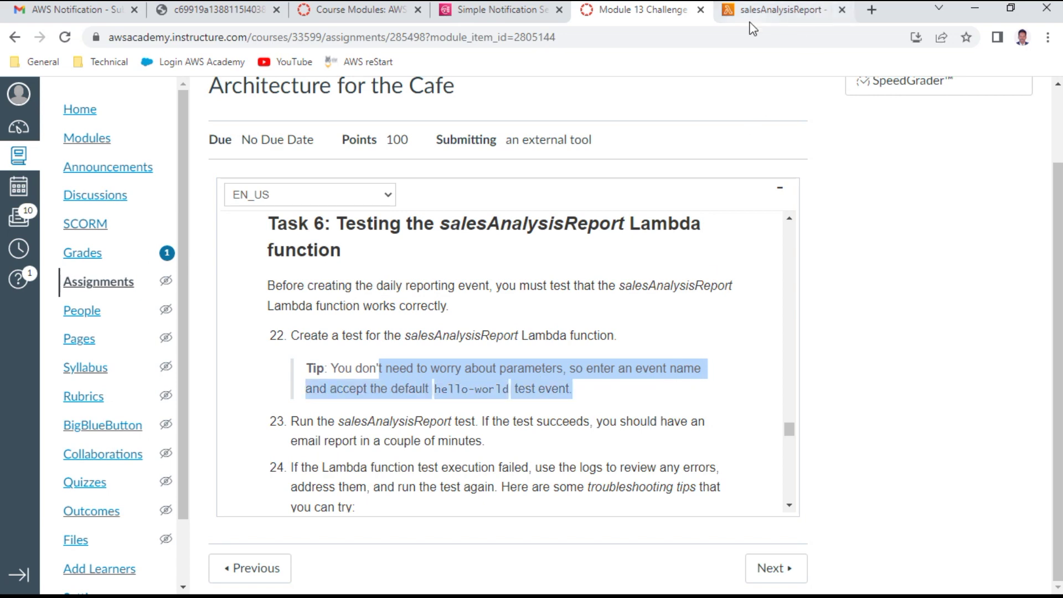
{"action": "left_click", "coordinate": [767, 15]}
Step: Test salesAnalysisReport and confirm the status 200 'Sale Analysis Report sent.' result in the logs
{"action": "scroll", "coordinate": [507, 443], "scroll_direction": "down", "scroll_amount": 4}
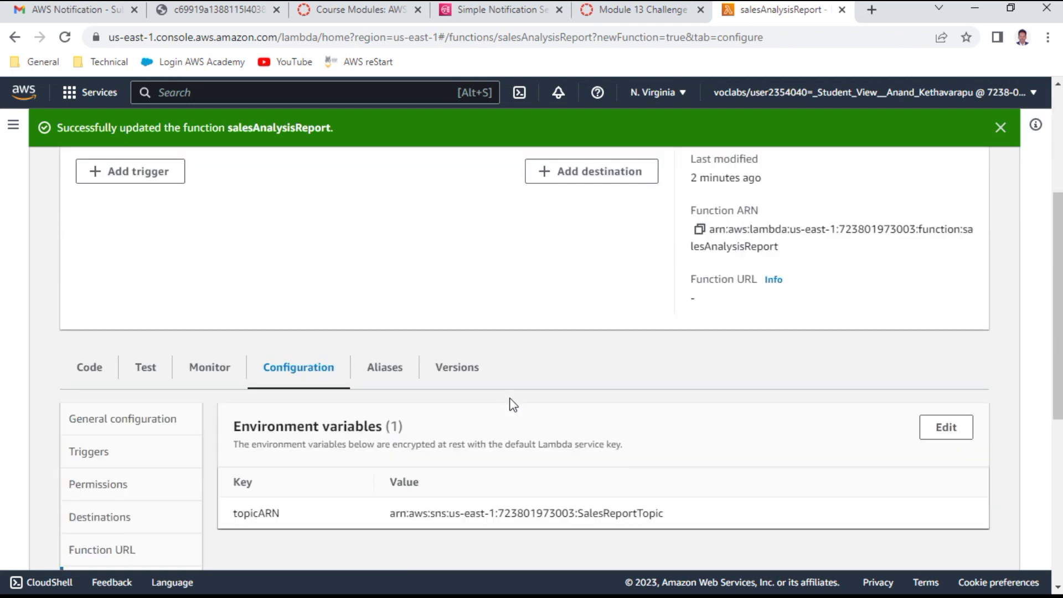
{"action": "scroll", "coordinate": [507, 404], "scroll_direction": "down", "scroll_amount": 3}
{"action": "scroll", "coordinate": [502, 406], "scroll_direction": "up", "scroll_amount": 1}
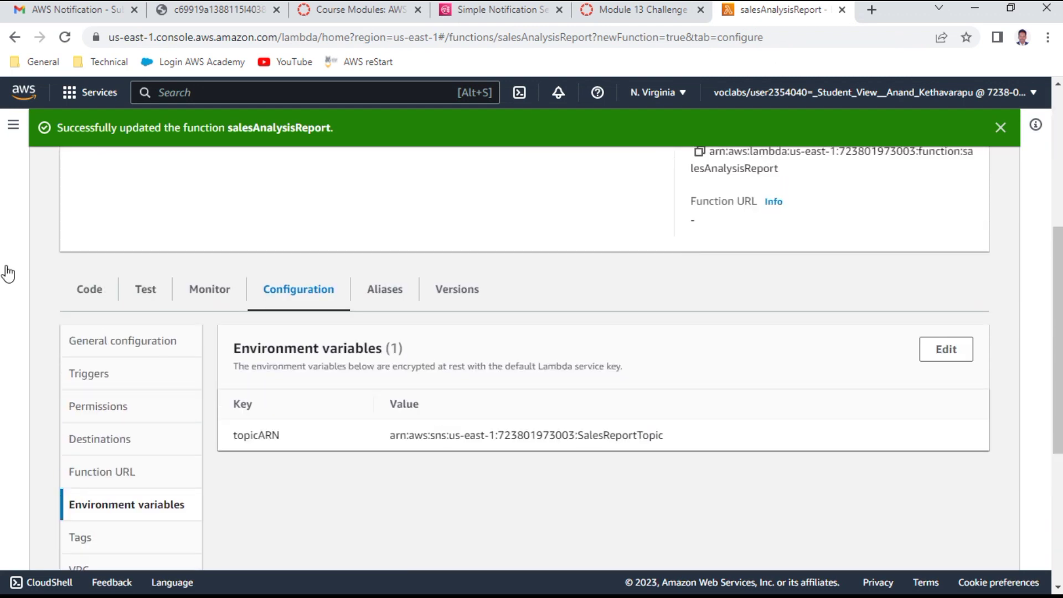
{"action": "left_click", "coordinate": [146, 289]}
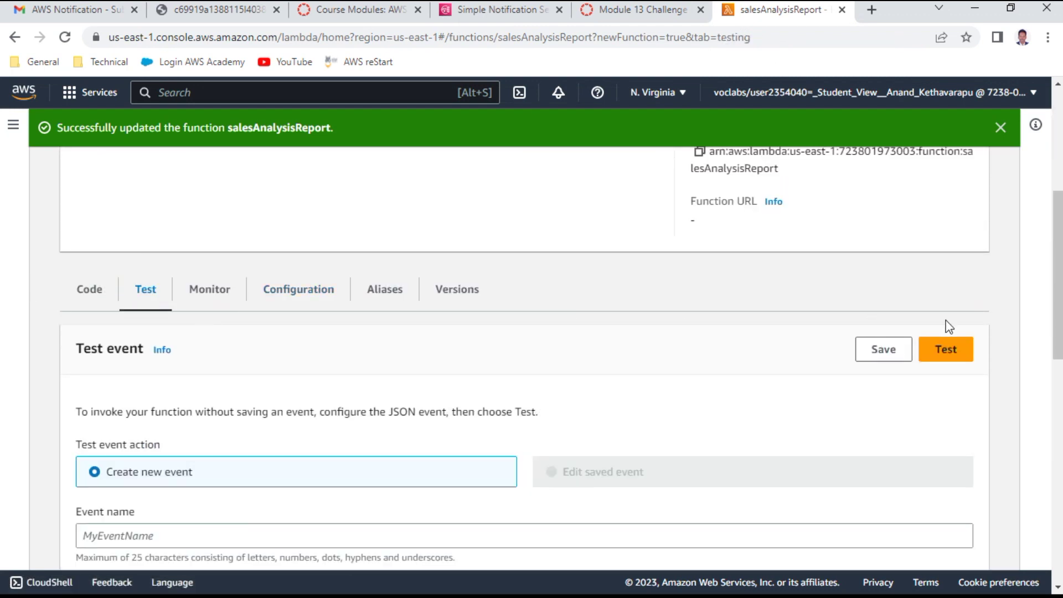
{"action": "left_click", "coordinate": [942, 351]}
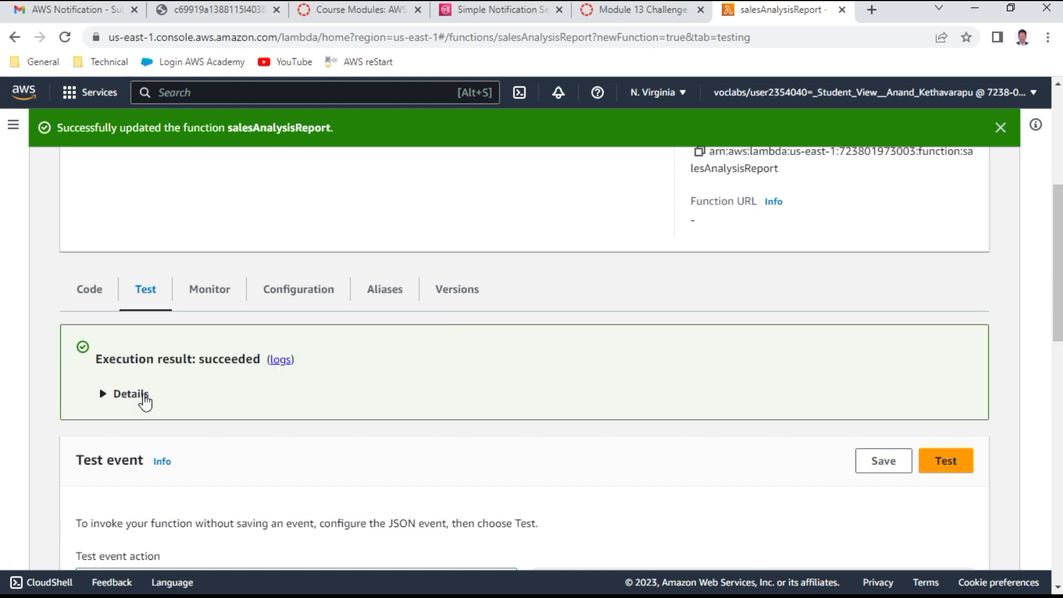
{"action": "left_click", "coordinate": [131, 394]}
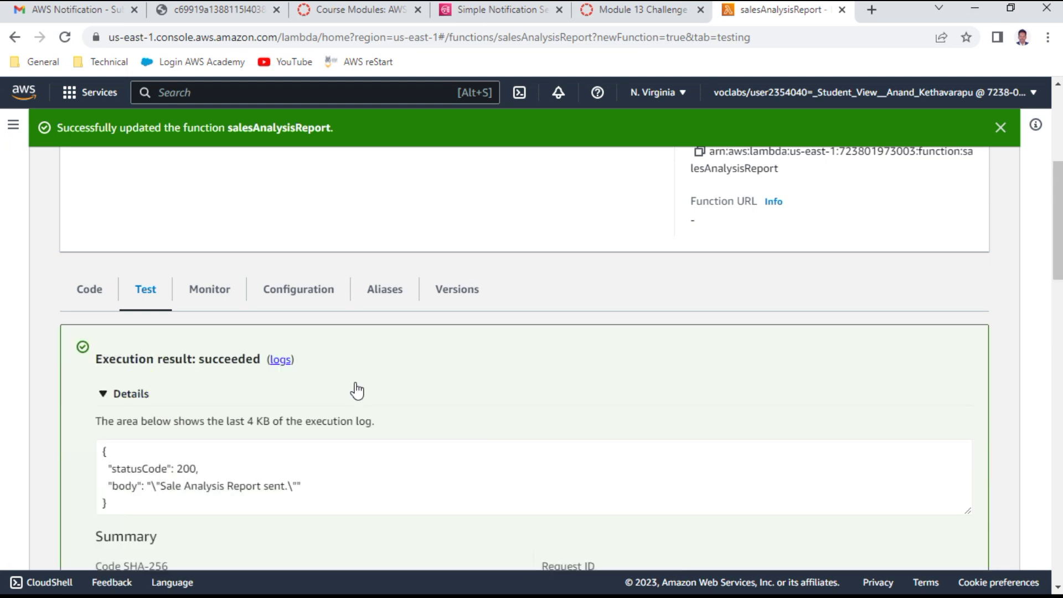
{"action": "scroll", "coordinate": [356, 387], "scroll_direction": "down", "scroll_amount": 3}
{"action": "scroll", "coordinate": [357, 389], "scroll_direction": "down", "scroll_amount": 3}
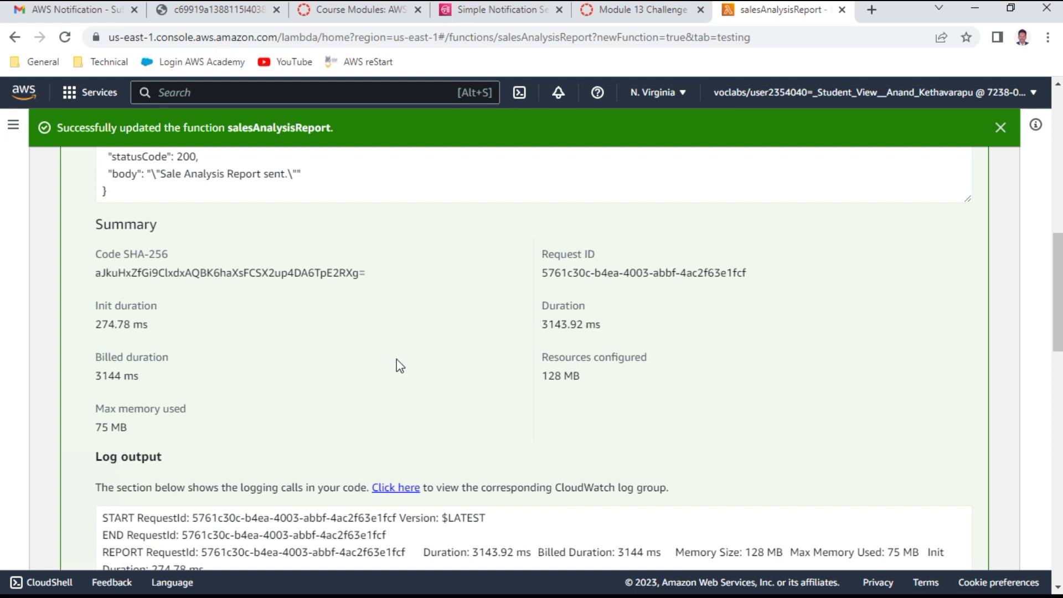
{"action": "scroll", "coordinate": [400, 365], "scroll_direction": "down", "scroll_amount": 3}
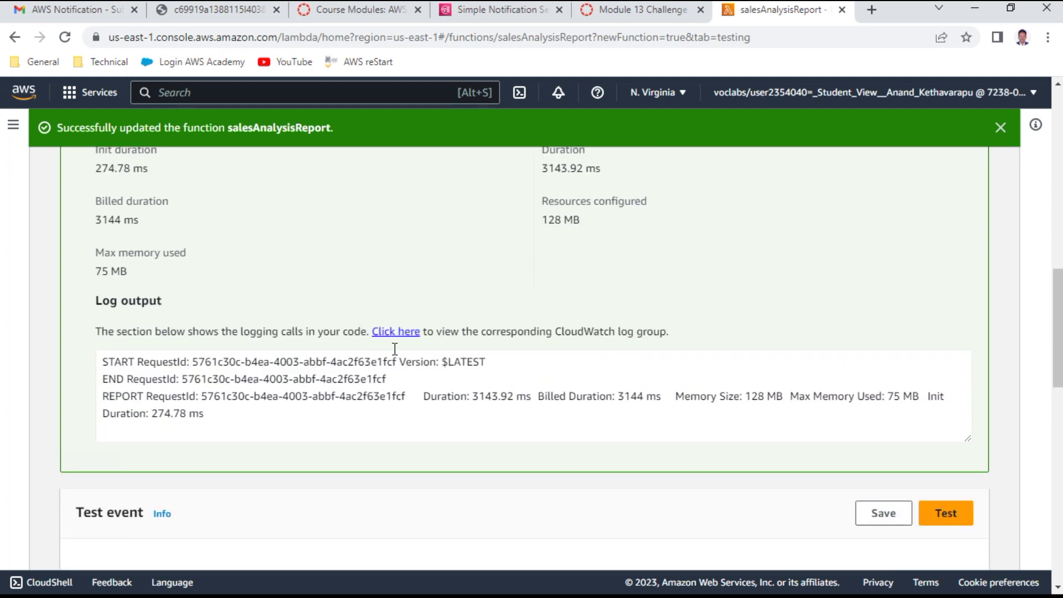
{"action": "left_click", "coordinate": [642, 10]}
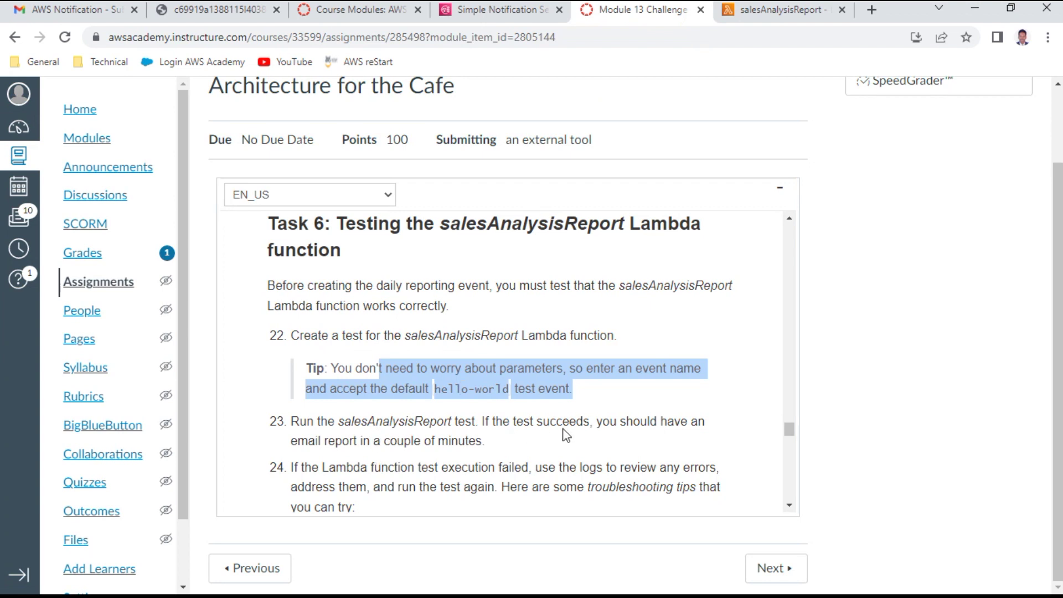
Step: Open the 2023-05-02 Daily Sales Analysis Report email under Gmail's Promotions category
{"action": "scroll", "coordinate": [564, 435], "scroll_direction": "down", "scroll_amount": 1}
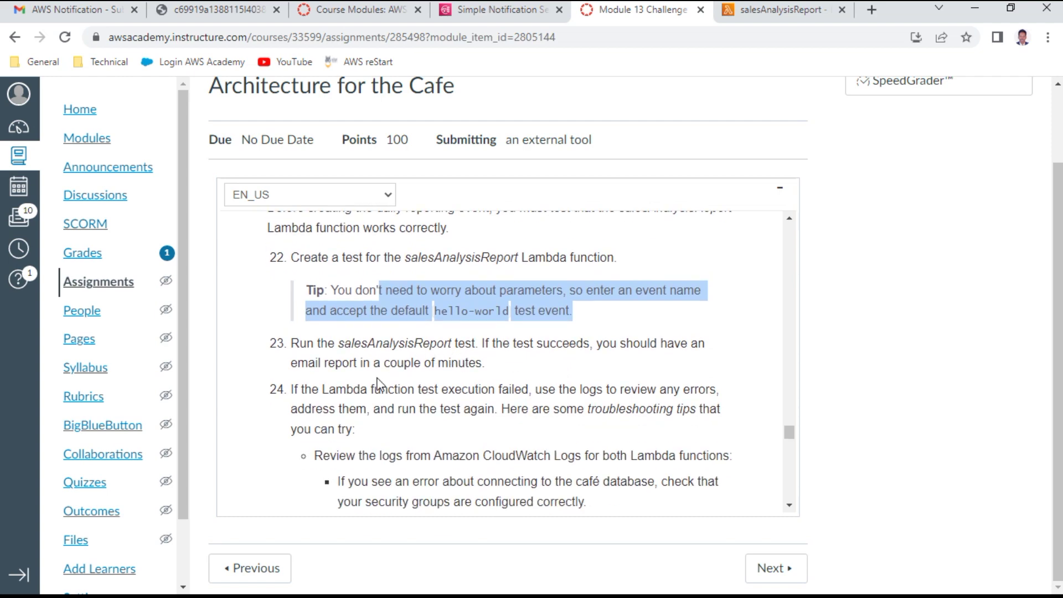
{"action": "left_click_drag", "start_coordinate": [375, 363], "coordinate": [498, 363]}
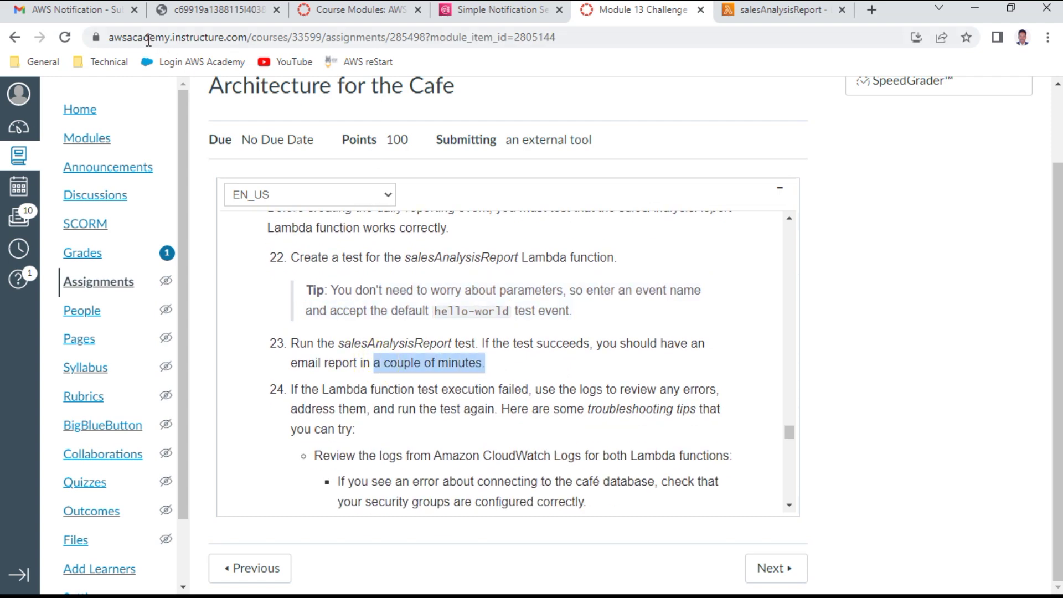
{"action": "left_click", "coordinate": [47, 11]}
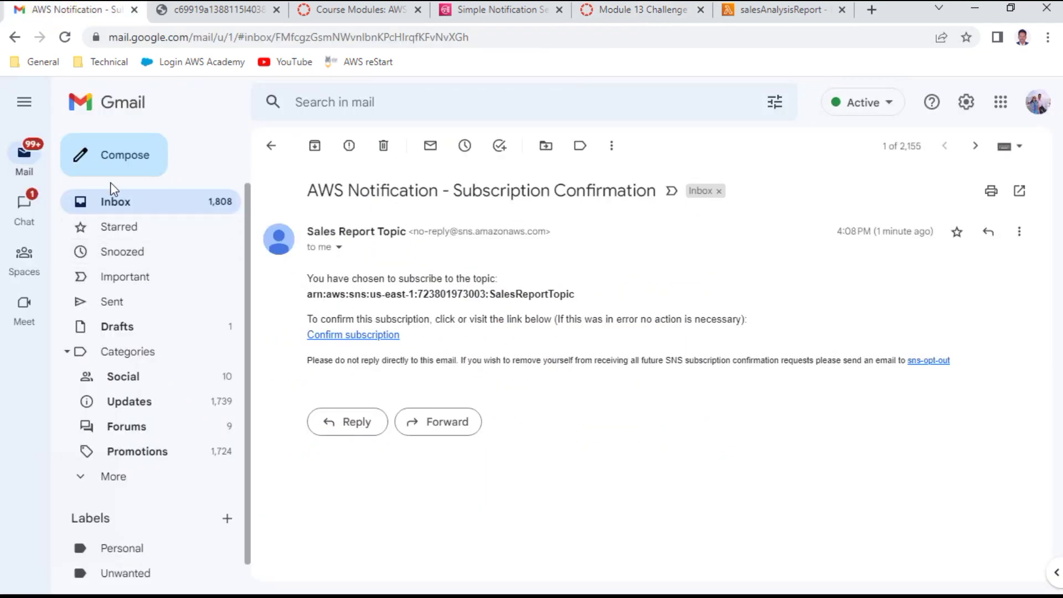
{"action": "left_click", "coordinate": [113, 201]}
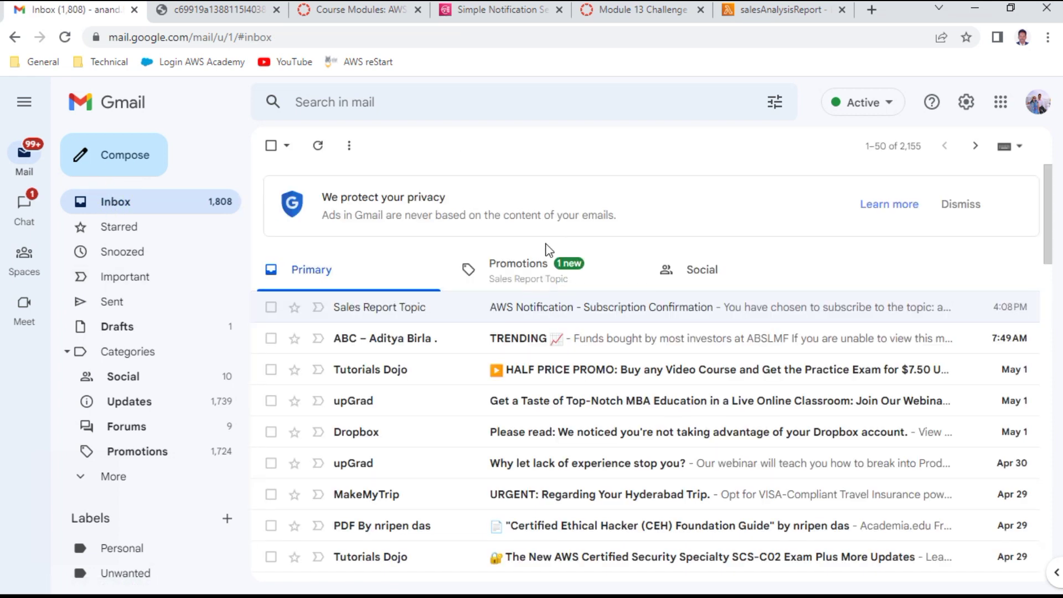
{"action": "left_click", "coordinate": [515, 276]}
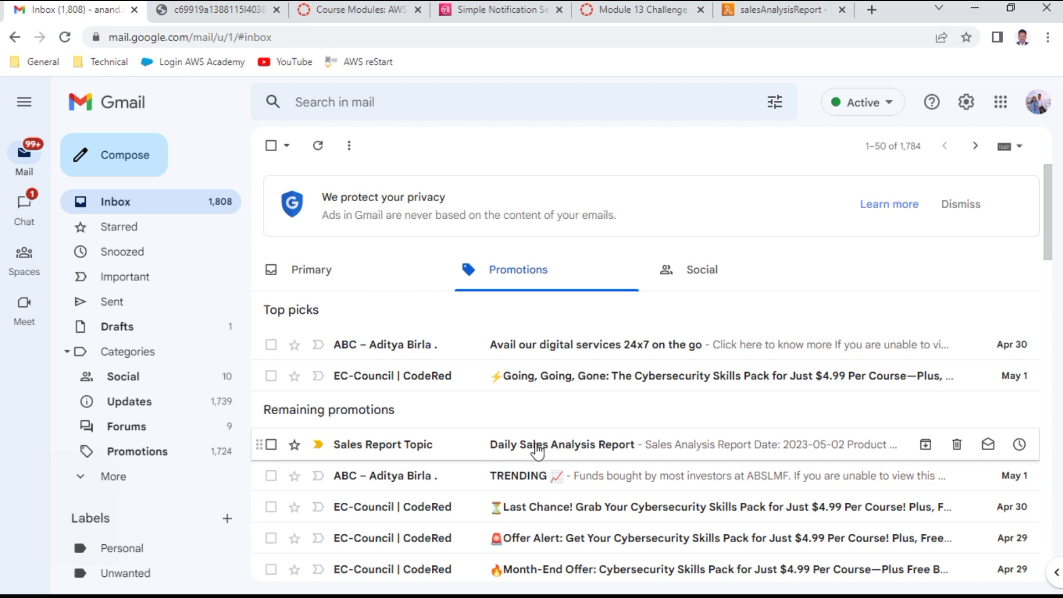
{"action": "left_click", "coordinate": [545, 444]}
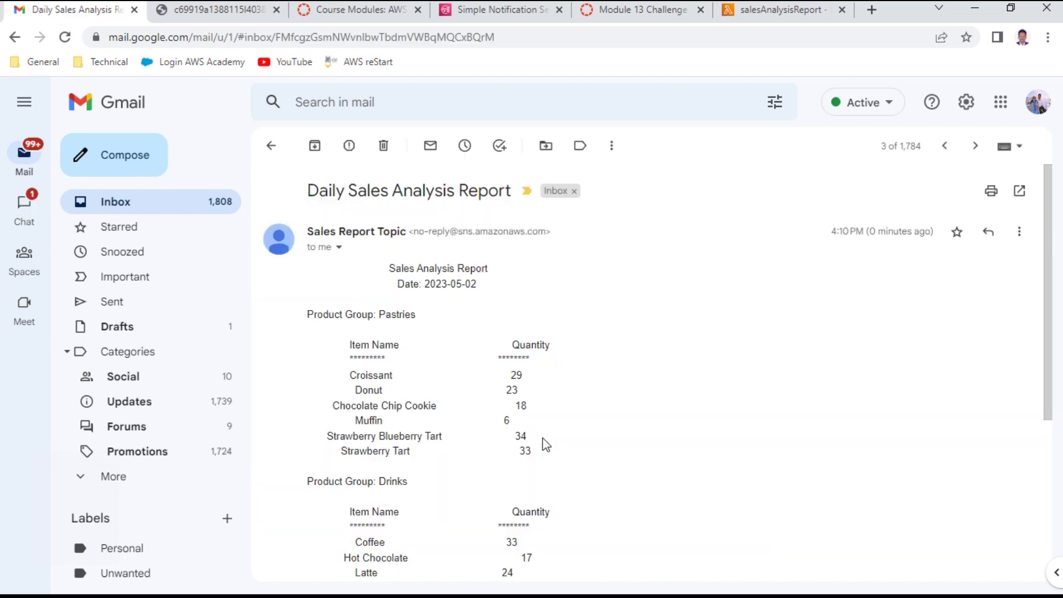
{"action": "left_click_drag", "start_coordinate": [364, 383], "coordinate": [426, 434]}
{"action": "scroll", "coordinate": [492, 417], "scroll_direction": "down", "scroll_amount": 3}
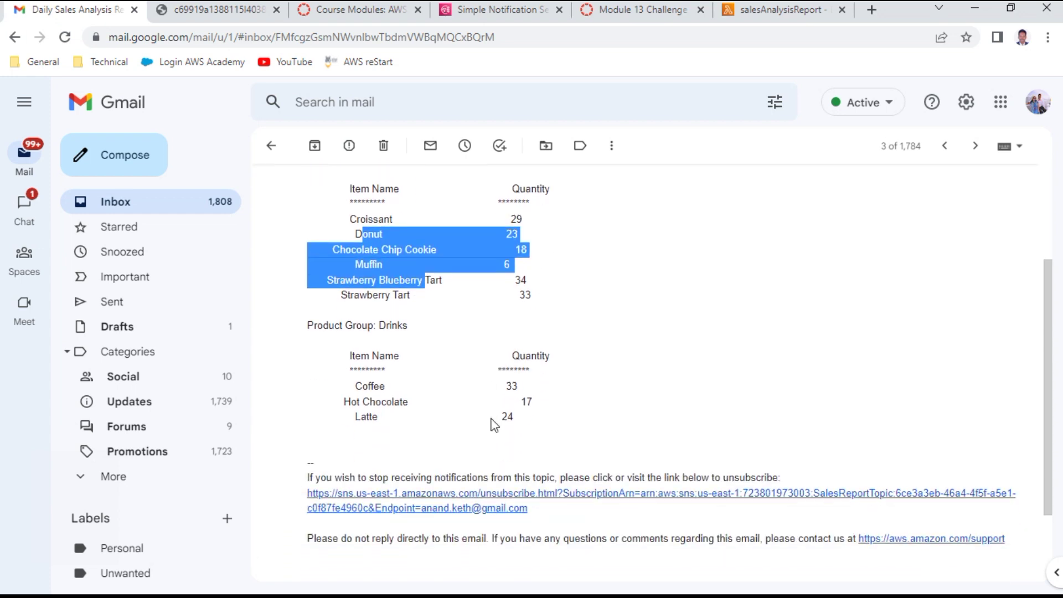
{"action": "scroll", "coordinate": [522, 307], "scroll_direction": "up", "scroll_amount": 3}
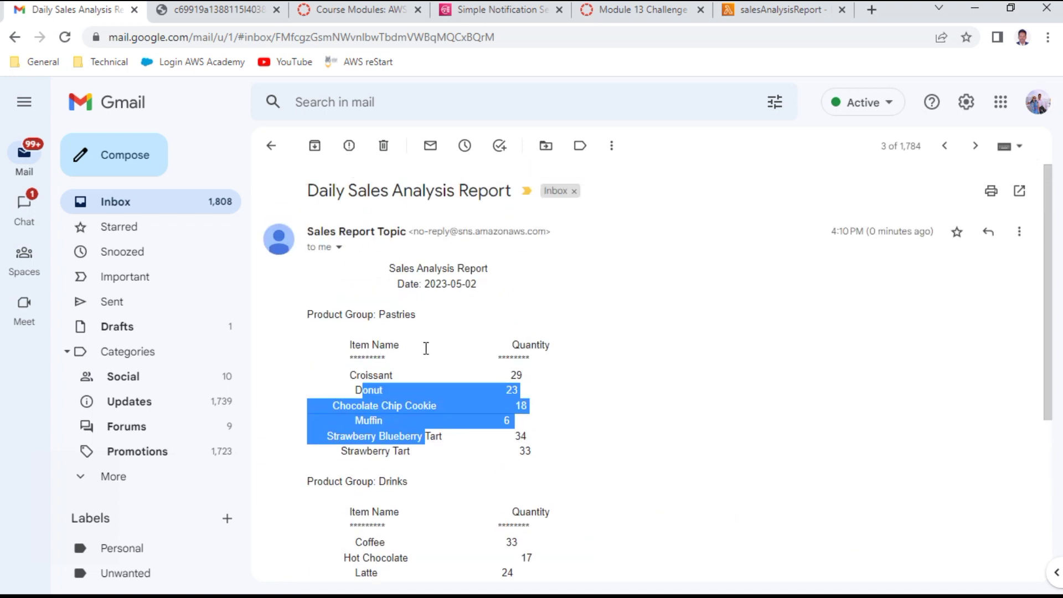
Step: Review the failed-test tips on CloudWatch Logs, the café database connection, and the 30-second timeout
{"action": "left_click", "coordinate": [114, 201]}
{"action": "left_click", "coordinate": [622, 9]}
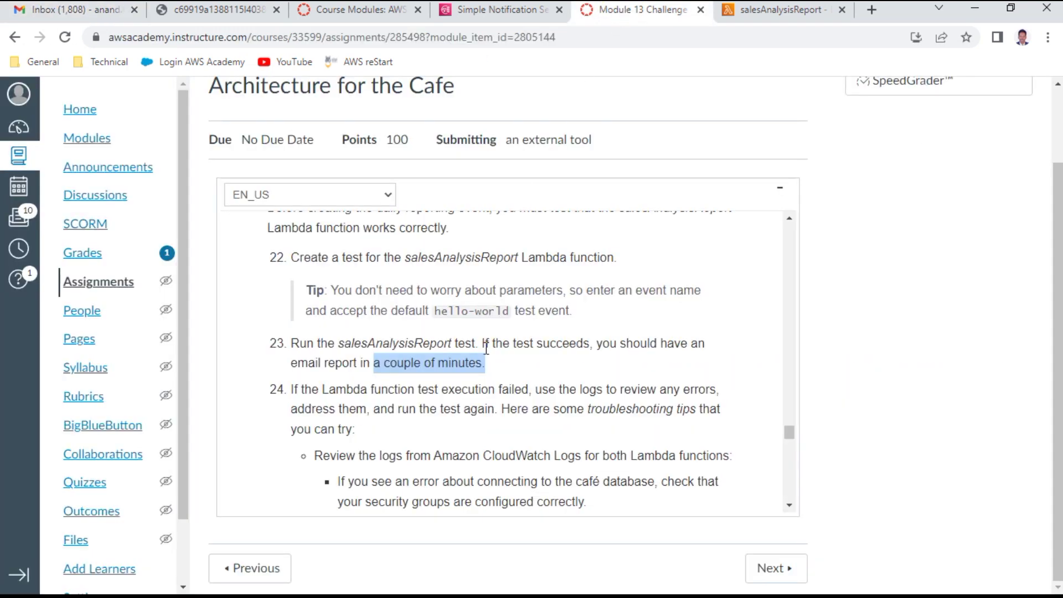
{"action": "left_click_drag", "start_coordinate": [353, 389], "coordinate": [732, 385]}
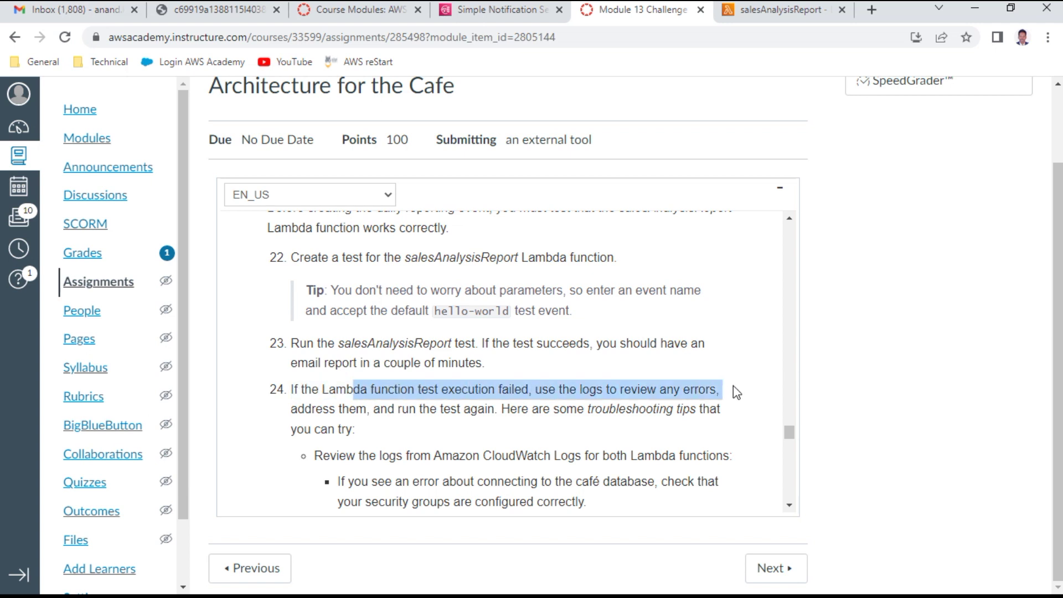
{"action": "scroll", "coordinate": [513, 438], "scroll_direction": "down", "scroll_amount": 1}
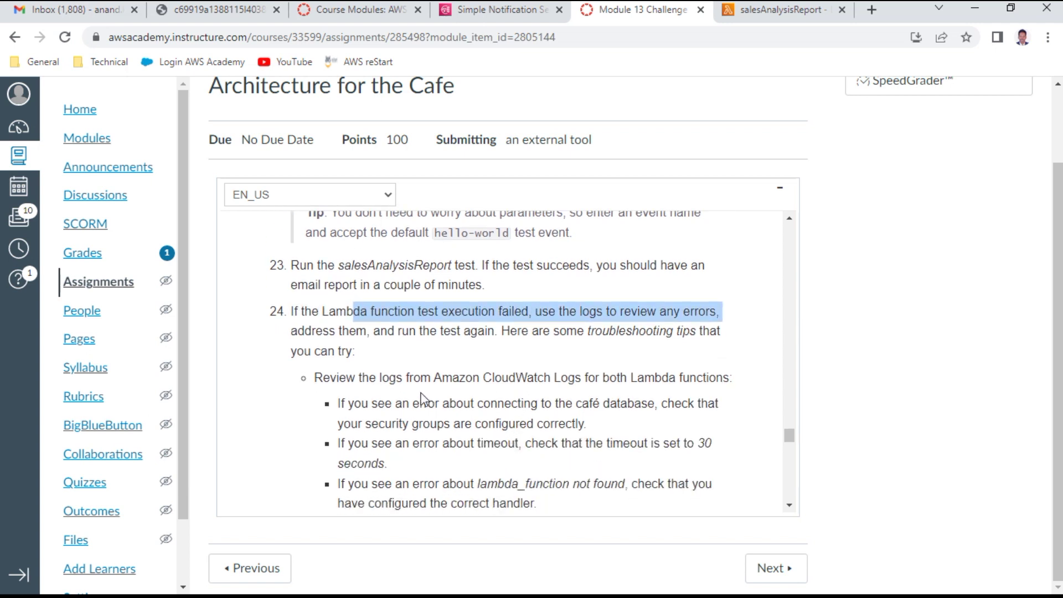
{"action": "left_click_drag", "start_coordinate": [396, 377], "coordinate": [638, 374]}
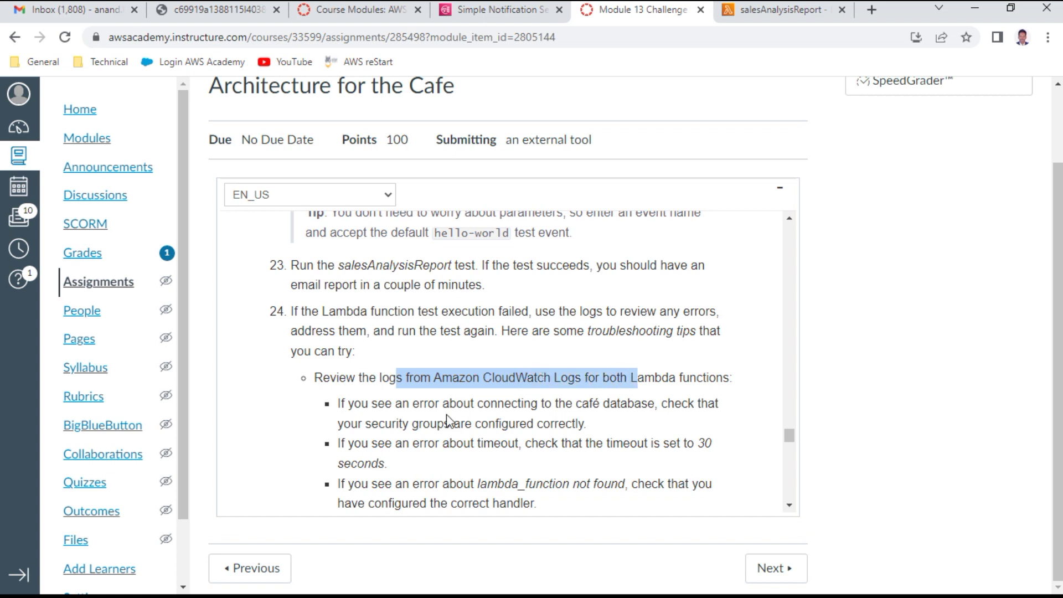
{"action": "left_click", "coordinate": [437, 398]}
{"action": "left_click_drag", "start_coordinate": [437, 398], "coordinate": [628, 402]}
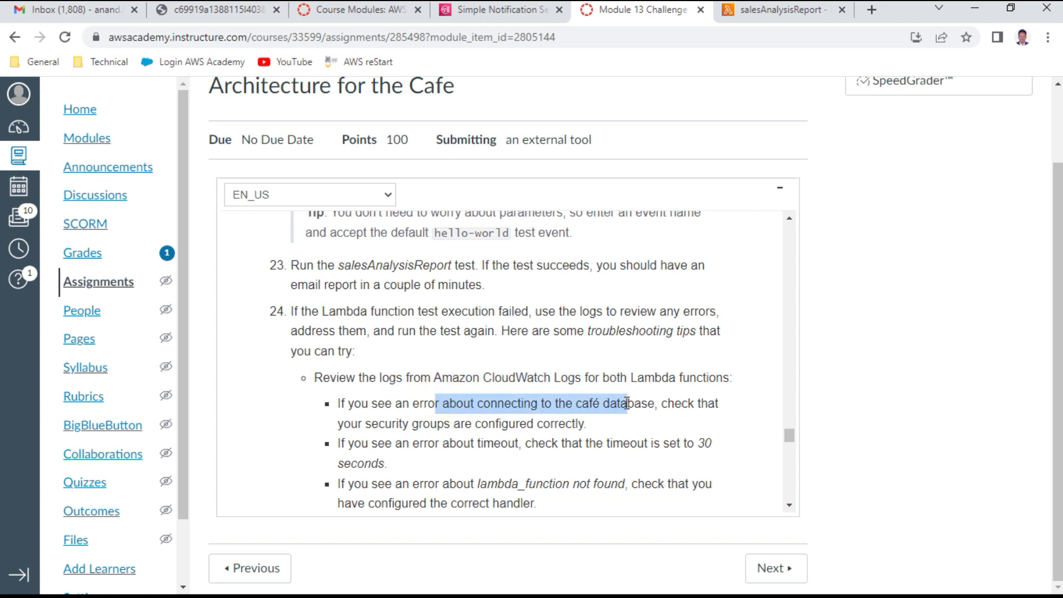
{"action": "left_click_drag", "start_coordinate": [458, 443], "coordinate": [722, 443]}
Step: Scroll past the review-your-work reminder down to the Task 7 heading
{"action": "scroll", "coordinate": [465, 480], "scroll_direction": "down", "scroll_amount": 1}
{"action": "scroll", "coordinate": [468, 479], "scroll_direction": "down", "scroll_amount": 1}
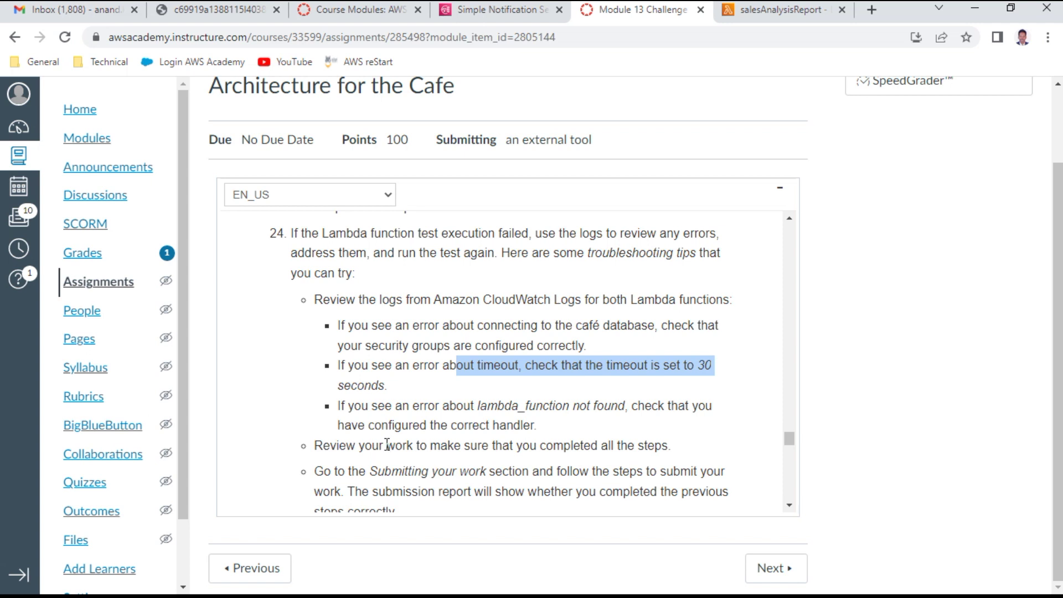
{"action": "left_click_drag", "start_coordinate": [387, 443], "coordinate": [682, 446]}
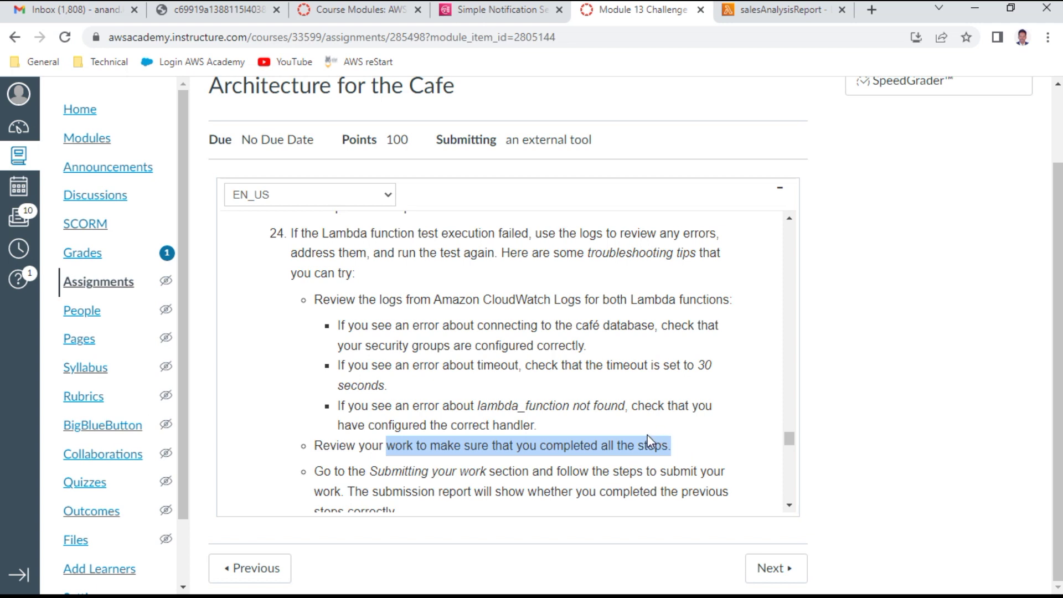
{"action": "scroll", "coordinate": [647, 441], "scroll_direction": "down", "scroll_amount": 1}
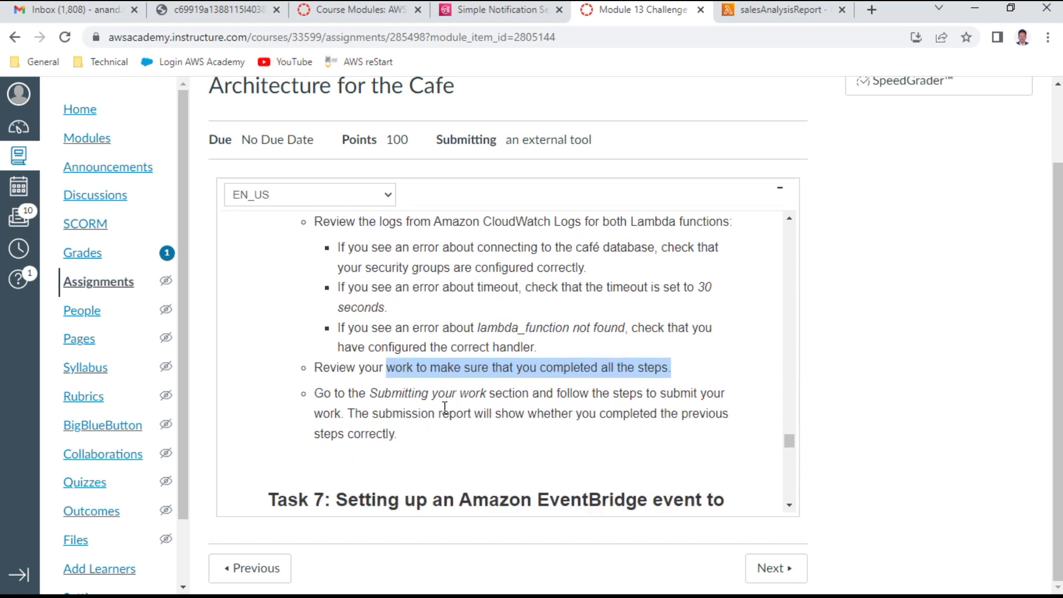
{"action": "scroll", "coordinate": [445, 408], "scroll_direction": "down", "scroll_amount": 1}
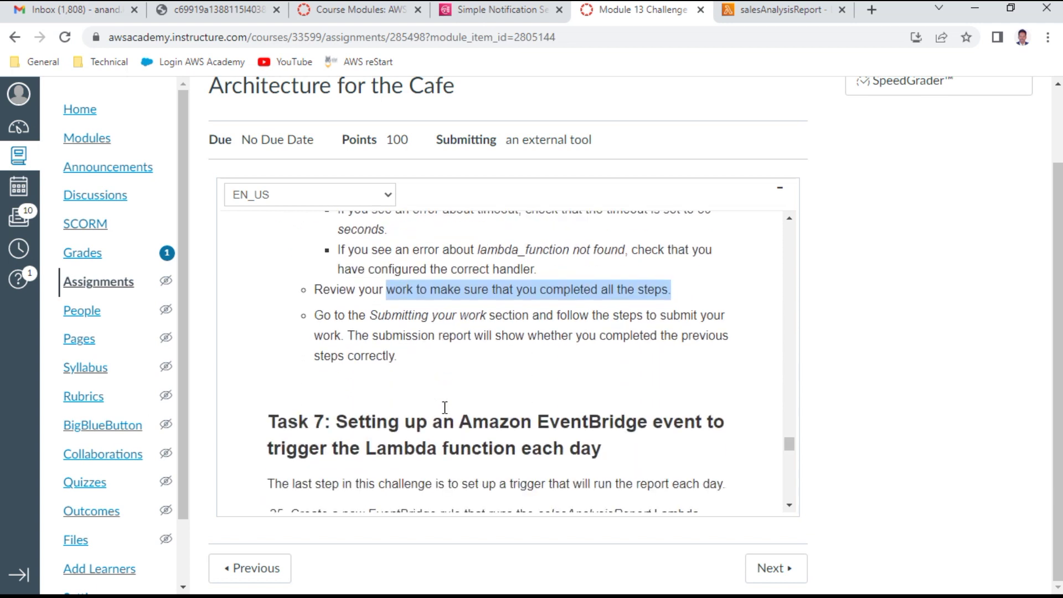
Step: Read step 25's daily salesAnalysisReport requirement and open the cron expression examples link in a new tab
{"action": "left_click", "coordinate": [372, 426]}
{"action": "left_click_drag", "start_coordinate": [373, 426], "coordinate": [695, 444]}
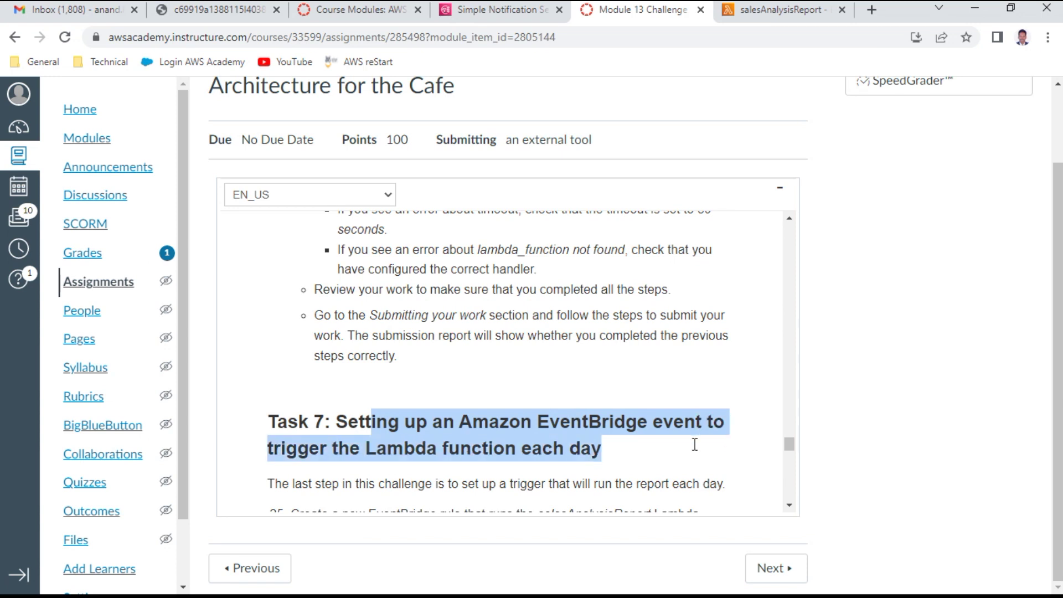
{"action": "scroll", "coordinate": [501, 418], "scroll_direction": "down", "scroll_amount": 1}
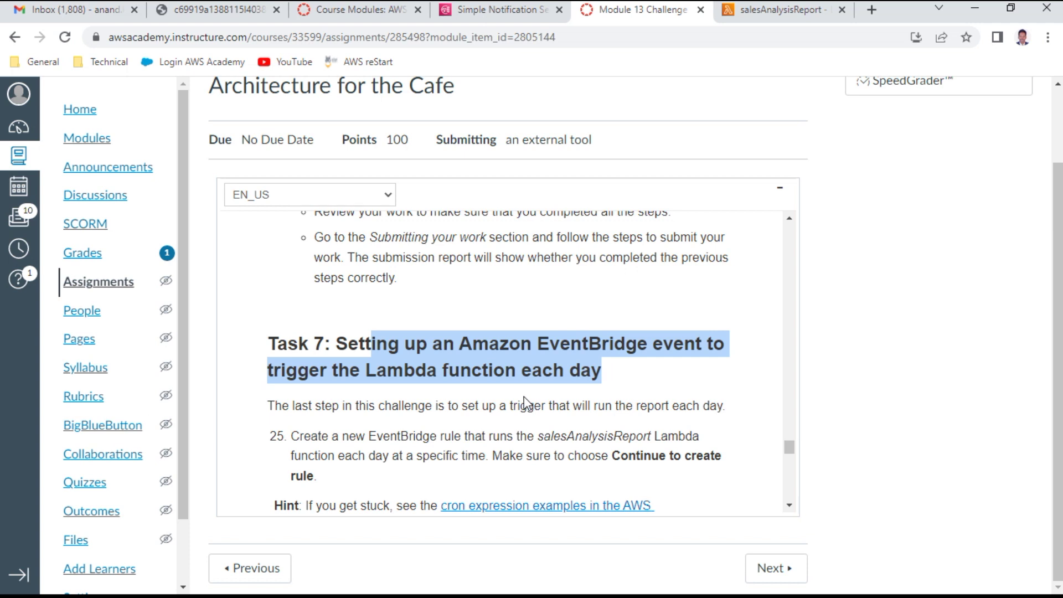
{"action": "scroll", "coordinate": [515, 397], "scroll_direction": "down", "scroll_amount": 1}
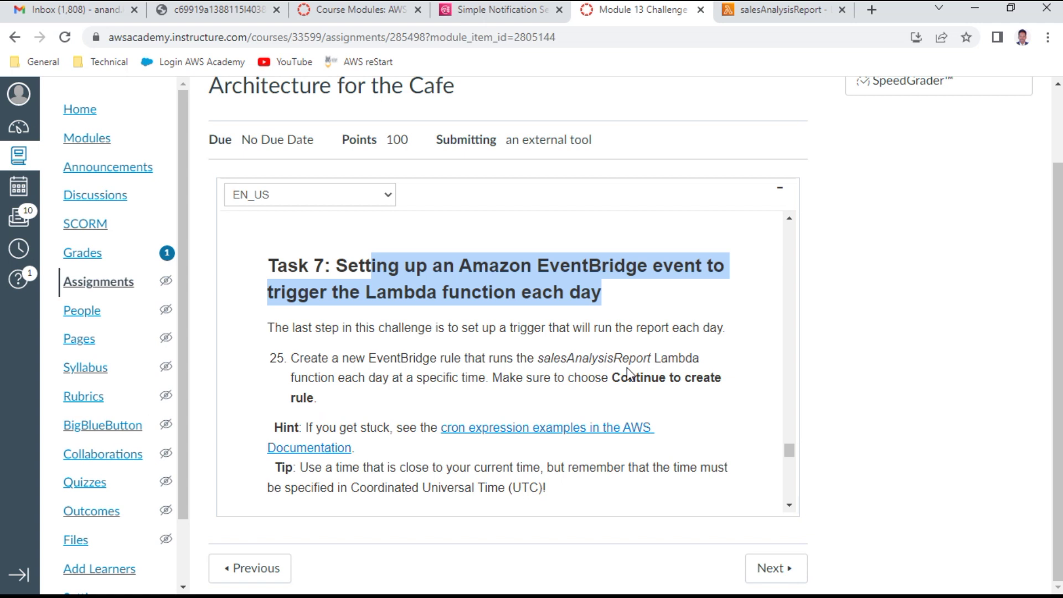
{"action": "left_click", "coordinate": [485, 359]}
{"action": "left_click_drag", "start_coordinate": [485, 359], "coordinate": [476, 382]}
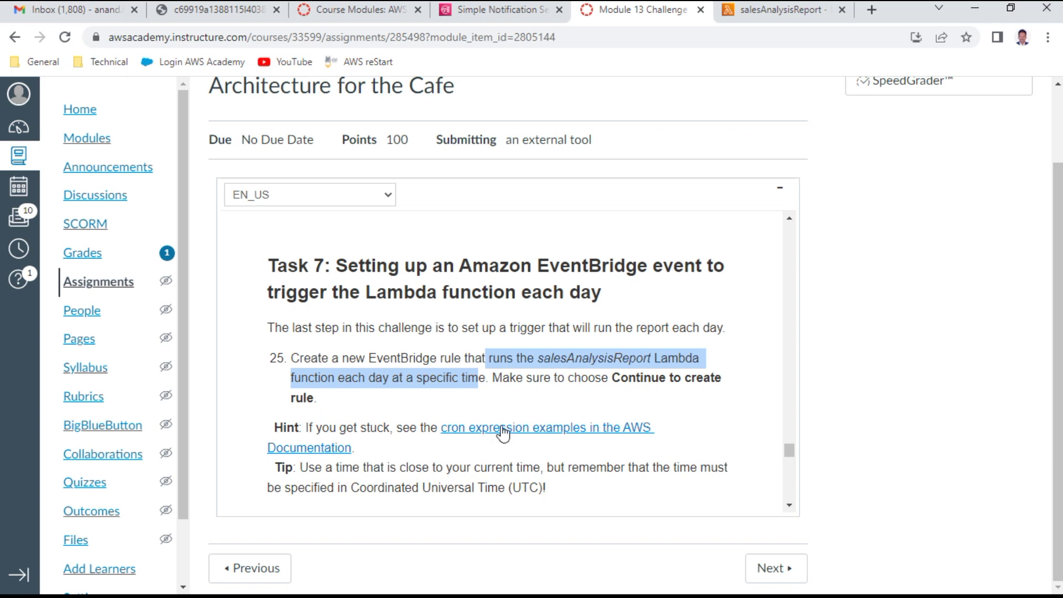
{"action": "left_click", "coordinate": [554, 426]}
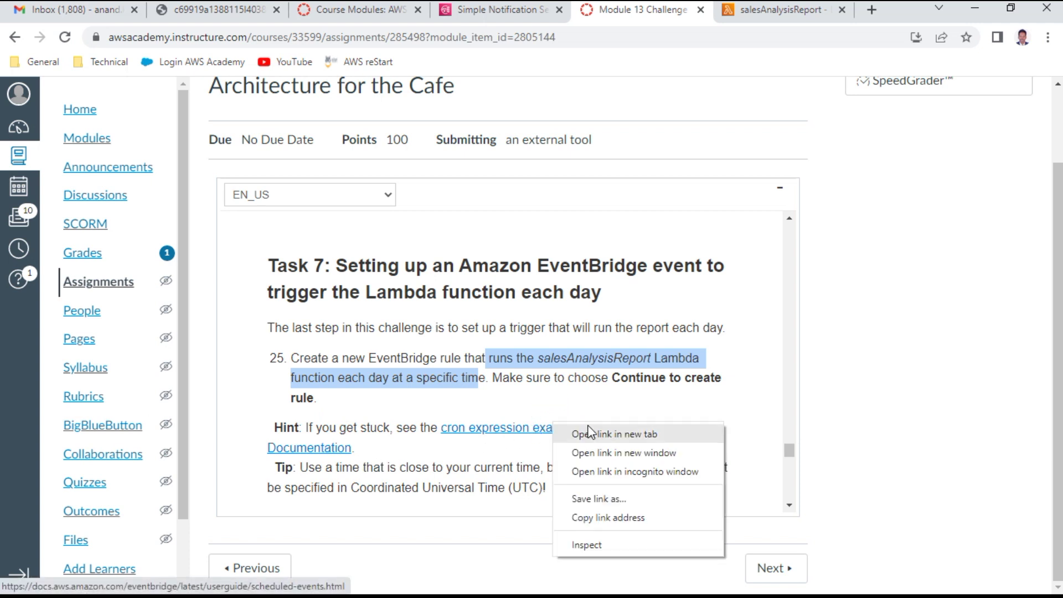
{"action": "left_click", "coordinate": [593, 434]}
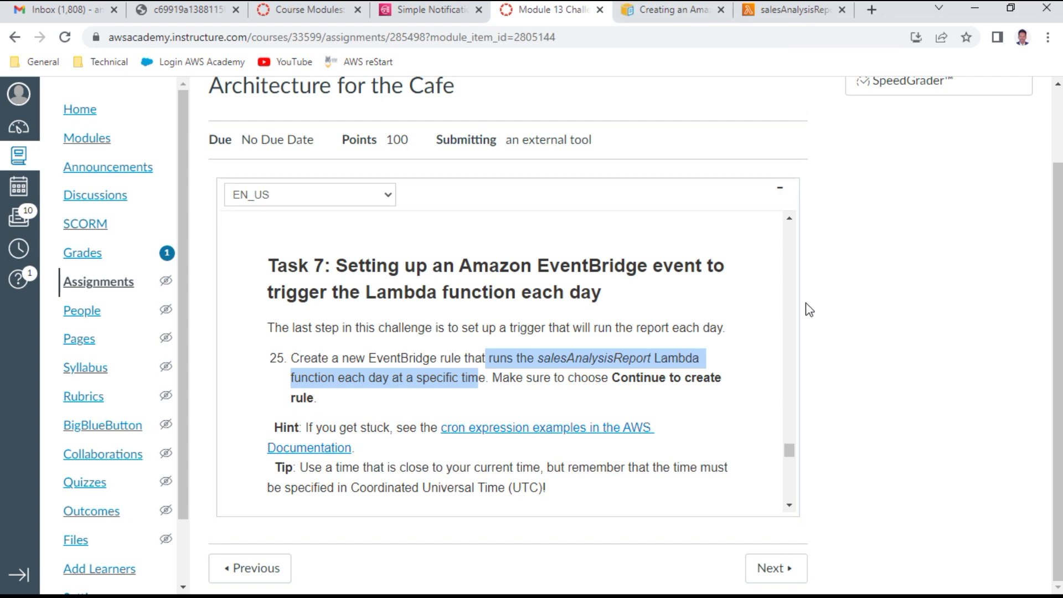
Step: Read the EventBridge docs on cron fields, wildcards and daily examples, then return to salesAnalysisReport
{"action": "left_click", "coordinate": [667, 12]}
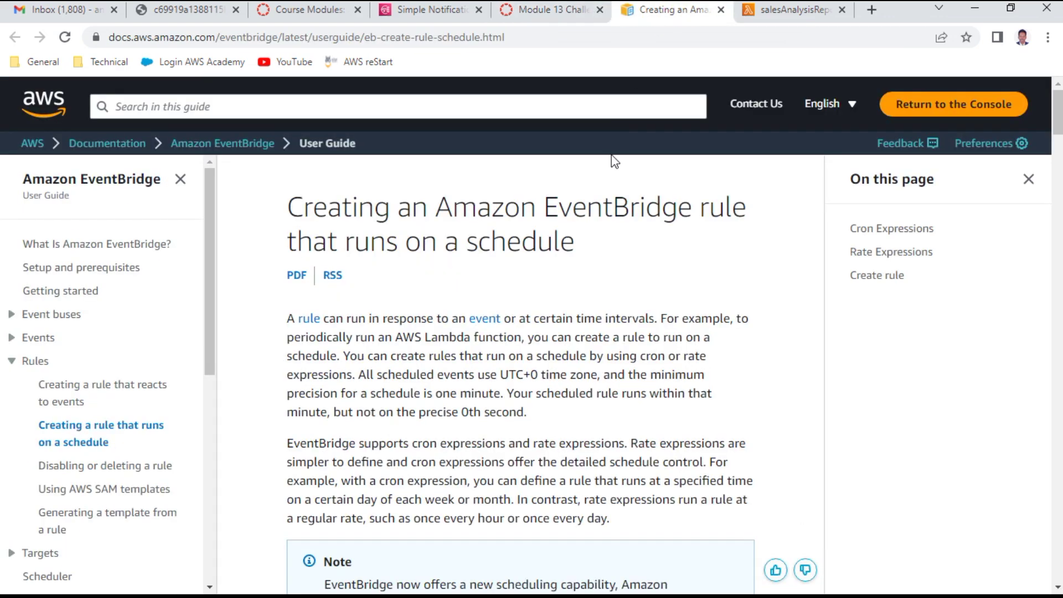
{"action": "scroll", "coordinate": [552, 386], "scroll_direction": "down", "scroll_amount": 10}
{"action": "scroll", "coordinate": [550, 391], "scroll_direction": "down", "scroll_amount": 10}
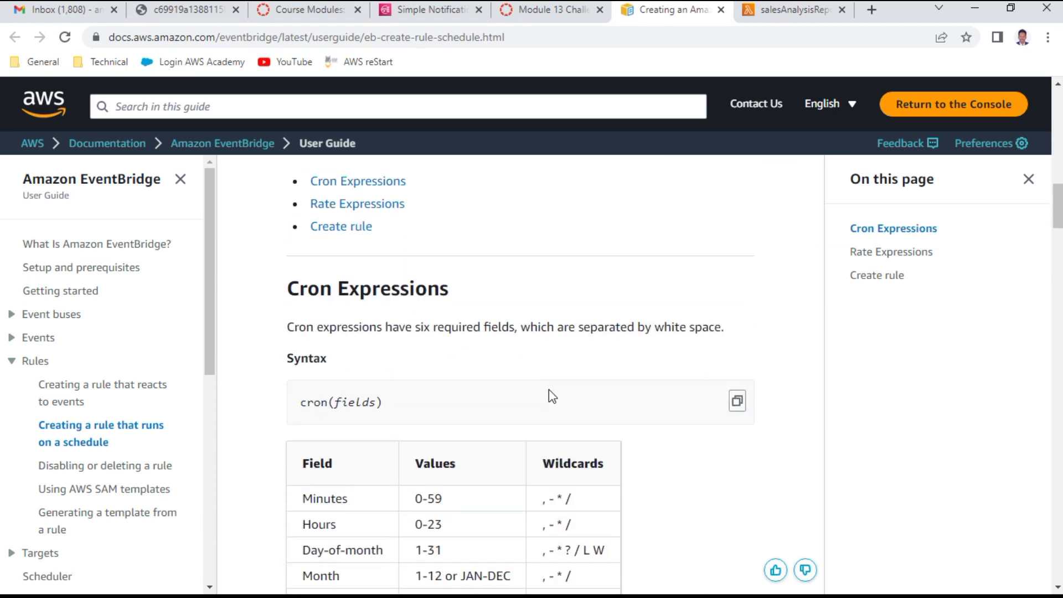
{"action": "scroll", "coordinate": [549, 389], "scroll_direction": "down", "scroll_amount": 3}
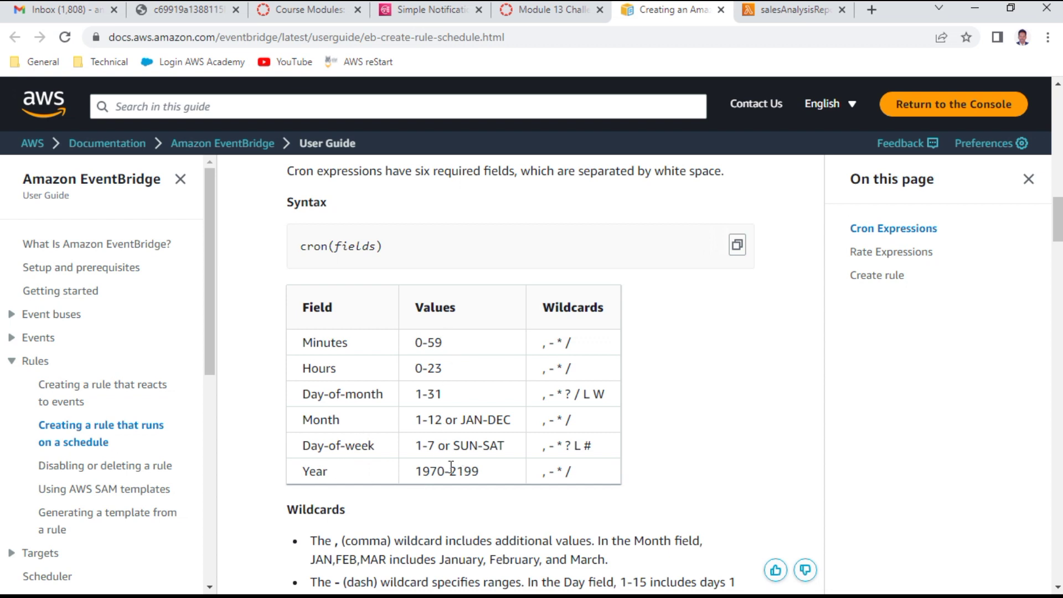
{"action": "scroll", "coordinate": [485, 470], "scroll_direction": "down", "scroll_amount": 10}
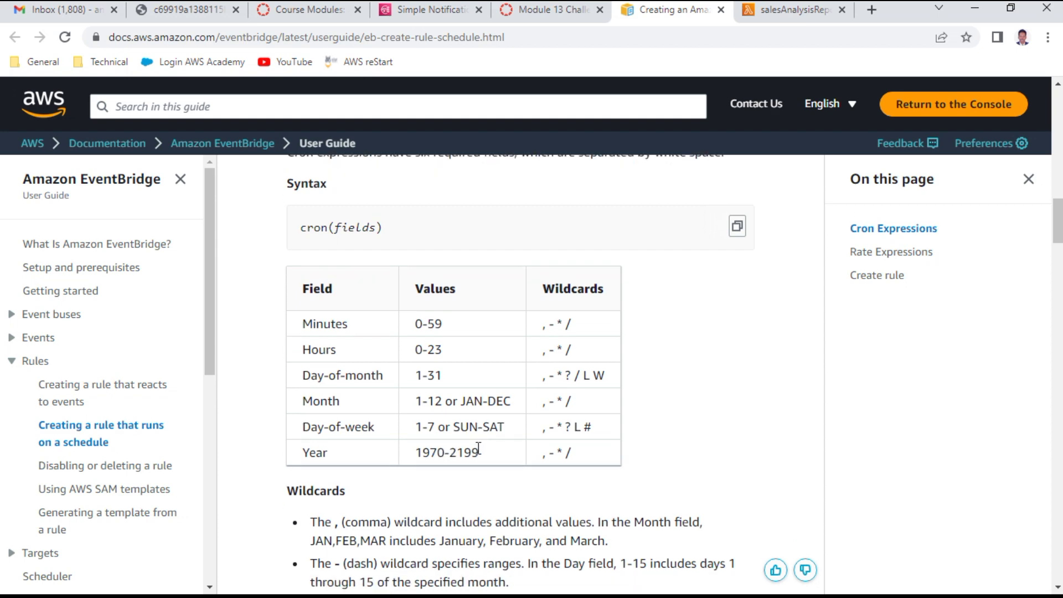
{"action": "scroll", "coordinate": [477, 449], "scroll_direction": "down", "scroll_amount": 5}
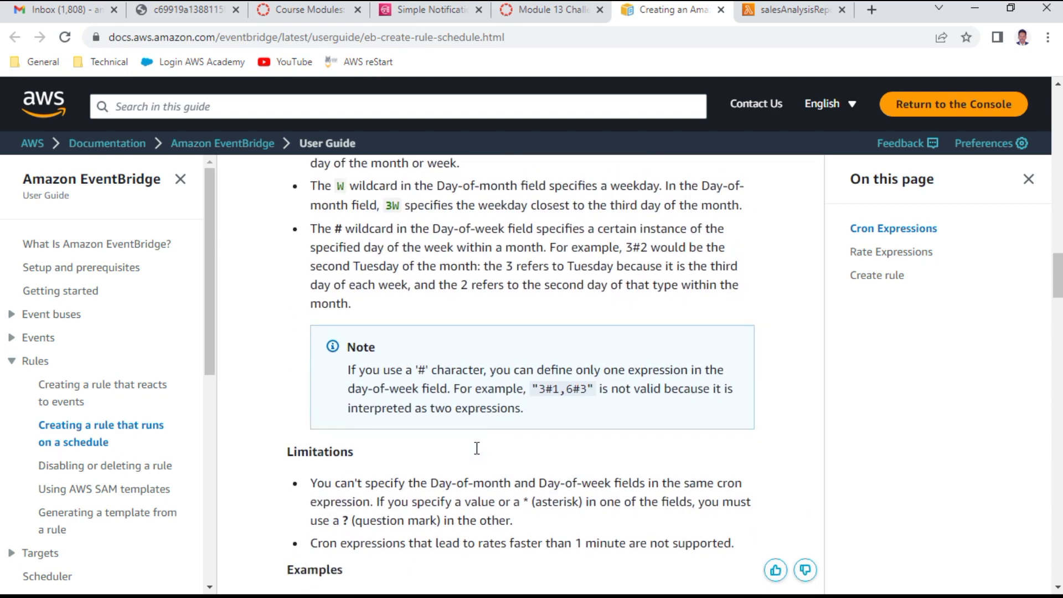
{"action": "scroll", "coordinate": [569, 426], "scroll_direction": "down", "scroll_amount": 10}
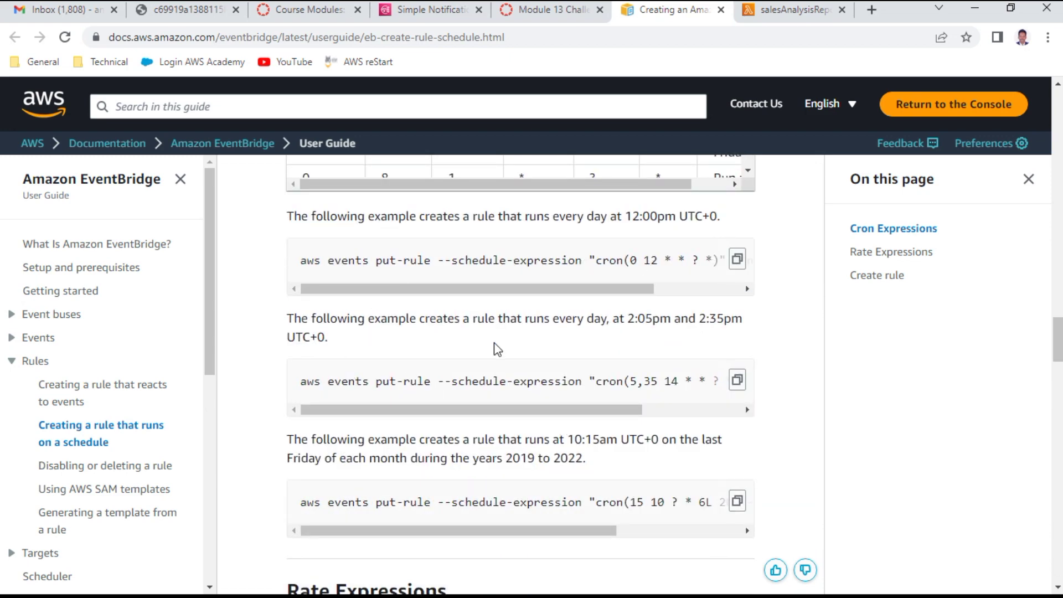
{"action": "scroll", "coordinate": [493, 351], "scroll_direction": "down", "scroll_amount": 5}
{"action": "scroll", "coordinate": [493, 351], "scroll_direction": "up", "scroll_amount": 4}
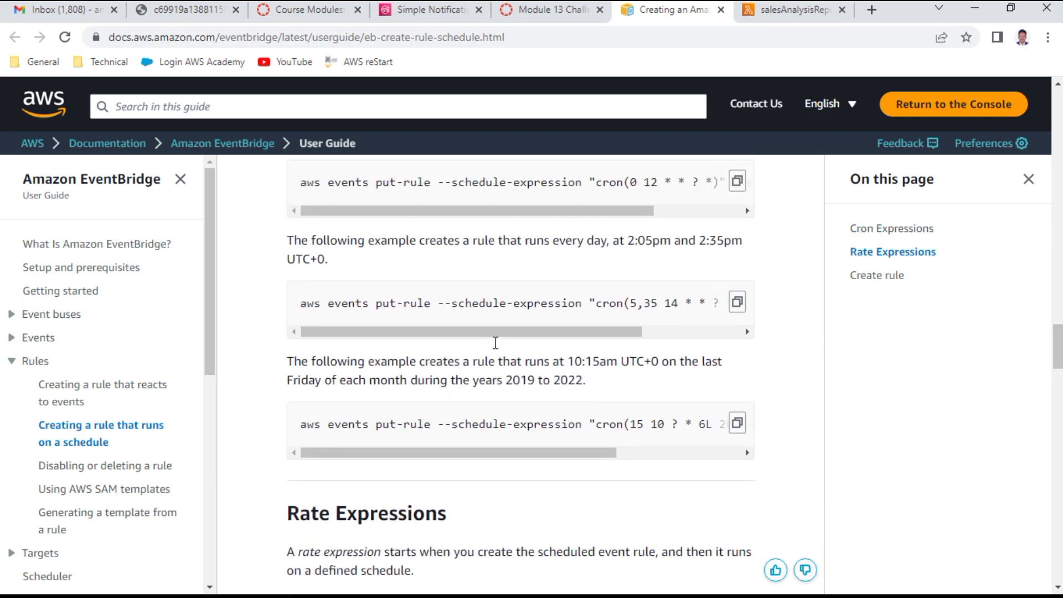
{"action": "left_click", "coordinate": [812, 13]}
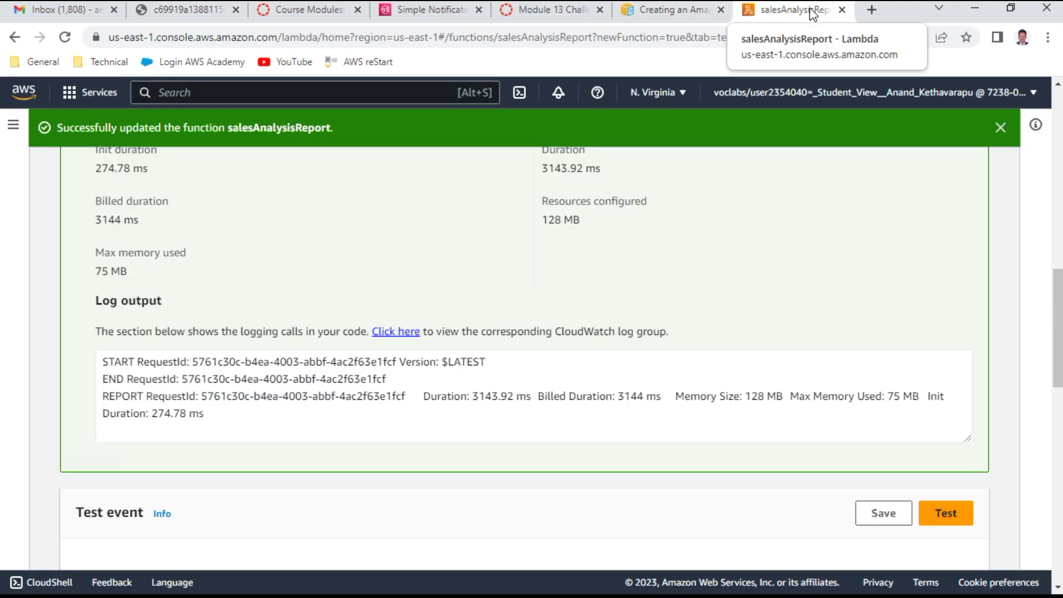
Step: Move the SalesReportTopic SNS tab to the end of the tab strip
{"action": "left_click", "coordinate": [575, 15]}
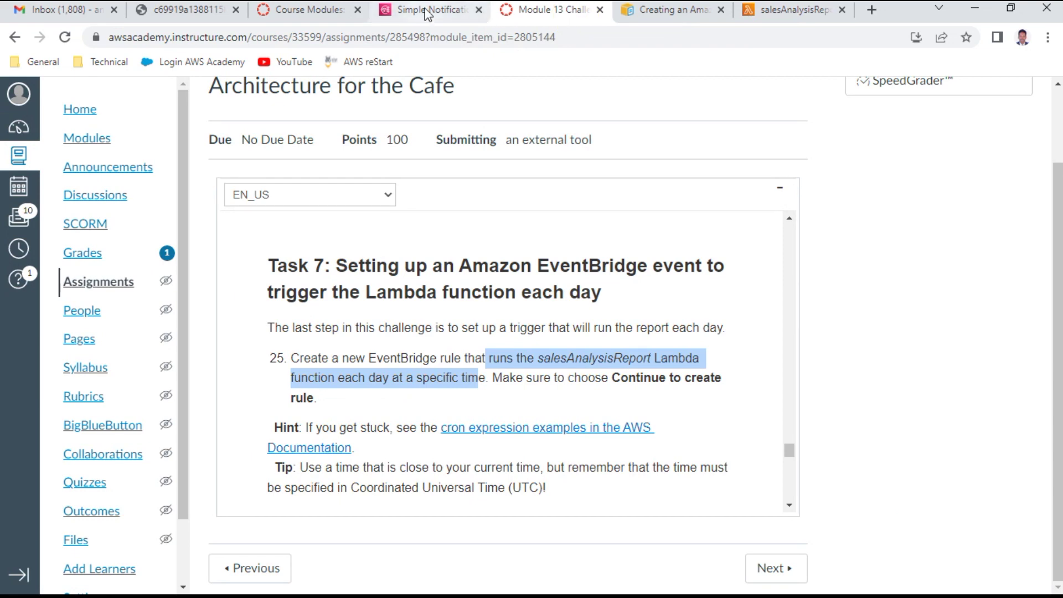
{"action": "left_click", "coordinate": [427, 13]}
{"action": "left_click_drag", "start_coordinate": [427, 13], "coordinate": [830, 17]}
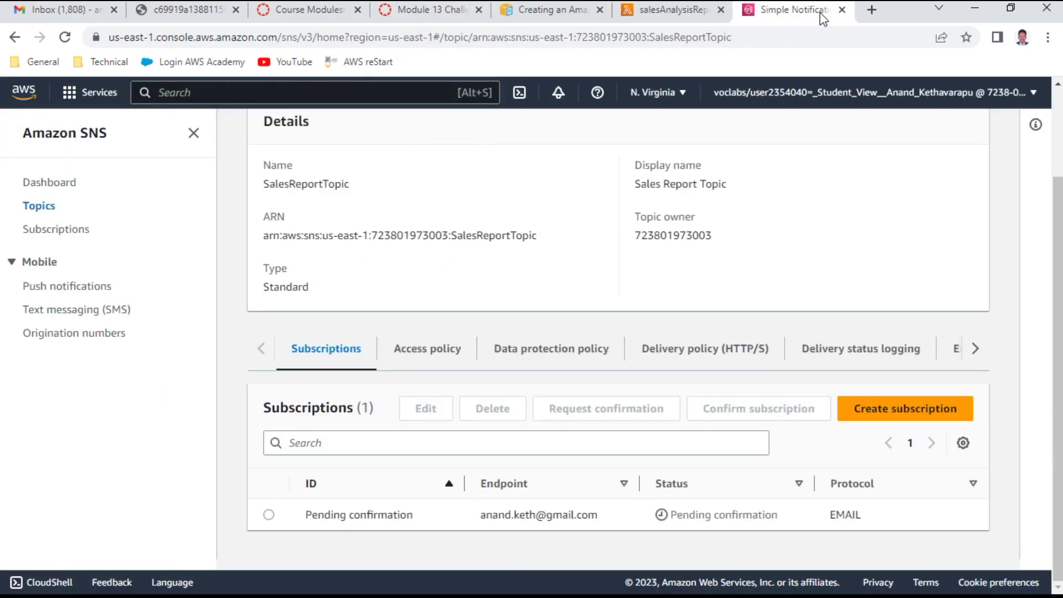
{"action": "right_click", "coordinate": [805, 11]}
Step: Search the console for 'event' and open Amazon EventBridge
{"action": "left_click", "coordinate": [287, 89]}
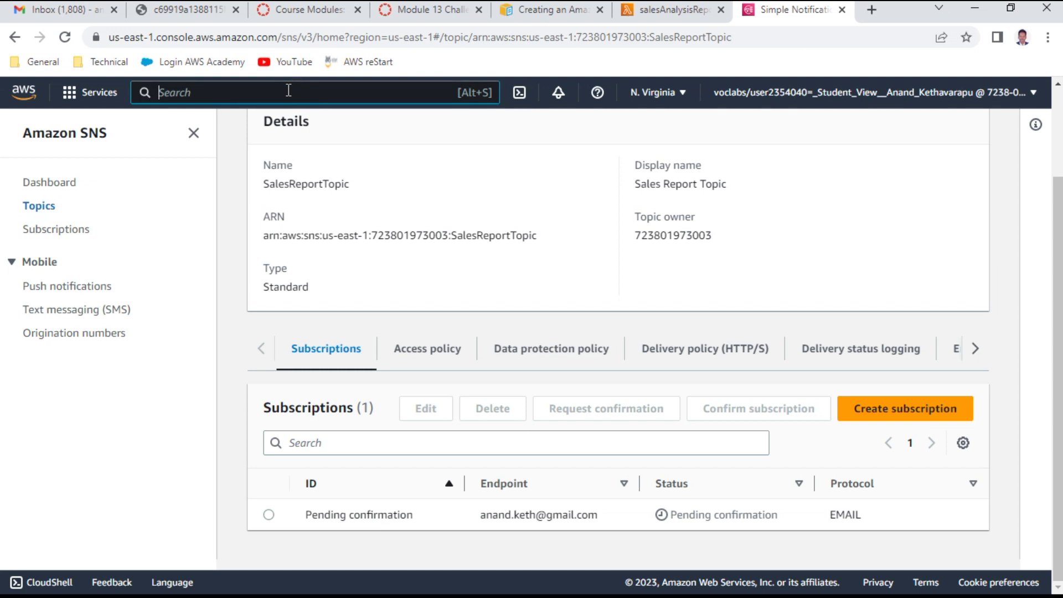
{"action": "type", "text": "ev"}
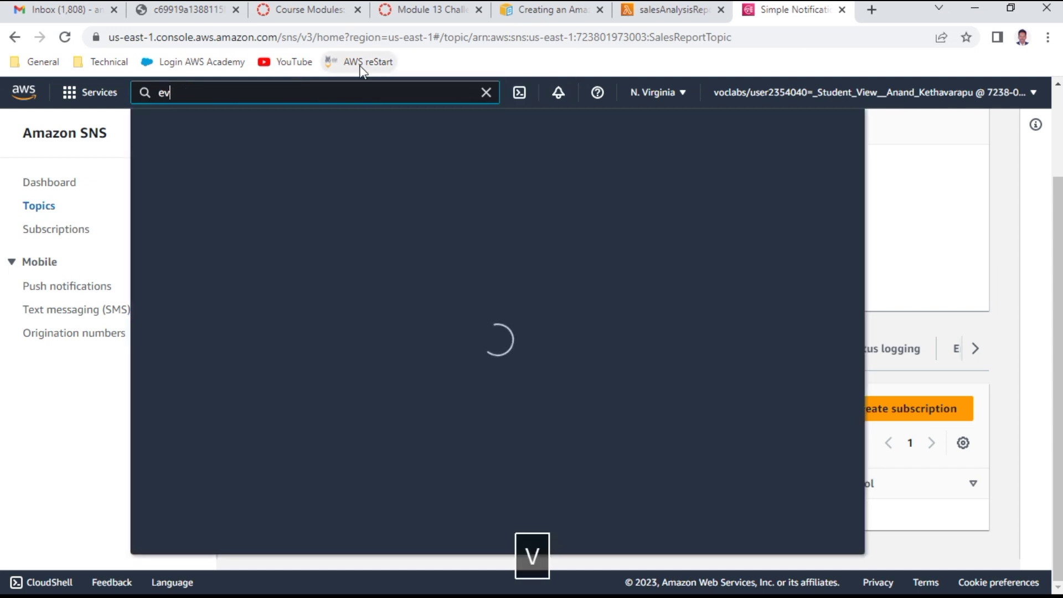
{"action": "type", "text": "ent"}
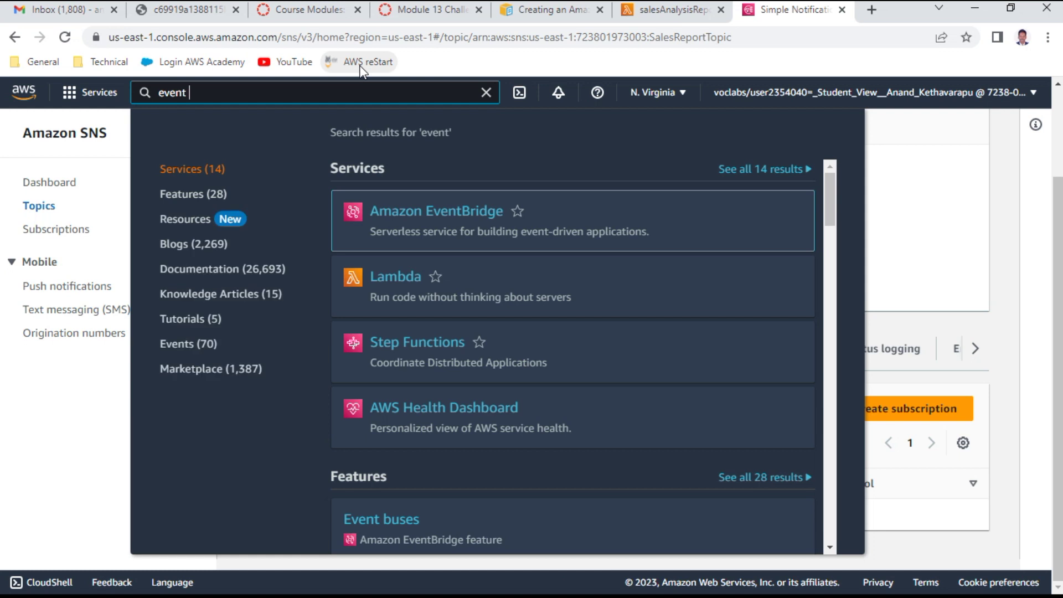
{"action": "mouse_move", "coordinate": [443, 220]}
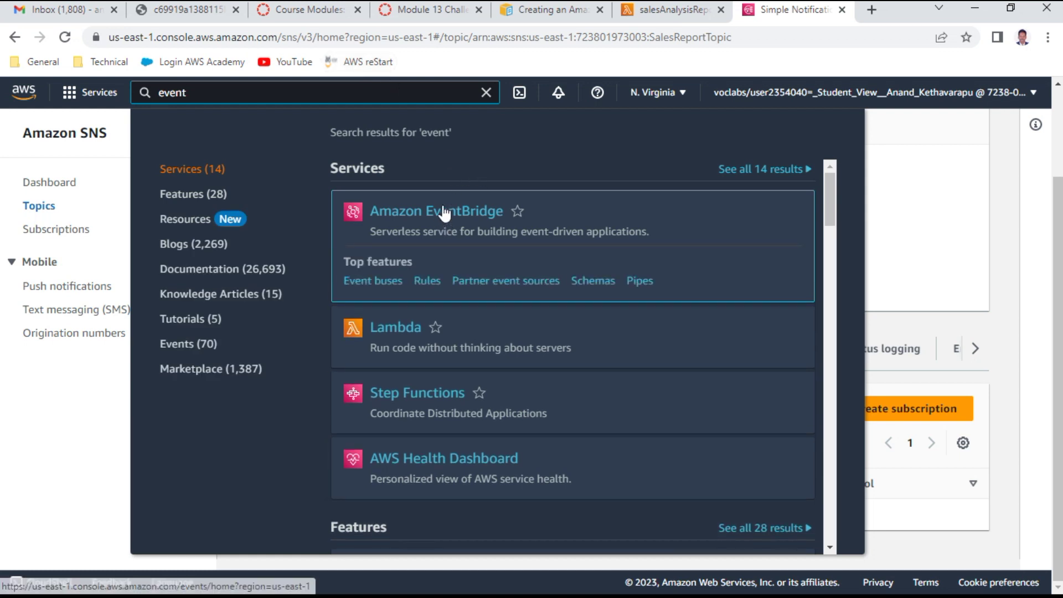
{"action": "left_click", "coordinate": [442, 217]}
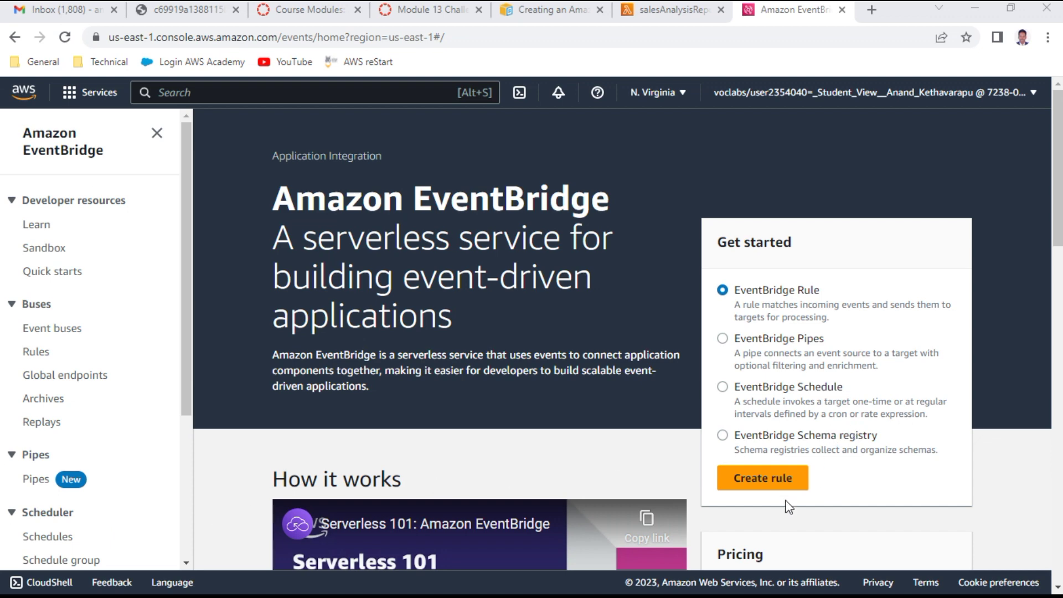
Step: Start a new EventBridge rule named 'anand' with description 'anand sales report'
{"action": "left_click", "coordinate": [774, 483]}
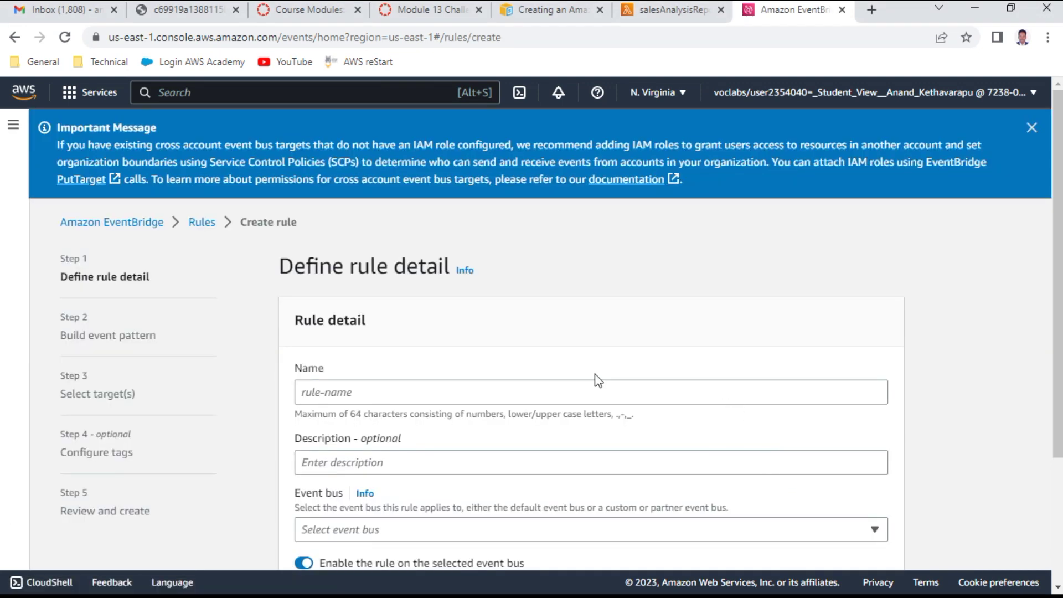
{"action": "left_click", "coordinate": [355, 393]}
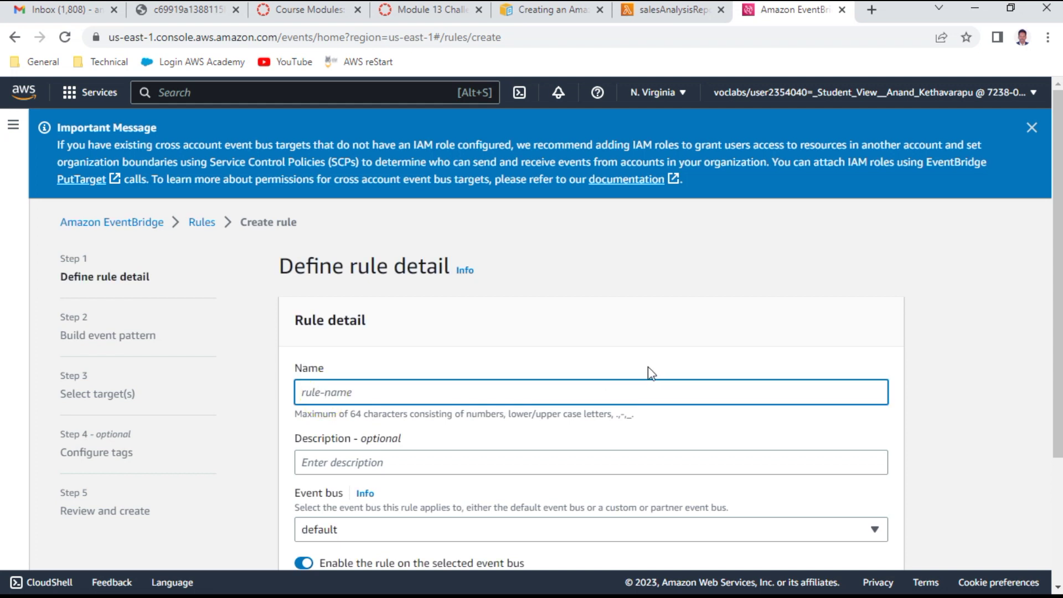
{"action": "type", "text": "anan"}
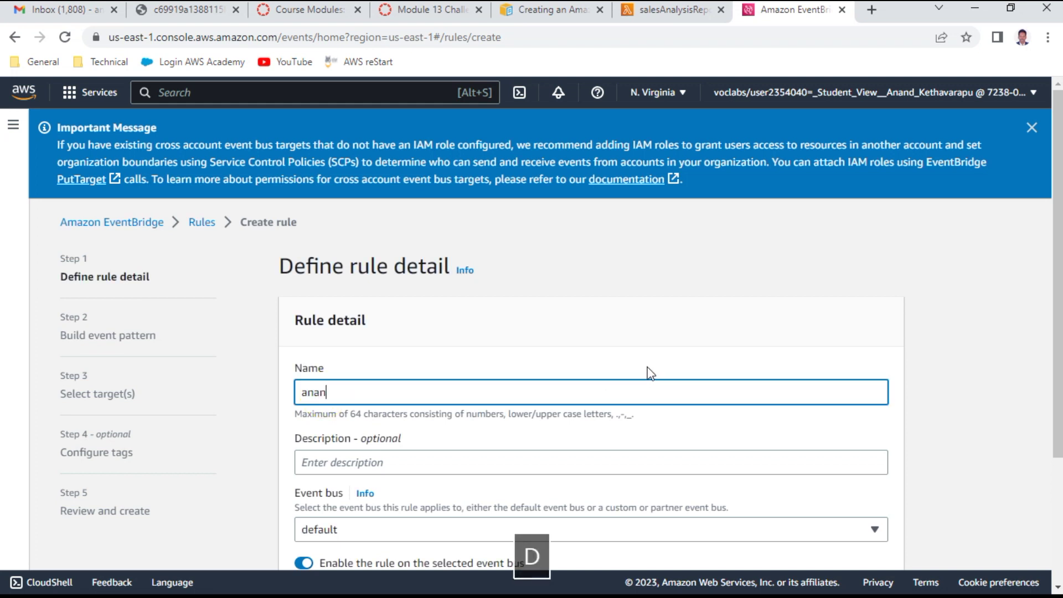
{"action": "type", "text": "d"}
{"action": "key", "text": "Tab"}
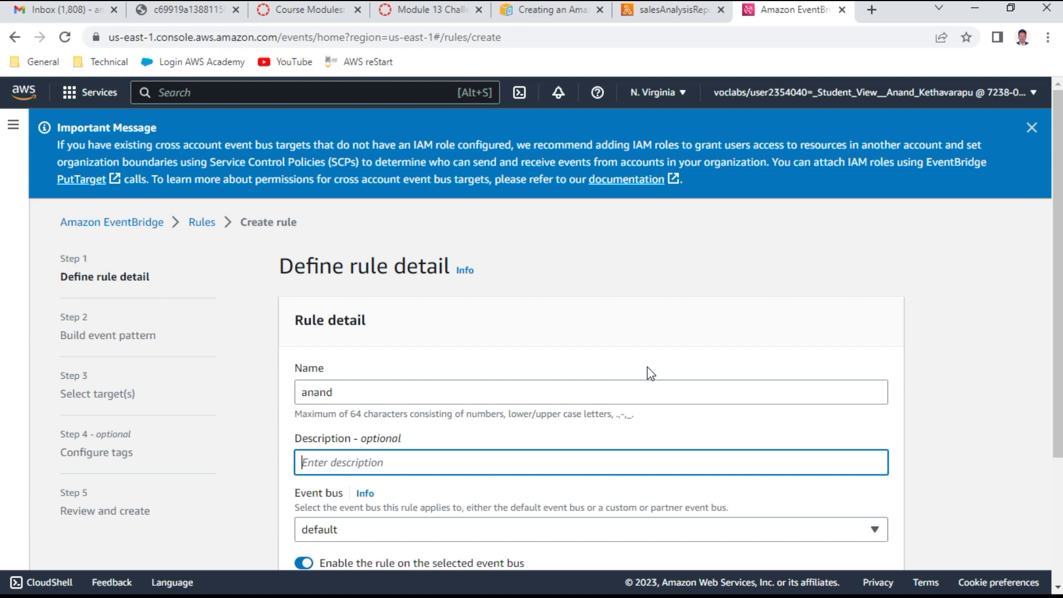
{"action": "type", "text": "anand sales re"}
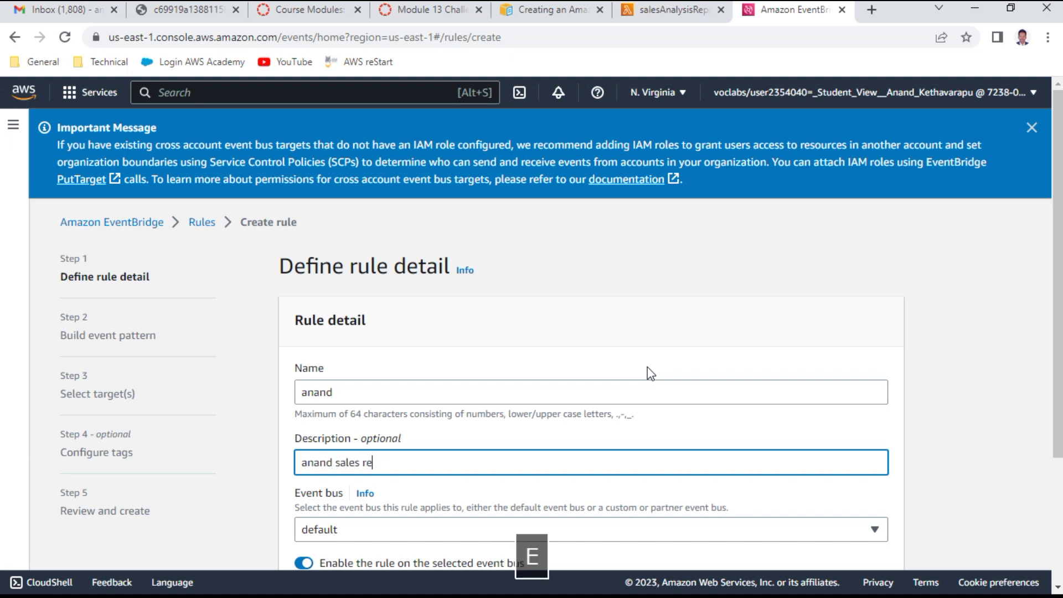
{"action": "type", "text": "port"}
Step: Choose the Schedule rule type and continue to the Define schedule step
{"action": "scroll", "coordinate": [645, 365], "scroll_direction": "down", "scroll_amount": 3}
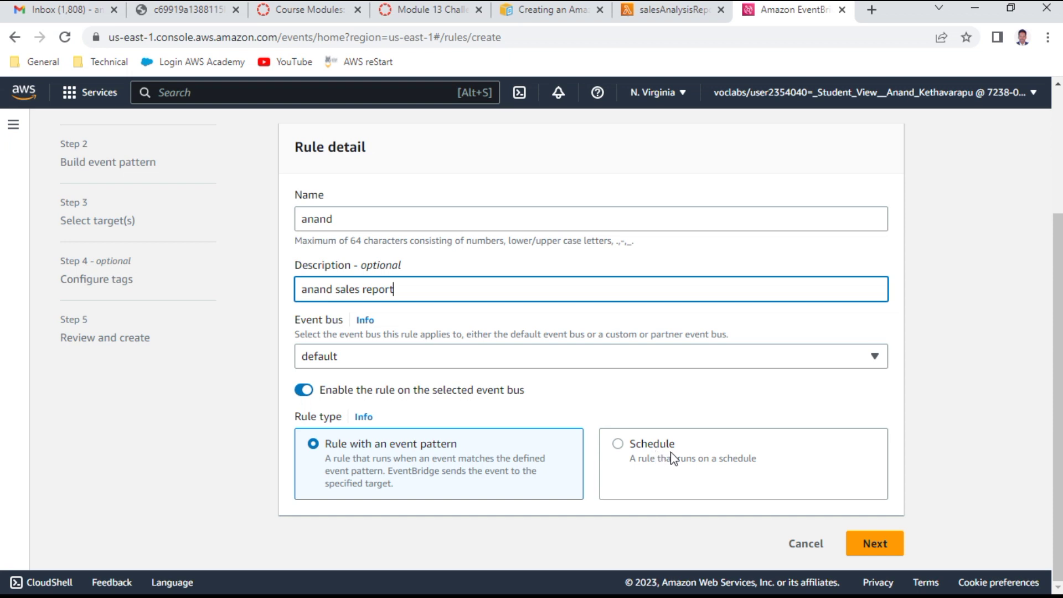
{"action": "left_click", "coordinate": [637, 449]}
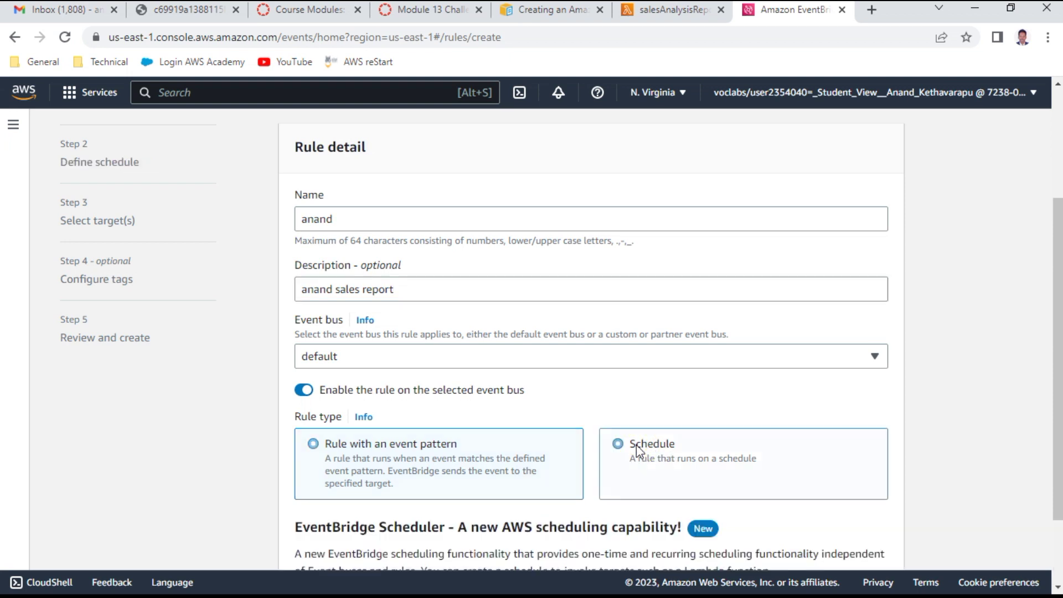
{"action": "scroll", "coordinate": [636, 450], "scroll_direction": "down", "scroll_amount": 2}
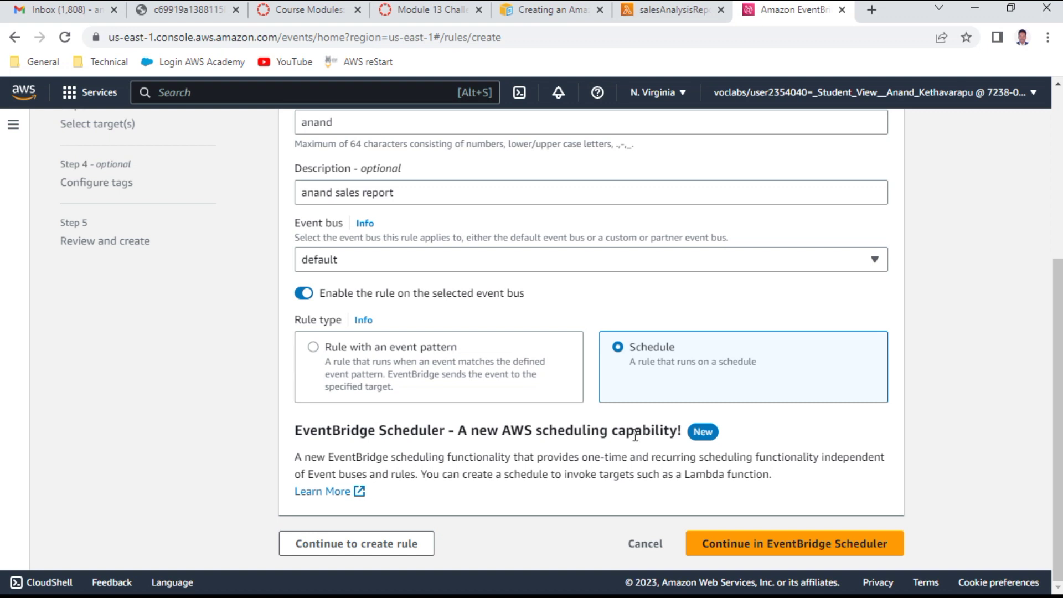
{"action": "left_click", "coordinate": [414, 347]}
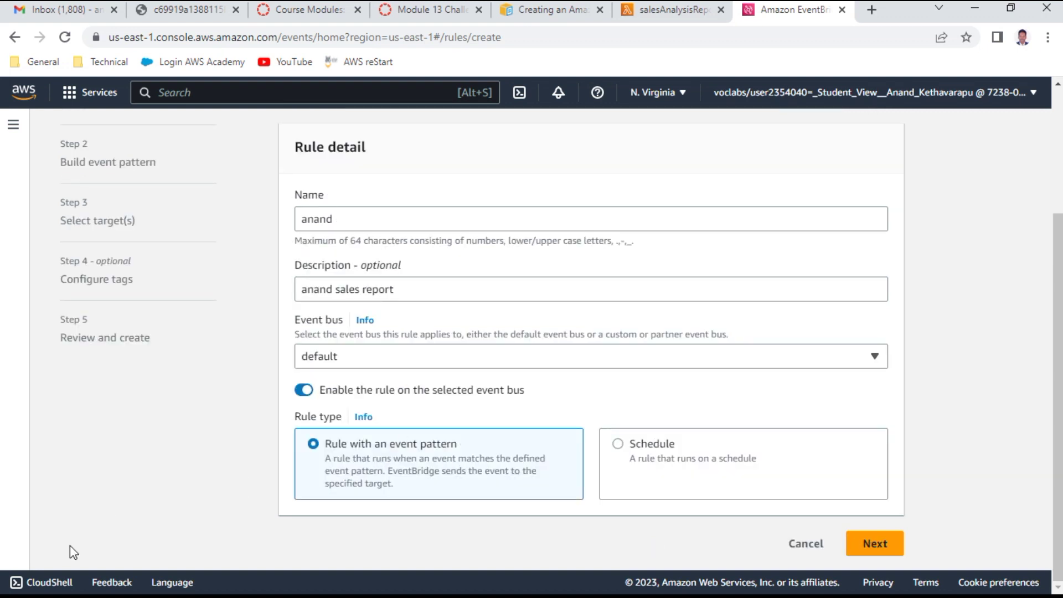
{"action": "key", "text": "Down"}
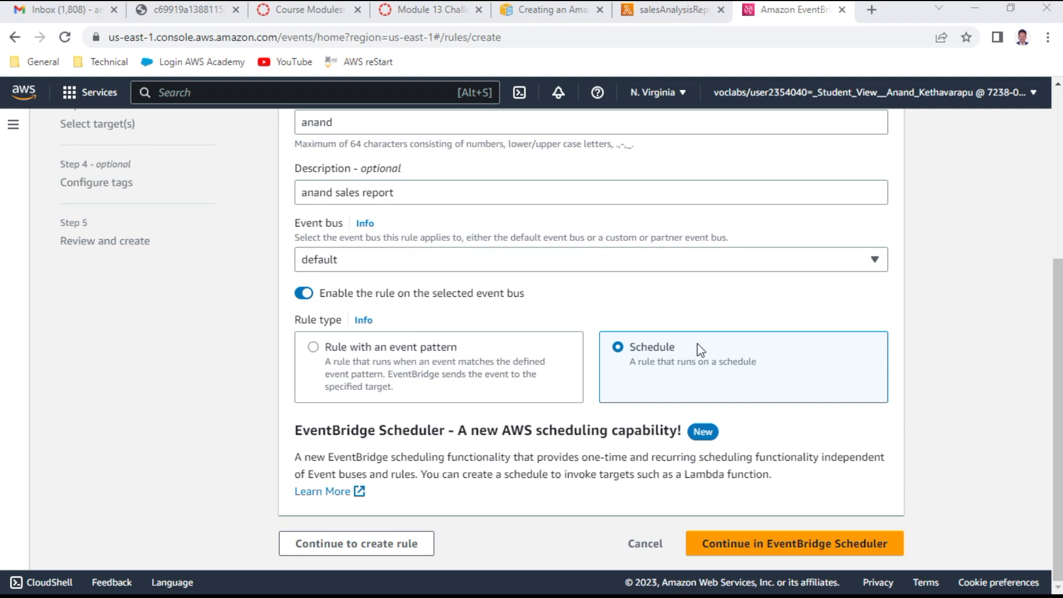
{"action": "left_click", "coordinate": [390, 548]}
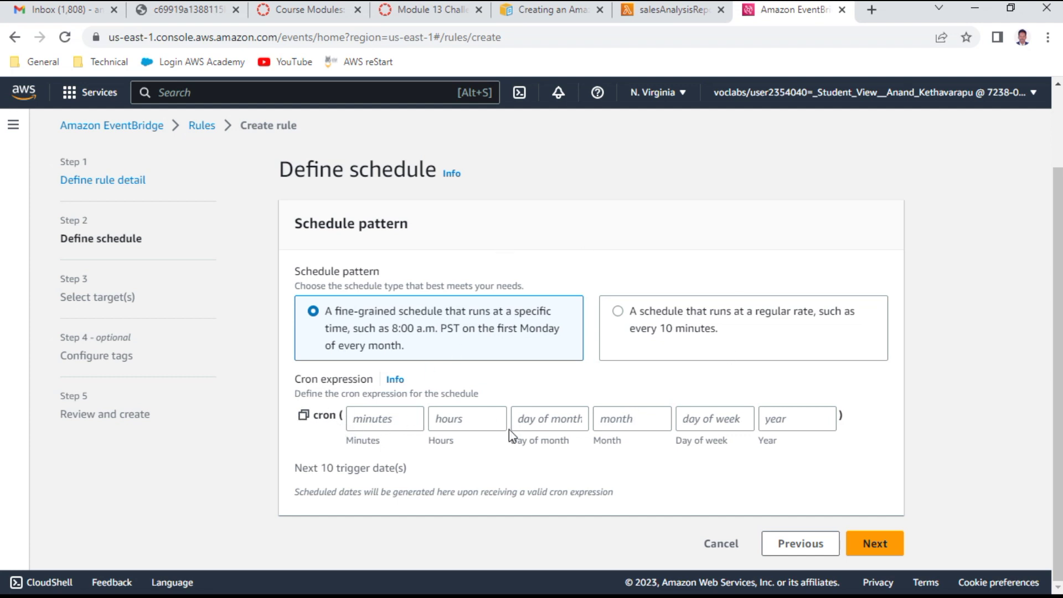
Step: Check the docs' cron examples and Lambda test results, then return to the Task 7 instructions
{"action": "left_click", "coordinate": [561, 13]}
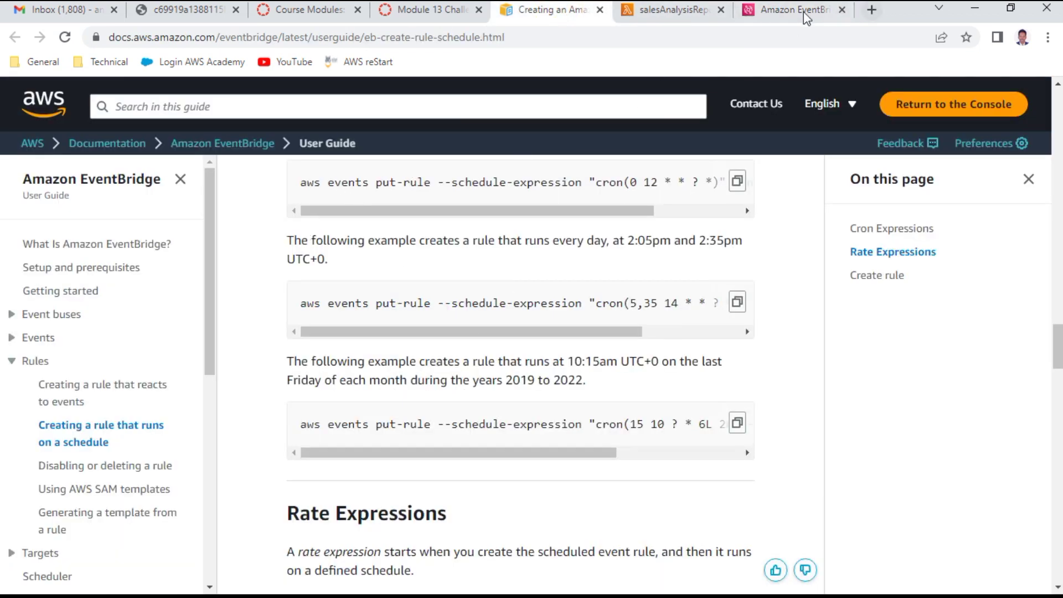
{"action": "left_click", "coordinate": [690, 15]}
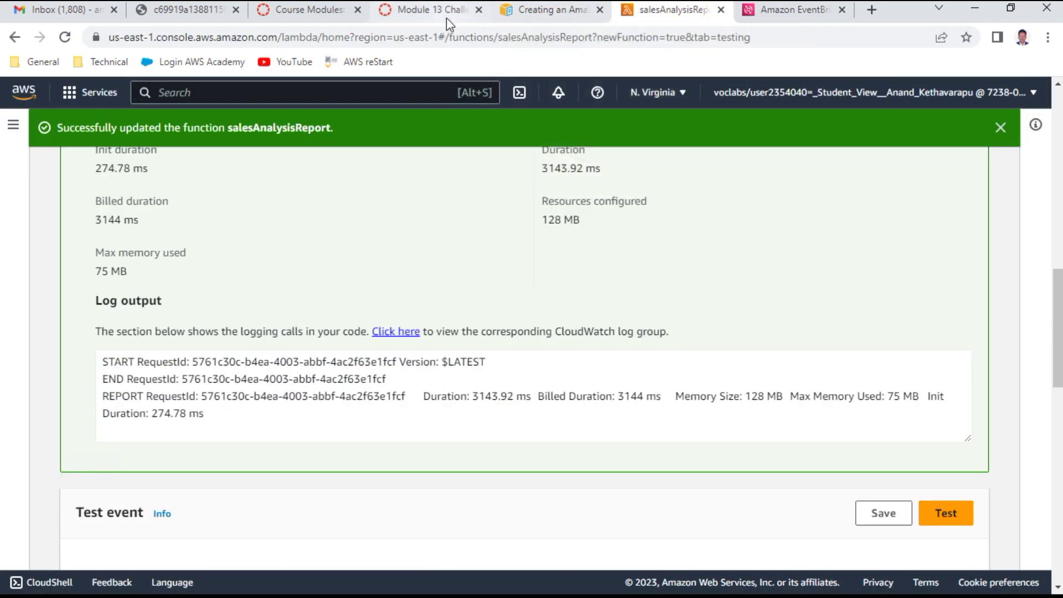
{"action": "left_click", "coordinate": [572, 9]}
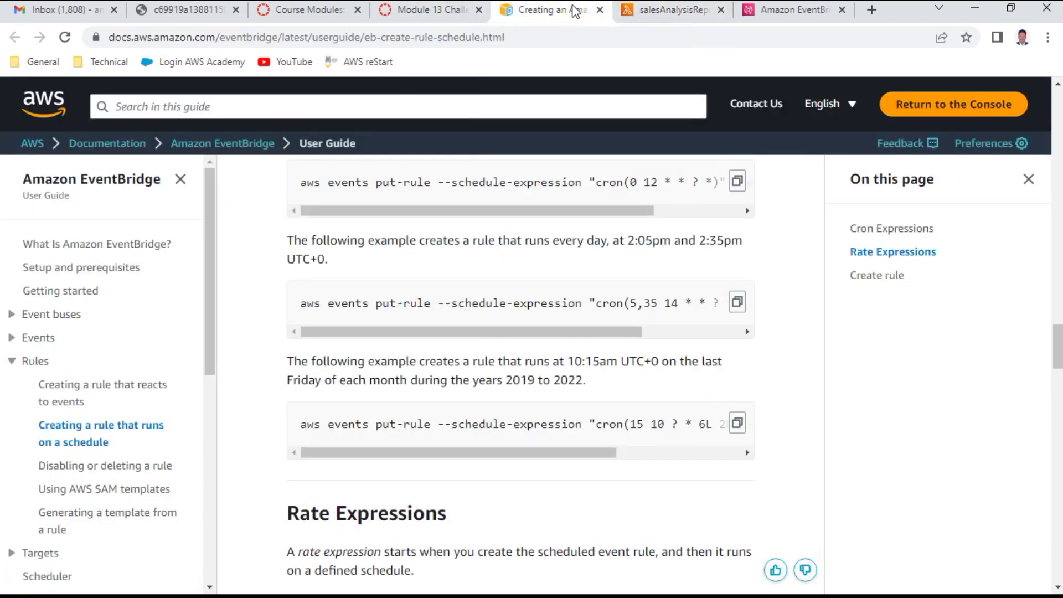
{"action": "left_click", "coordinate": [451, 14]}
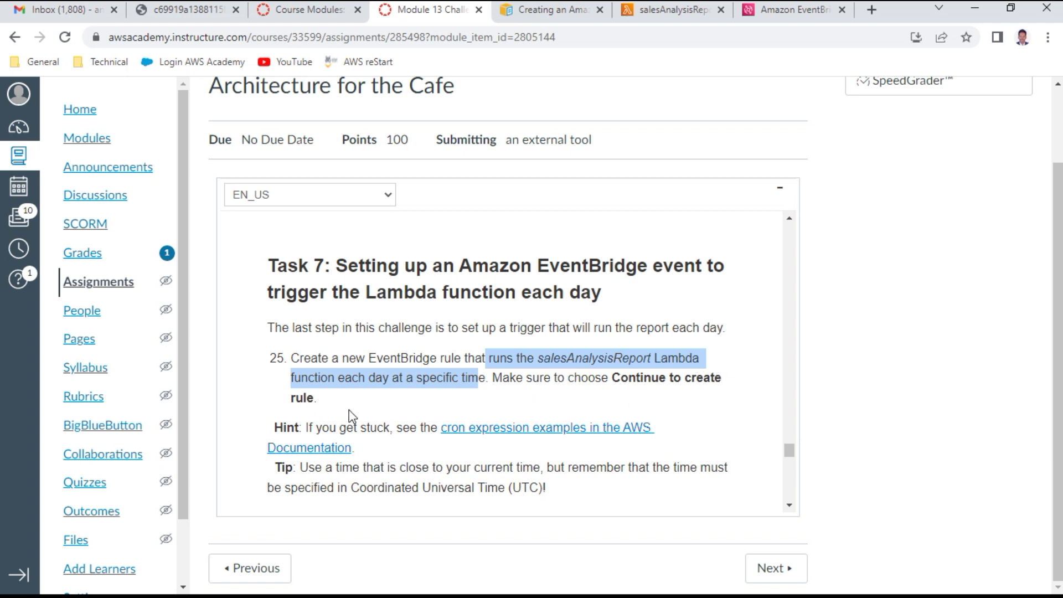
Step: Read Task 7 steps 26–27 and Question 5, then return to the Define schedule form
{"action": "scroll", "coordinate": [459, 415], "scroll_direction": "down", "scroll_amount": 1}
{"action": "scroll", "coordinate": [460, 415], "scroll_direction": "down", "scroll_amount": 3}
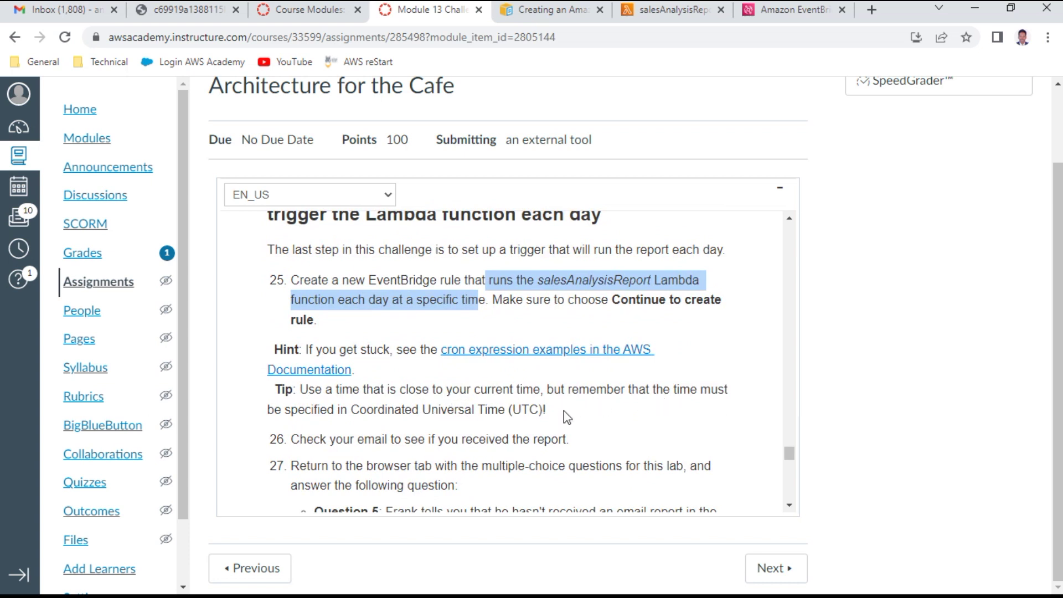
{"action": "scroll", "coordinate": [566, 416], "scroll_direction": "down", "scroll_amount": 3}
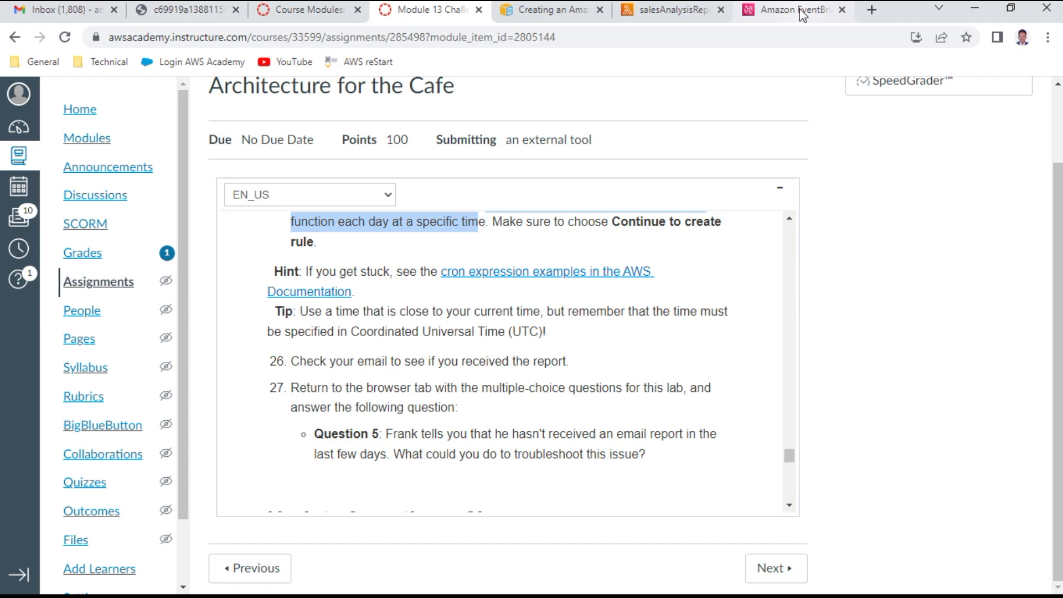
{"action": "mouse_move", "coordinate": [801, 14]}
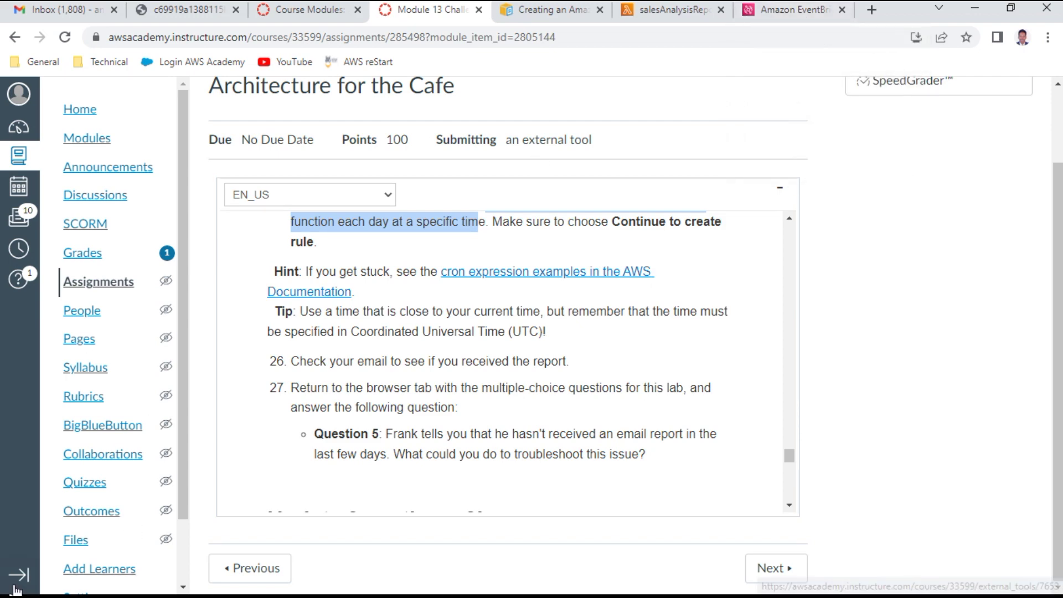
{"action": "key", "text": "ctrl+9"}
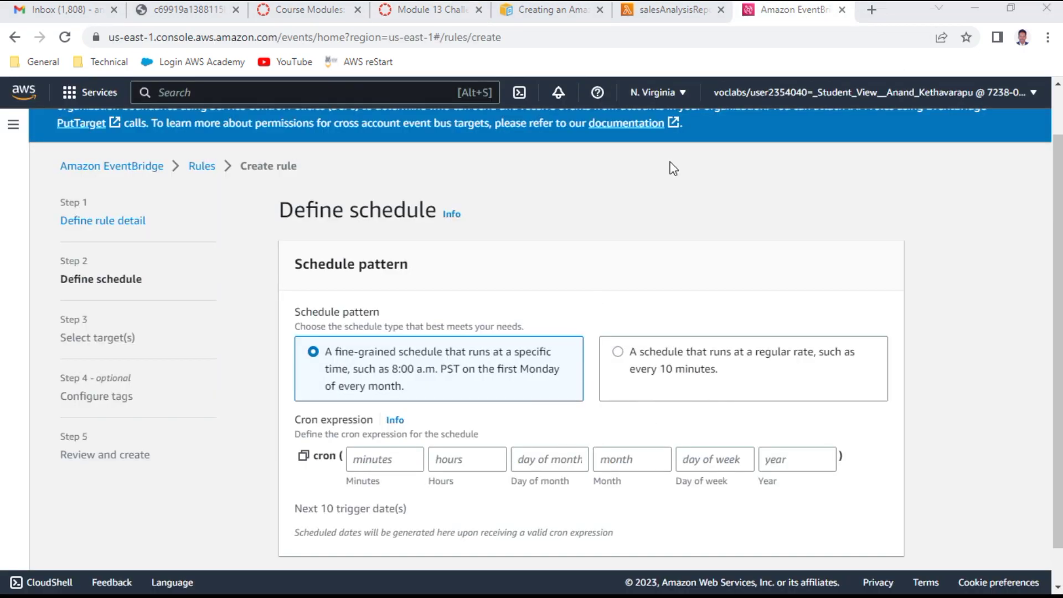
Step: Highlight the minutes and hours of the daily cron example in the docs
{"action": "left_click", "coordinate": [562, 14]}
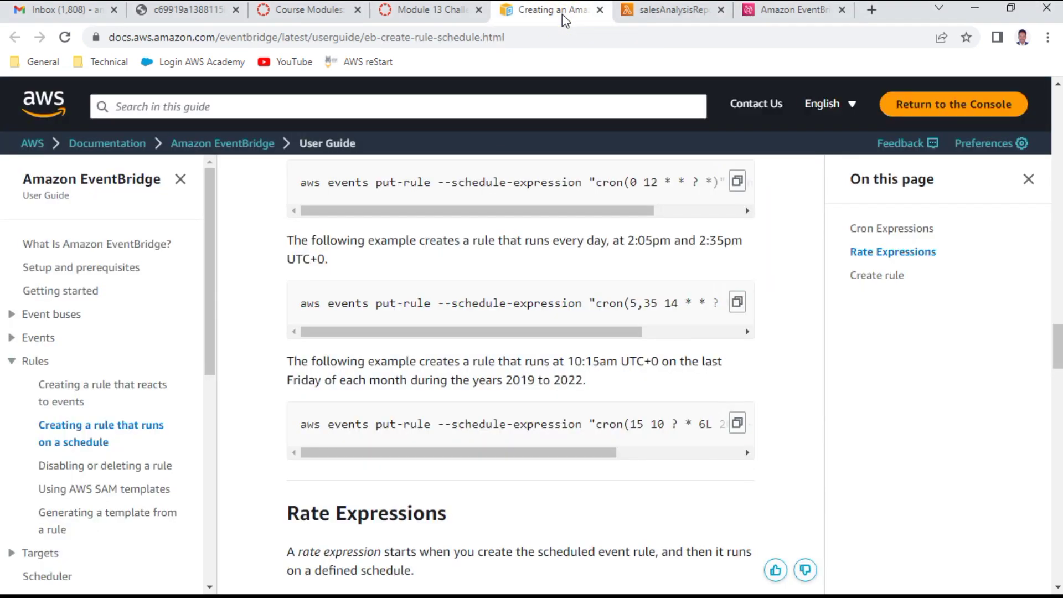
{"action": "left_click_drag", "start_coordinate": [628, 182], "coordinate": [712, 182]}
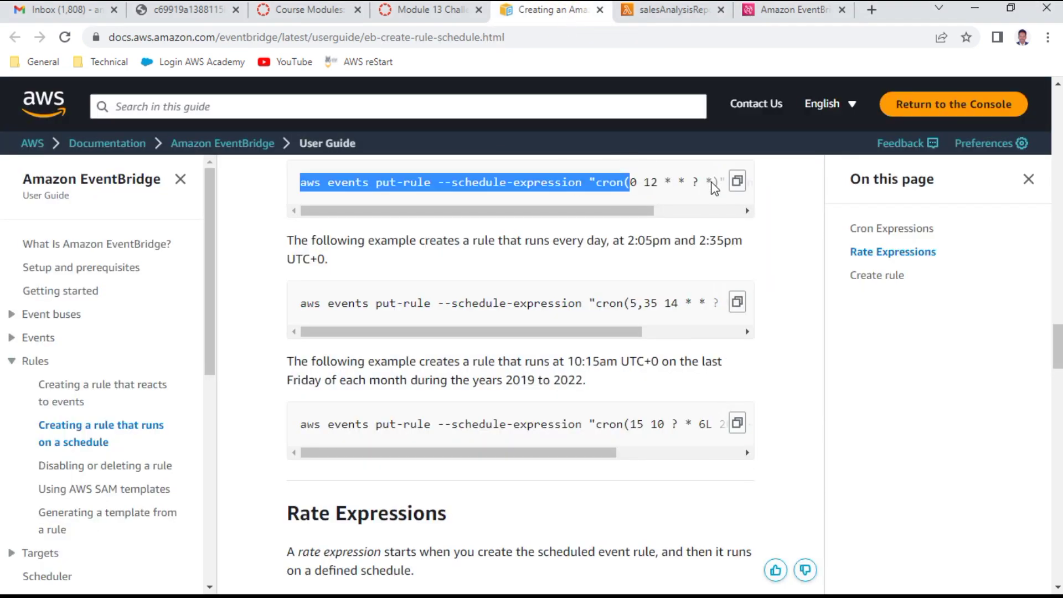
{"action": "left_click", "coordinate": [671, 179]}
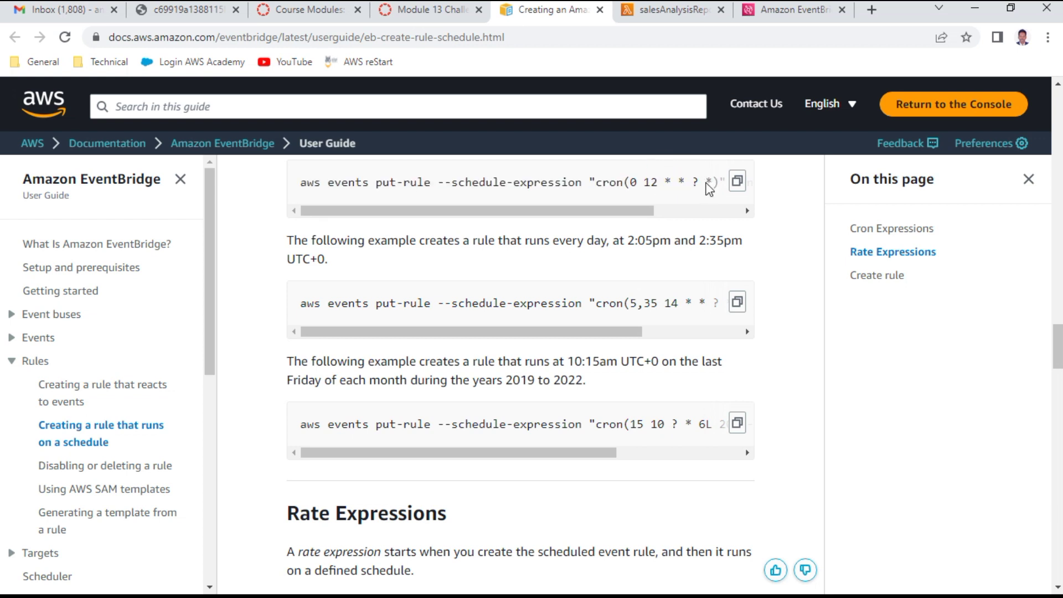
{"action": "left_click_drag", "start_coordinate": [708, 183], "coordinate": [670, 181]}
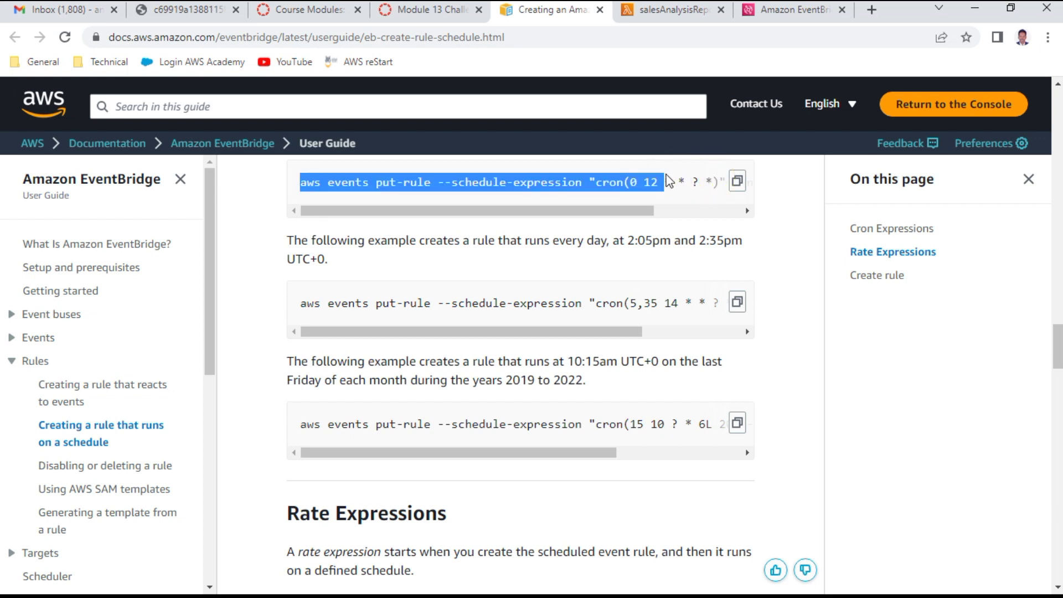
{"action": "left_click", "coordinate": [791, 11]}
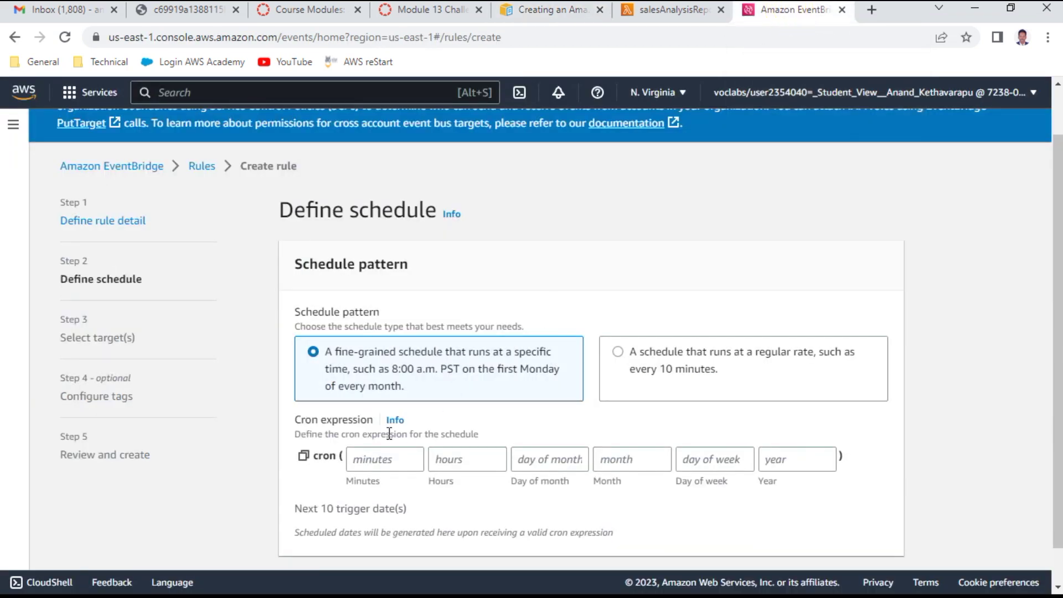
Step: Enter 0 for cron minutes and 1 for hours, rechecking the docs example
{"action": "left_click", "coordinate": [391, 461]}
{"action": "type", "text": "0"}
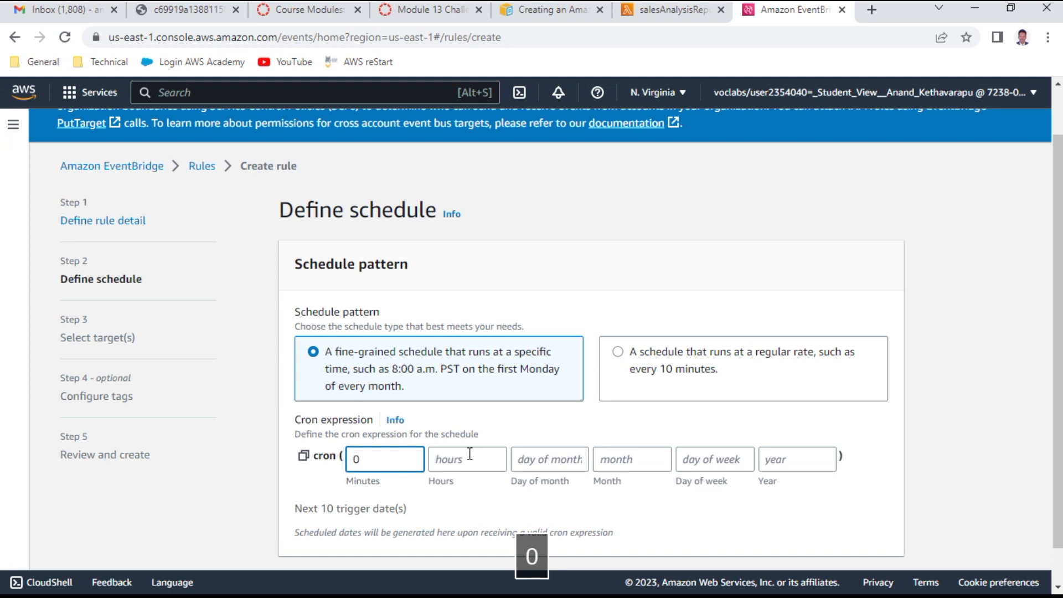
{"action": "left_click", "coordinate": [461, 457]}
{"action": "type", "text": "1"}
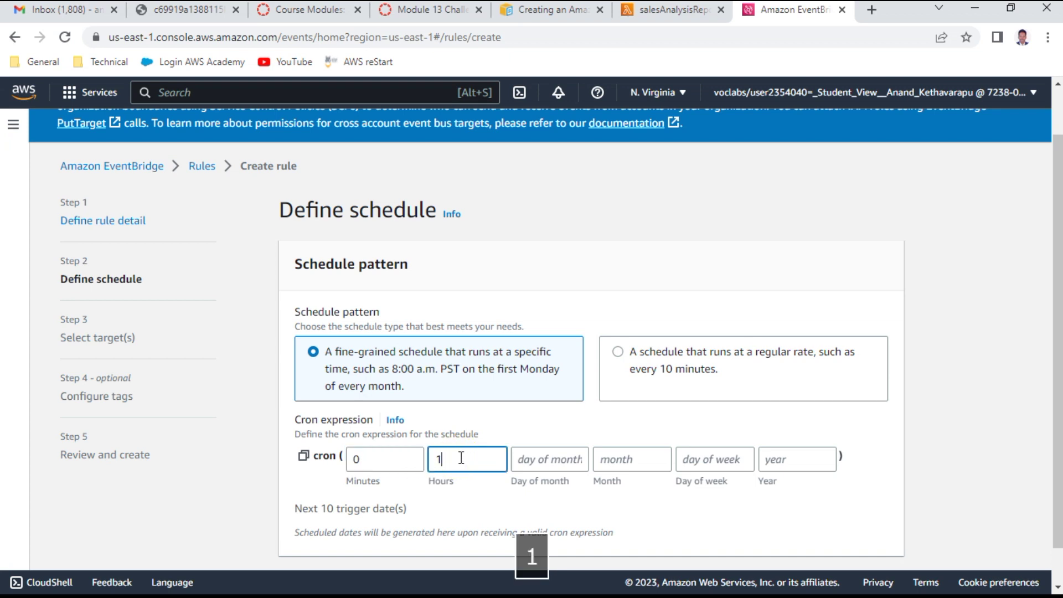
{"action": "left_click", "coordinate": [554, 460]}
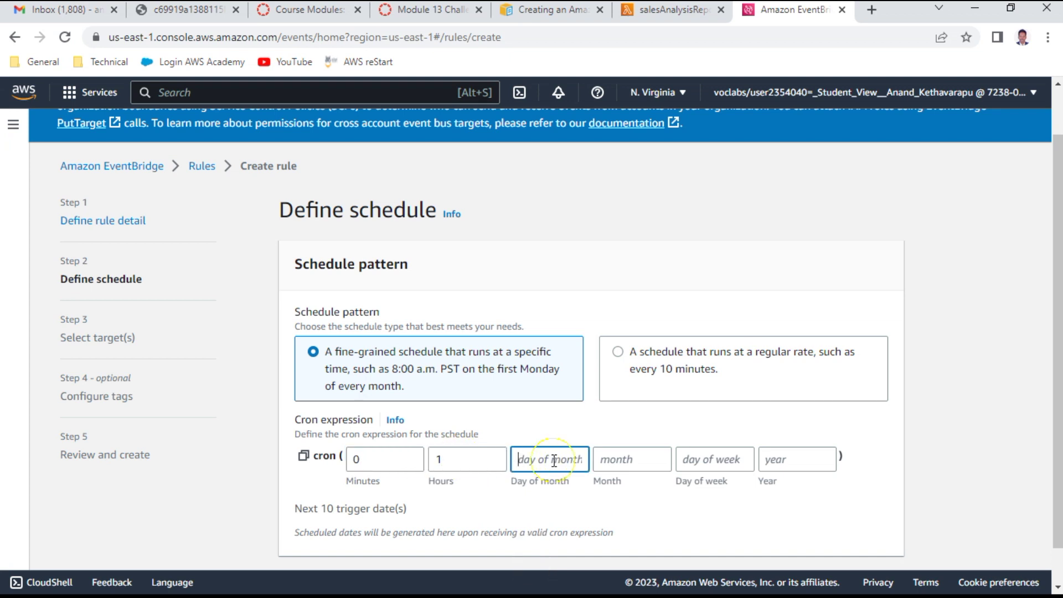
{"action": "left_click", "coordinate": [672, 9]}
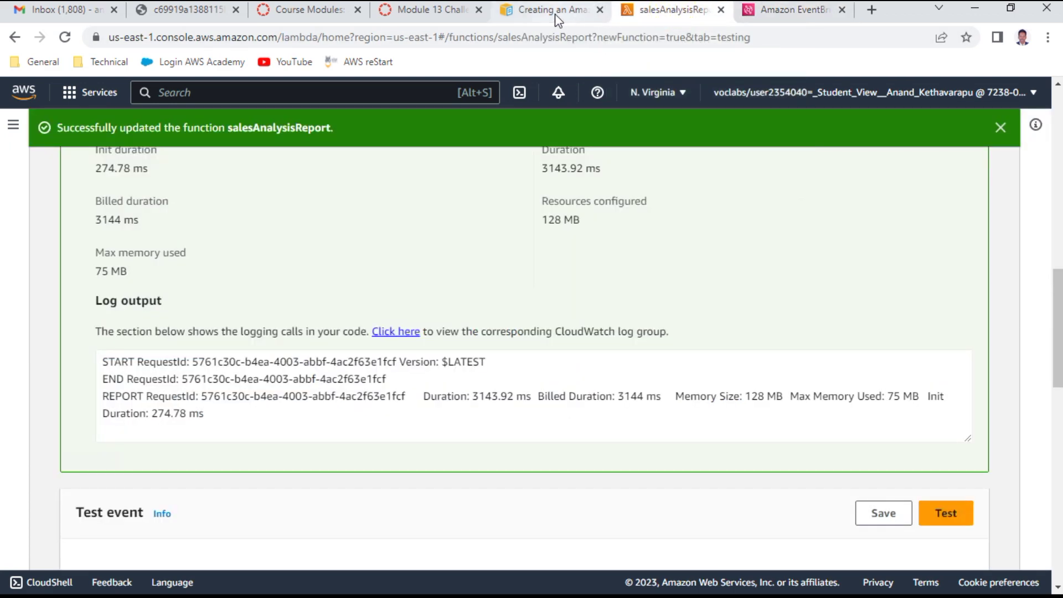
{"action": "left_click", "coordinate": [558, 20]}
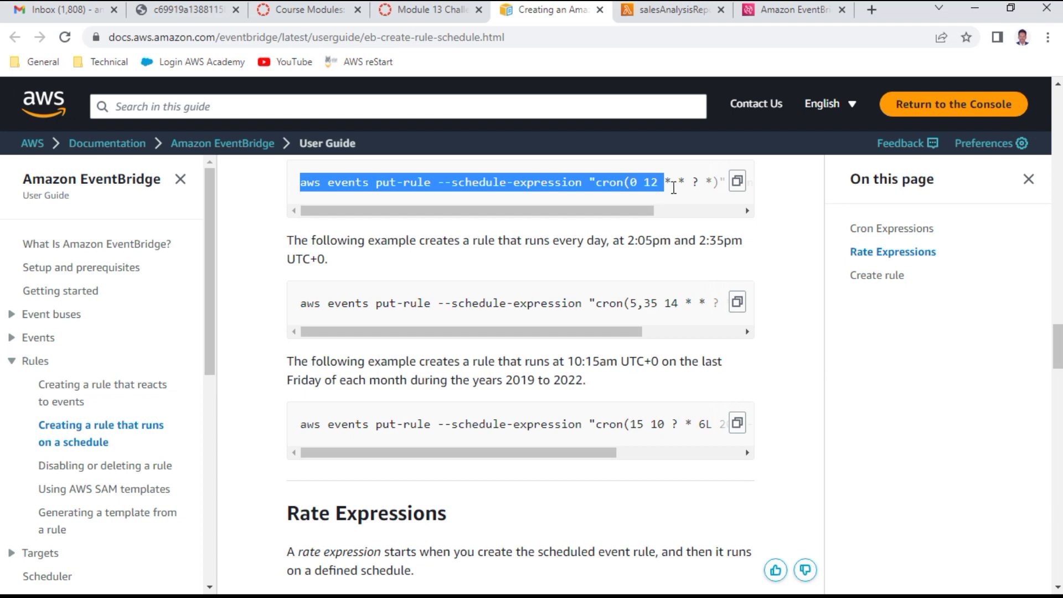
{"action": "left_click", "coordinate": [792, 10]}
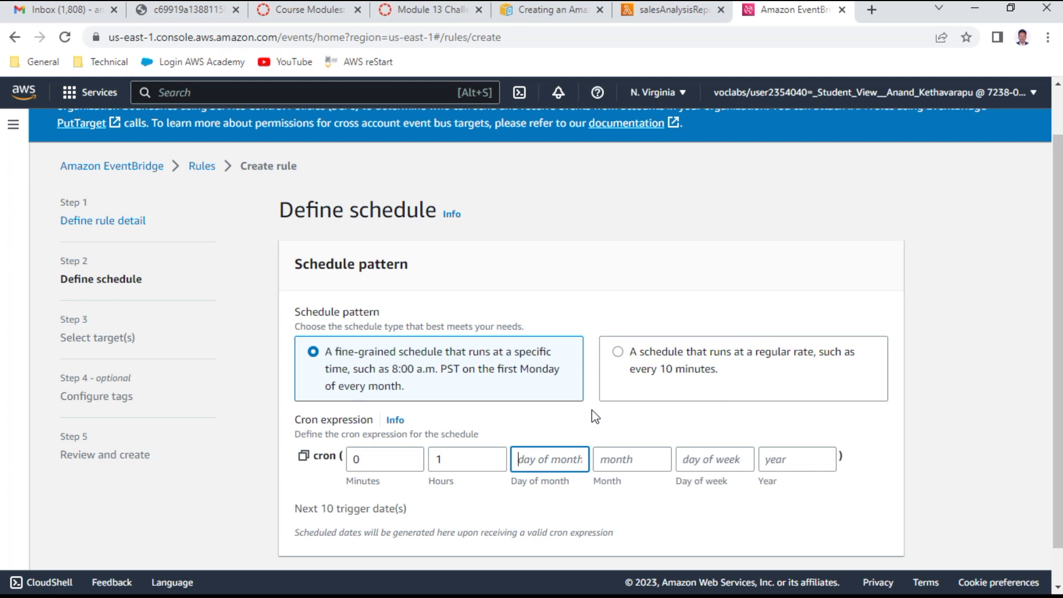
Step: Fill the other cron fields with * so it reads * 1 * * * *, then try Next
{"action": "type", "text": "*"}
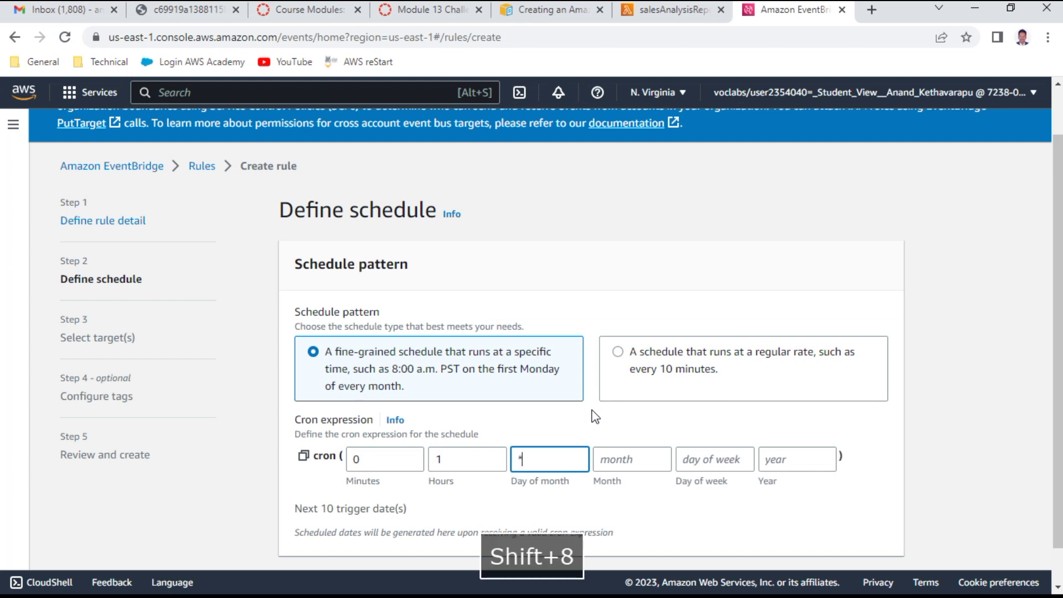
{"action": "double_click", "coordinate": [370, 456]}
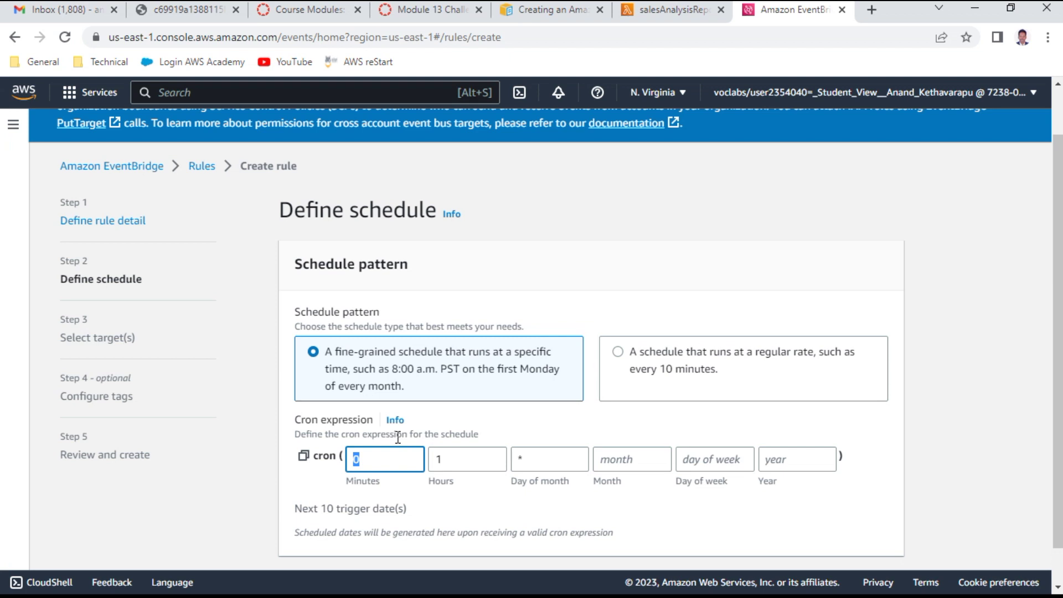
{"action": "type", "text": "*"}
{"action": "left_click", "coordinate": [630, 457]}
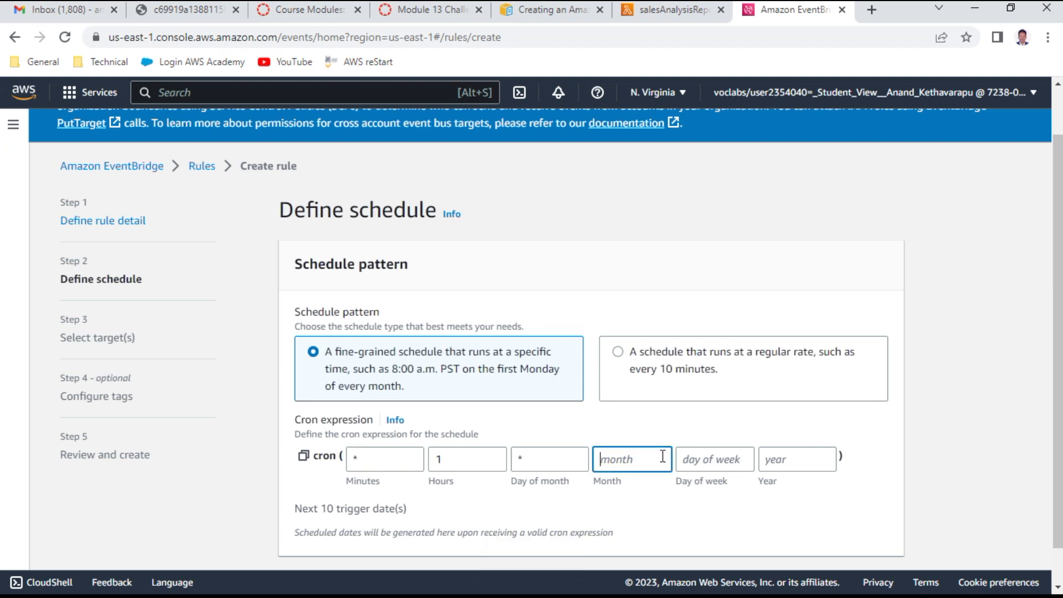
{"action": "type", "text": "*"}
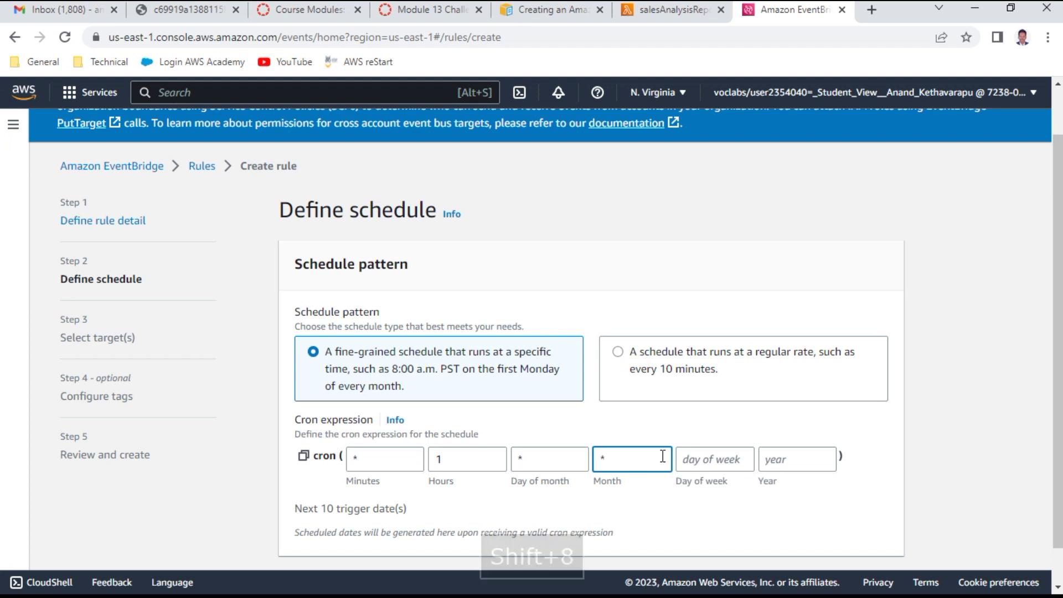
{"action": "left_click", "coordinate": [722, 459]}
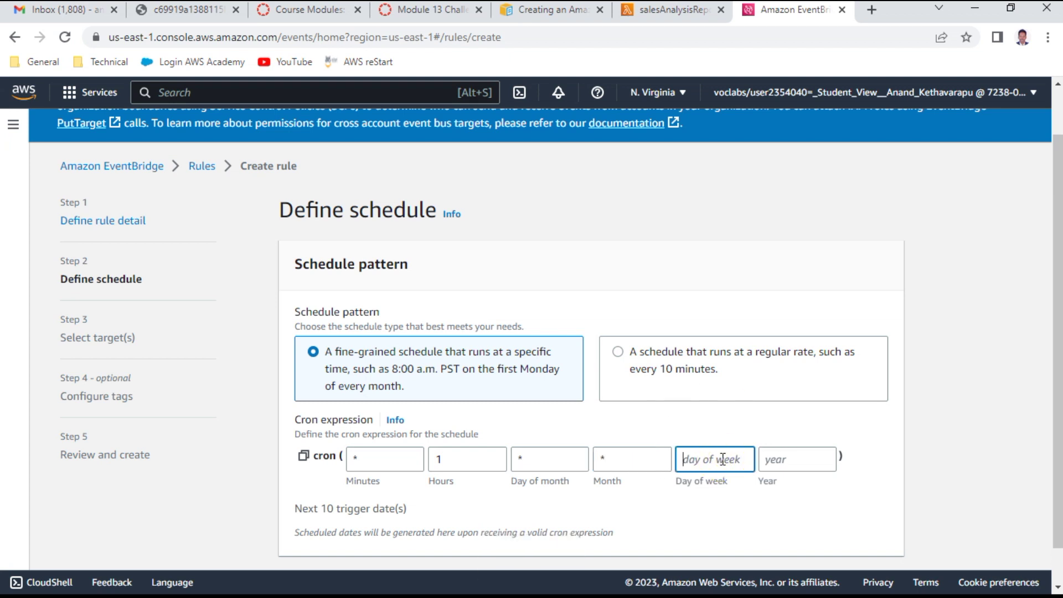
{"action": "type", "text": "*"}
{"action": "left_click", "coordinate": [772, 460]}
{"action": "type", "text": "*"}
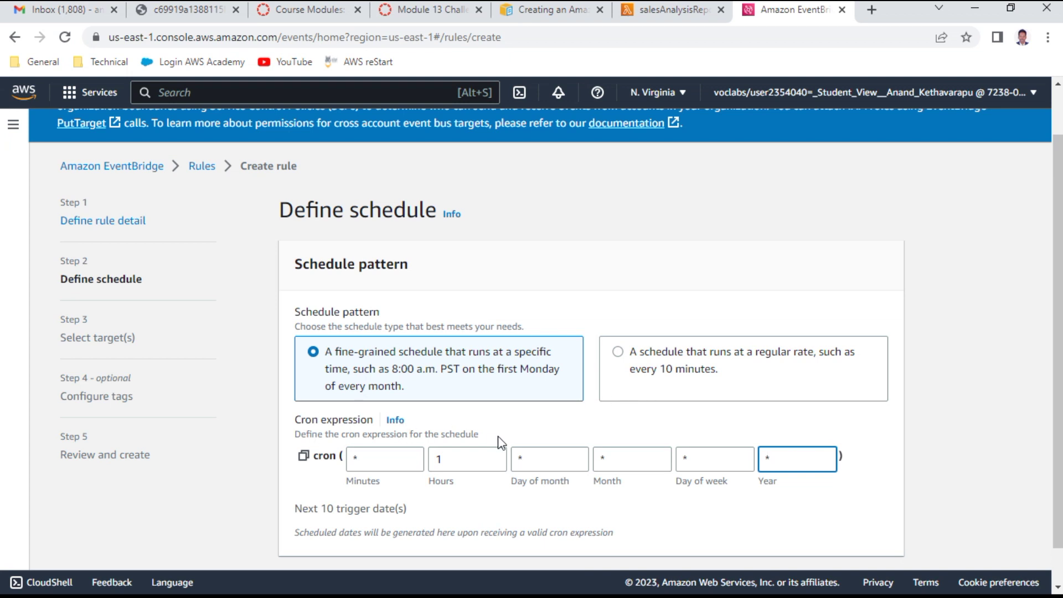
{"action": "scroll", "coordinate": [675, 414], "scroll_direction": "down", "scroll_amount": 1}
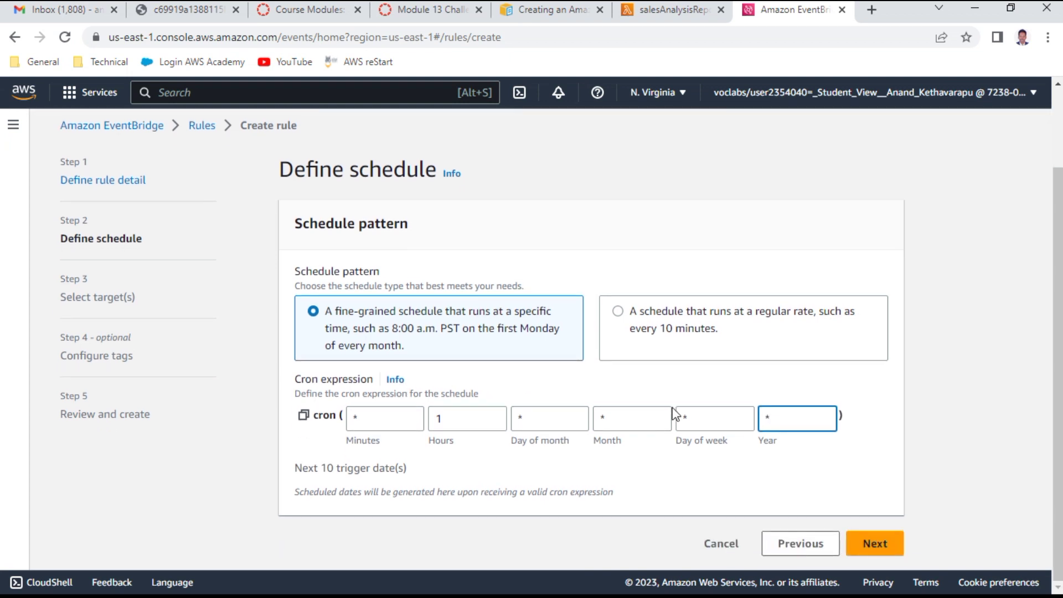
{"action": "left_click", "coordinate": [874, 543]}
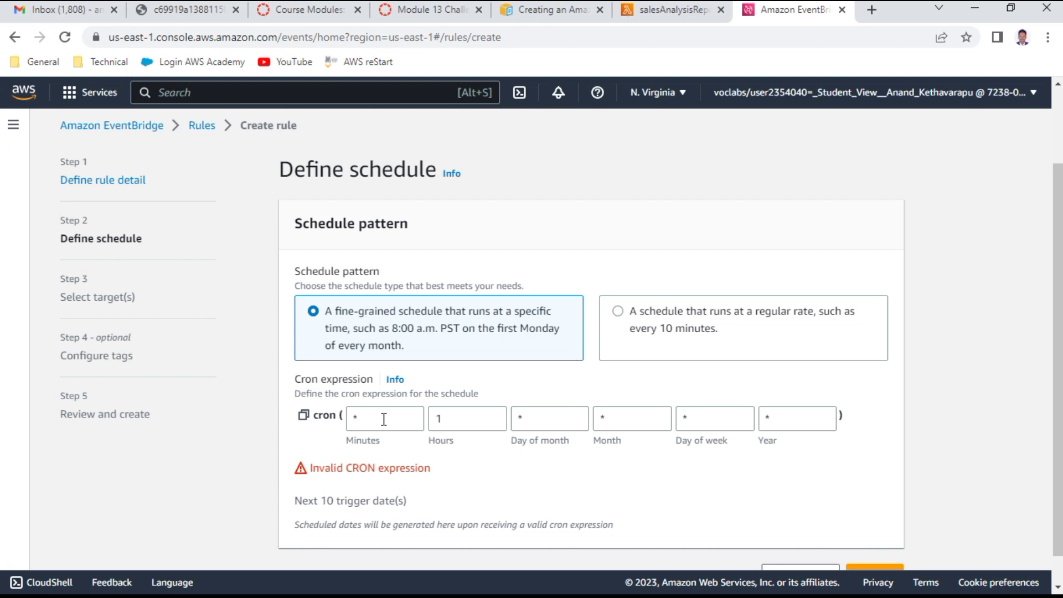
Step: Switch to a fixed-rate schedule of 1 Minutes and proceed to target selection
{"action": "left_click", "coordinate": [633, 313]}
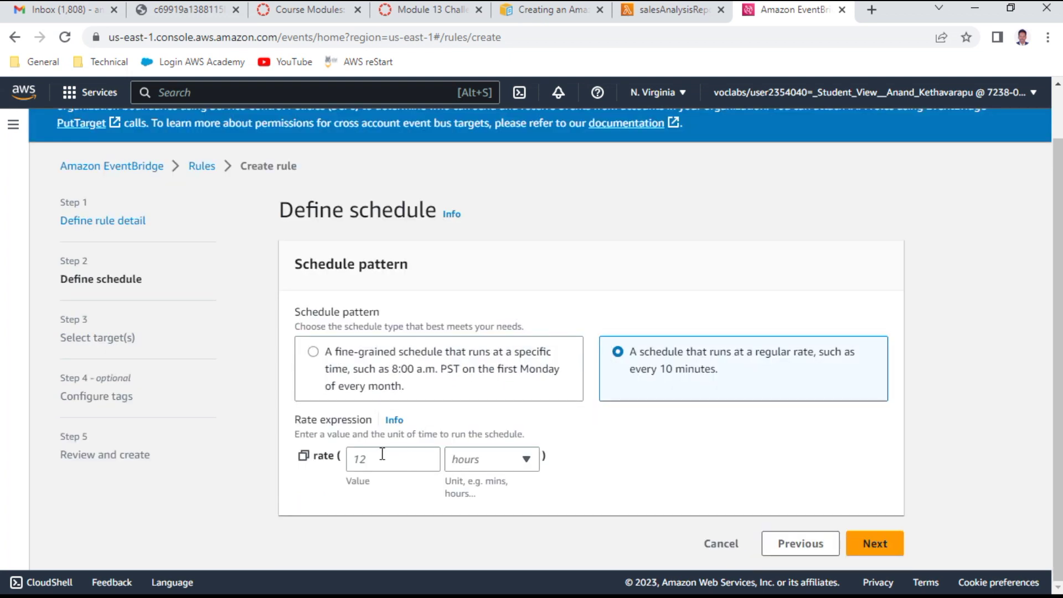
{"action": "left_click", "coordinate": [526, 459]}
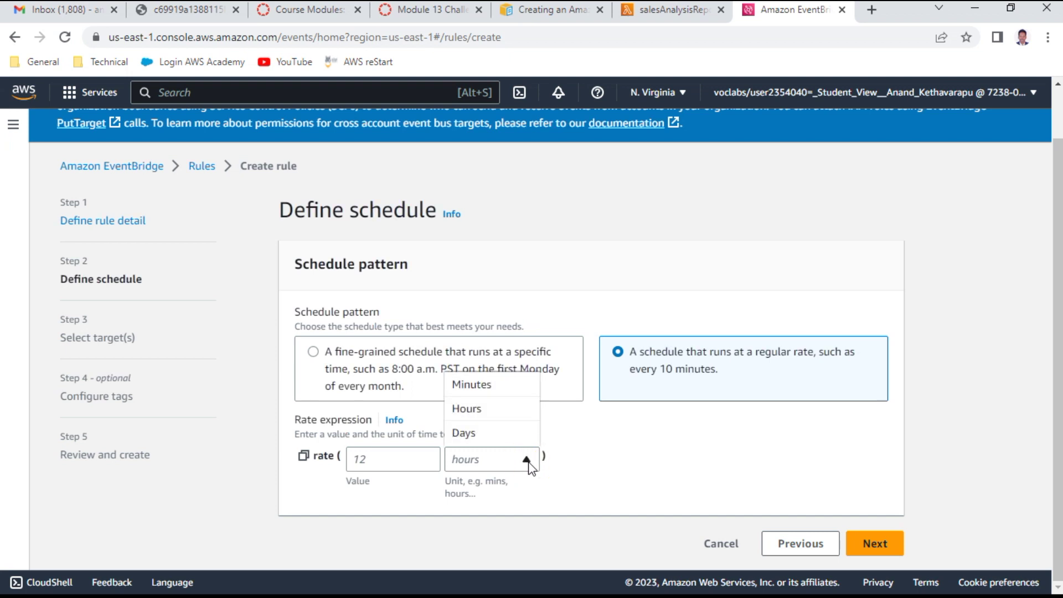
{"action": "left_click", "coordinate": [485, 384]}
{"action": "left_click", "coordinate": [391, 455]}
{"action": "type", "text": "1"}
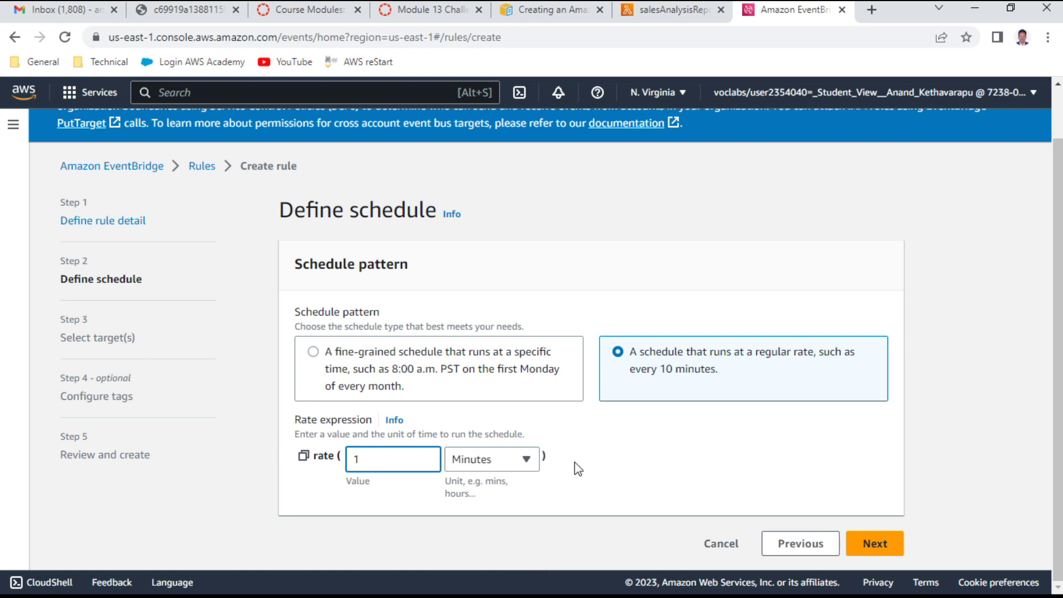
{"action": "left_click", "coordinate": [874, 542]}
{"action": "scroll", "coordinate": [596, 453], "scroll_direction": "down", "scroll_amount": 1}
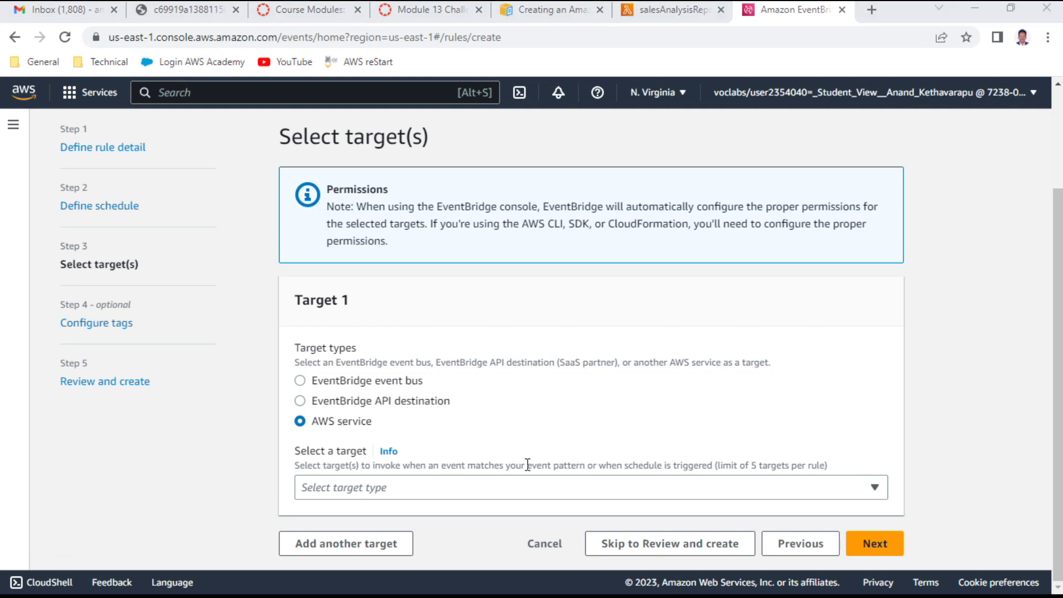
Step: Set the rule's target to the salesAnalysisReport Lambda function
{"action": "left_click", "coordinate": [409, 493]}
{"action": "scroll", "coordinate": [473, 375], "scroll_direction": "down", "scroll_amount": 5}
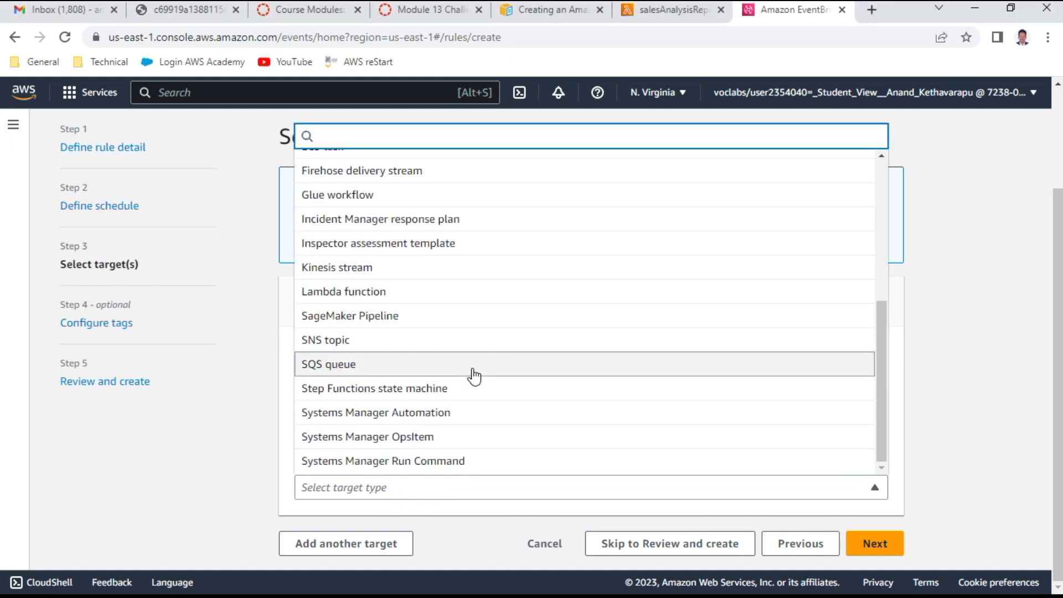
{"action": "left_click", "coordinate": [410, 297]}
{"action": "scroll", "coordinate": [469, 434], "scroll_direction": "down", "scroll_amount": 1}
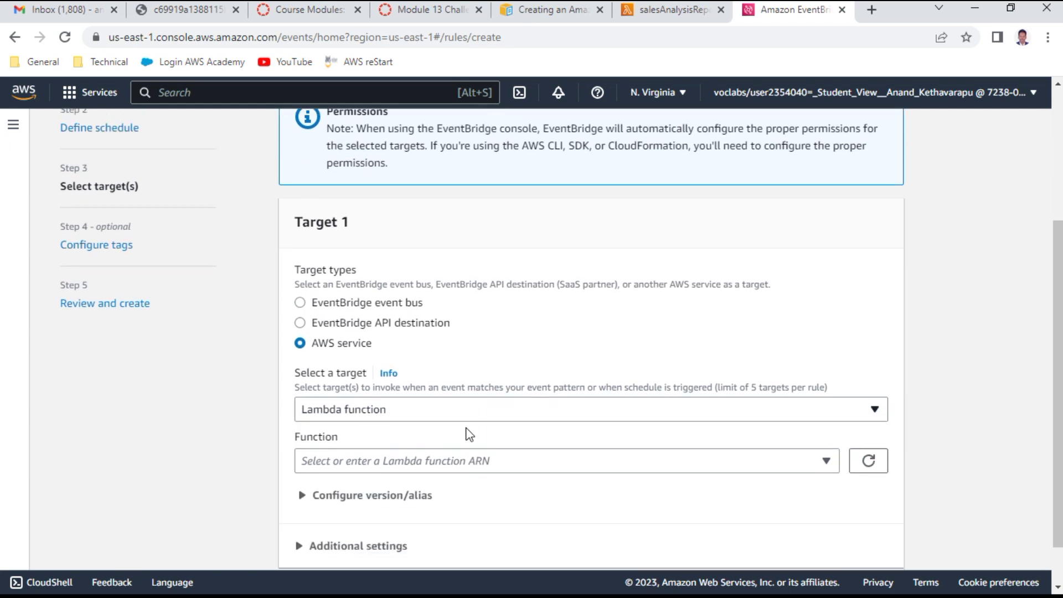
{"action": "left_click", "coordinate": [425, 464]}
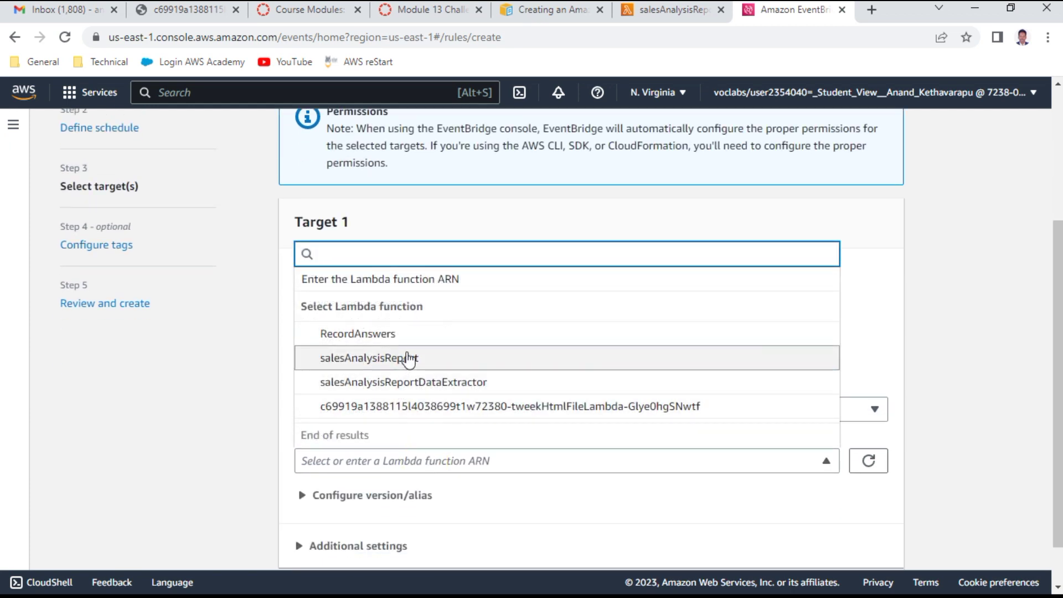
{"action": "left_click", "coordinate": [408, 358]}
Step: Advance to Configure tags, then glance at the Lambda page and EventBridge docs
{"action": "scroll", "coordinate": [622, 382], "scroll_direction": "down", "scroll_amount": 1}
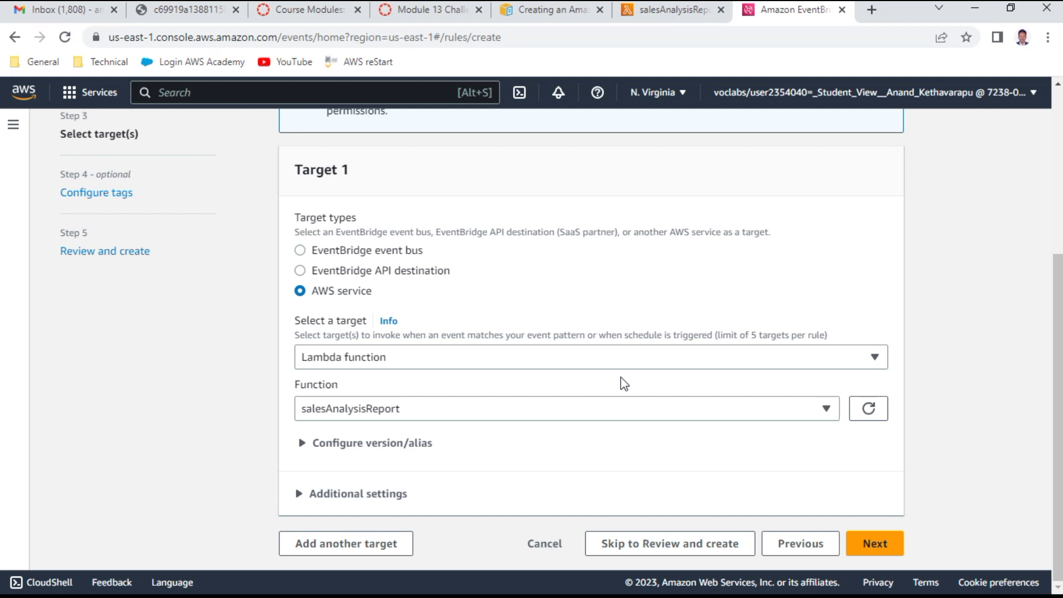
{"action": "left_click", "coordinate": [89, 531]}
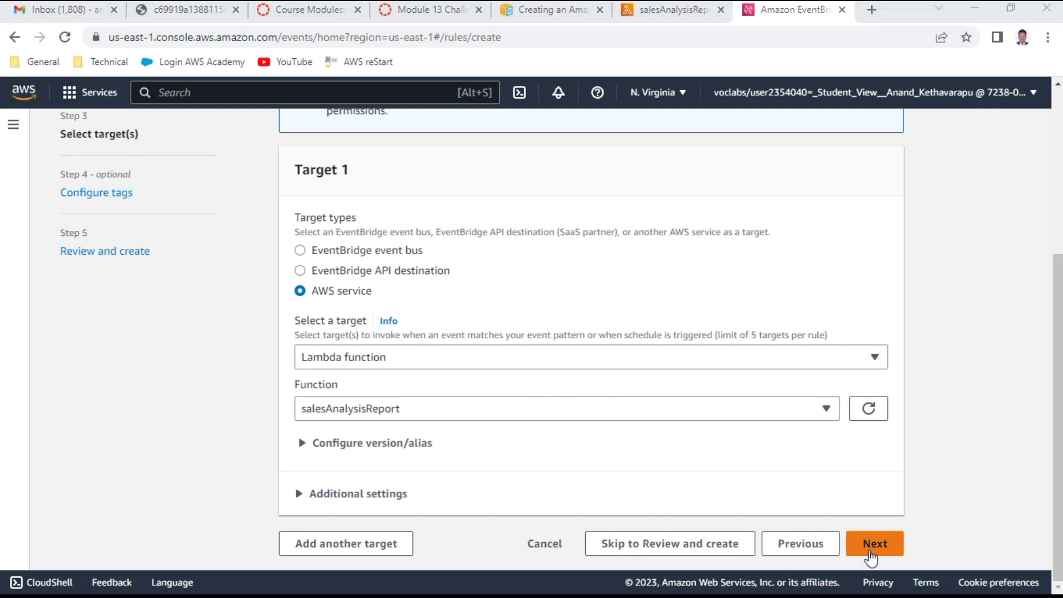
{"action": "left_click", "coordinate": [860, 550]}
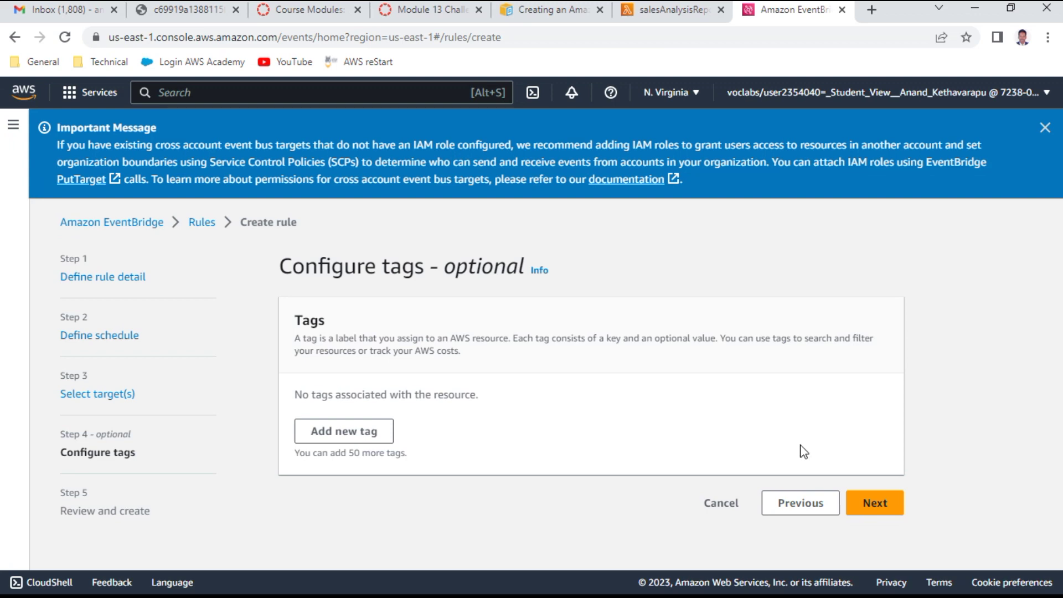
{"action": "left_click", "coordinate": [695, 10]}
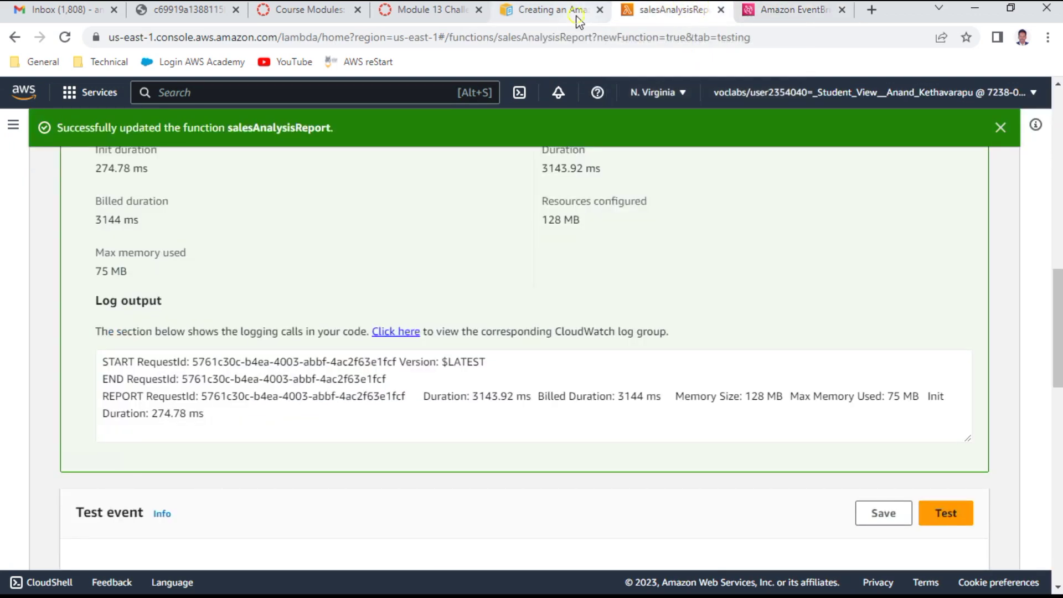
{"action": "left_click", "coordinate": [576, 16]}
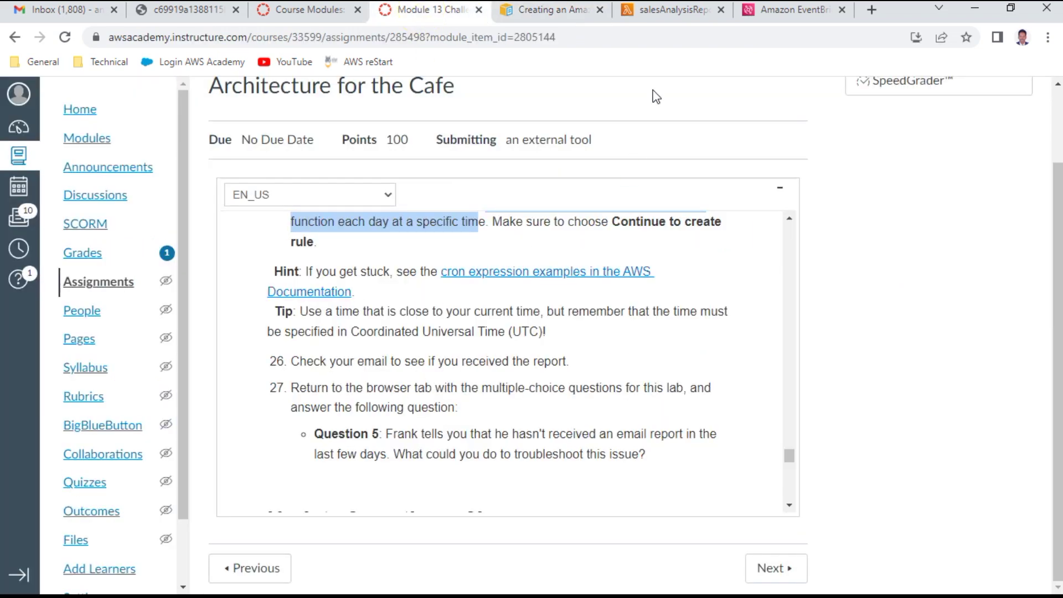
Step: Skip tags, review the 1-minute rule targeting salesAnalysisReport, and create rule 'anand'
{"action": "left_click", "coordinate": [791, 12]}
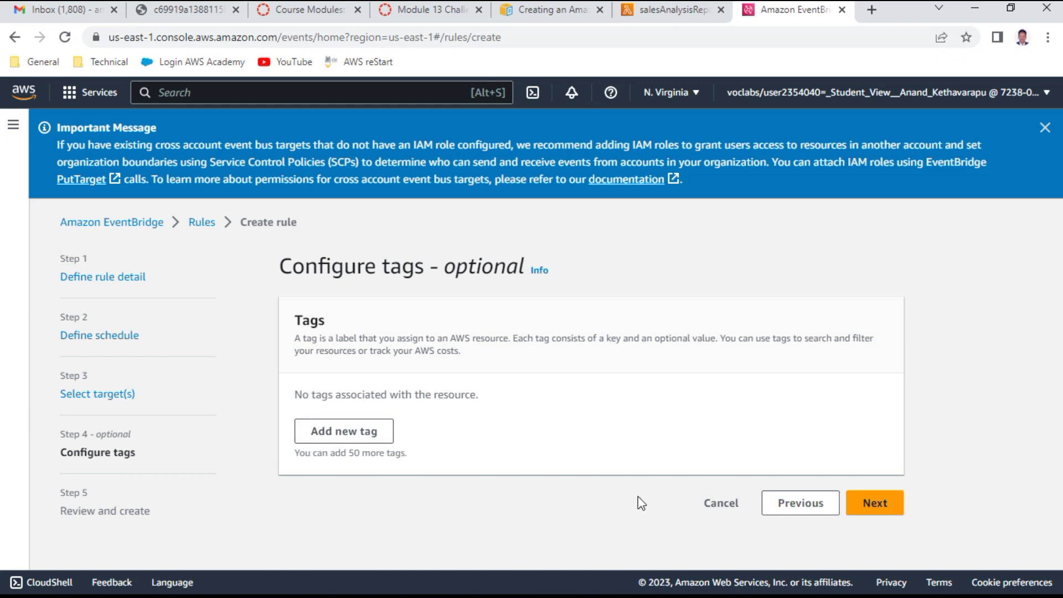
{"action": "left_click", "coordinate": [860, 500]}
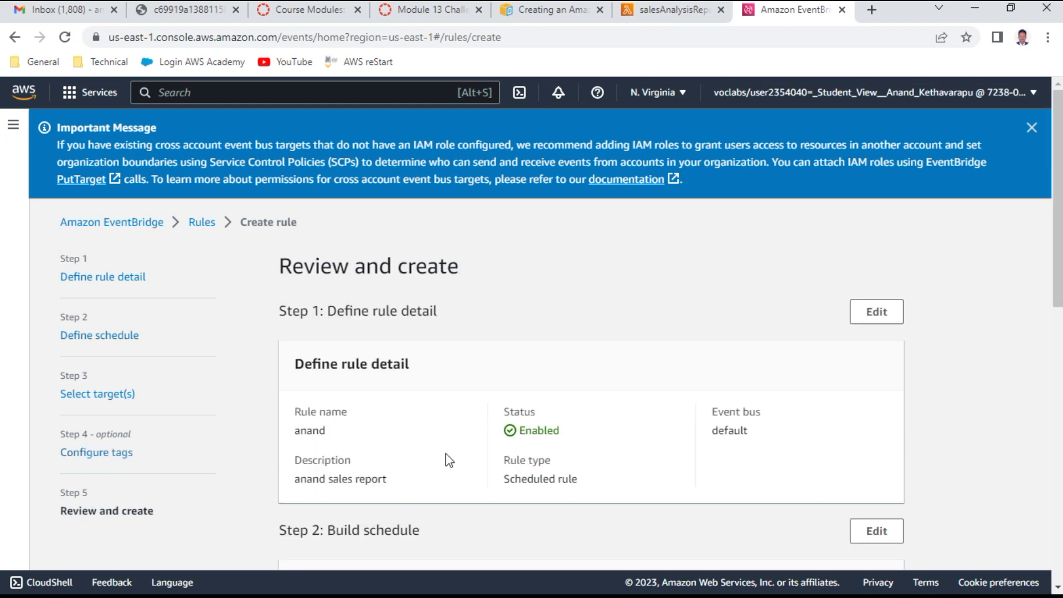
{"action": "scroll", "coordinate": [503, 436], "scroll_direction": "down", "scroll_amount": 4}
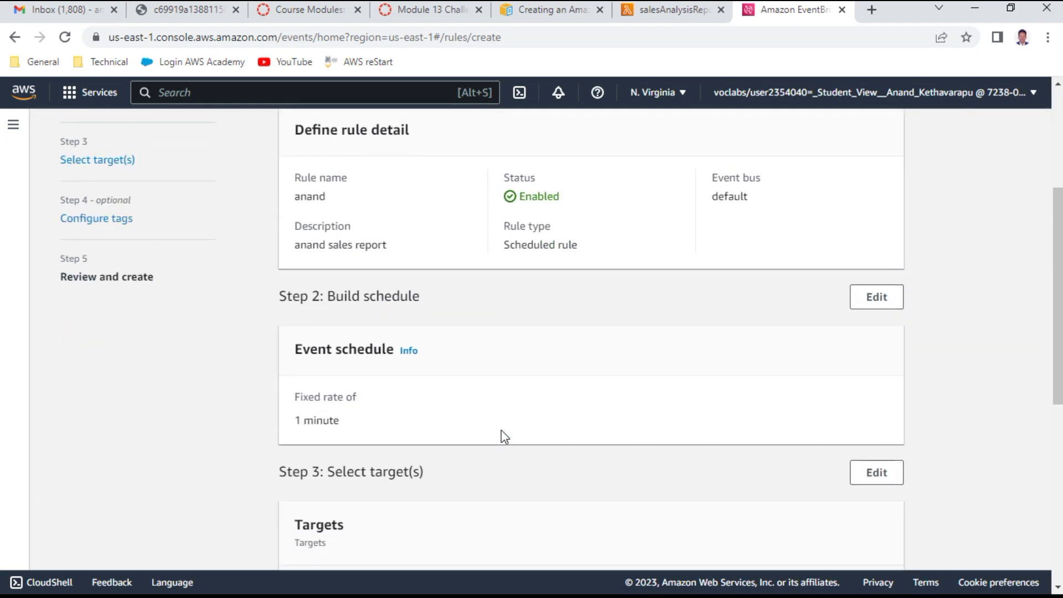
{"action": "scroll", "coordinate": [500, 429], "scroll_direction": "up", "scroll_amount": 1}
{"action": "scroll", "coordinate": [472, 377], "scroll_direction": "down", "scroll_amount": 7}
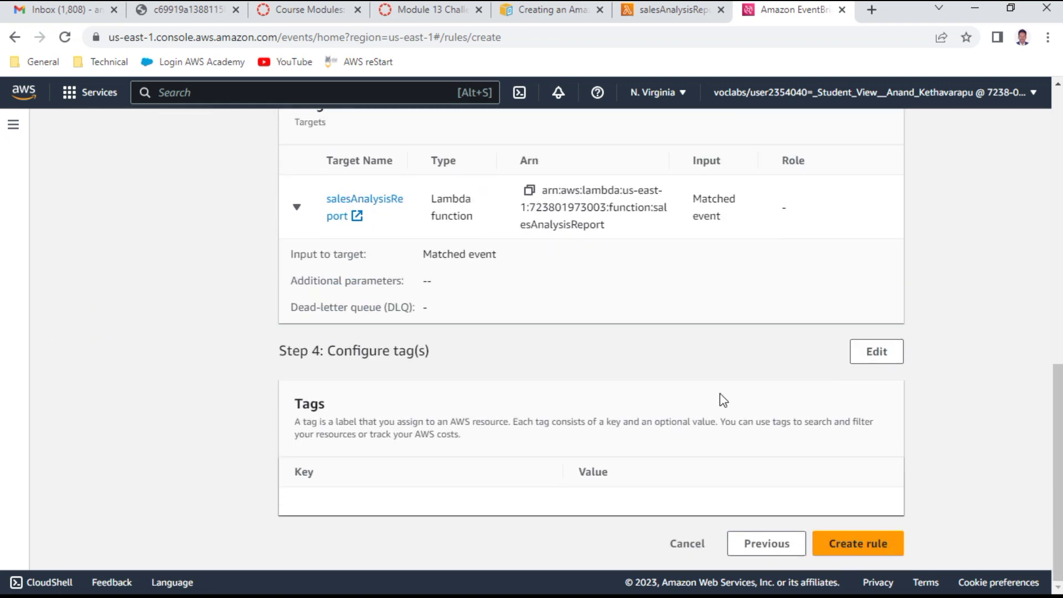
{"action": "scroll", "coordinate": [719, 392], "scroll_direction": "up", "scroll_amount": 5}
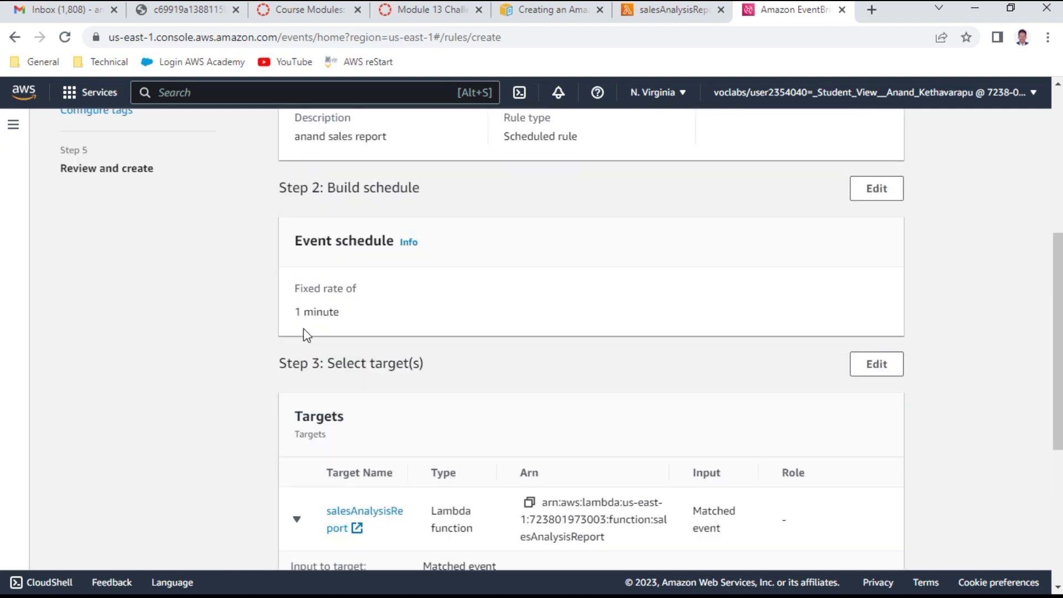
{"action": "scroll", "coordinate": [543, 380], "scroll_direction": "down", "scroll_amount": 5}
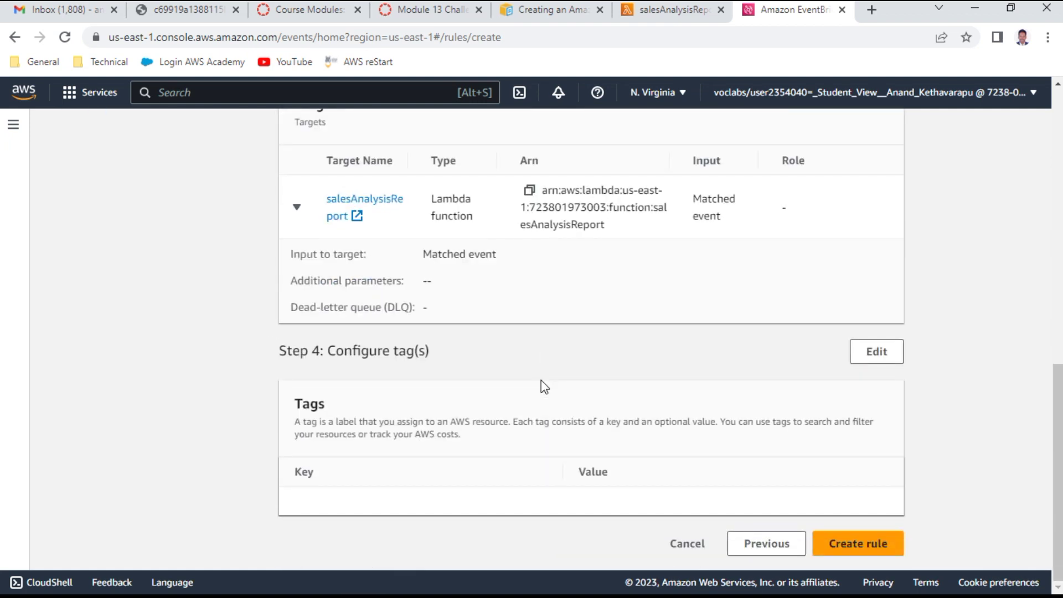
{"action": "left_click", "coordinate": [885, 560]}
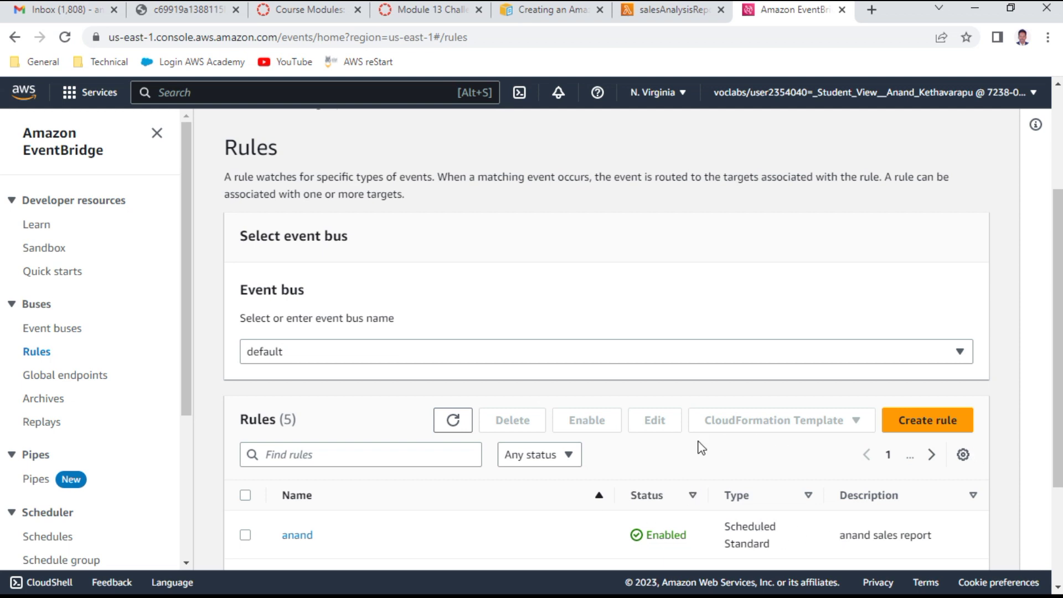
Step: Confirm the new 'anand' rule is enabled among the five rules, then return to the salesAnalysisReport Lambda
{"action": "scroll", "coordinate": [609, 452], "scroll_direction": "down", "scroll_amount": 3}
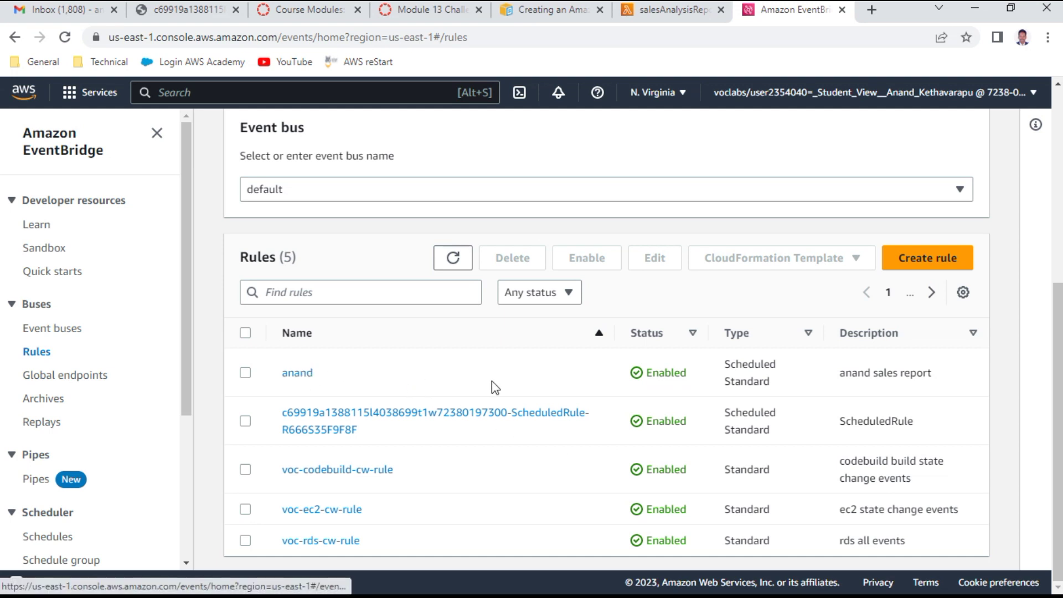
{"action": "left_click", "coordinate": [674, 13]}
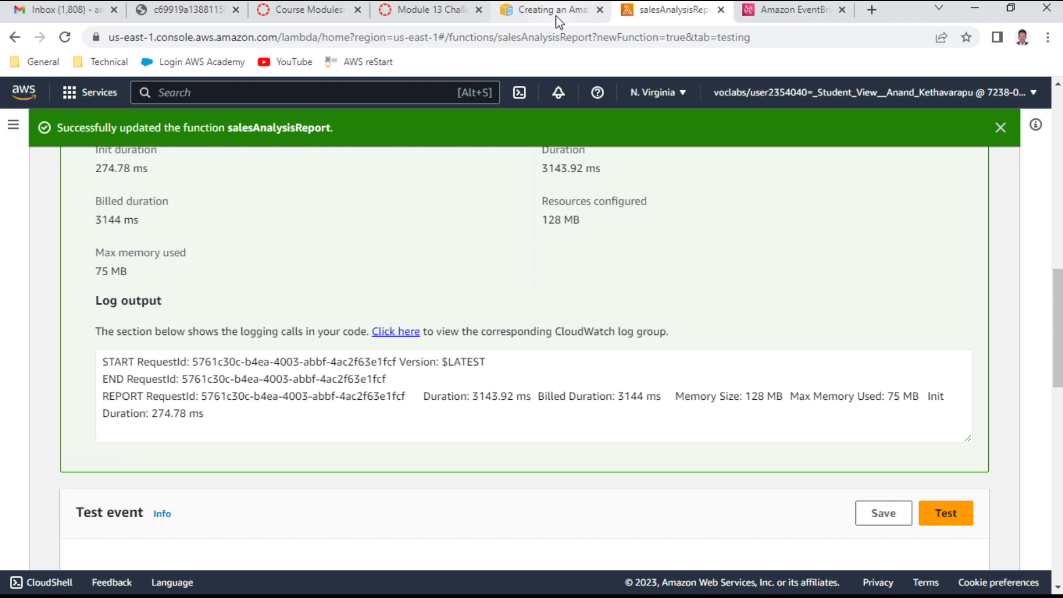
Step: Back in the lab instructions, highlight step 26 about checking email for the sales report
{"action": "left_click", "coordinate": [556, 14]}
{"action": "left_click", "coordinate": [452, 13]}
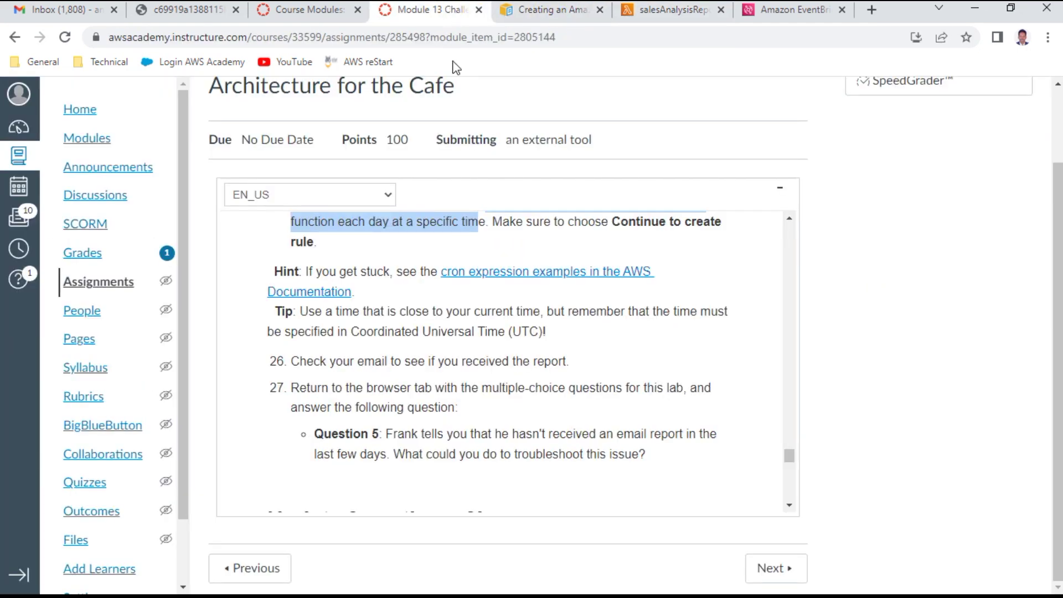
{"action": "triple_click", "coordinate": [524, 357]}
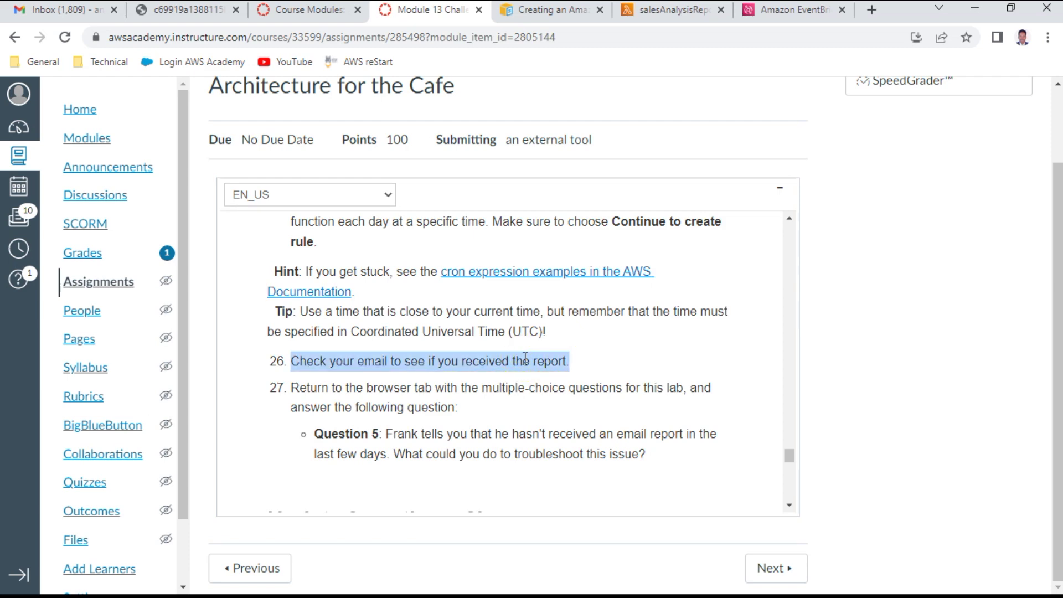
{"action": "left_click", "coordinate": [78, 17]}
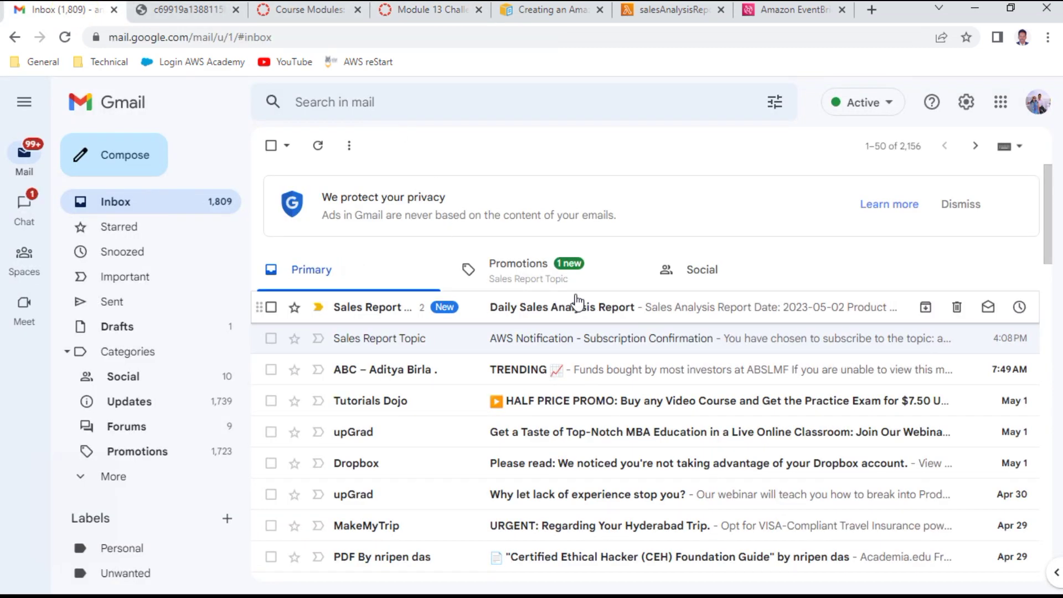
Step: Open and read the full Daily Sales Analysis Report email in Gmail
{"action": "left_click", "coordinate": [560, 312]}
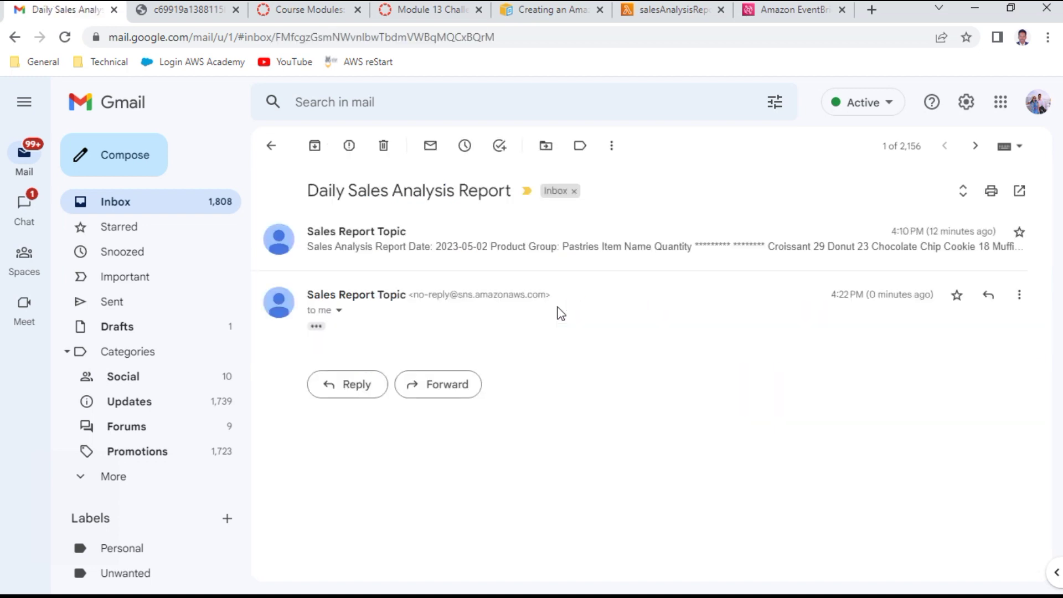
{"action": "left_click", "coordinate": [316, 326]}
{"action": "scroll", "coordinate": [588, 354], "scroll_direction": "down", "scroll_amount": 5}
{"action": "scroll", "coordinate": [591, 356], "scroll_direction": "up", "scroll_amount": 10}
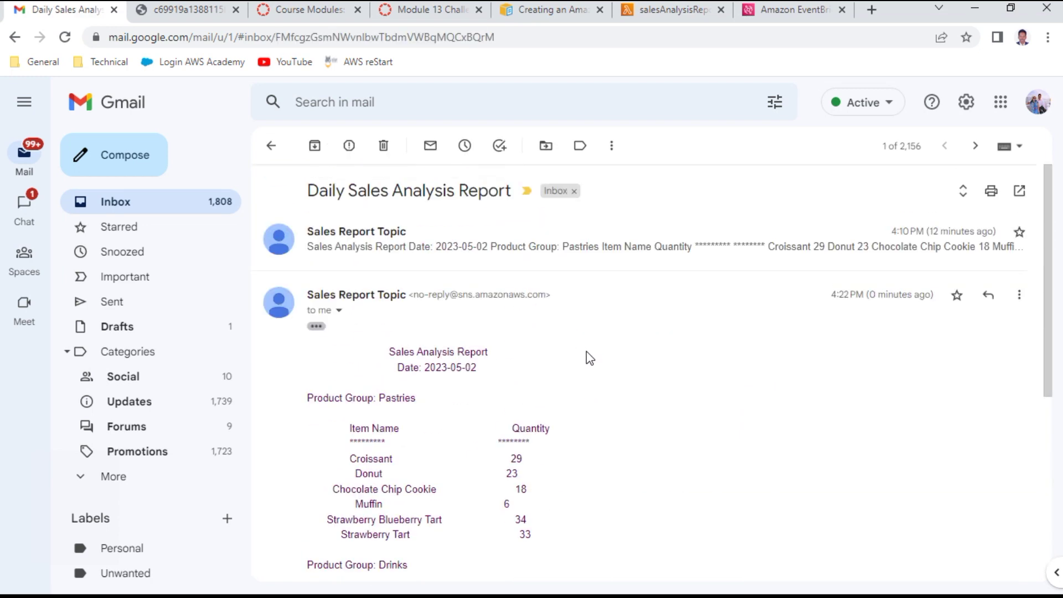
Step: Return to the lab instructions and highlight the Question 5 wording
{"action": "left_click", "coordinate": [666, 11]}
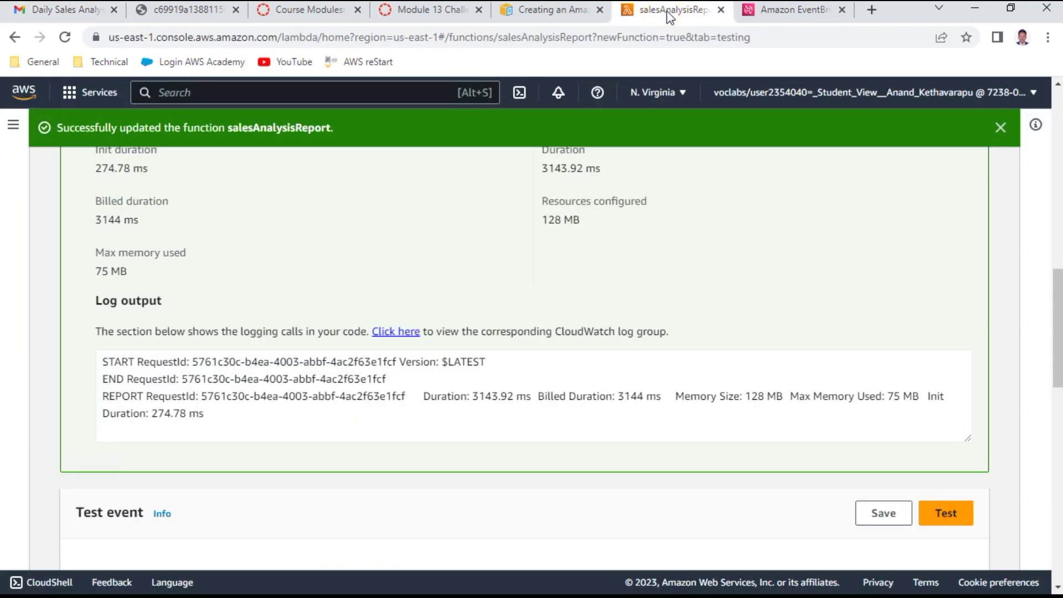
{"action": "left_click", "coordinate": [565, 9]}
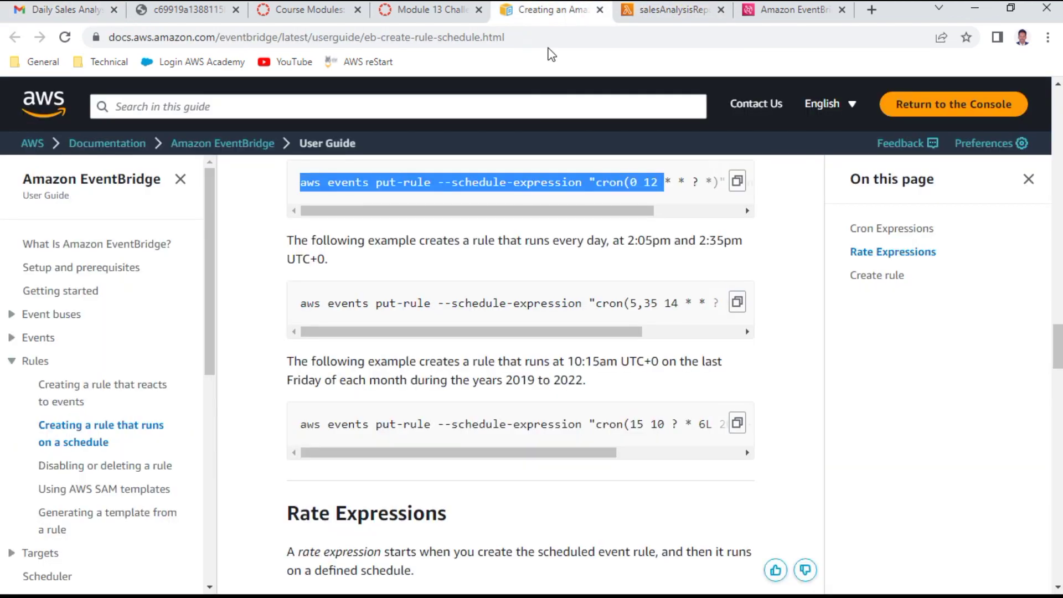
{"action": "left_click", "coordinate": [427, 17]}
{"action": "left_click_drag", "start_coordinate": [413, 436], "coordinate": [488, 436]}
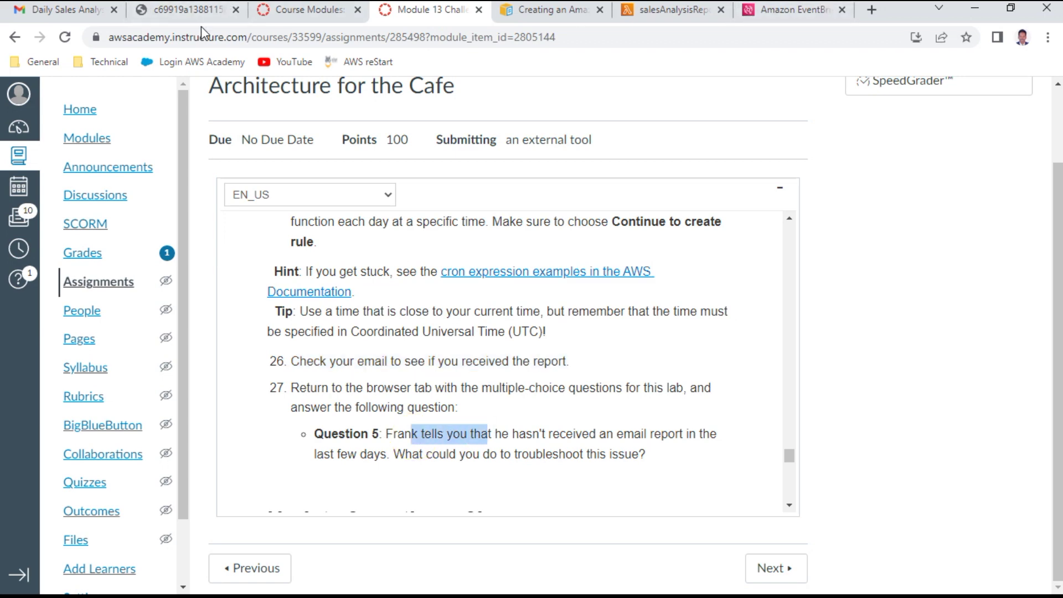
Step: Submit Question 5 with 'review Amazon CloudWatch Logs for errors' as the answer, then return to the question list
{"action": "left_click", "coordinate": [201, 11]}
{"action": "scroll", "coordinate": [304, 308], "scroll_direction": "down", "scroll_amount": 1}
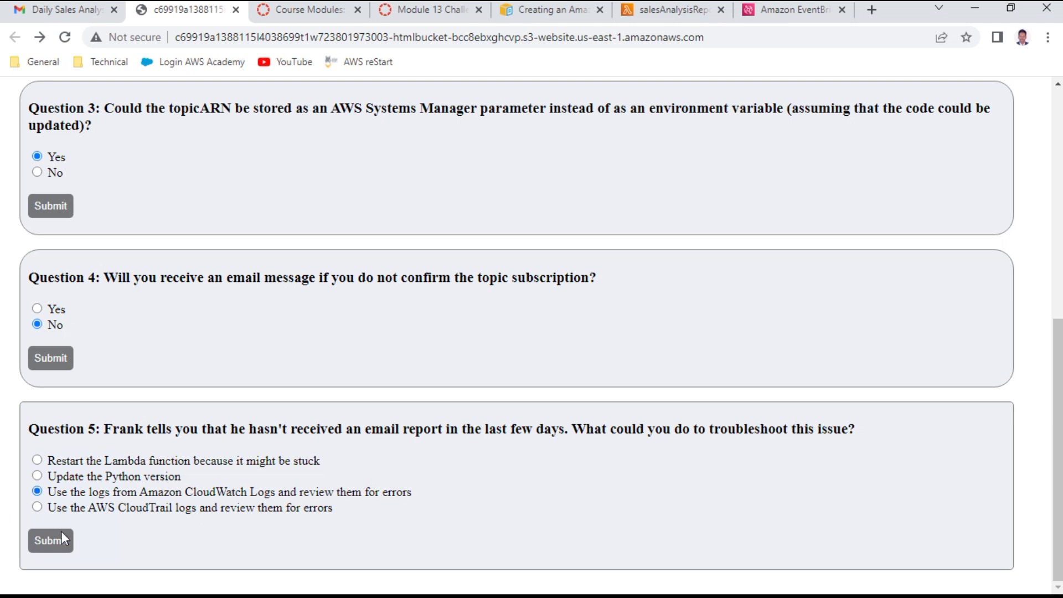
{"action": "left_click", "coordinate": [32, 542]}
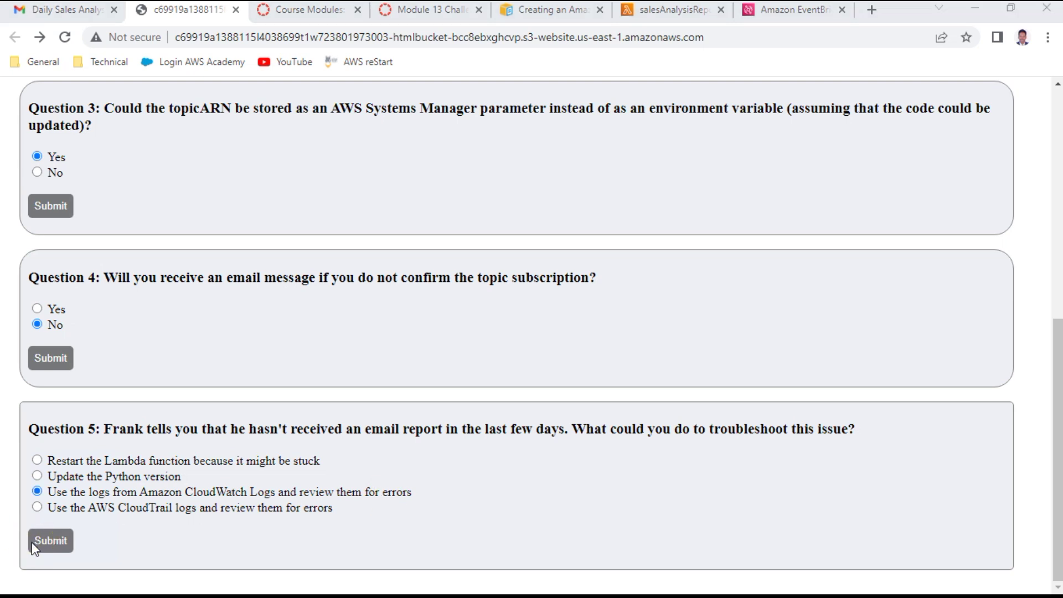
{"action": "left_click", "coordinate": [31, 539]}
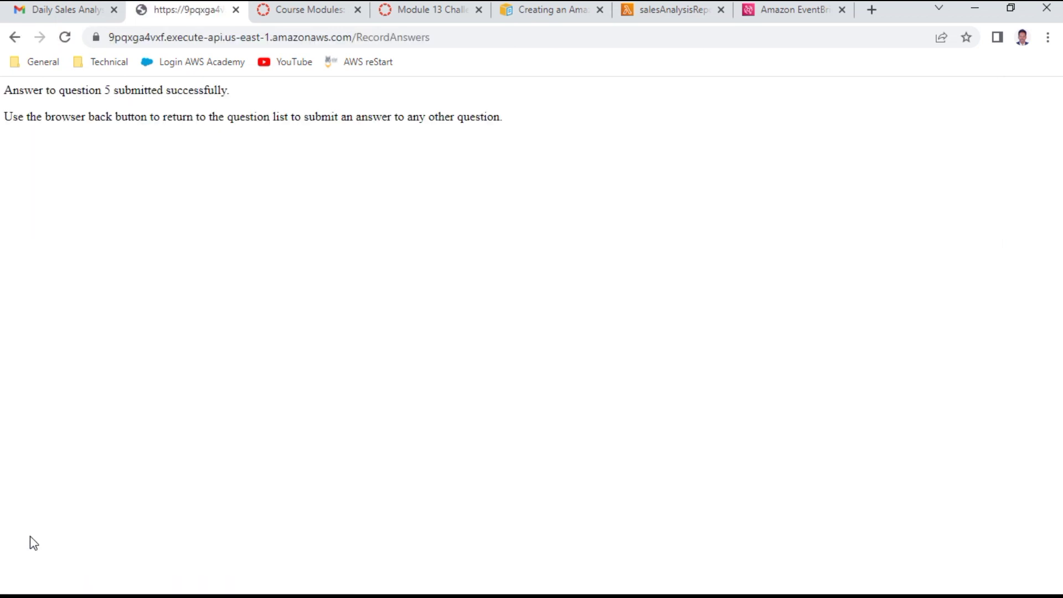
{"action": "left_click", "coordinate": [14, 37]}
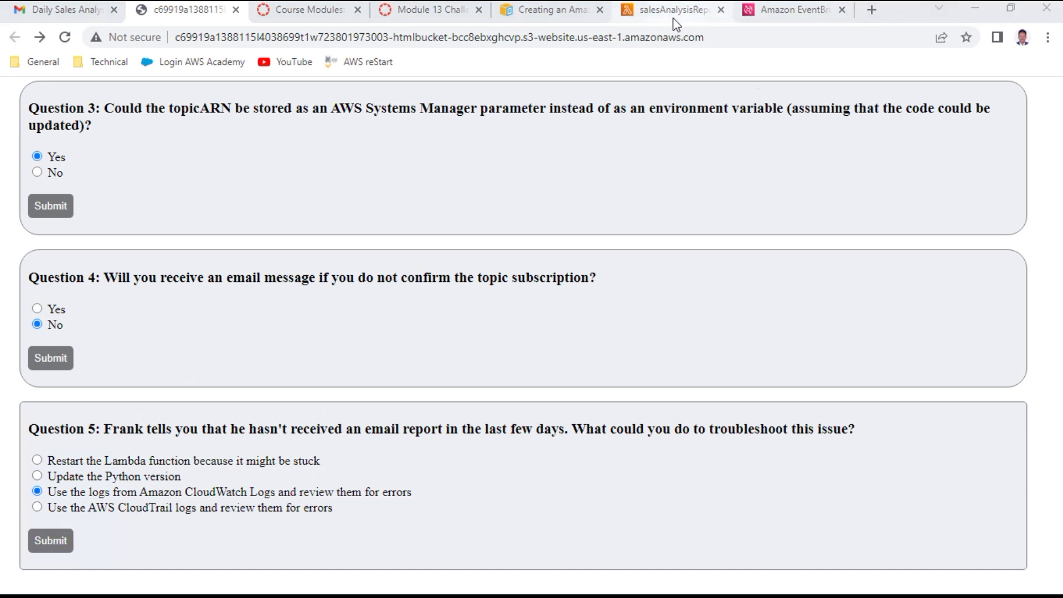
{"action": "left_click", "coordinate": [575, 11]}
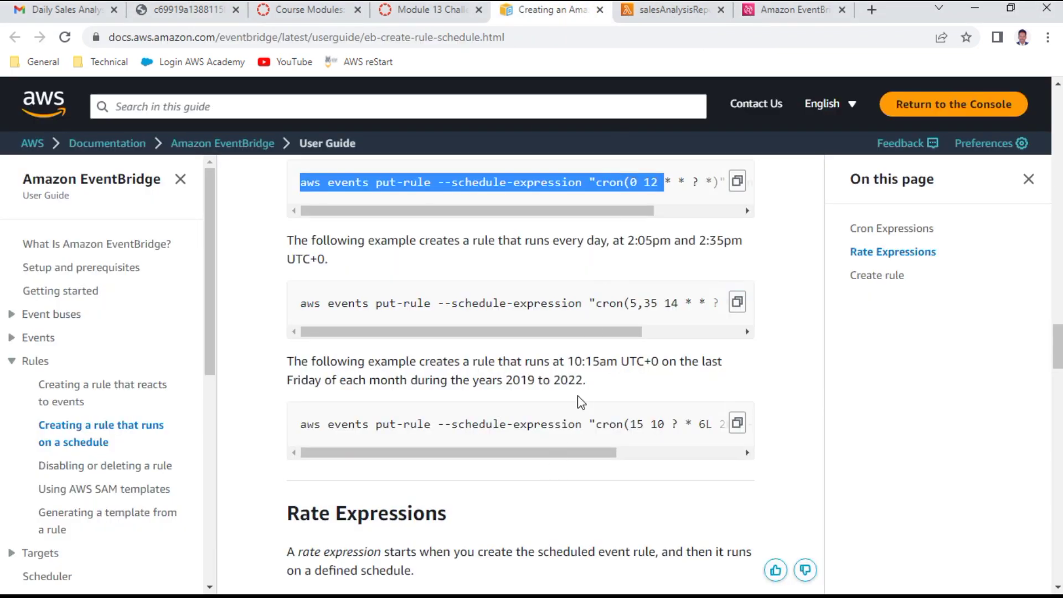
Step: Review the EventBridge rate expression syntax, limitations and examples
{"action": "scroll", "coordinate": [580, 402], "scroll_direction": "down", "scroll_amount": 4}
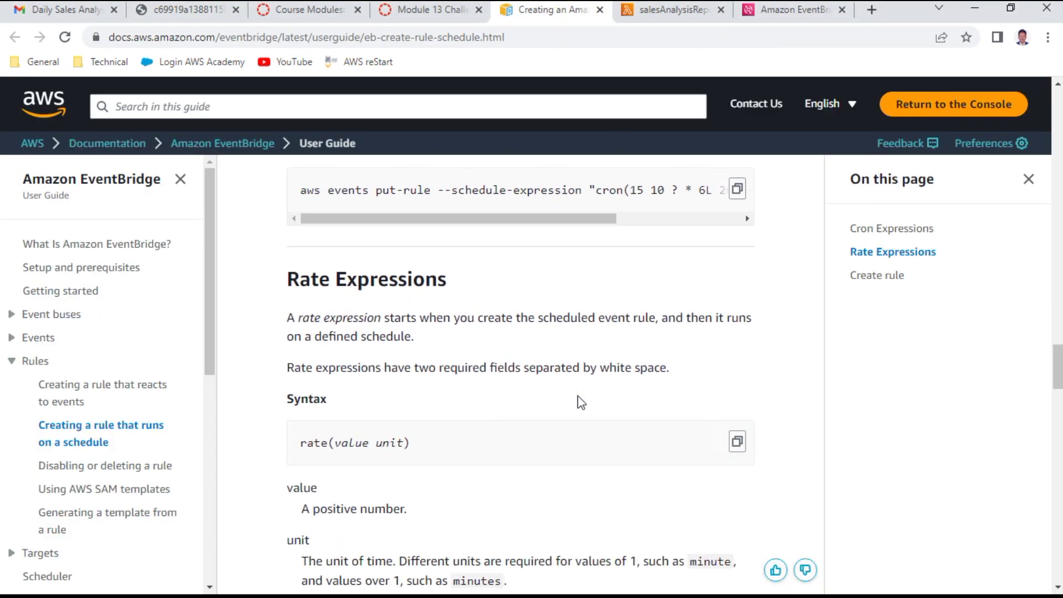
{"action": "scroll", "coordinate": [580, 402], "scroll_direction": "down", "scroll_amount": 8}
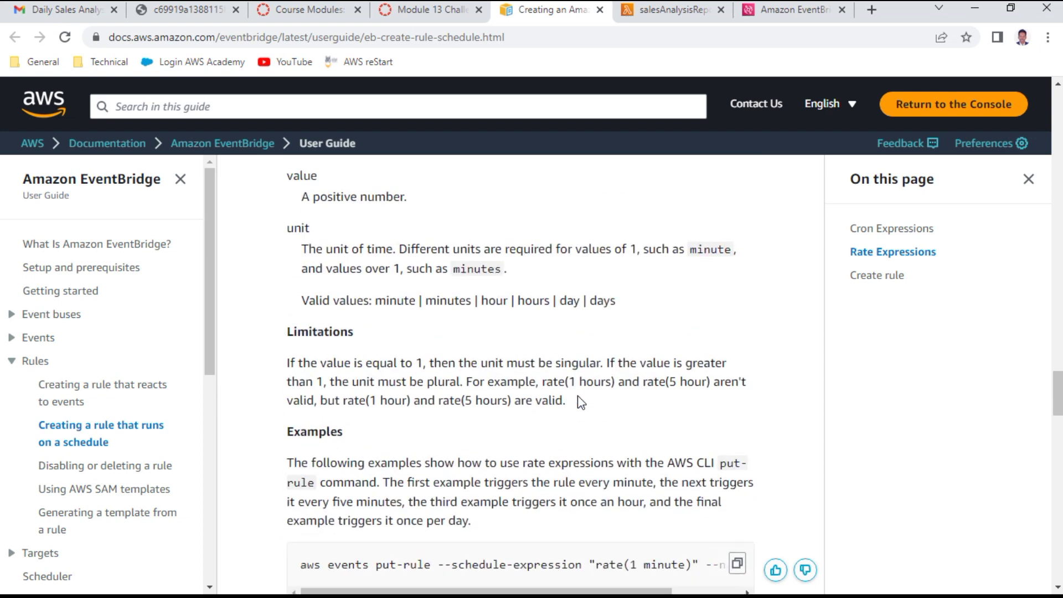
{"action": "scroll", "coordinate": [577, 397], "scroll_direction": "down", "scroll_amount": 2}
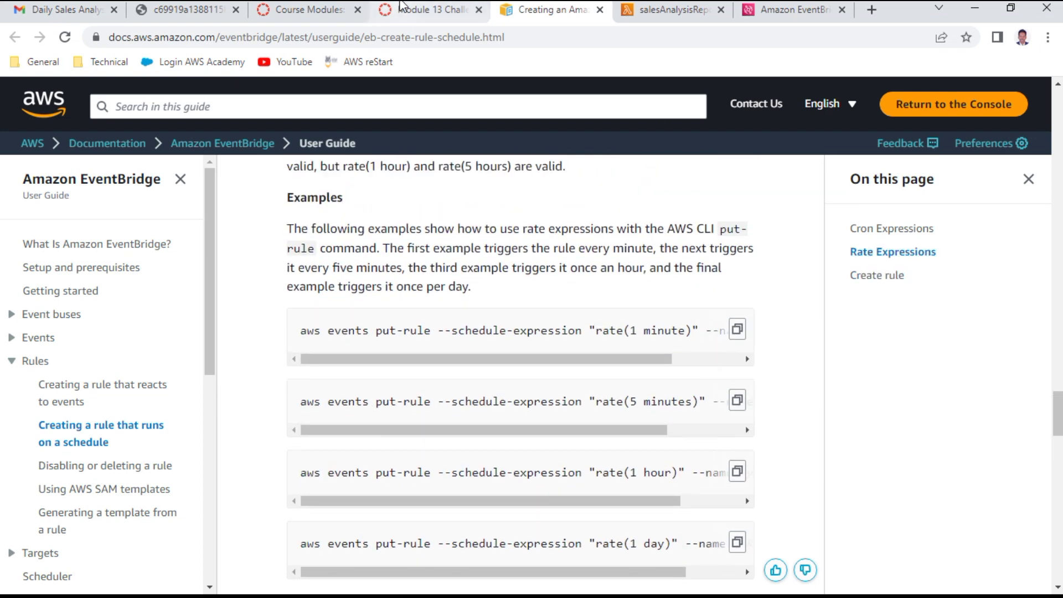
{"action": "left_click", "coordinate": [424, 10]}
{"action": "scroll", "coordinate": [508, 424], "scroll_direction": "down", "scroll_amount": 3}
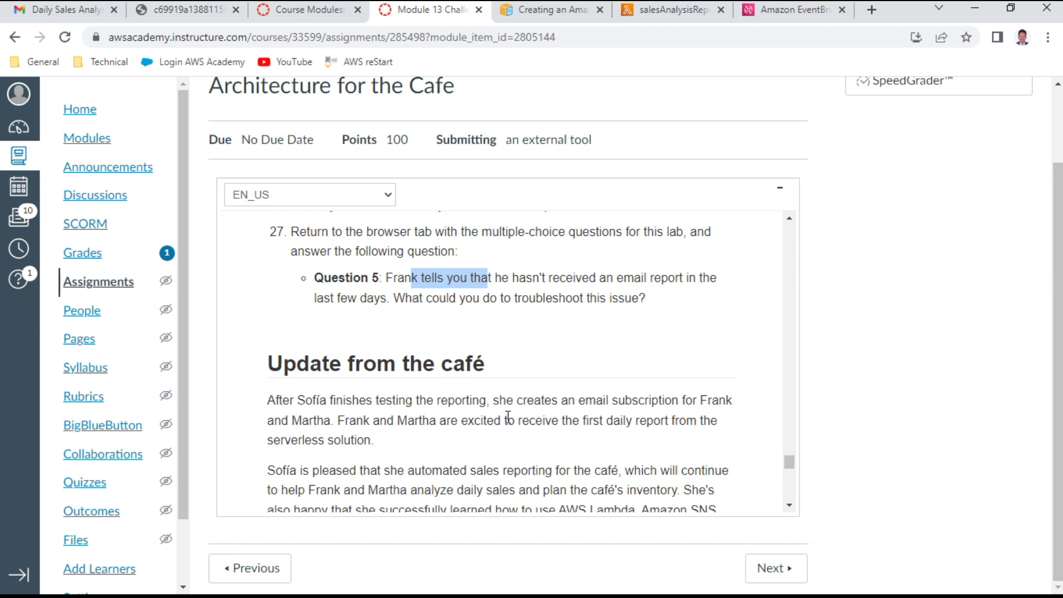
Step: Read through 'Update from the café' and 'Submitting your work' down to 'Lab complete'
{"action": "scroll", "coordinate": [508, 416], "scroll_direction": "down", "scroll_amount": 2}
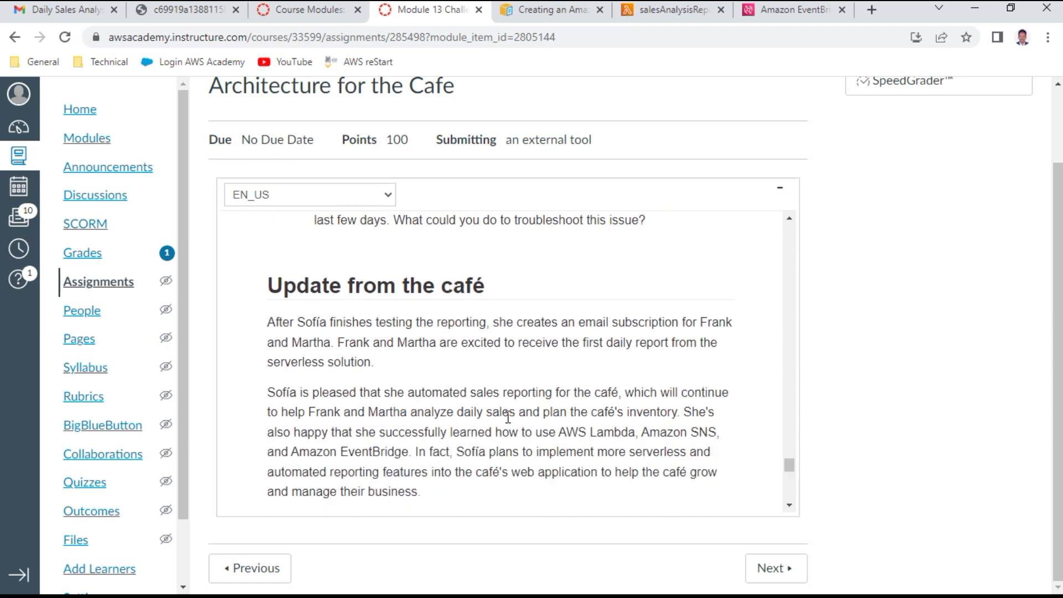
{"action": "scroll", "coordinate": [508, 416], "scroll_direction": "down", "scroll_amount": 2}
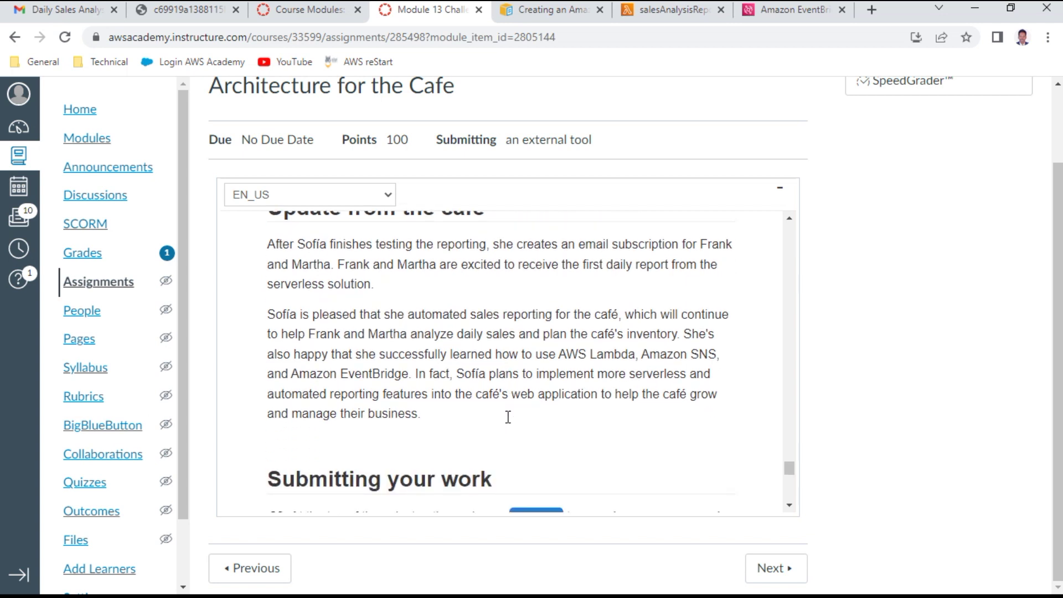
{"action": "scroll", "coordinate": [508, 416], "scroll_direction": "down", "scroll_amount": 2}
{"action": "scroll", "coordinate": [508, 417], "scroll_direction": "down", "scroll_amount": 2}
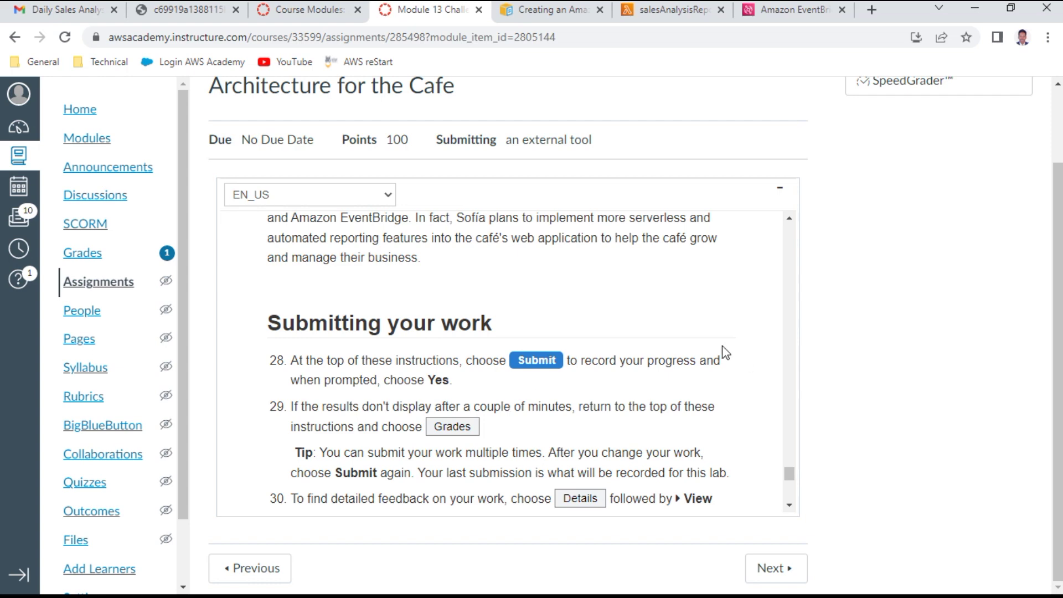
{"action": "scroll", "coordinate": [613, 381], "scroll_direction": "up", "scroll_amount": 4}
{"action": "scroll", "coordinate": [612, 384], "scroll_direction": "down", "scroll_amount": 2}
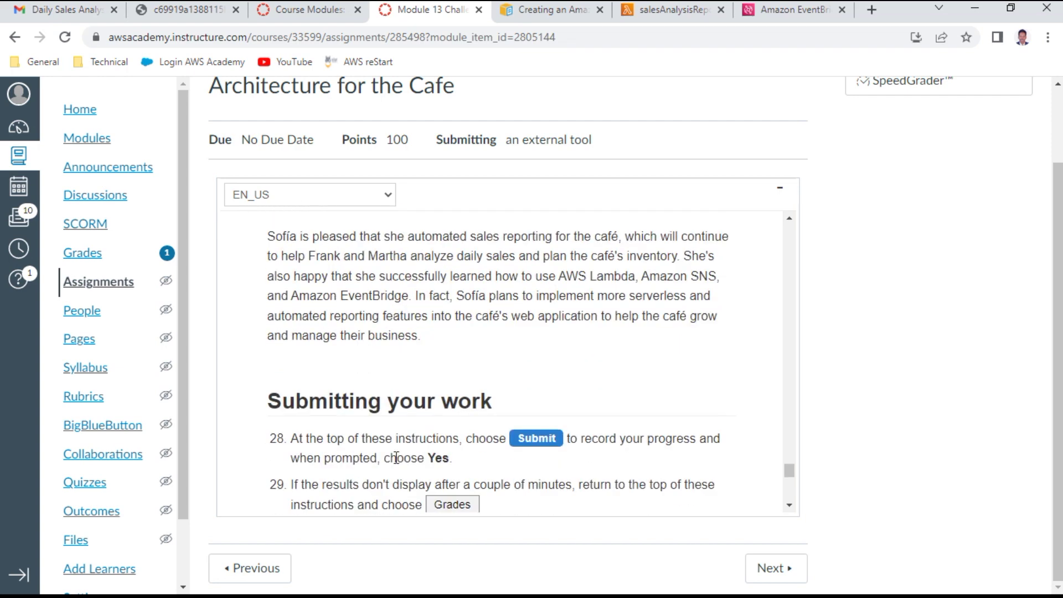
{"action": "scroll", "coordinate": [621, 413], "scroll_direction": "up", "scroll_amount": 5}
{"action": "left_click_drag", "start_coordinate": [411, 226], "coordinate": [488, 226]}
{"action": "scroll", "coordinate": [394, 250], "scroll_direction": "up", "scroll_amount": 1}
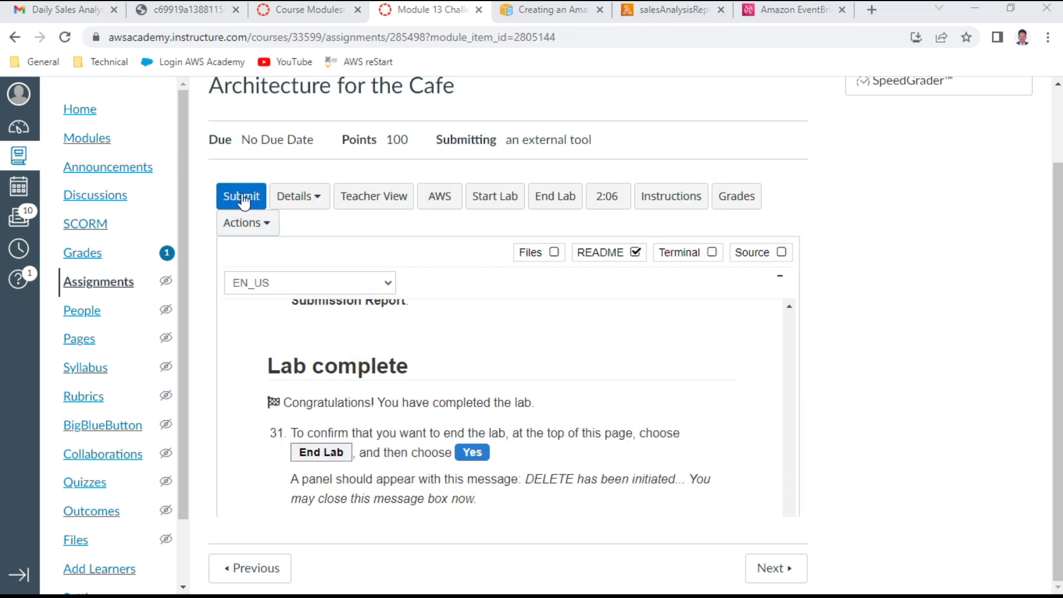
Step: Submit the lab for grading and view the grade report showing 32/35
{"action": "left_click", "coordinate": [243, 198]}
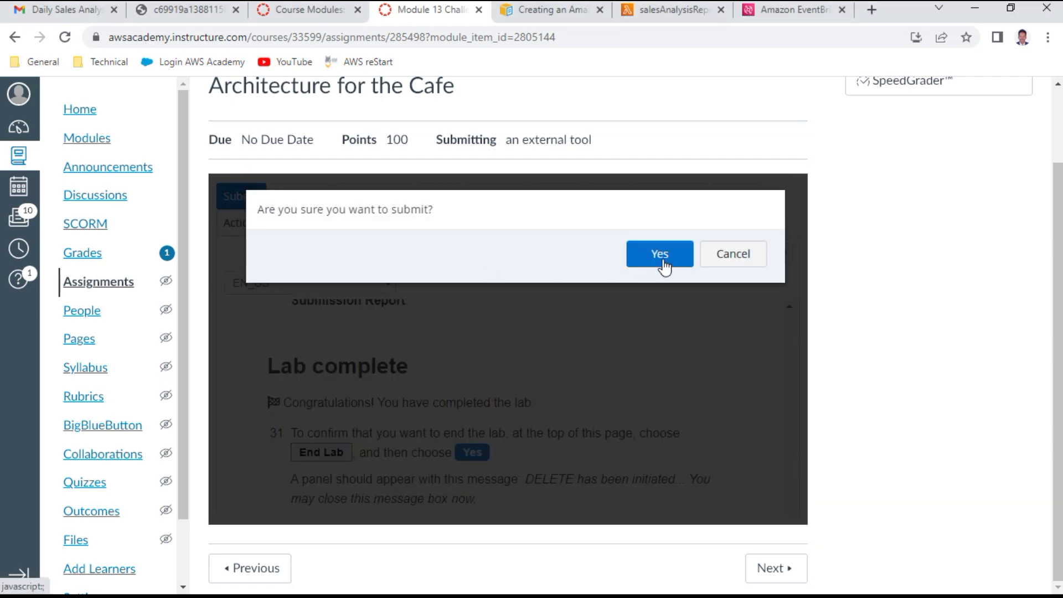
{"action": "left_click", "coordinate": [662, 260]}
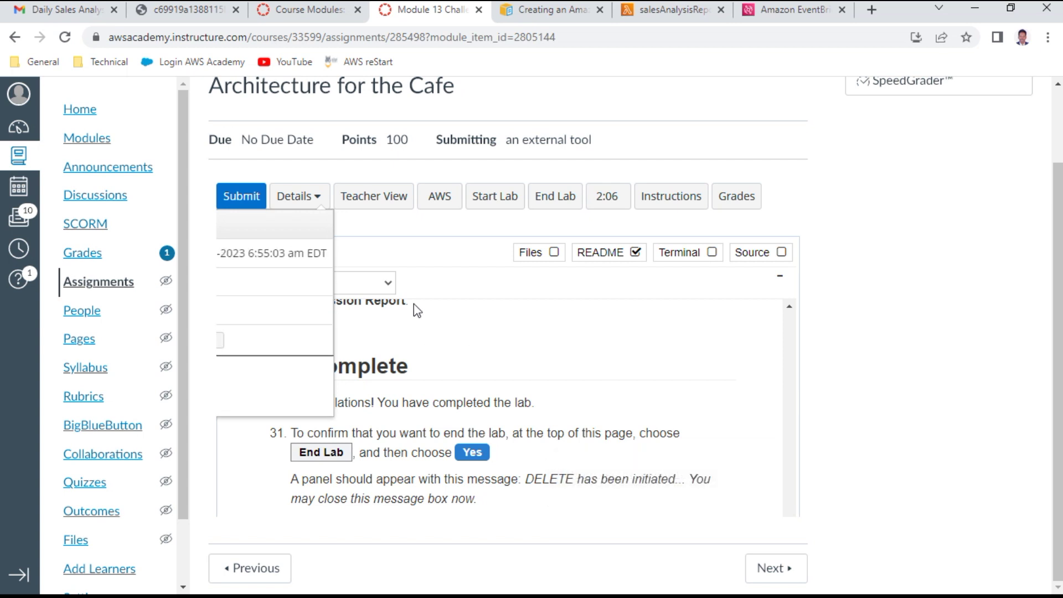
{"action": "left_click", "coordinate": [748, 198]}
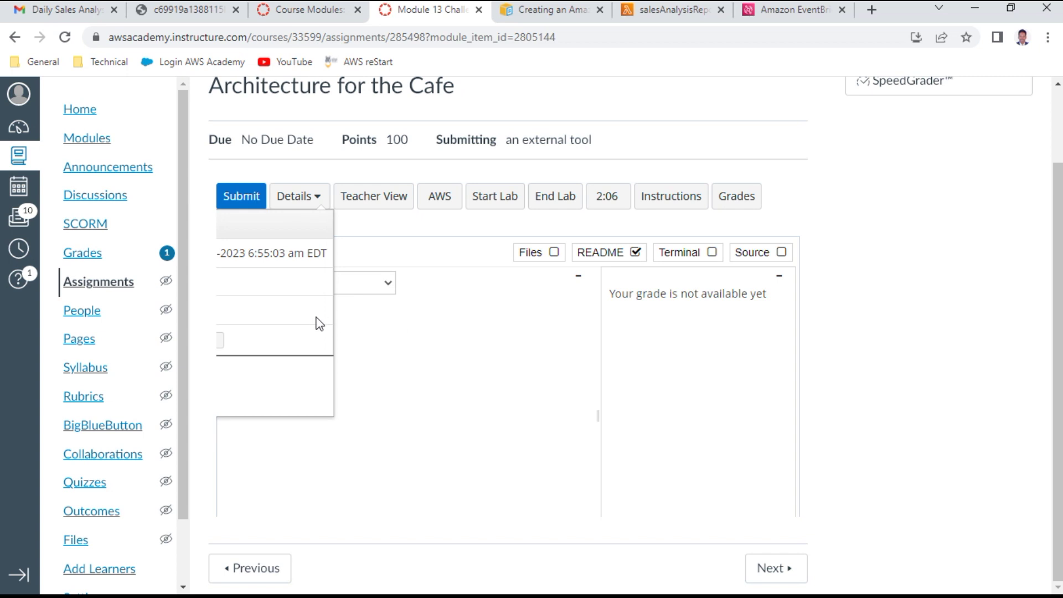
{"action": "key", "text": "Escape"}
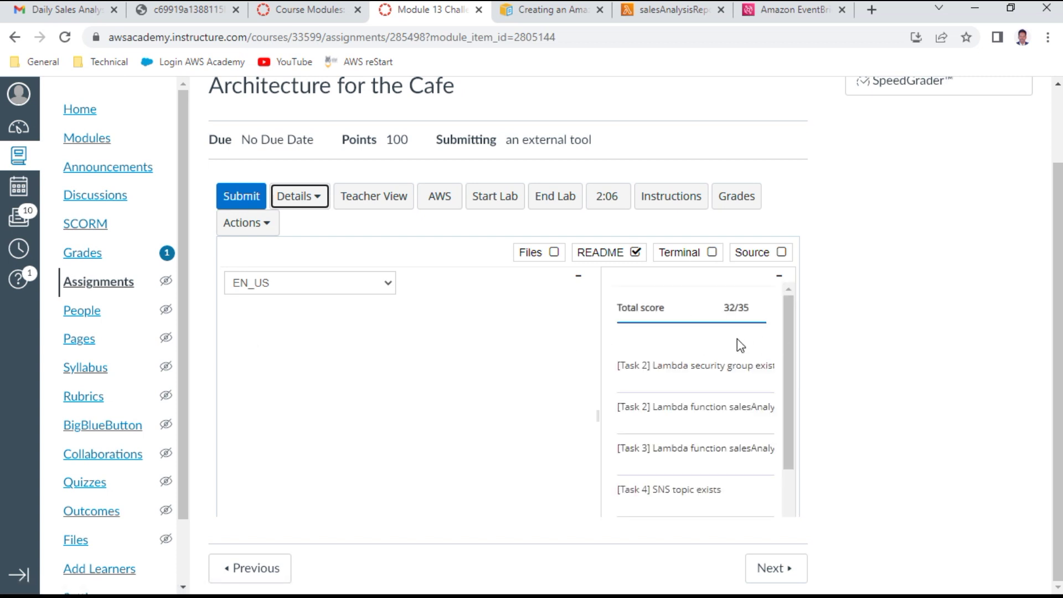
Step: End the lab session and confirm ending it
{"action": "left_click", "coordinate": [801, 353]}
{"action": "left_click_drag", "start_coordinate": [790, 356], "coordinate": [760, 336]}
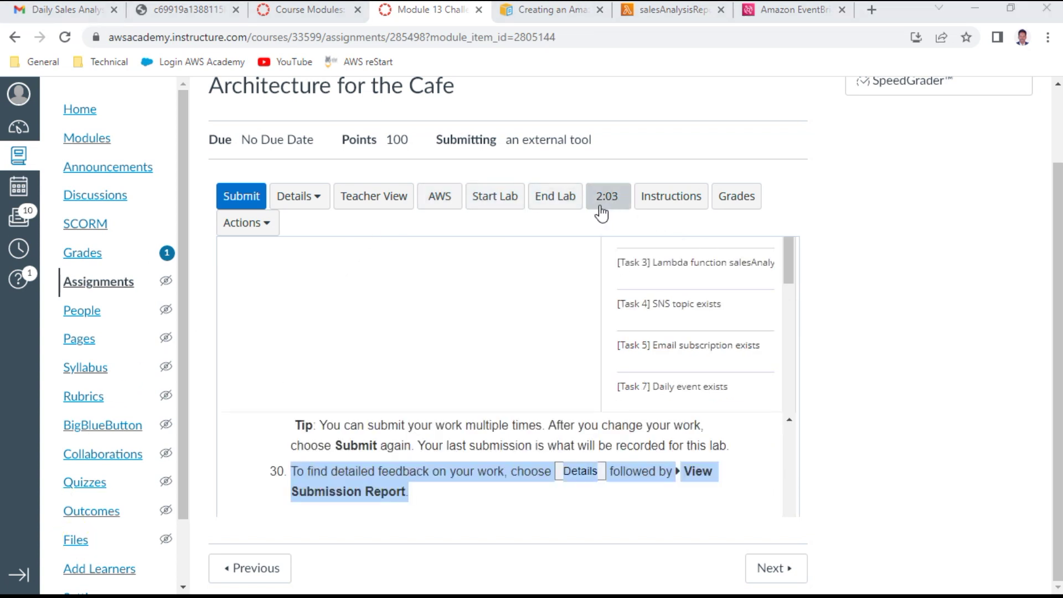
{"action": "left_click", "coordinate": [547, 200]}
{"action": "left_click", "coordinate": [649, 244]}
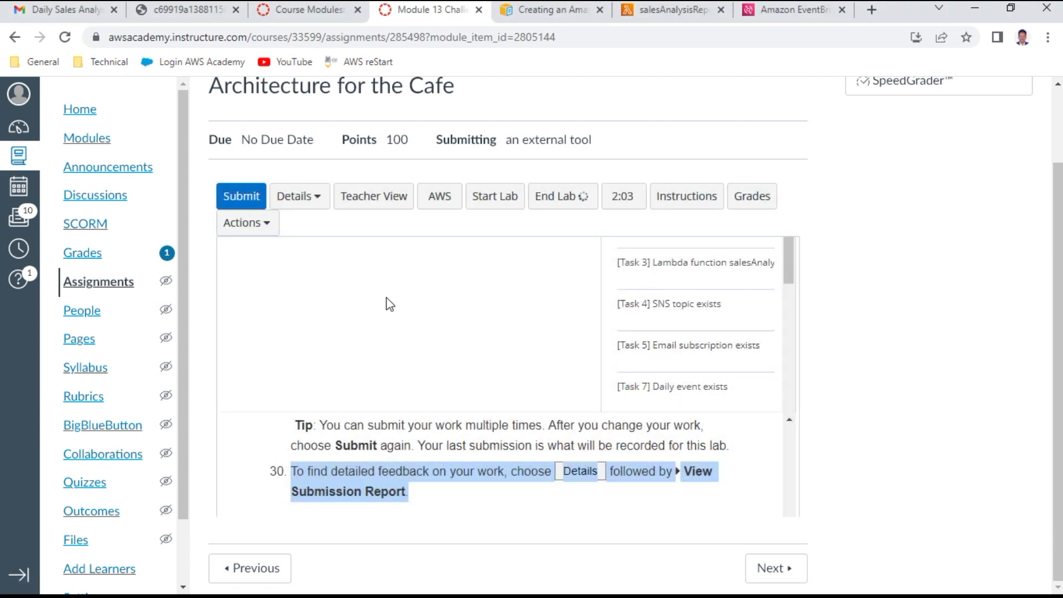